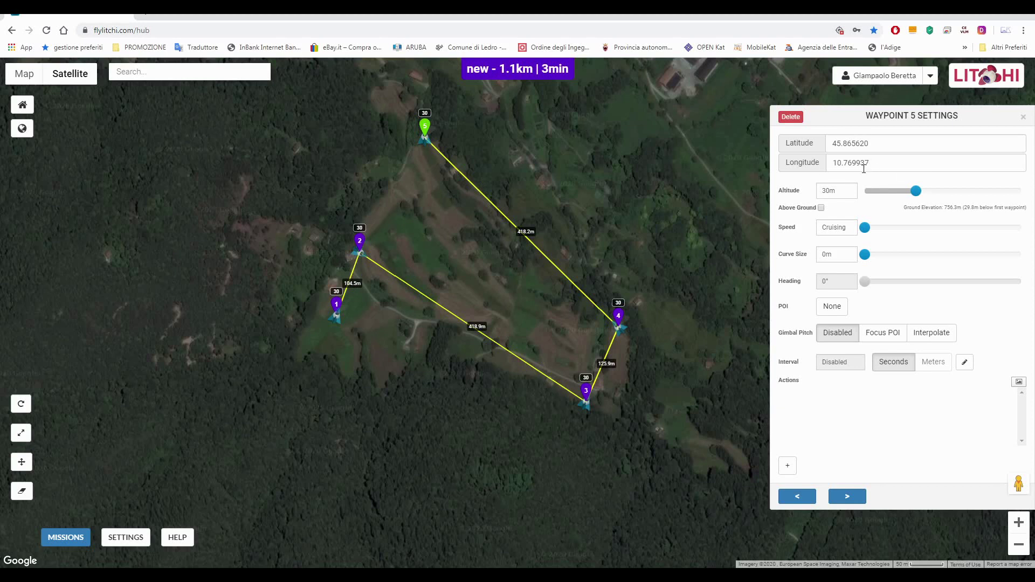
Export the waypoint mission as the CSV file litchi_mission.csv and open the downloaded file in Excel
click(65, 539)
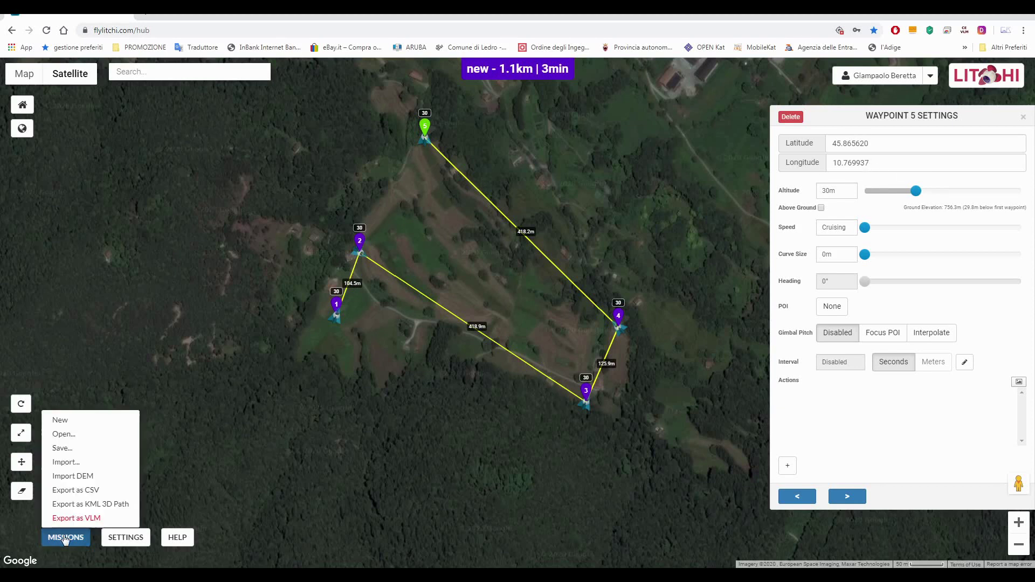
click(77, 491)
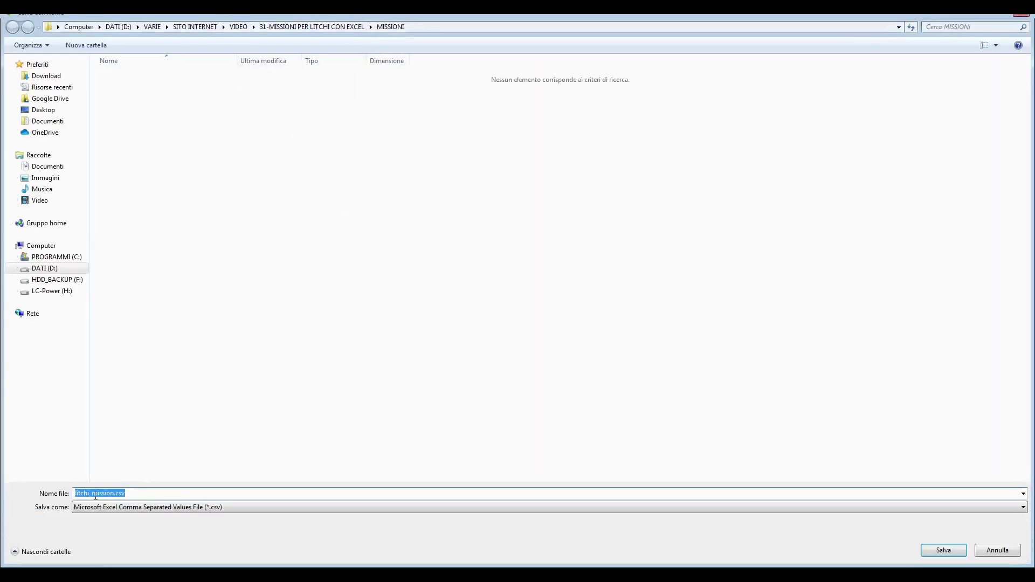
click(936, 551)
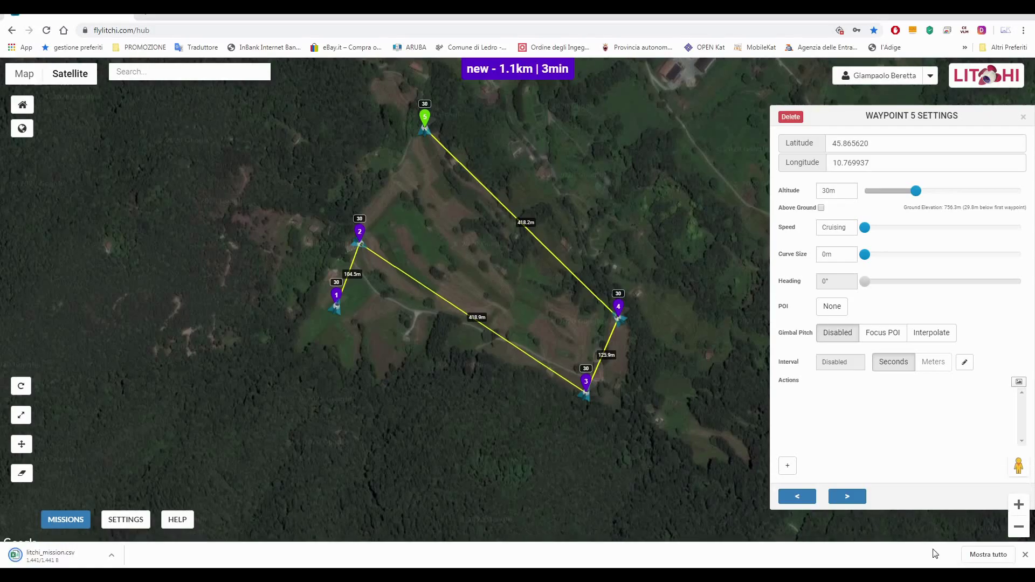
click(54, 556)
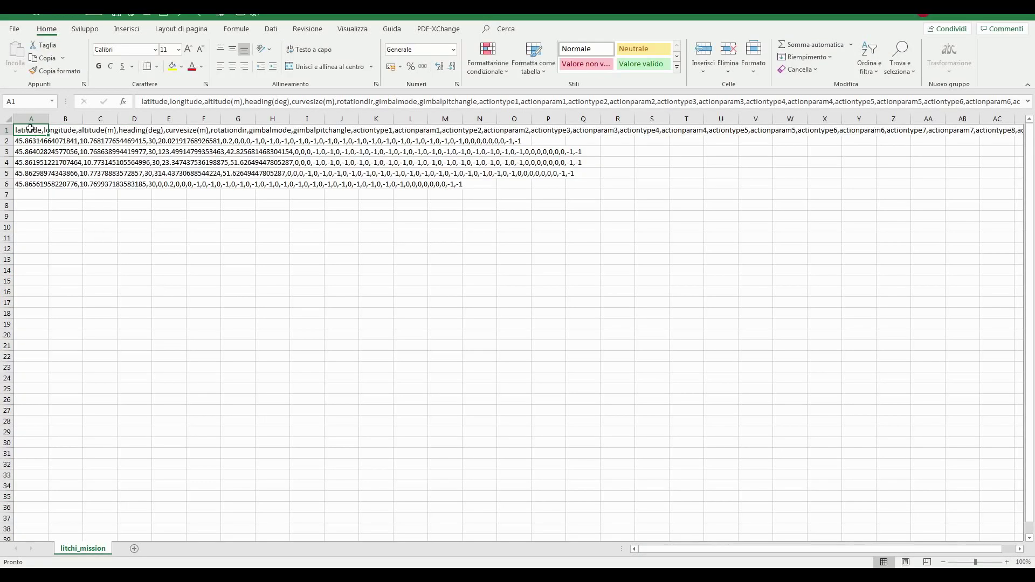
Copy cells A1:A6 of litchi_mission.csv into the planning workbook's AREA DI RILIEVO sheet, starting at cell B24
drag(31, 140, 27, 183)
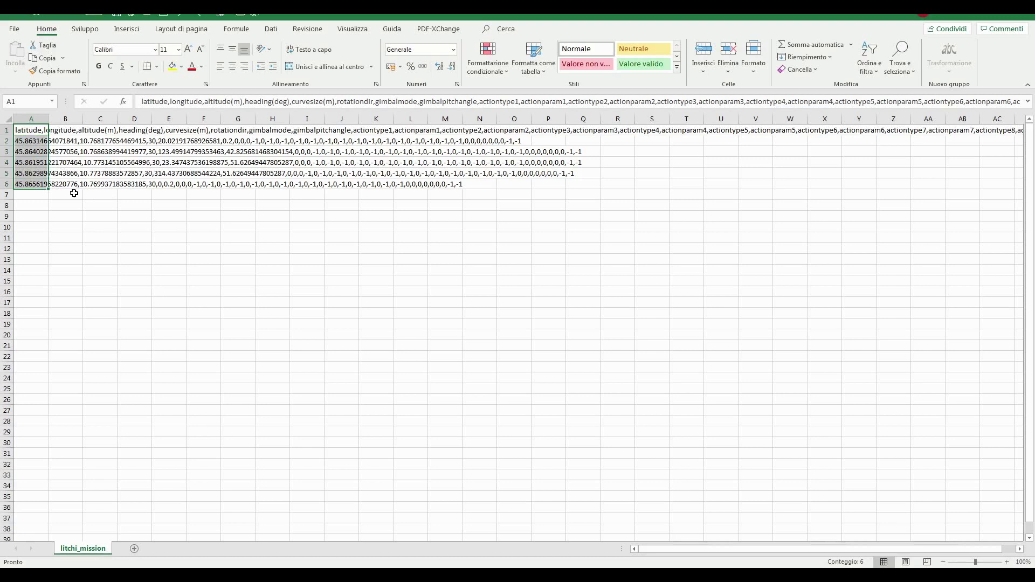
key(ctrl+c)
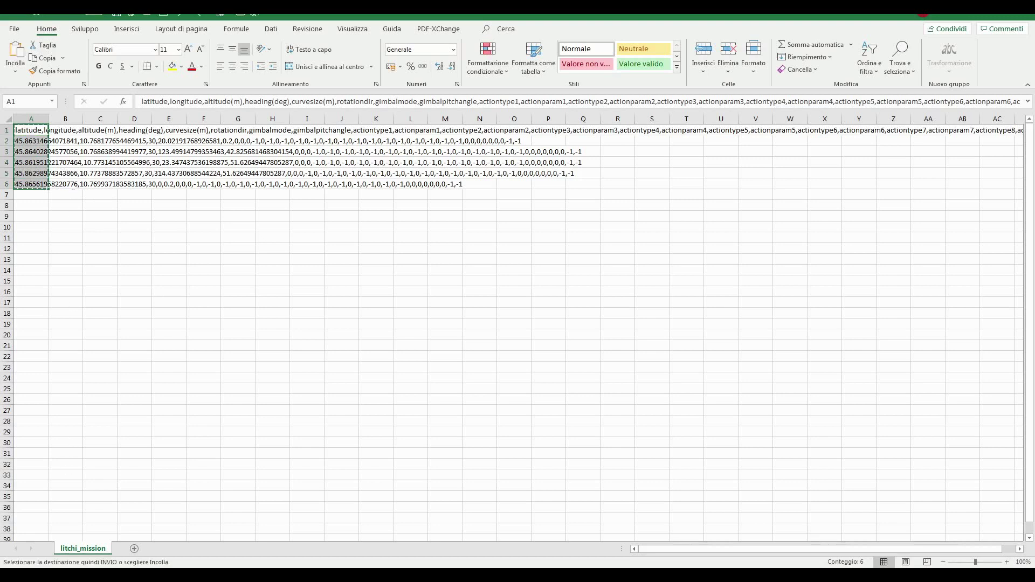
key(alt+Tab)
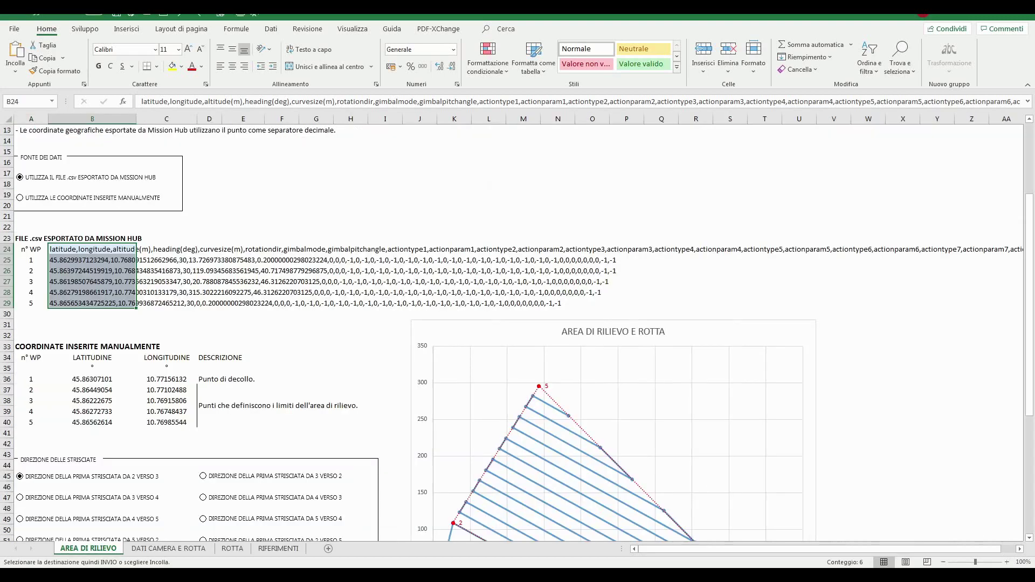
click(167, 227)
click(92, 252)
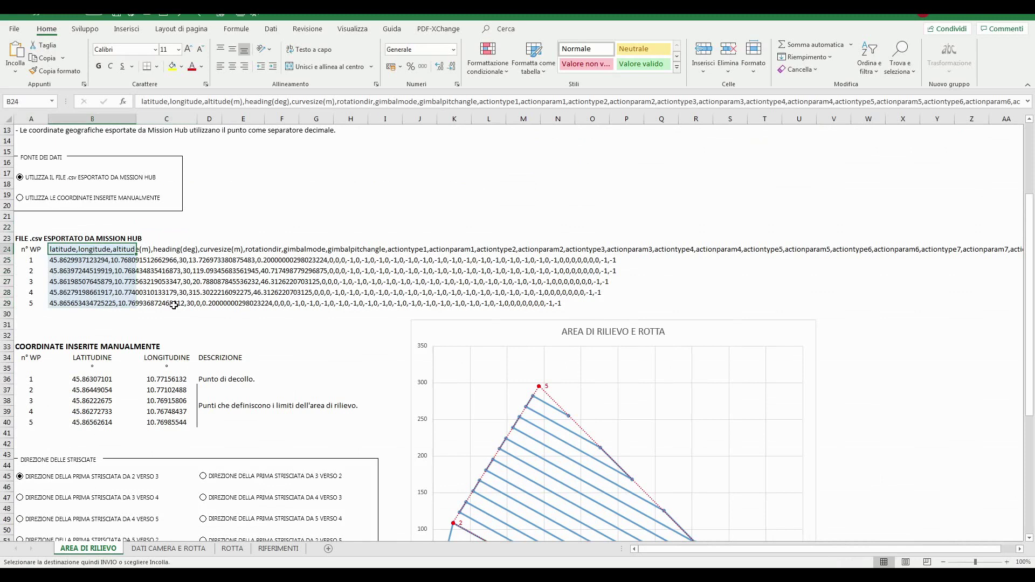
key(ctrl+v)
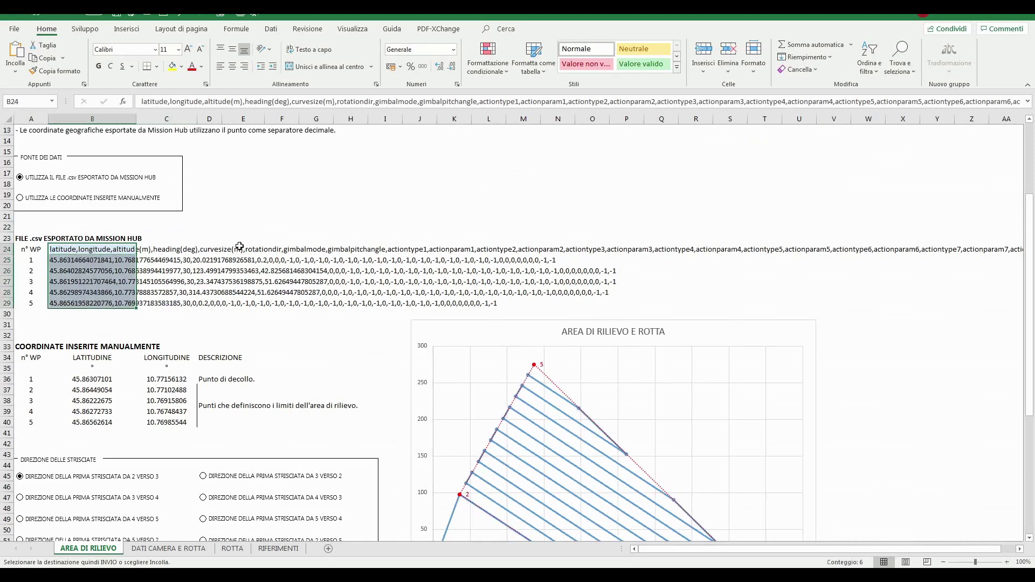
key(Escape)
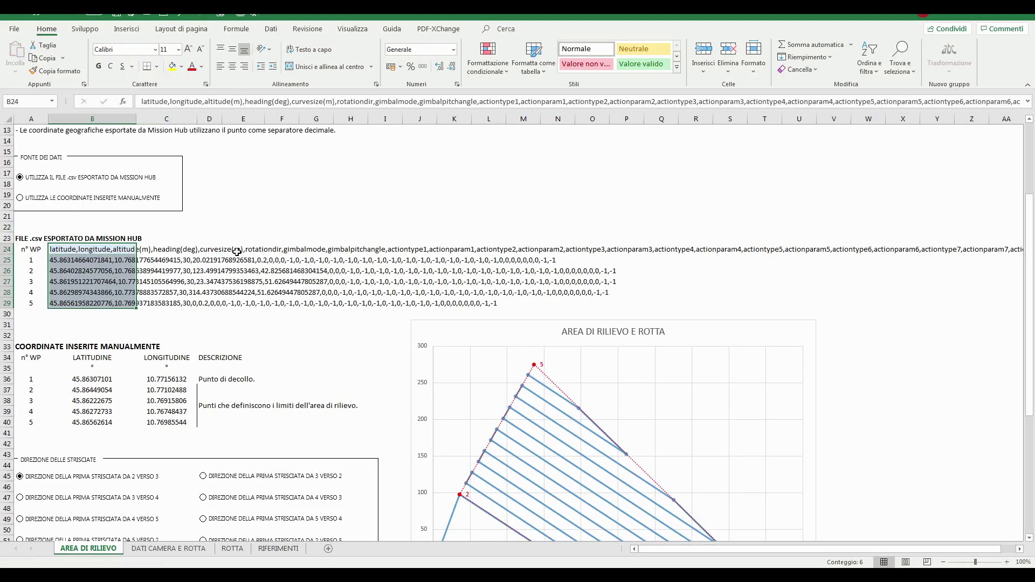
Check the pasted waypoint rows and compare the AREA DI RILIEVO E ROTTA chart with the Mission Hub map
click(180, 262)
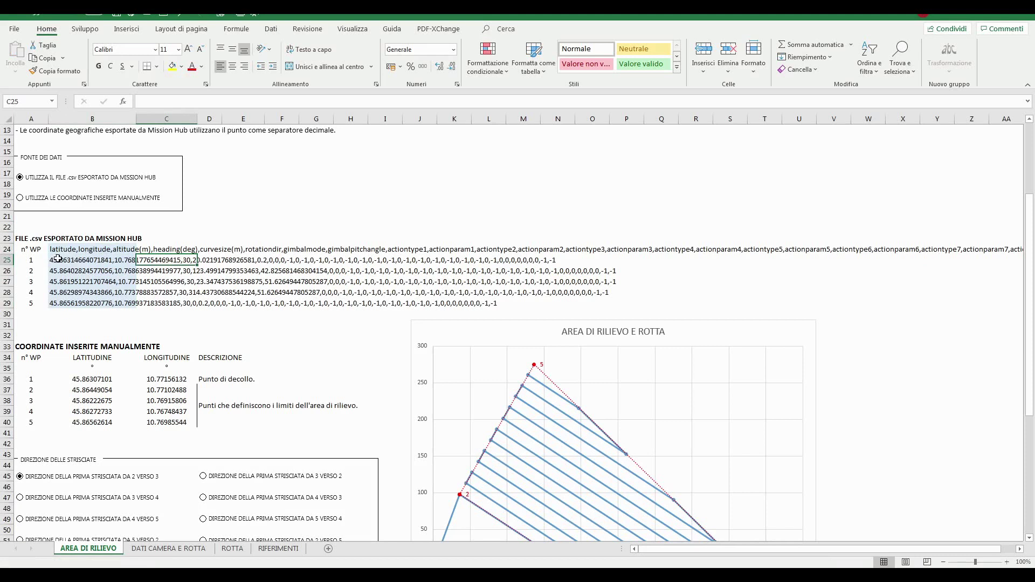
drag(56, 260, 74, 309)
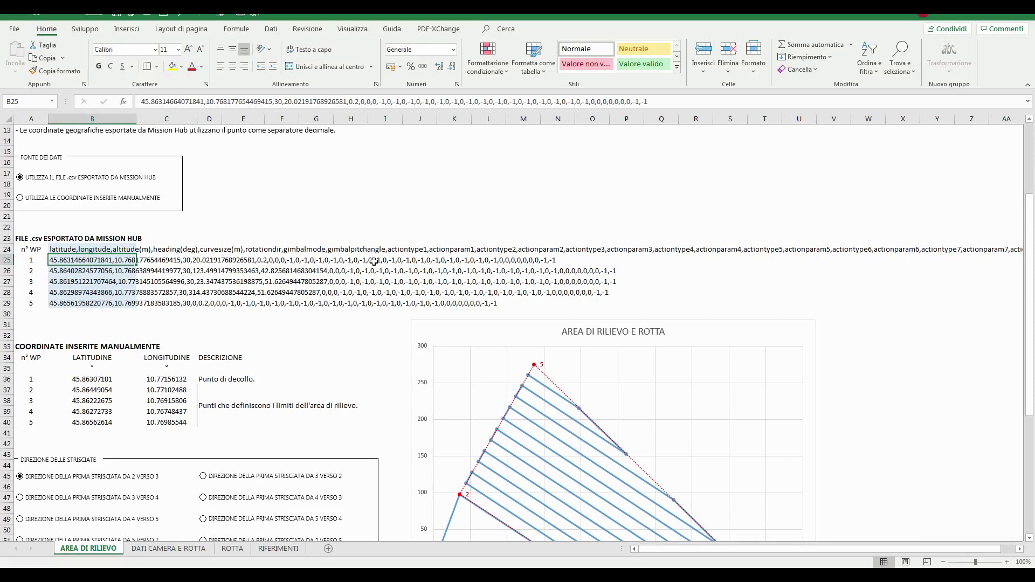
scroll(374, 264, down, 4)
scroll(618, 371, down, 1)
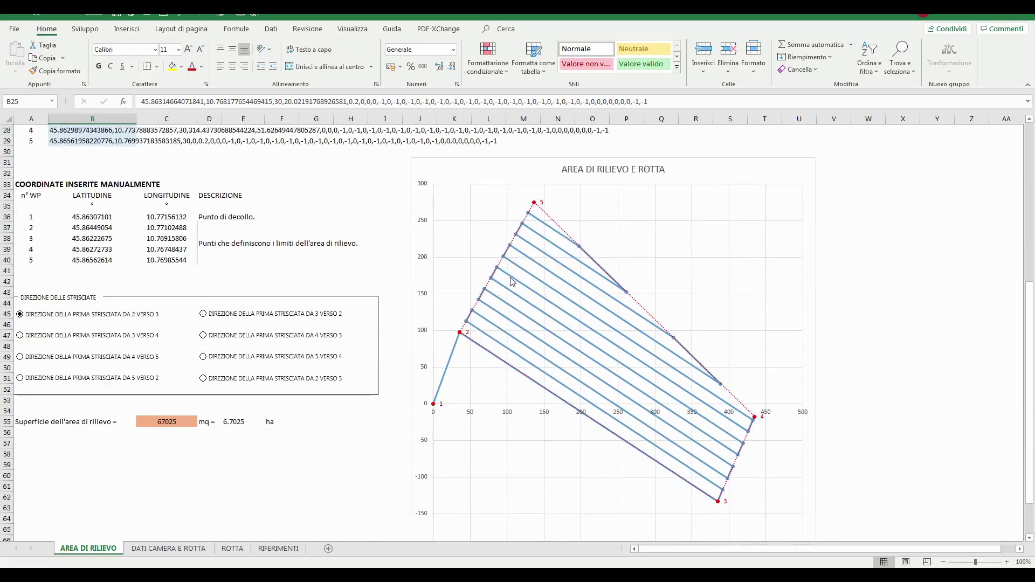
scroll(430, 313, down, 1)
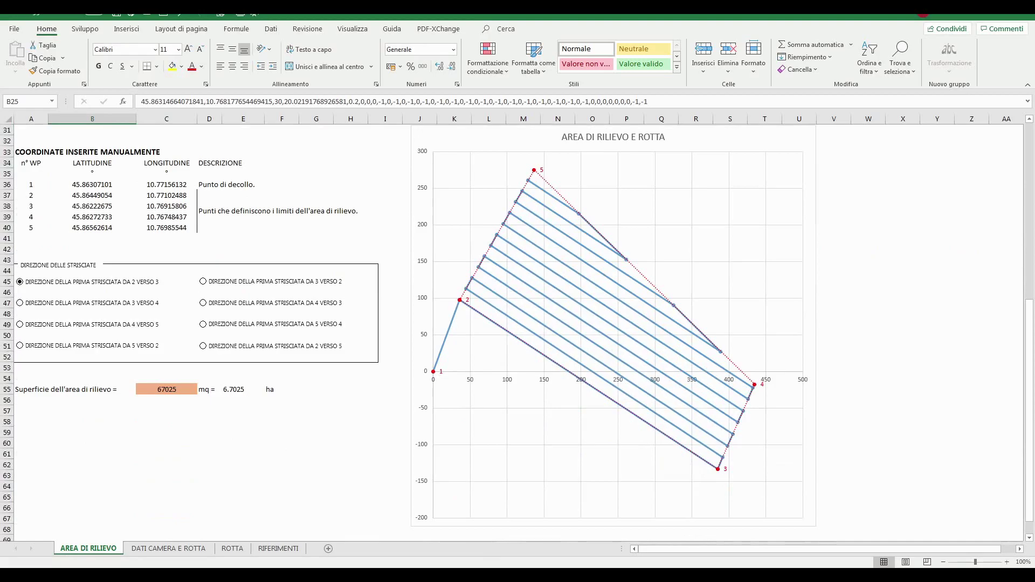
key(alt+Tab)
key(alt+Tab)
key(alt+Tab)
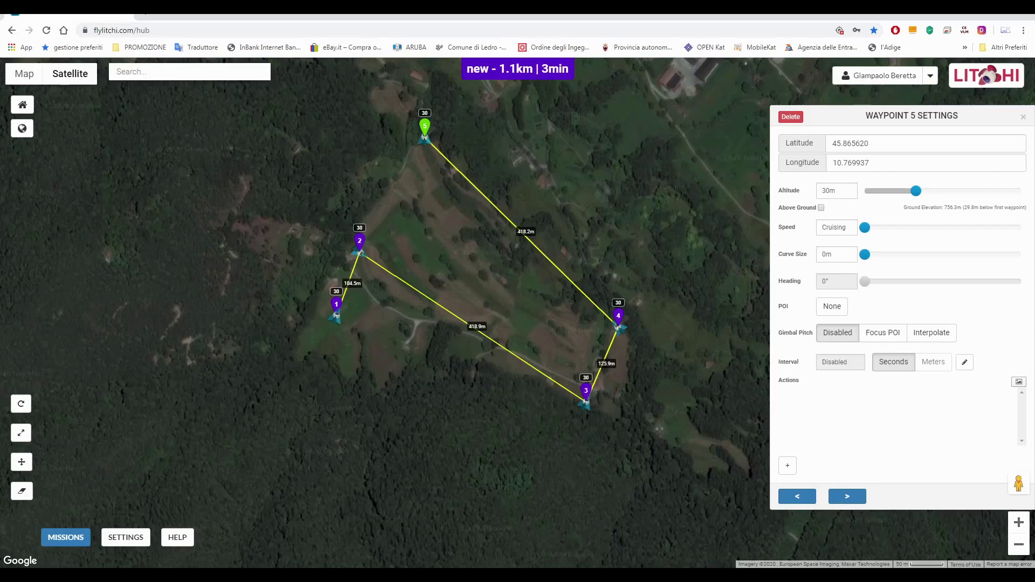
key(alt+Tab)
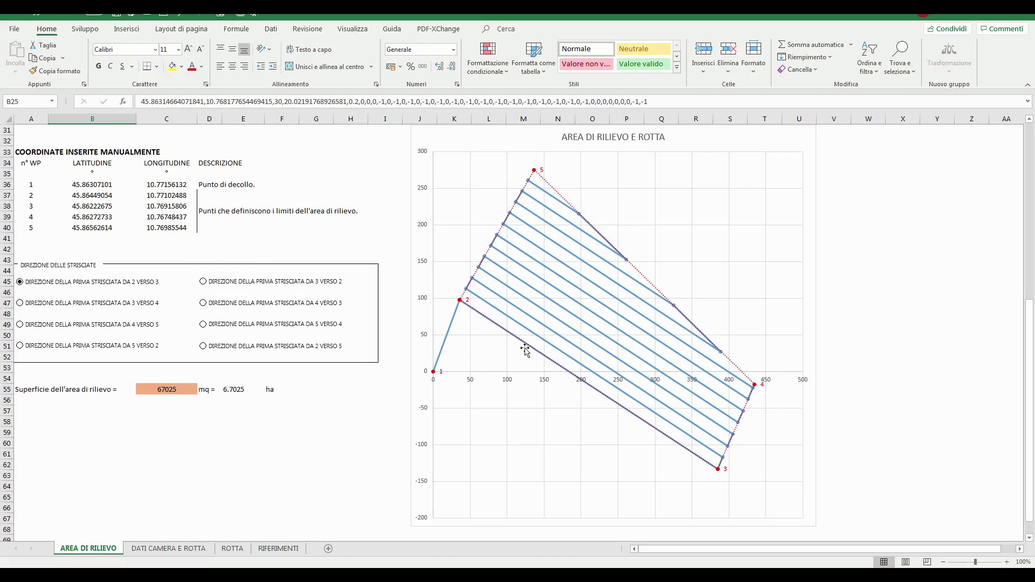
Examine the charted strips and survey boundary against the Mission Hub waypoints, plus the data source, strip direction and survey surface area
scroll(641, 348, down, 1)
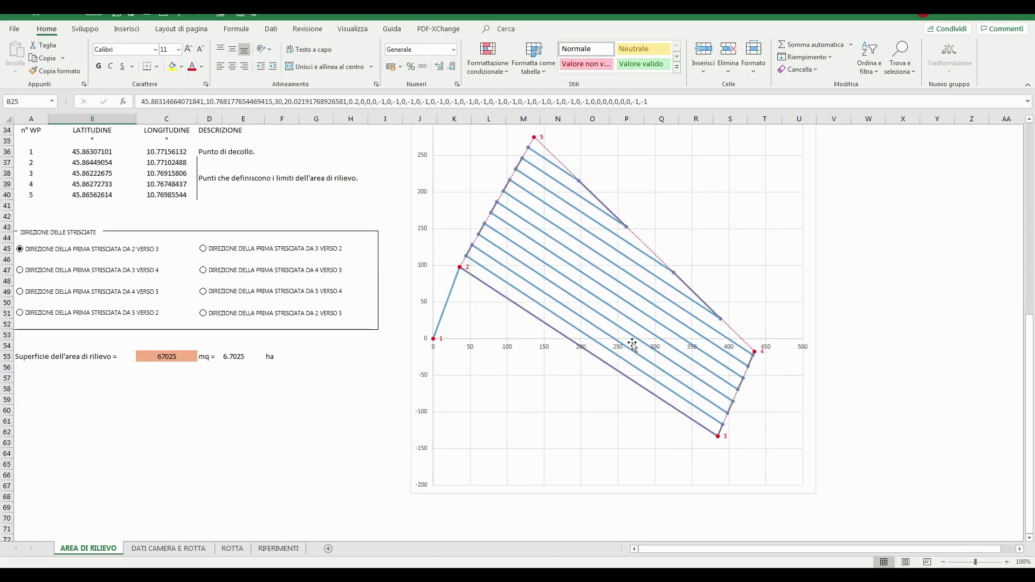
scroll(537, 446, up, 2)
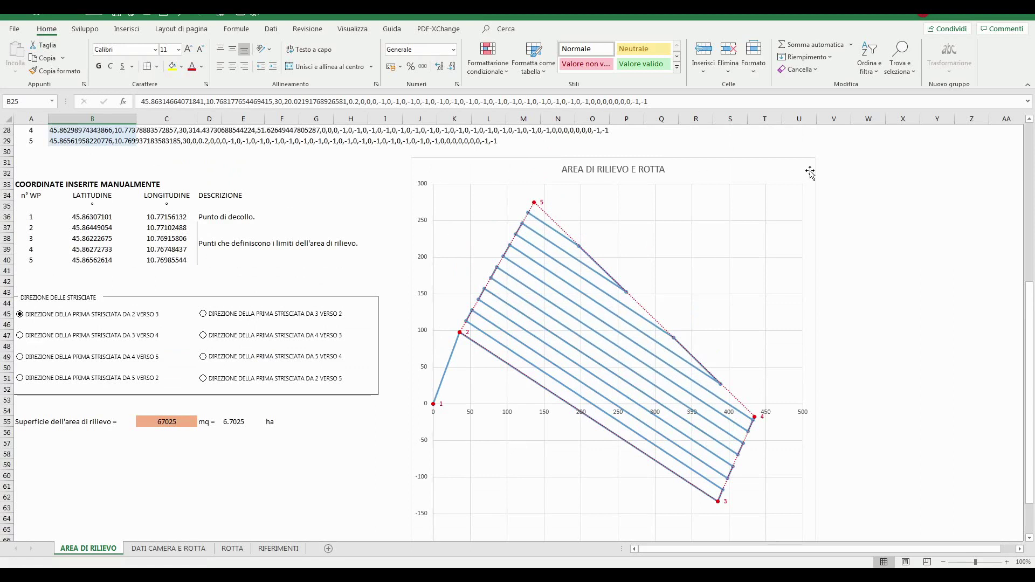
scroll(441, 354, down, 2)
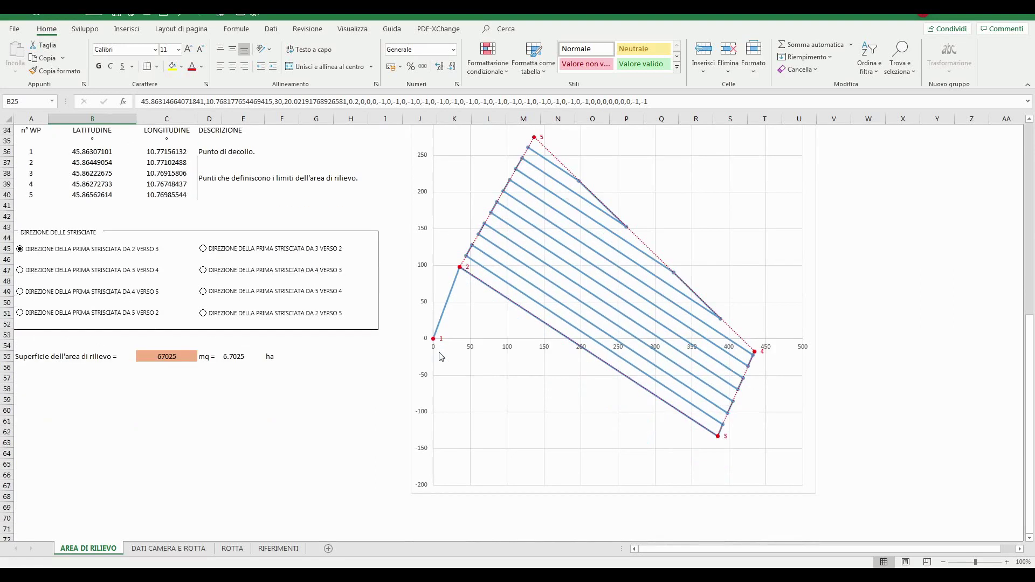
scroll(637, 397, up, 1)
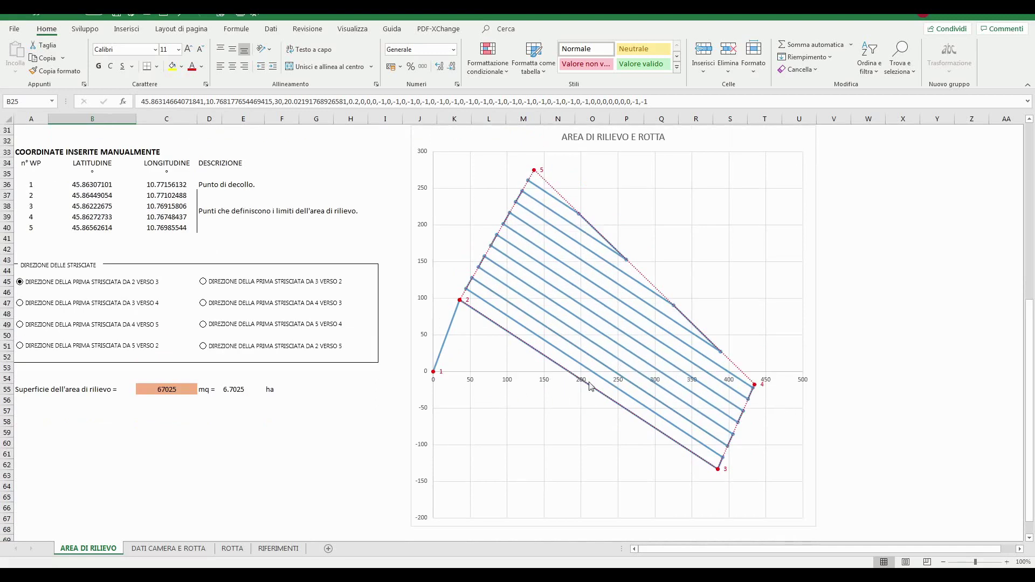
scroll(591, 386, up, 1)
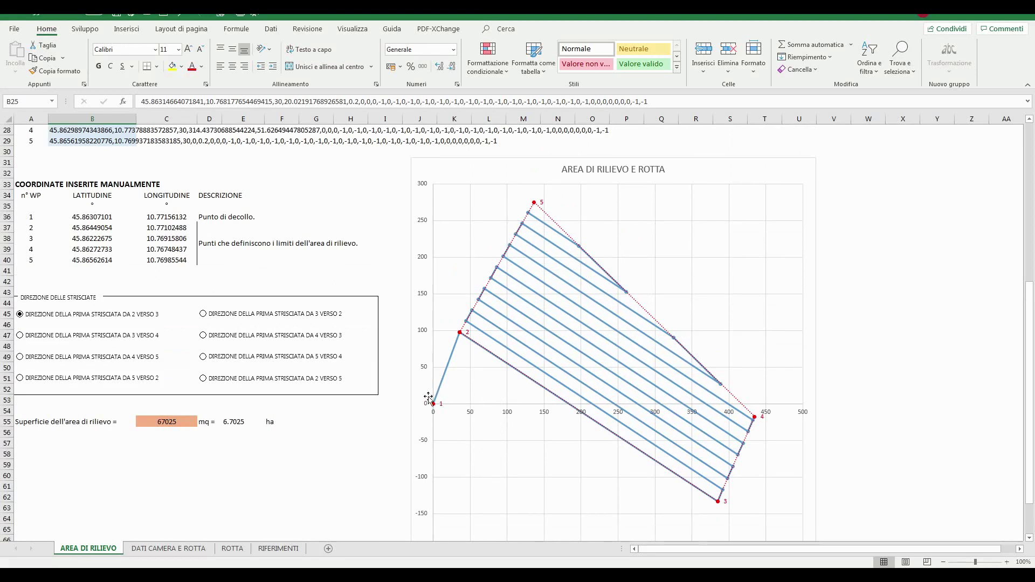
scroll(548, 355, down, 1)
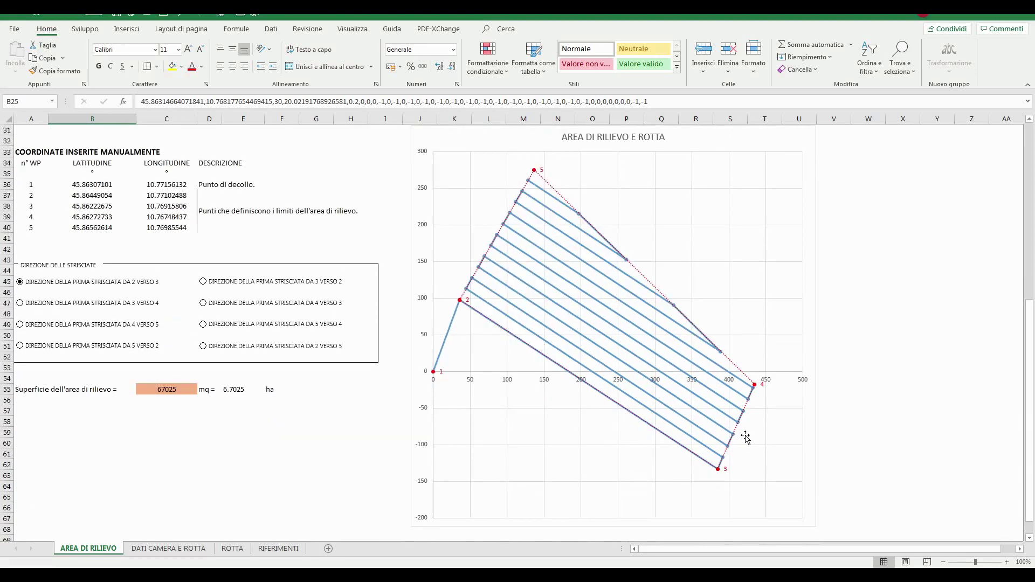
key(alt+Tab)
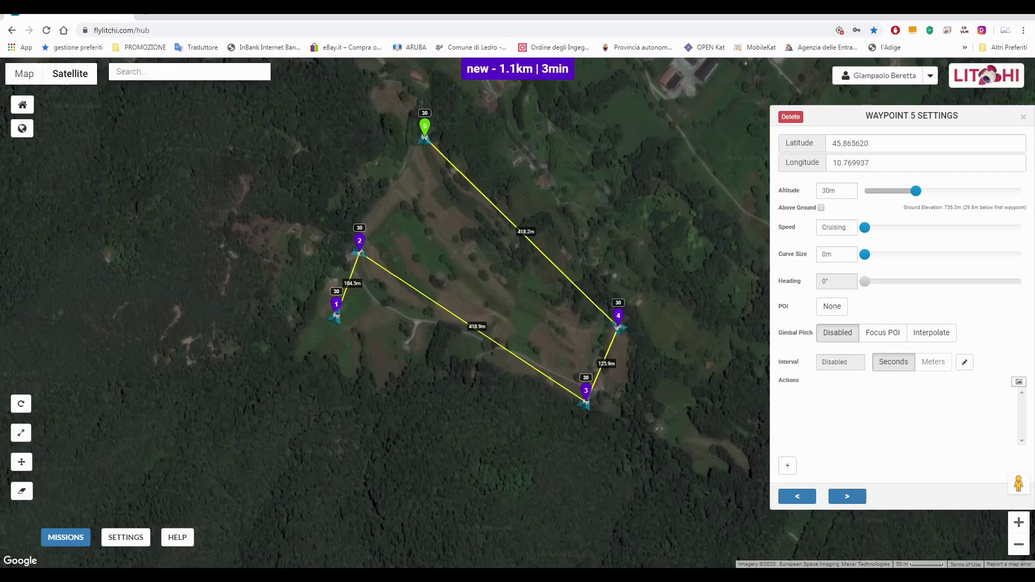
key(alt+Tab)
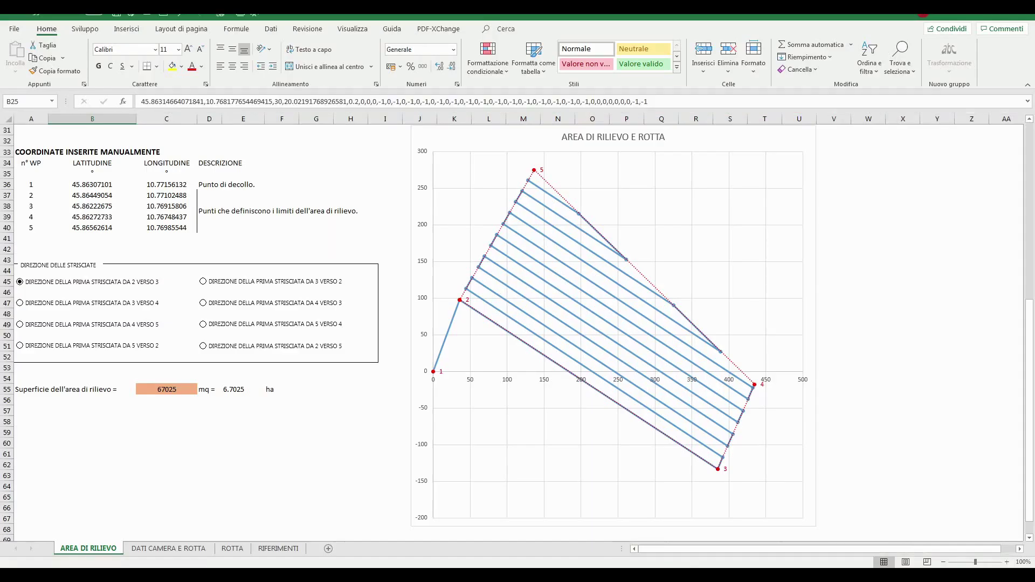
scroll(434, 456, up, 1)
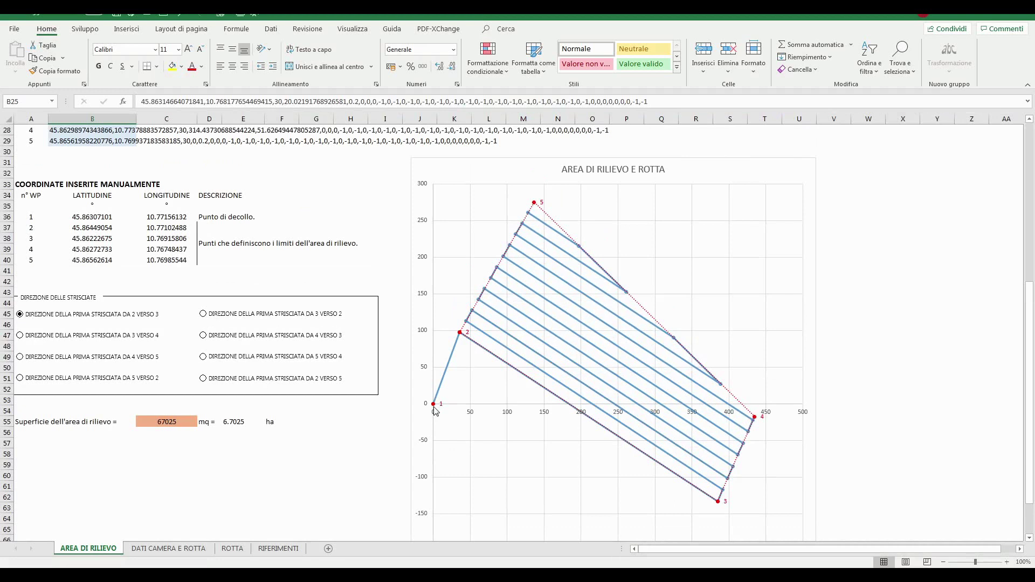
scroll(356, 269, up, 2)
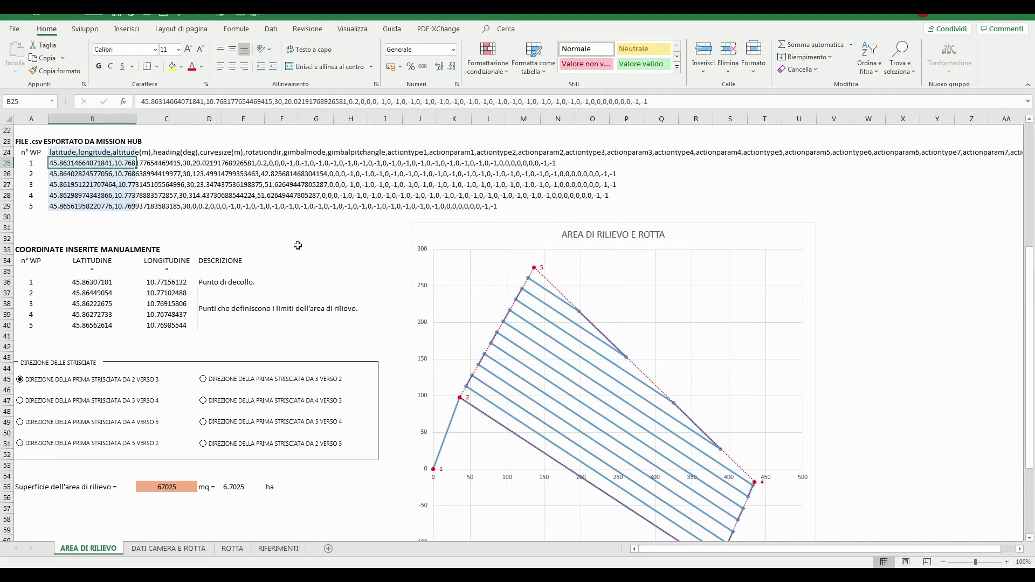
click(298, 245)
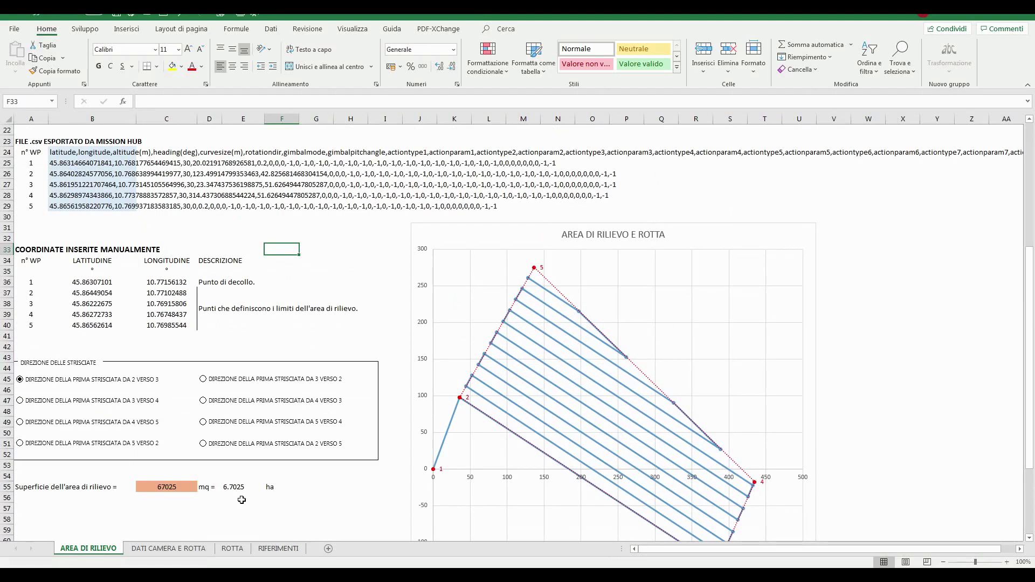
scroll(213, 331, up, 4)
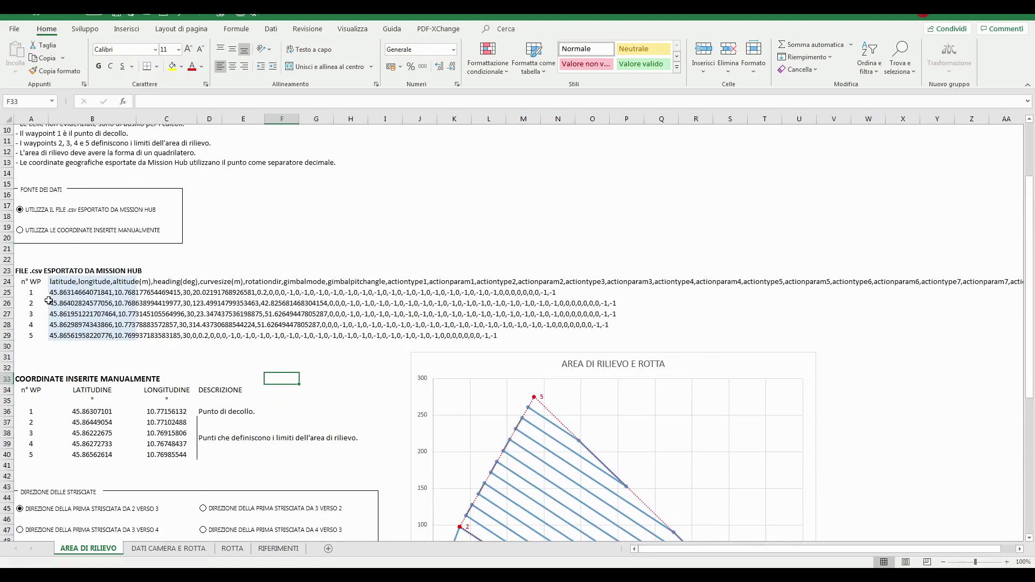
scroll(490, 326, down, 4)
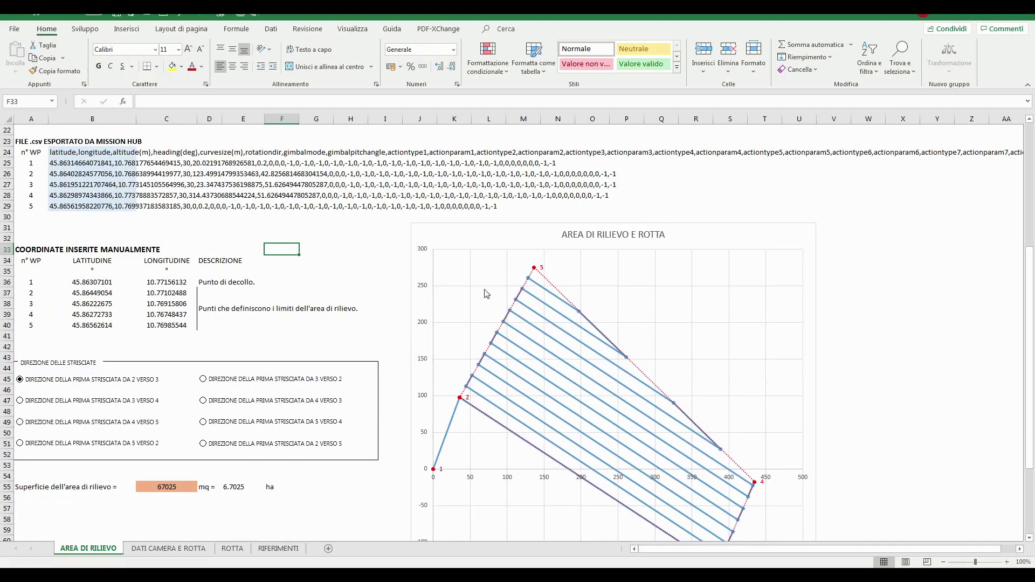
scroll(550, 431, down, 1)
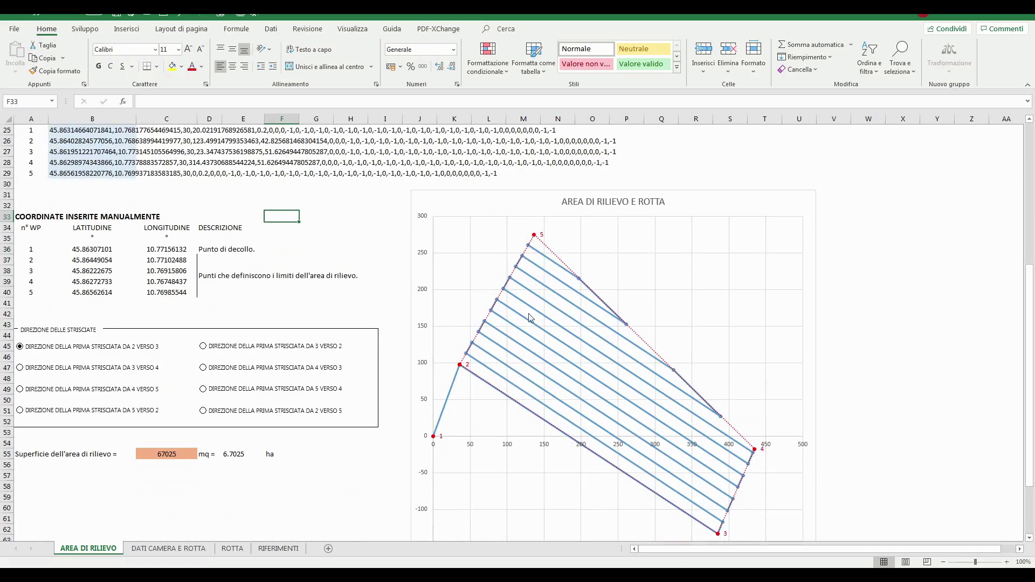
On the DATI CAMERA E ROTTA sheet, set the drone or camera model to Zenmuse X5/X5R (16:9) and select the real focal length cell
click(143, 549)
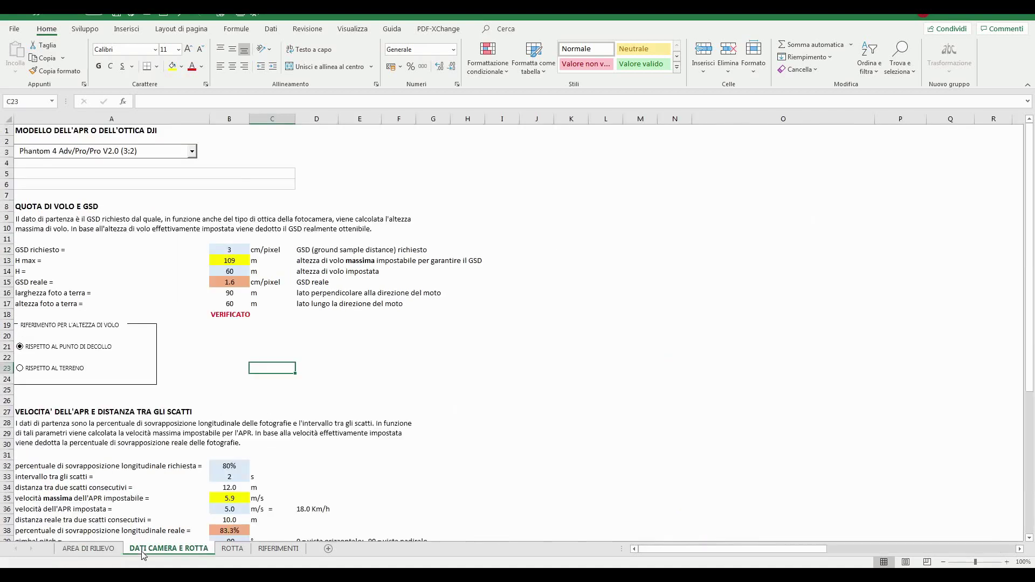
click(331, 153)
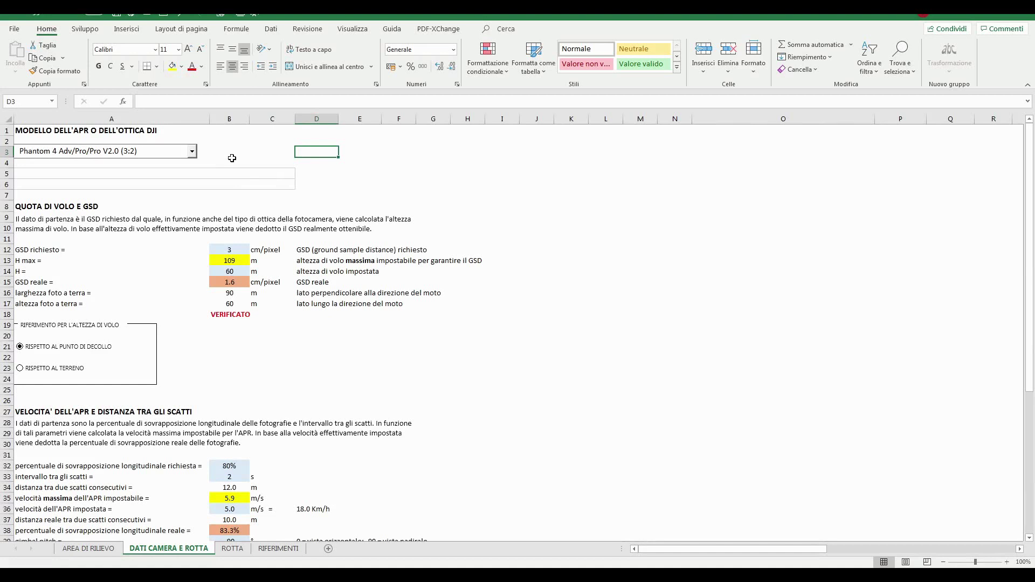
click(192, 152)
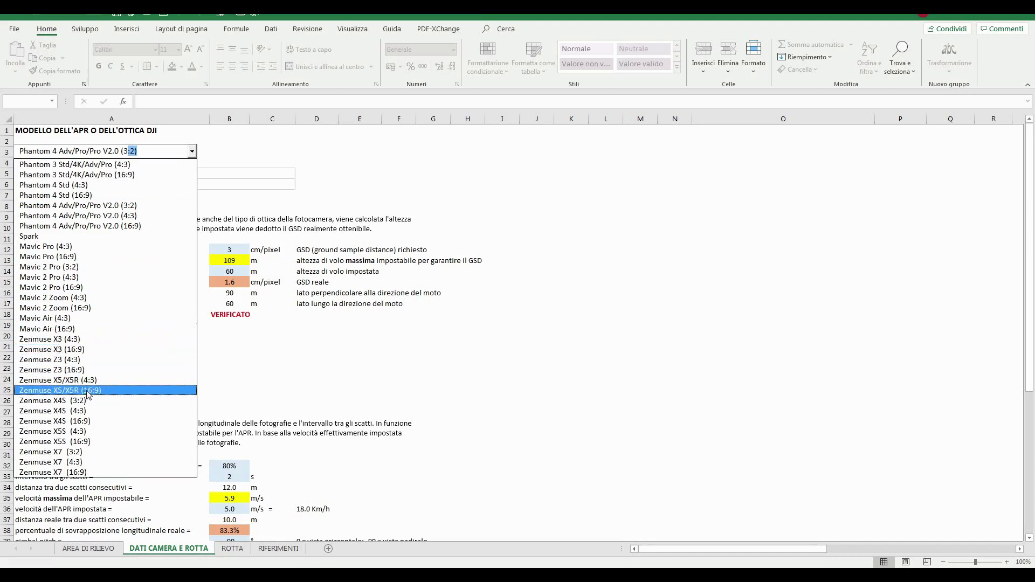
click(88, 391)
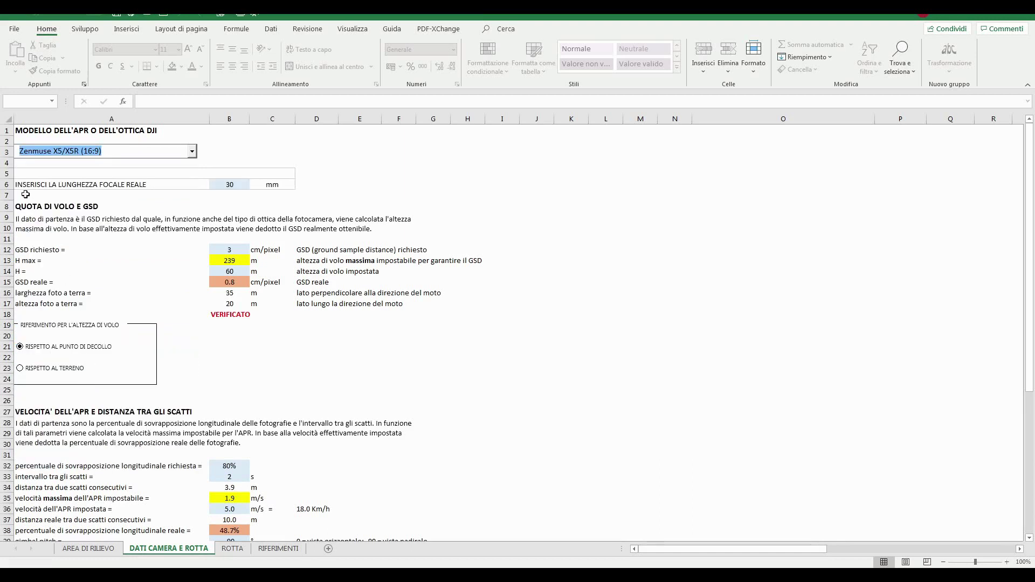
click(236, 186)
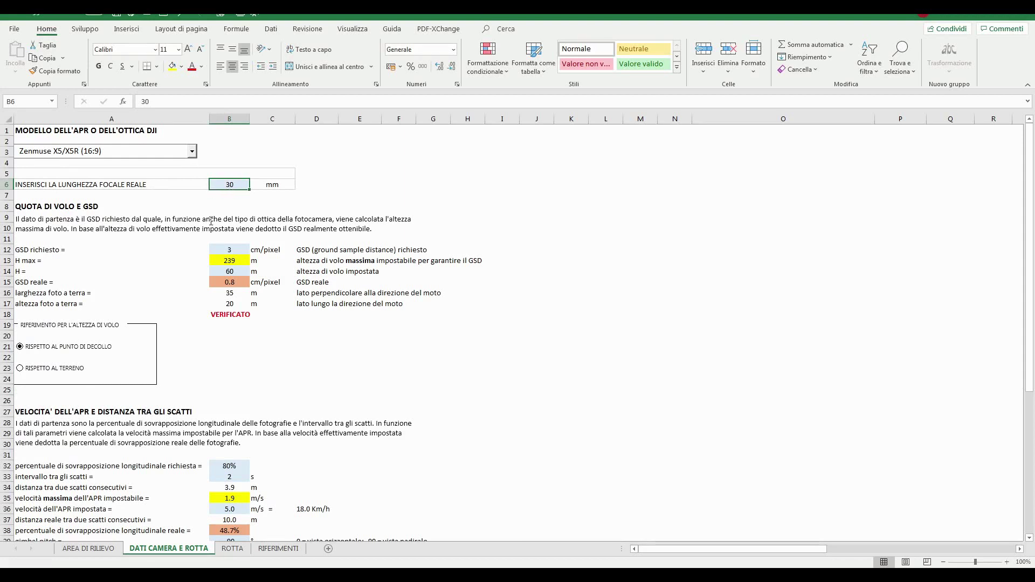
Change the drone or camera model to Zenmuse X7 (3:2) and select its real focal length cell
click(193, 152)
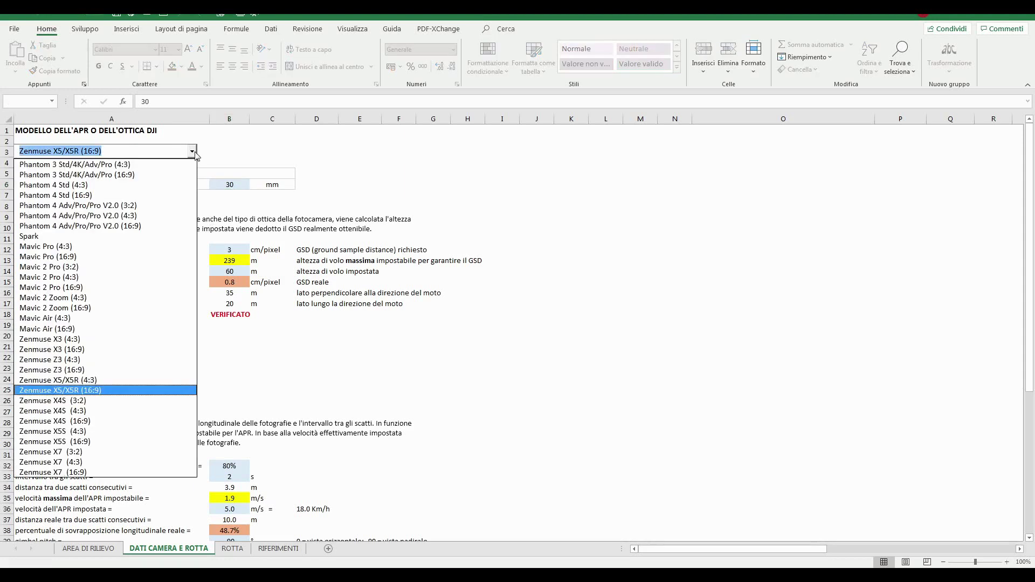
click(90, 453)
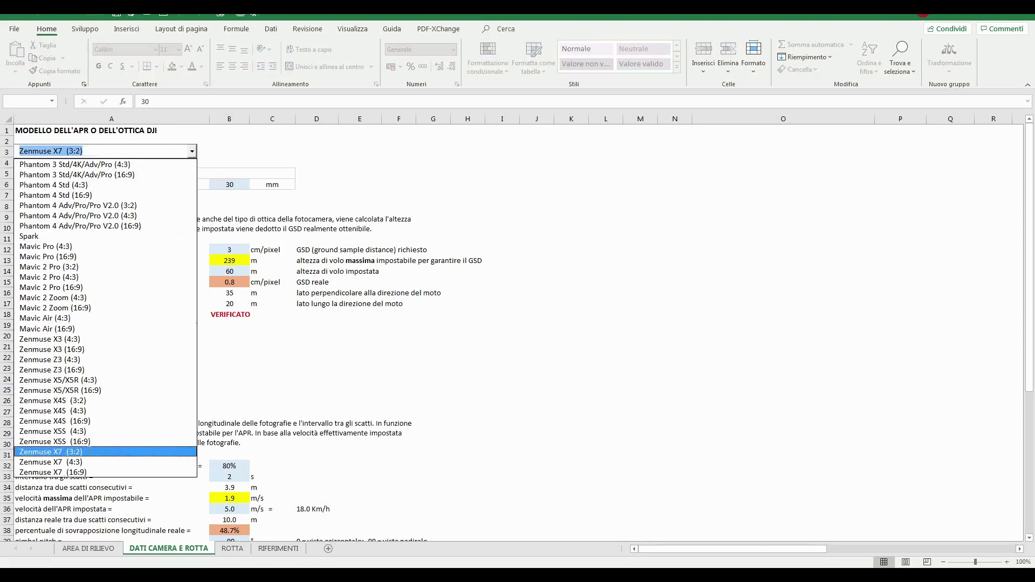
click(230, 188)
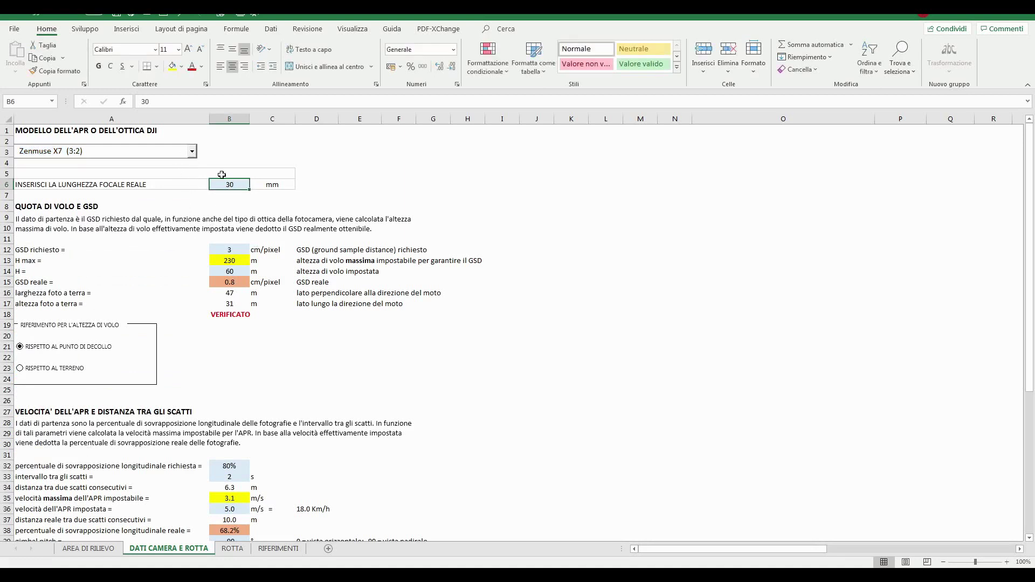
Switch the drone model to Mavic 2 Zoom (4:3) and select the 35 mm equivalent focal length cell
click(193, 153)
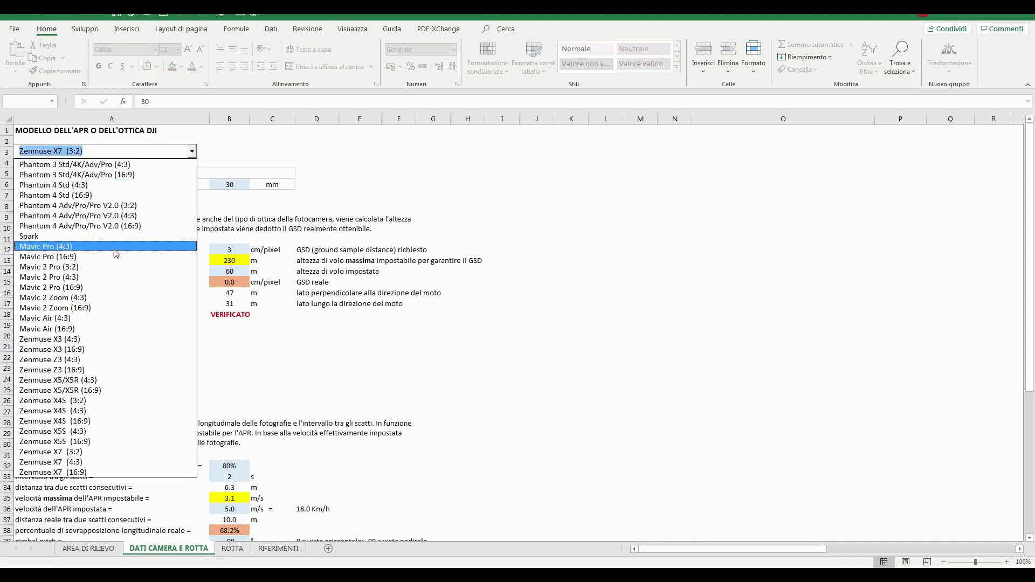
click(84, 298)
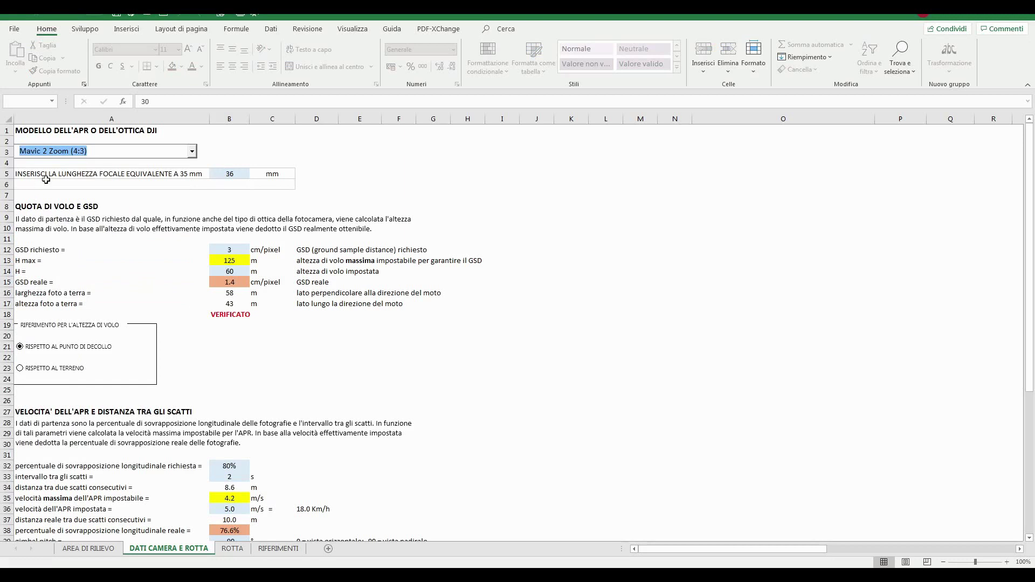
click(226, 171)
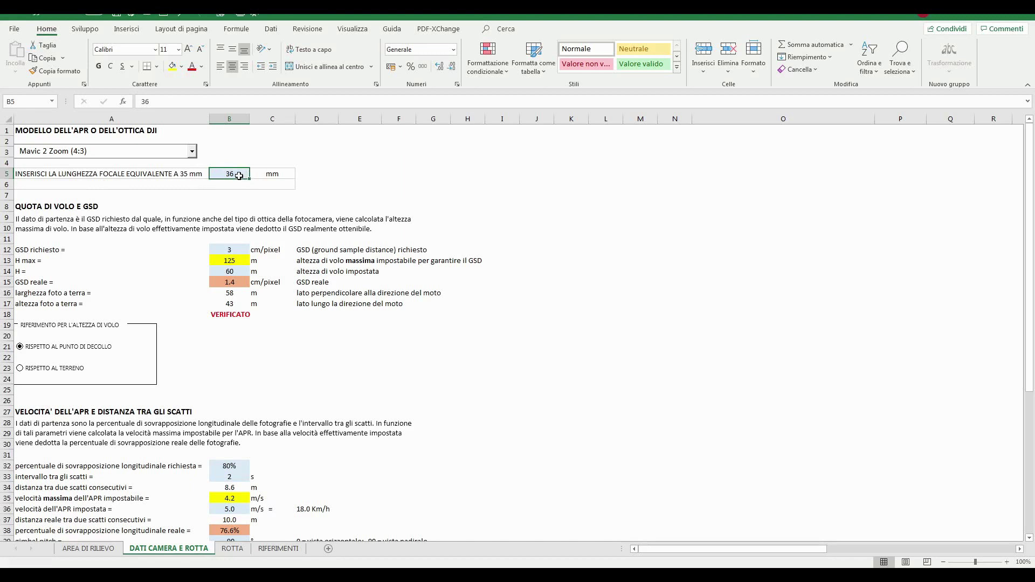
Set the camera model to Zenmuse X5/X5R (4:3), then review the real focal length cell and the list of available models
click(193, 153)
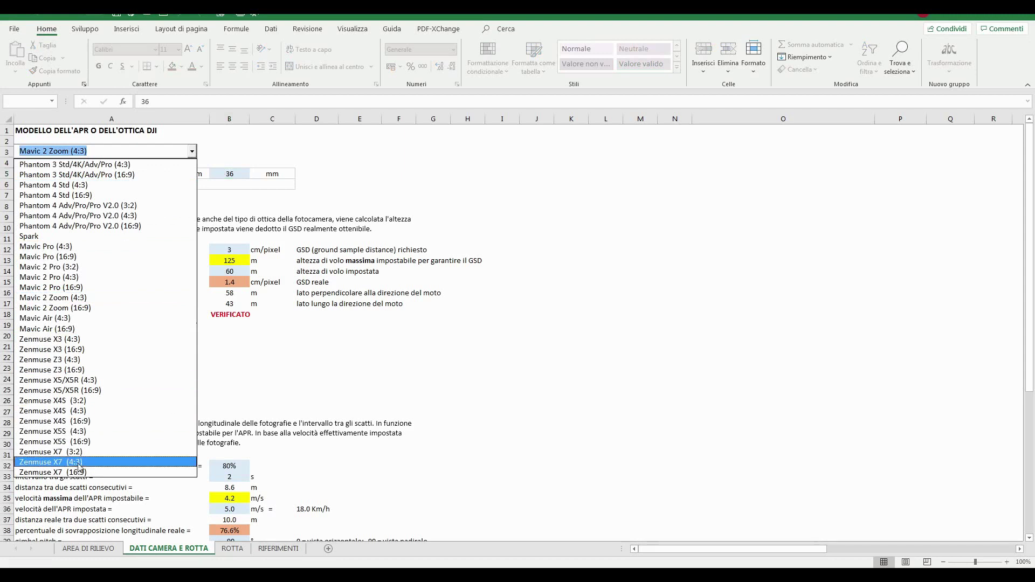
click(89, 380)
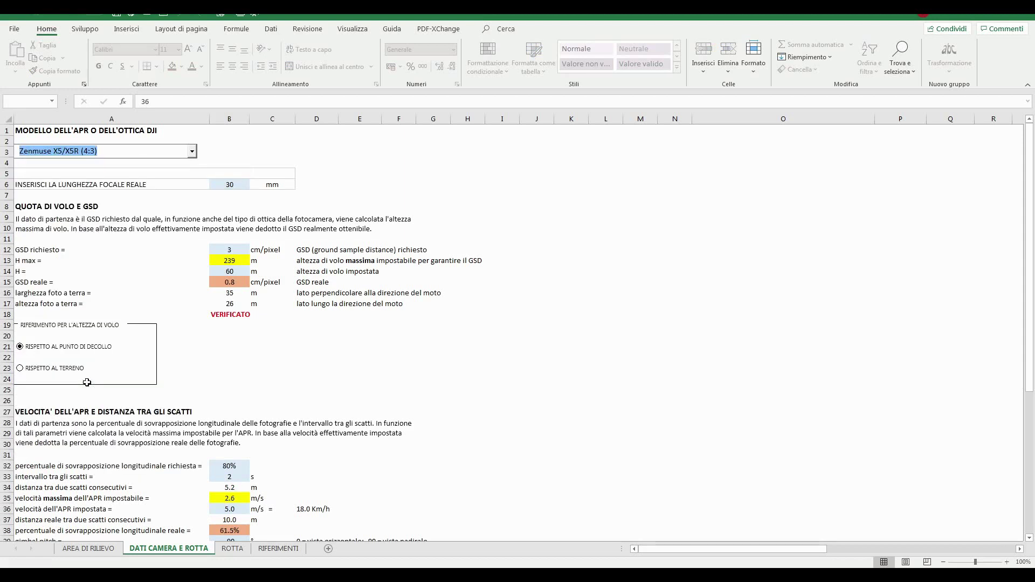
click(192, 152)
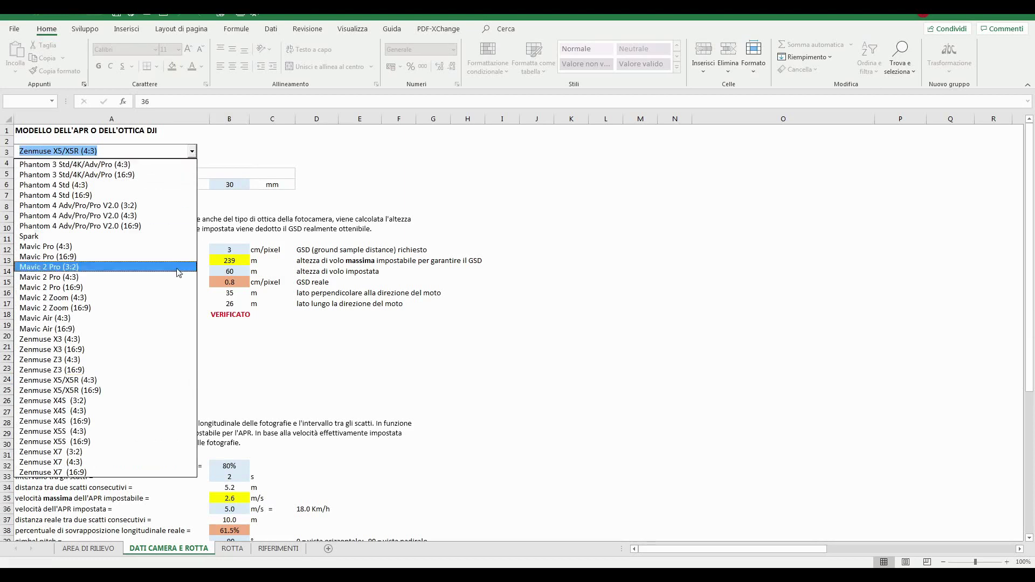
click(235, 186)
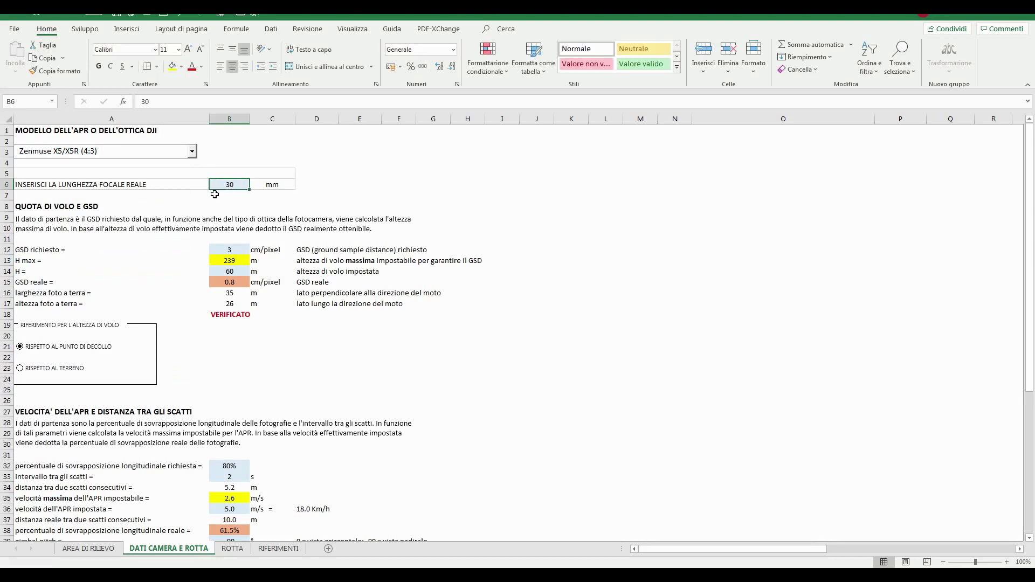
click(192, 152)
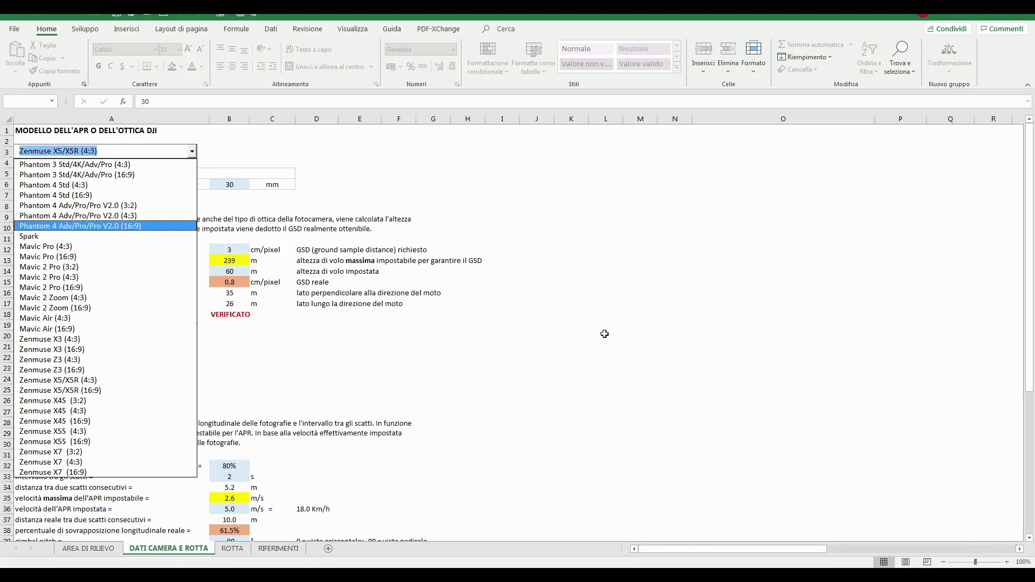
click(582, 325)
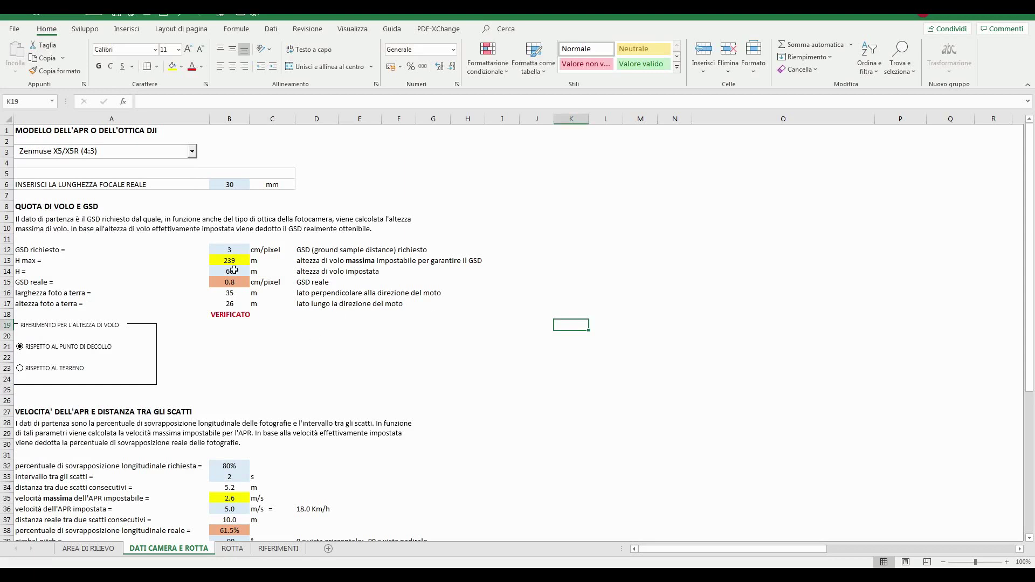
Set the drone model to Phantom 4 Adv/Pro/Pro V2.0 (3:2)
click(192, 153)
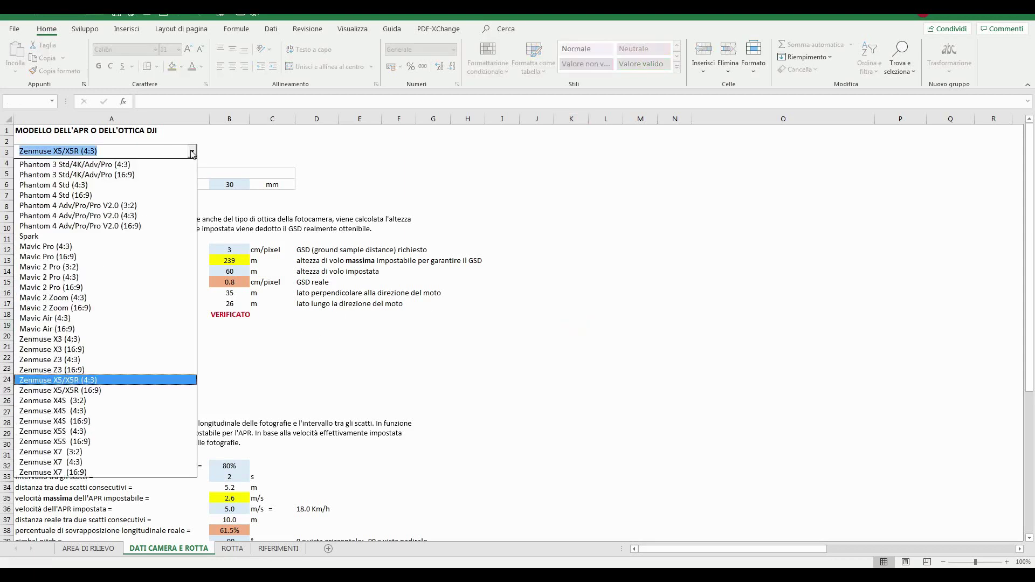
click(118, 210)
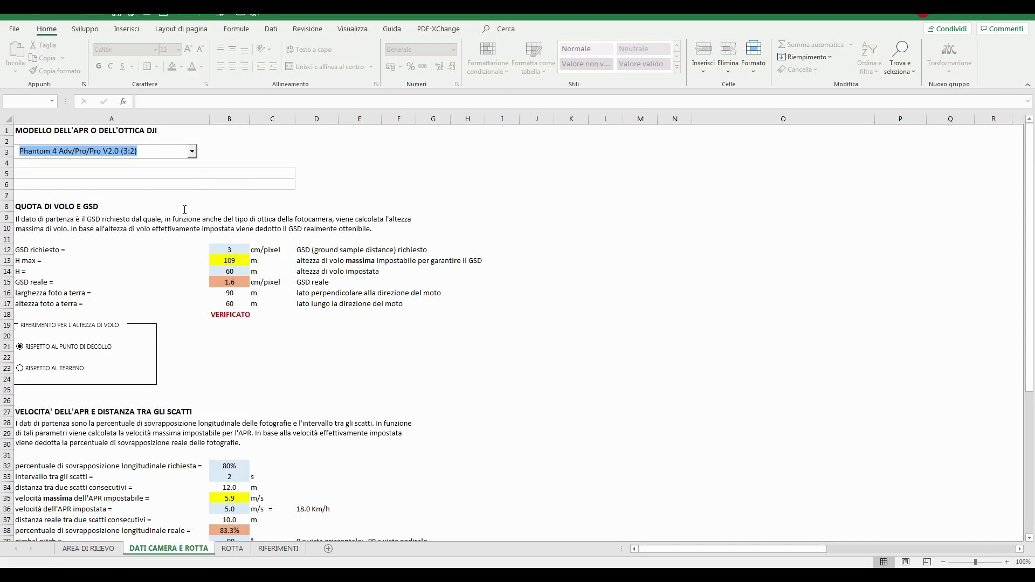
click(487, 186)
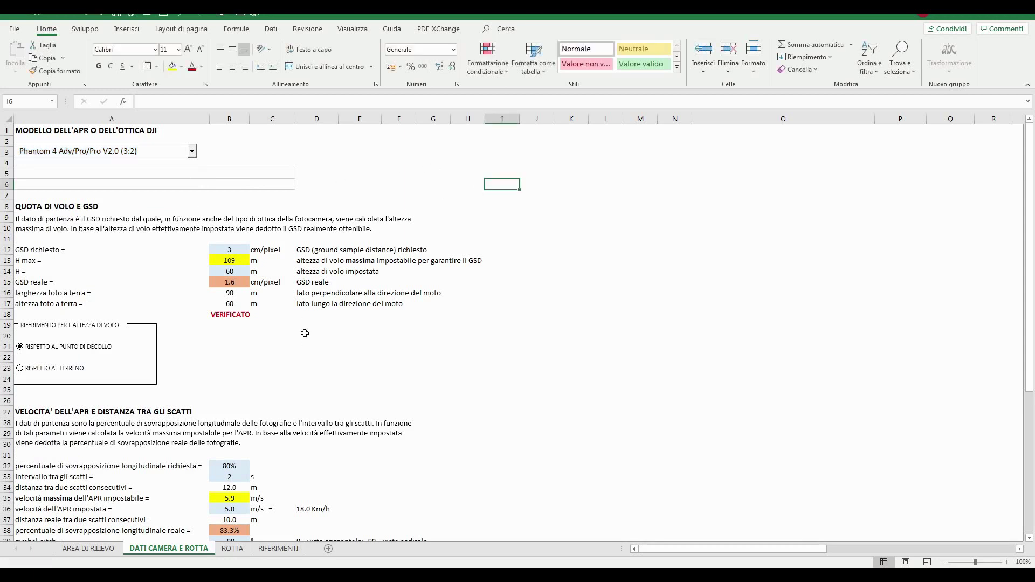
Examine the required GSD, maximum and set flight altitudes, real GSD, and the photo's width and height on the ground
click(234, 249)
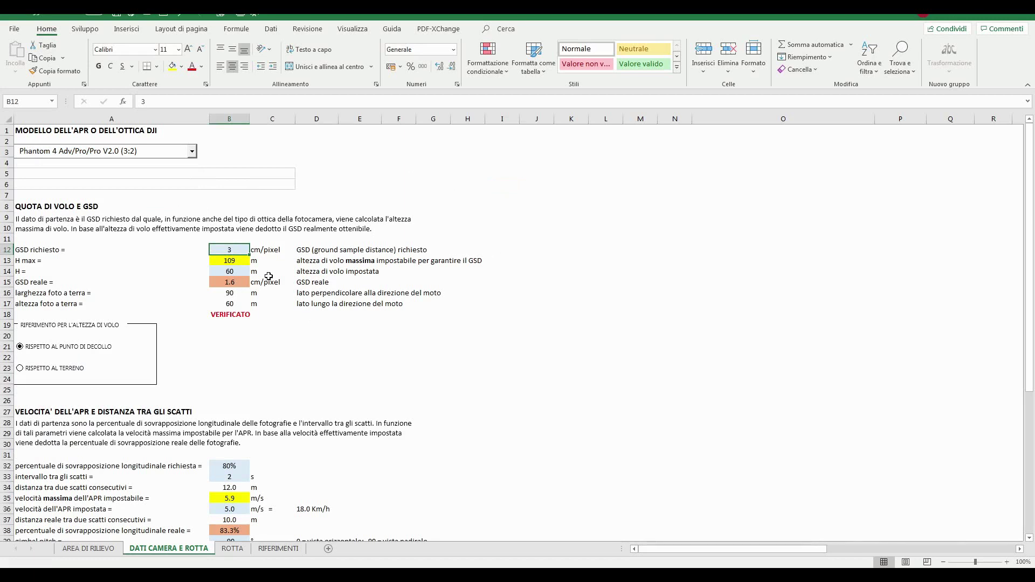
click(223, 263)
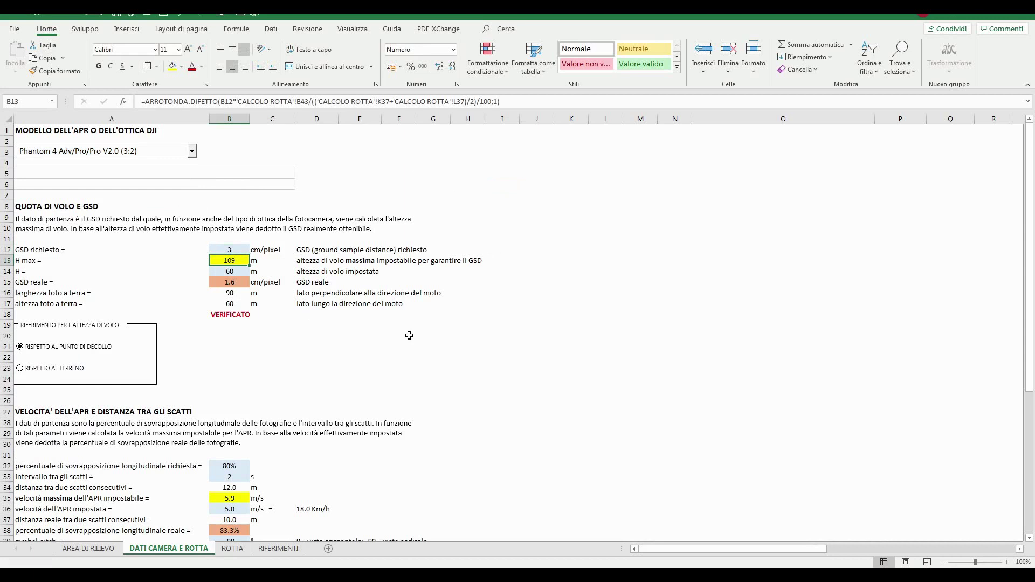
click(230, 272)
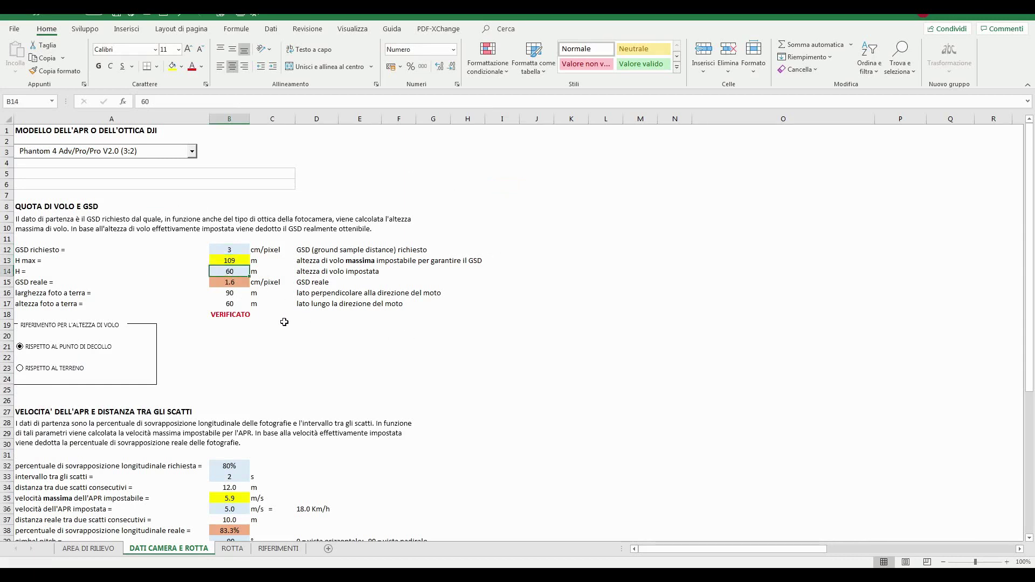
click(230, 284)
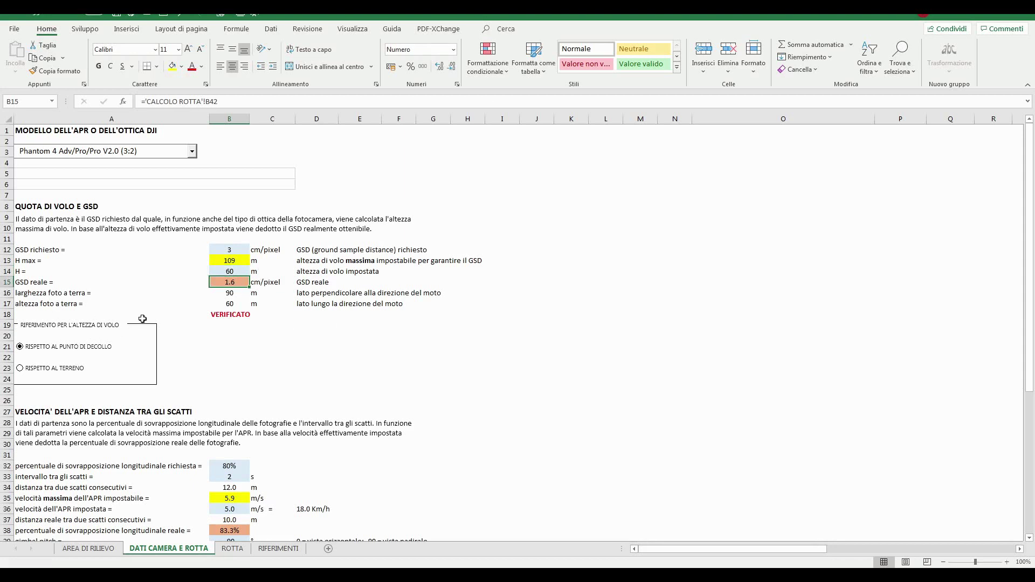
click(232, 293)
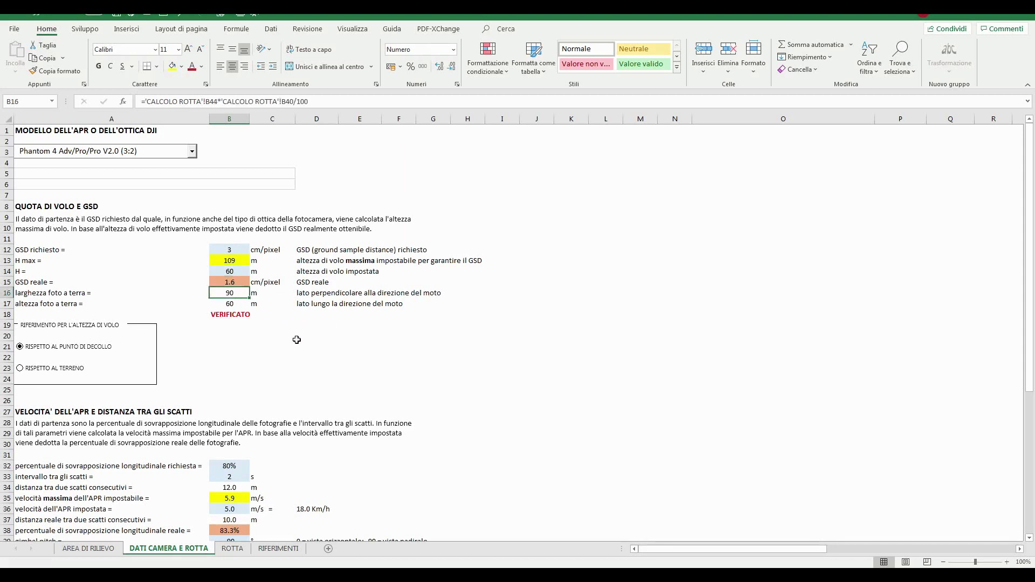
click(231, 304)
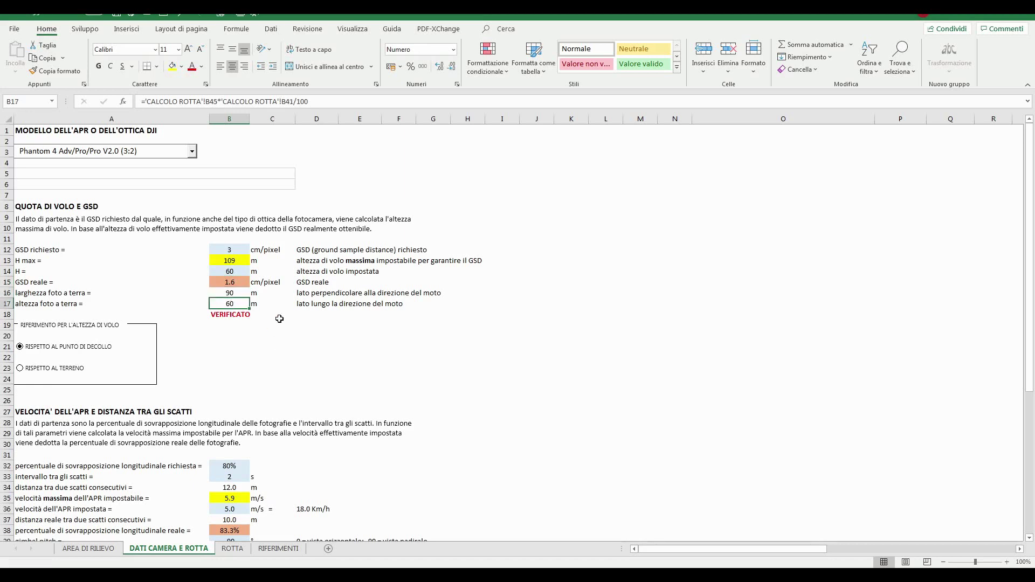
Compare the ground photo dimensions for Phantom 4 Adv/Pro/Pro V2.0 in 4:3 and 16:9, and return the model to 3:2
click(191, 151)
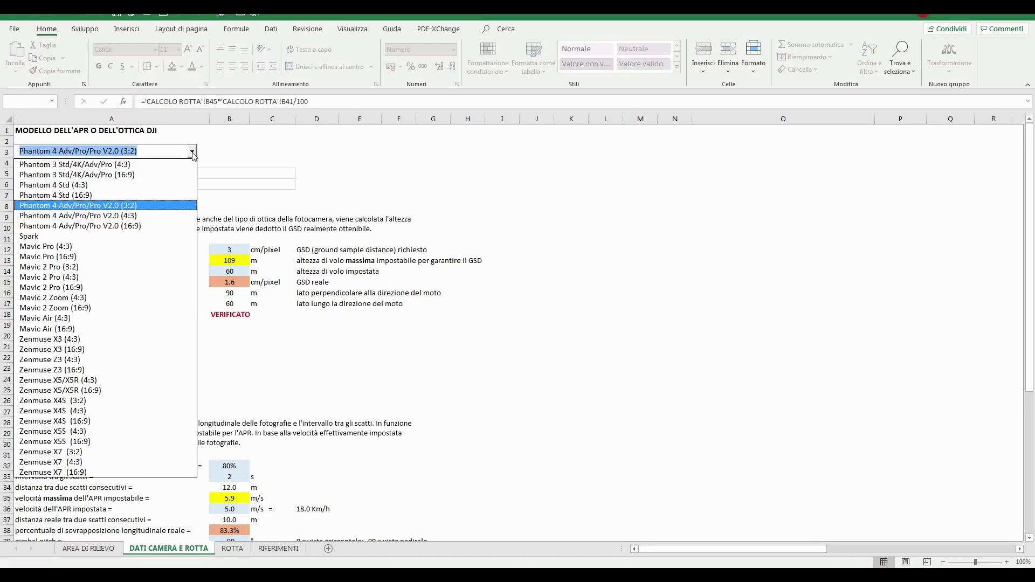
click(146, 215)
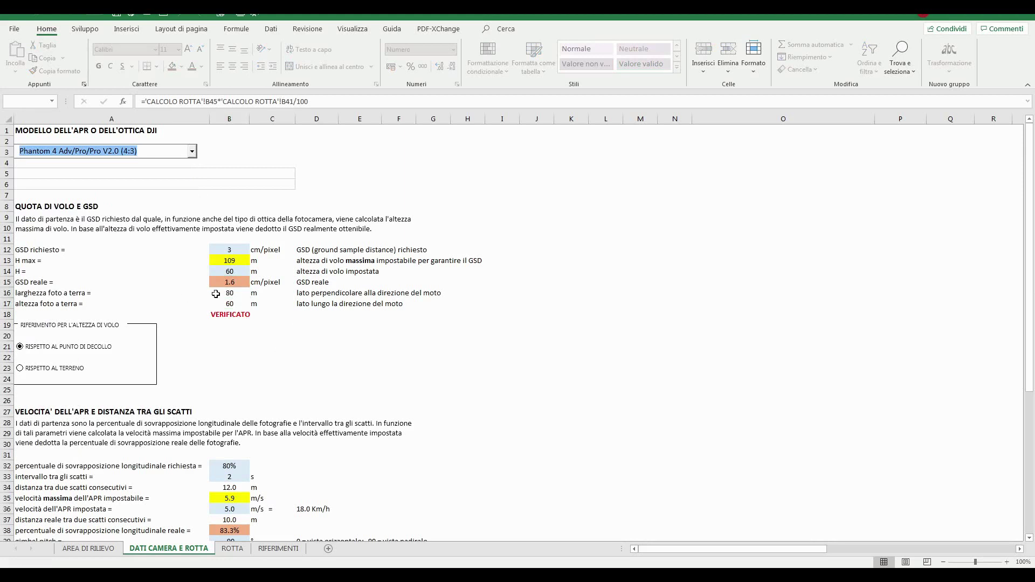
click(193, 153)
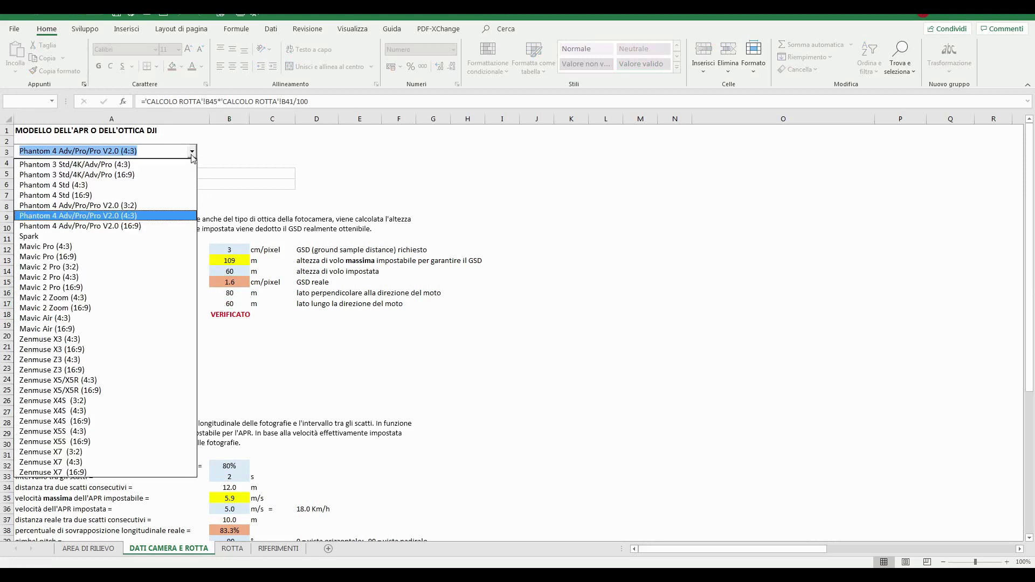
click(140, 226)
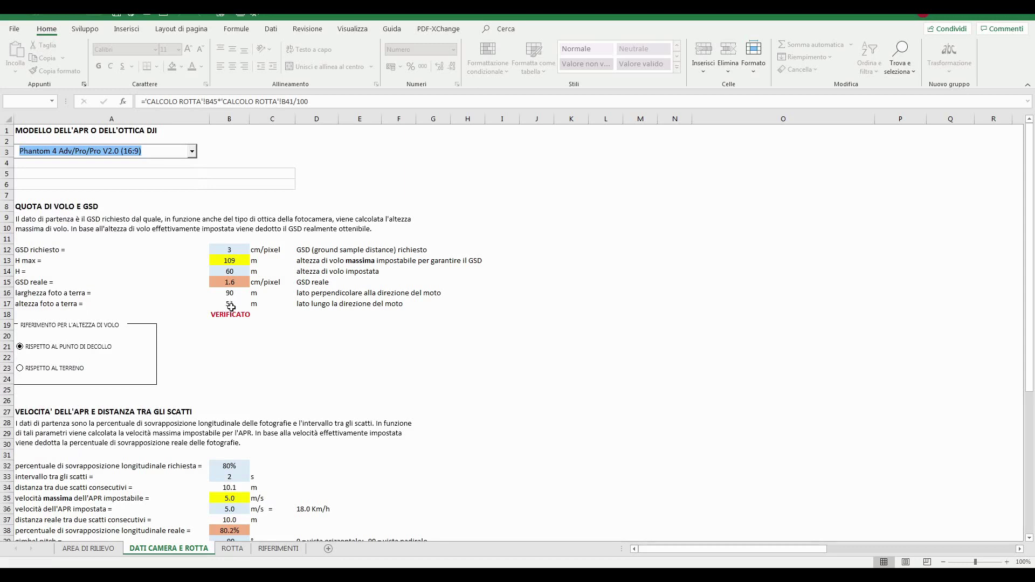
click(193, 154)
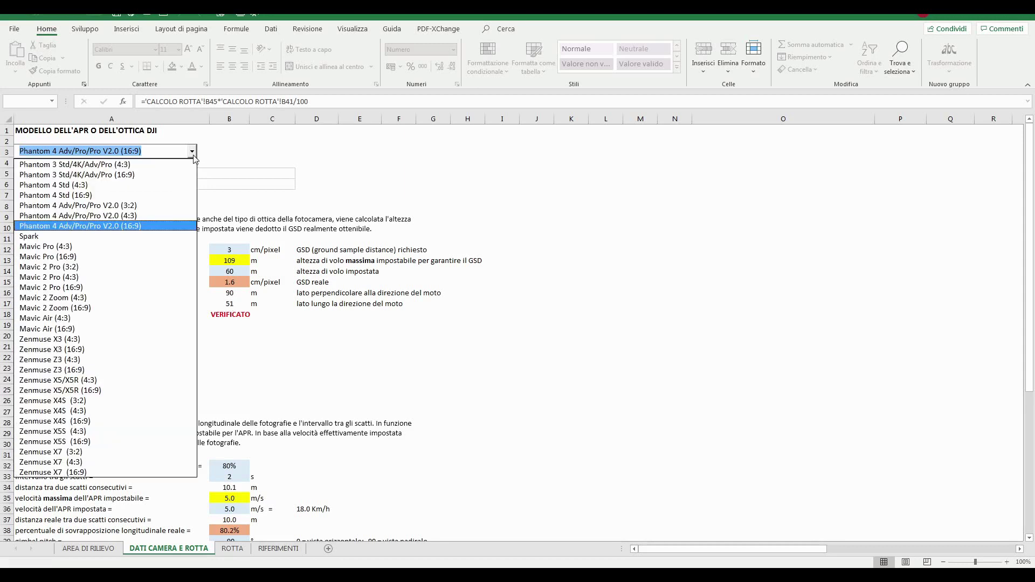
click(142, 206)
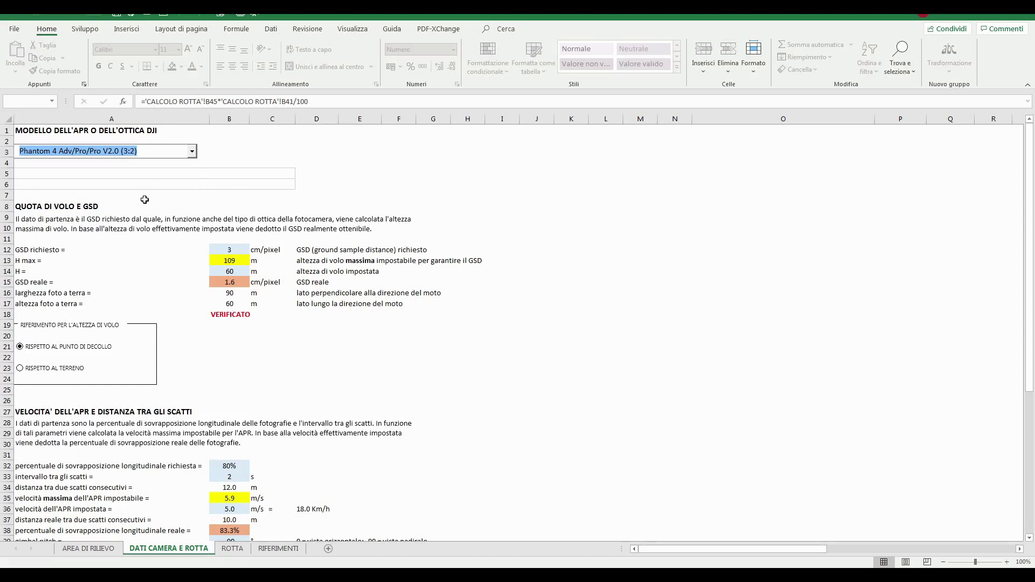
click(230, 294)
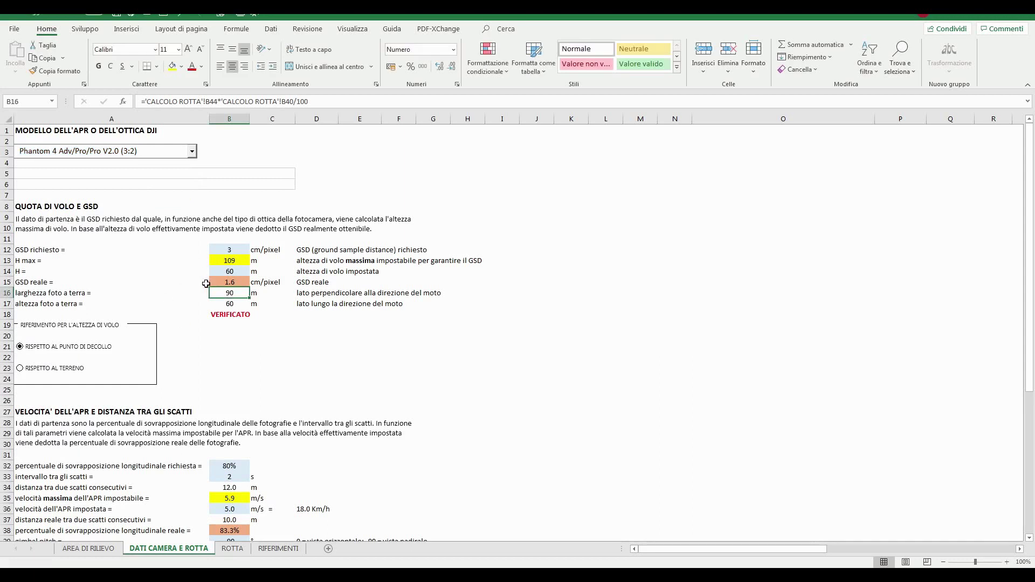
Set the flight altitude H in cell B14 to 109 m and check it against the maximum altitude H max
click(234, 272)
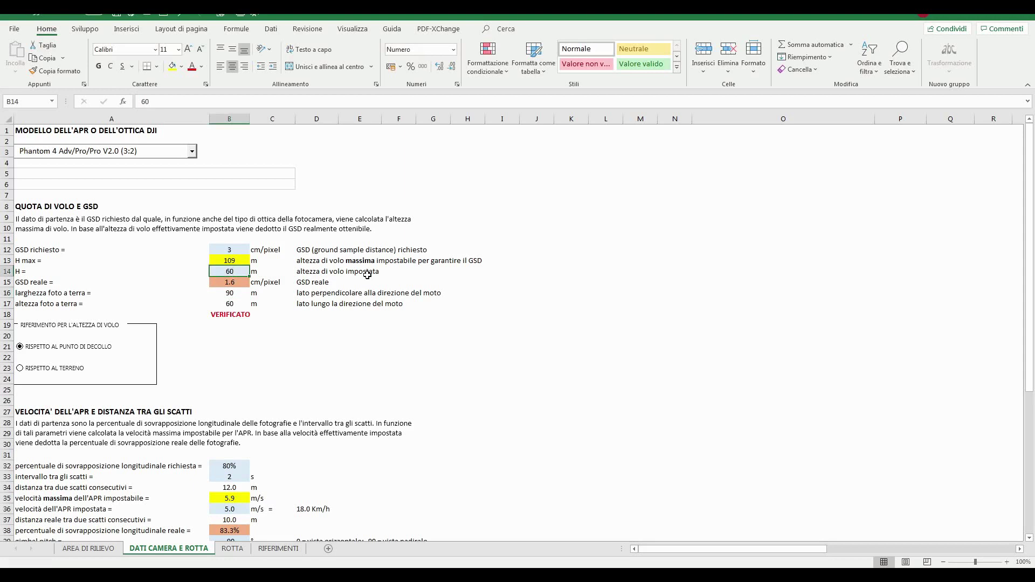
text(109)
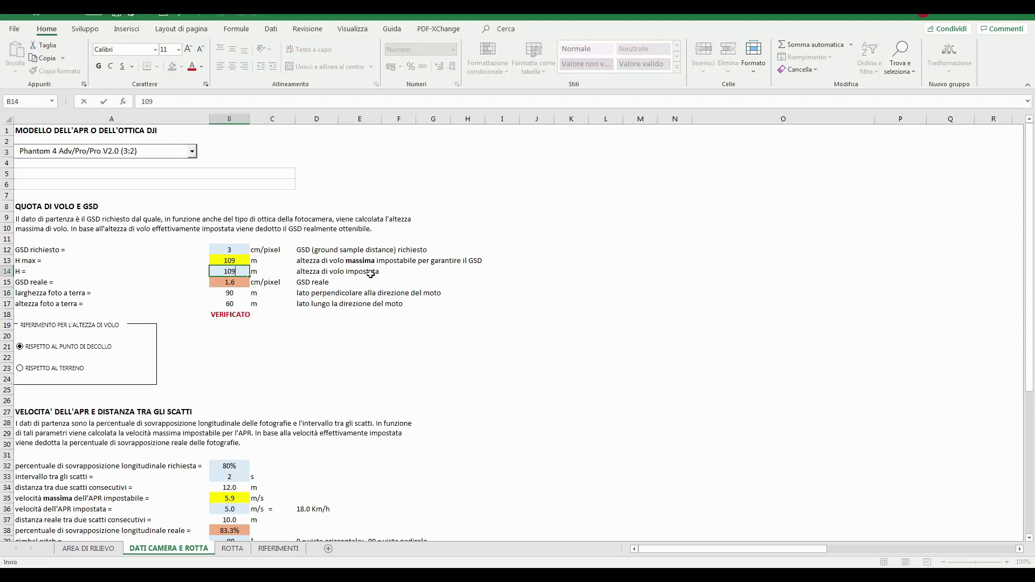
key(Return)
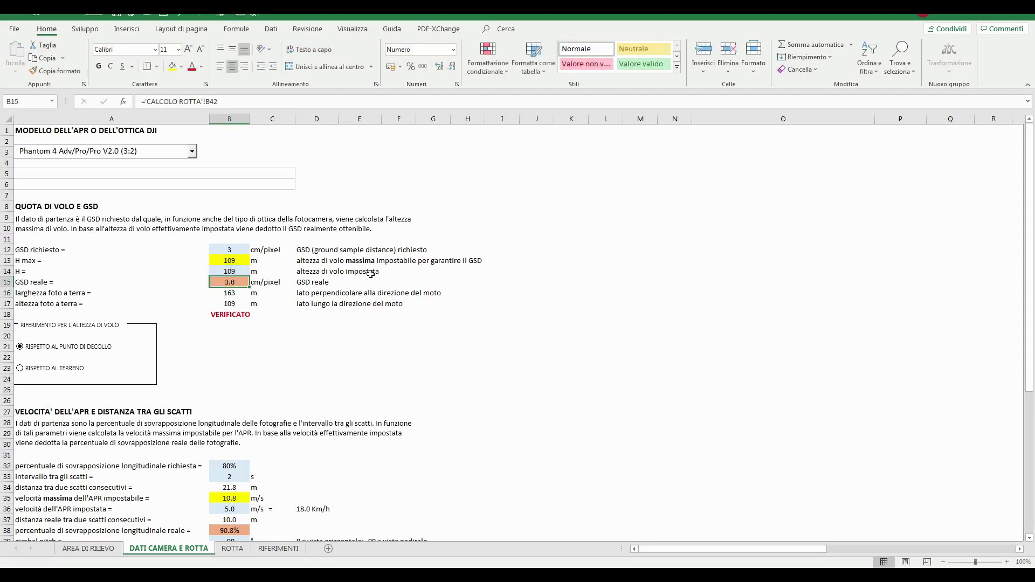
click(236, 260)
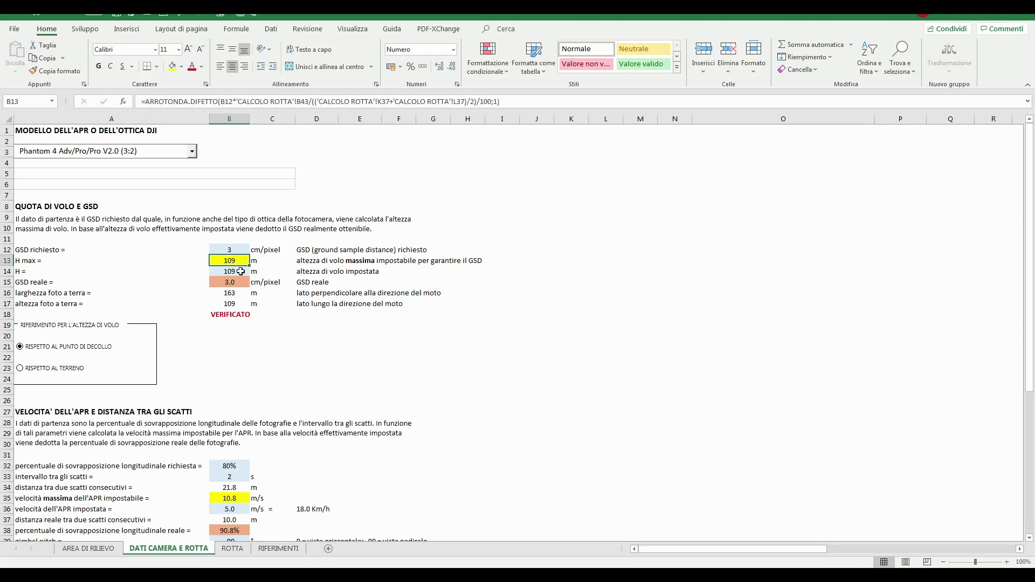
click(240, 271)
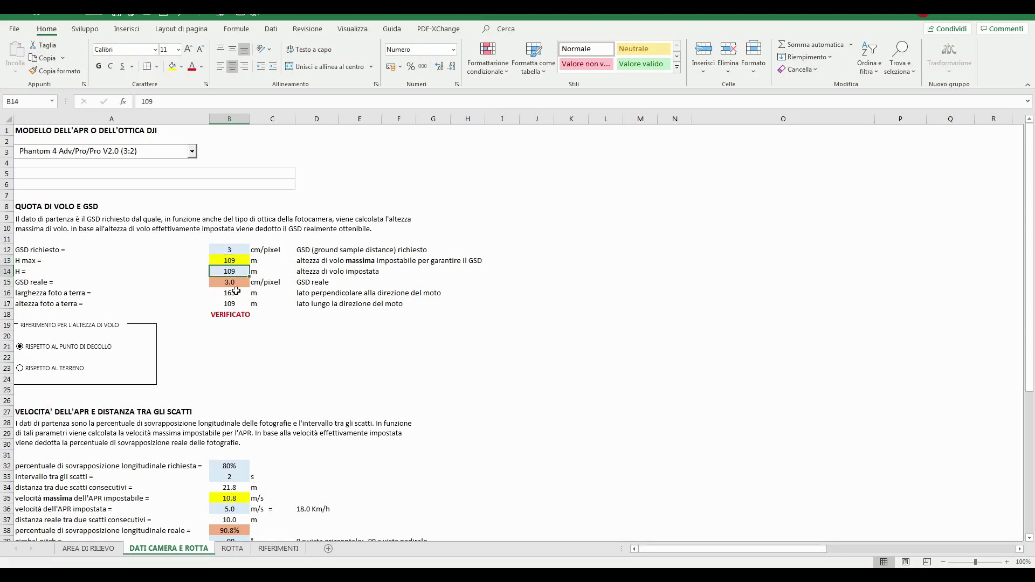
click(240, 261)
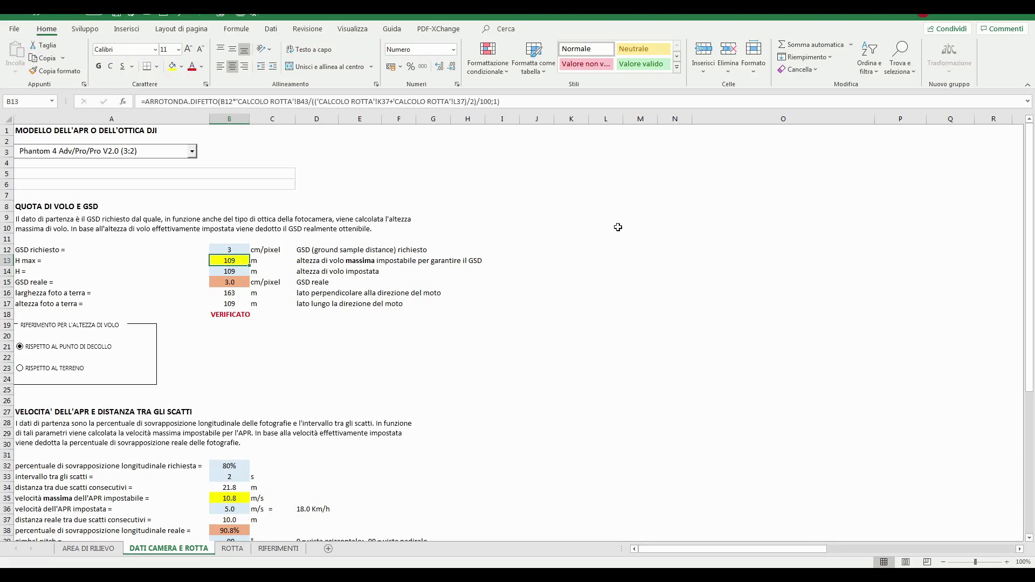
click(601, 231)
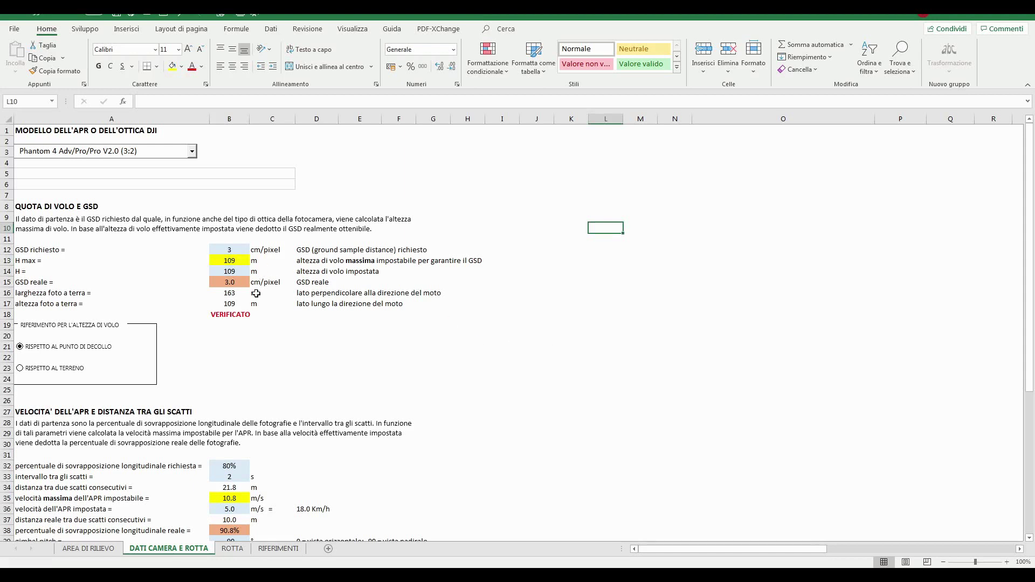
Examine the required GSD, the maximum and set flight altitudes, and the altitude verification formula in cell B18
click(236, 273)
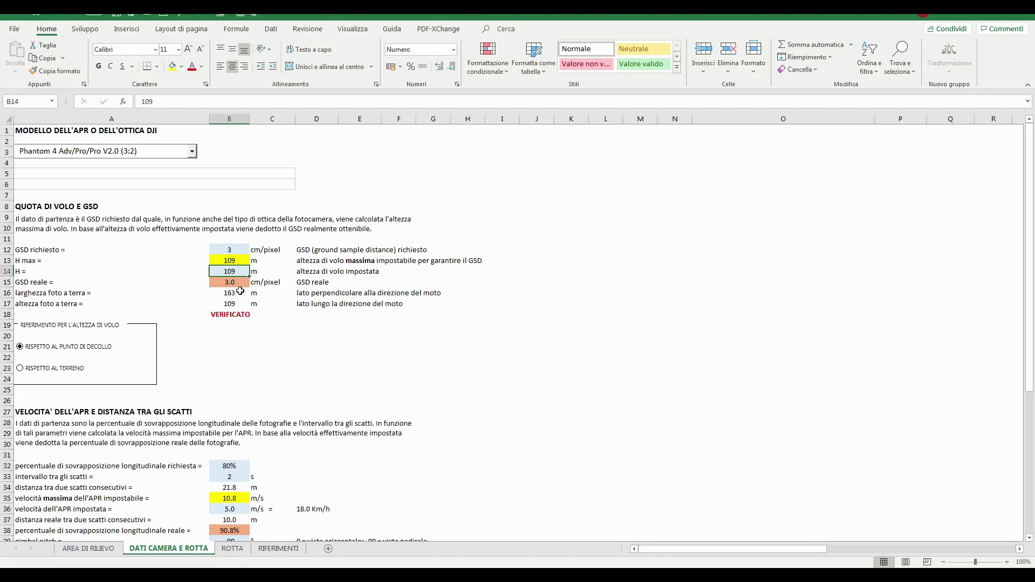
click(234, 249)
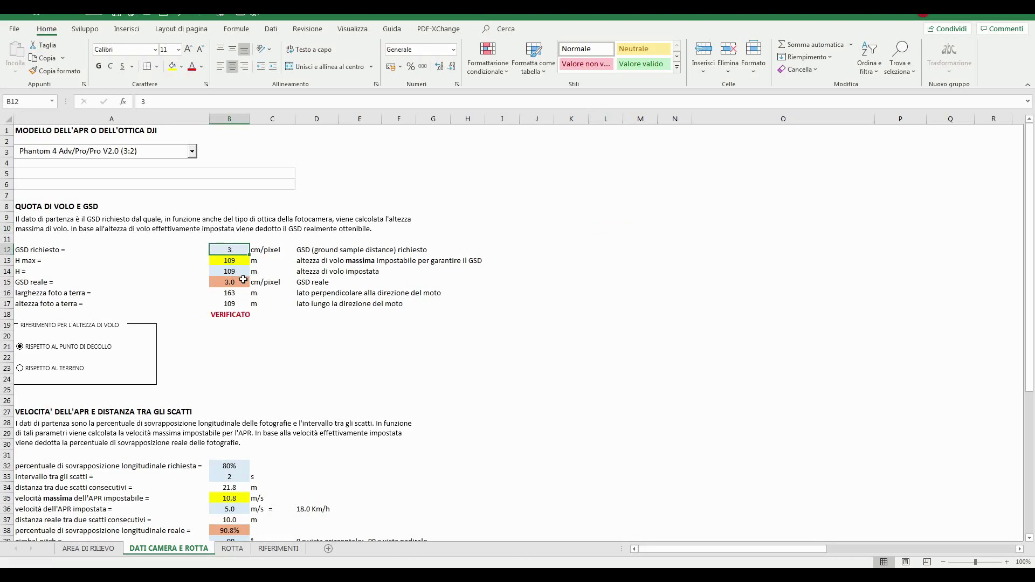
click(225, 260)
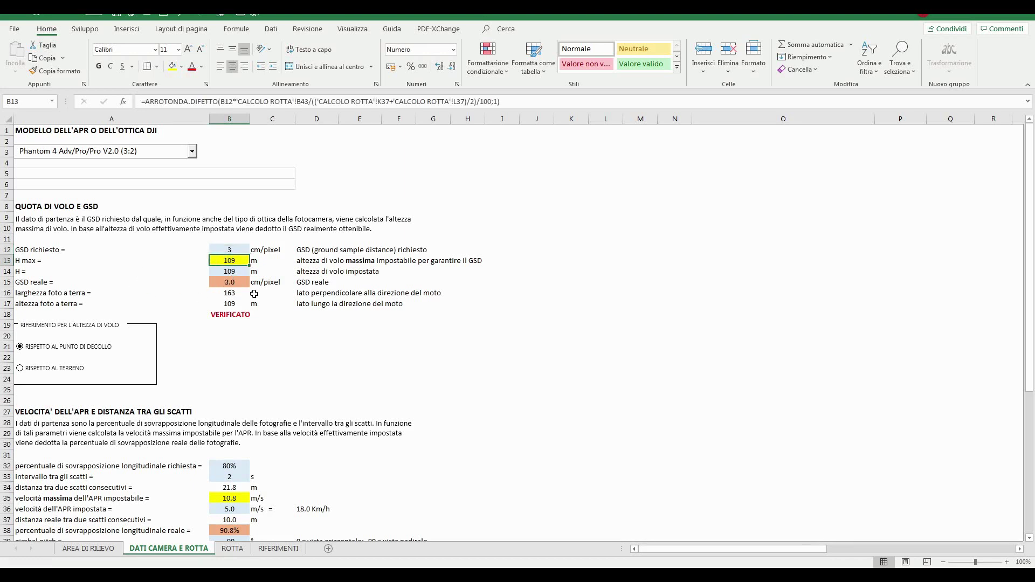
click(401, 347)
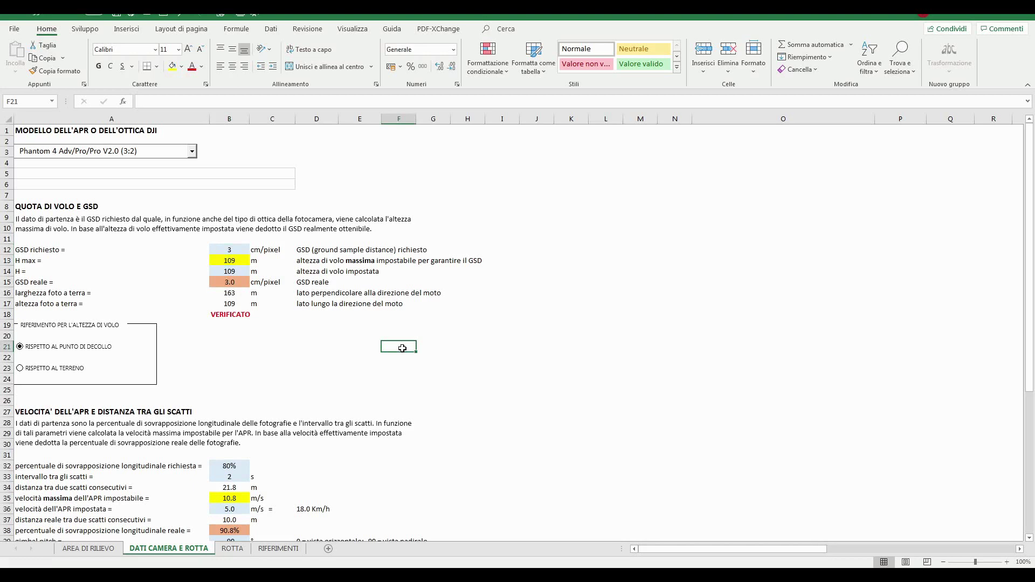
click(232, 274)
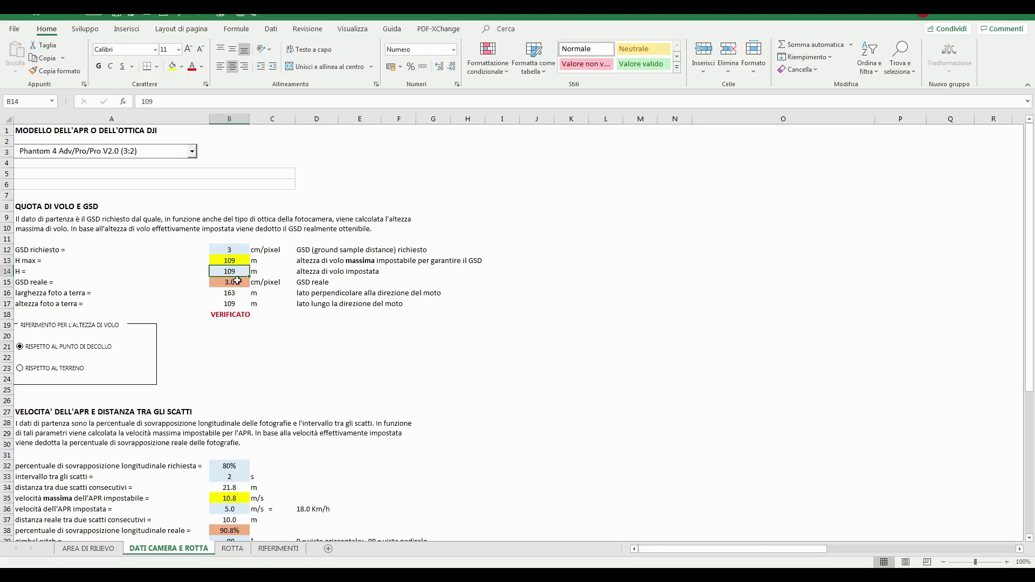
drag(232, 262, 227, 271)
click(226, 273)
click(327, 346)
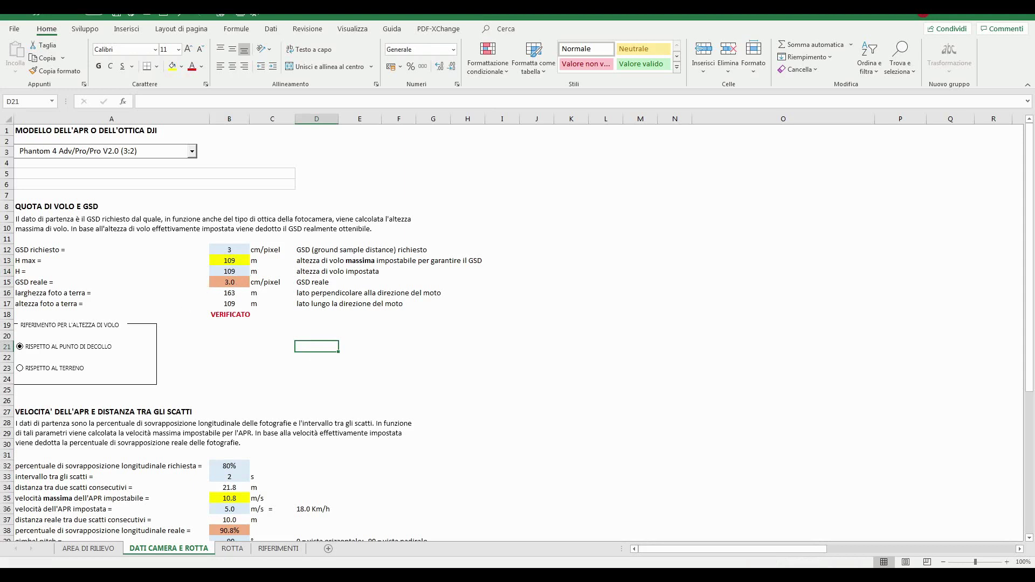
click(232, 250)
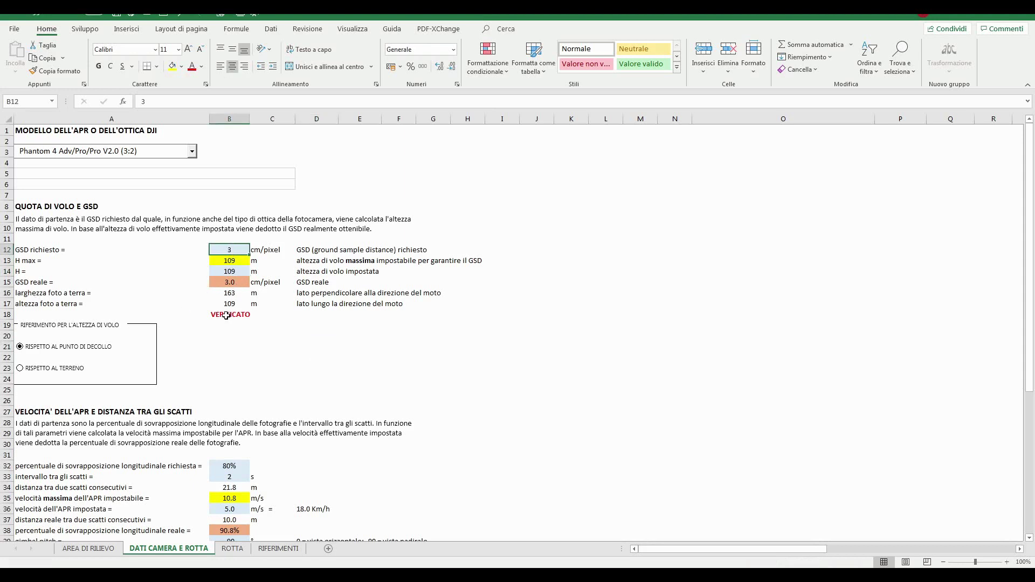
click(226, 316)
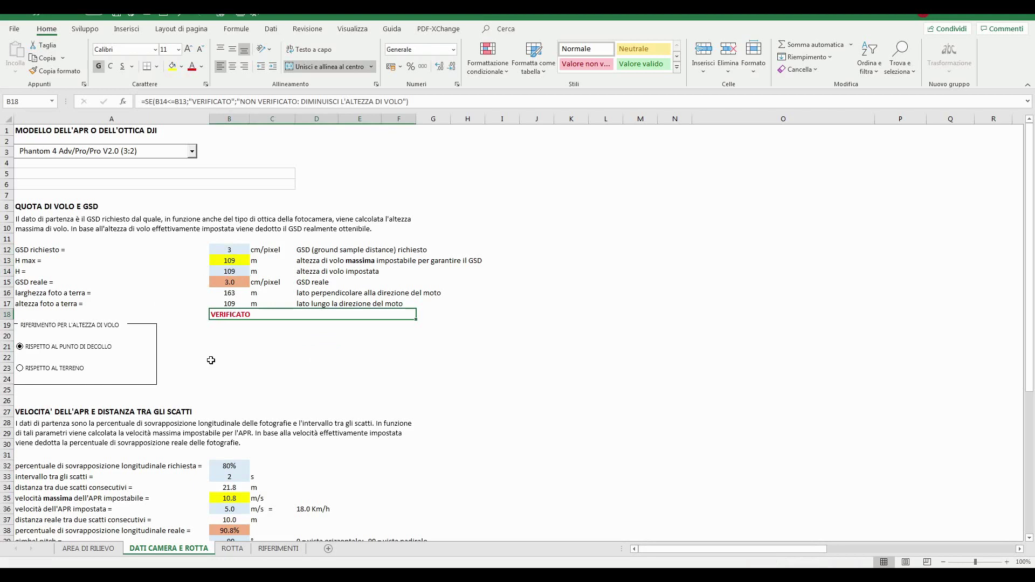
click(281, 361)
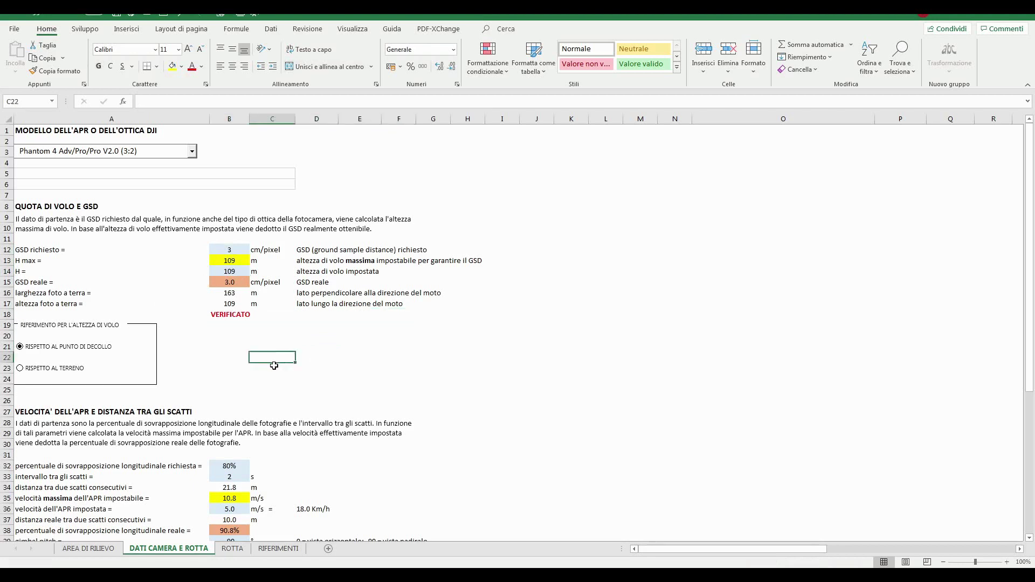
Set the flight altitude H in cell B14 to 60 m and check the ground photo dimensions and altitude verification
click(235, 273)
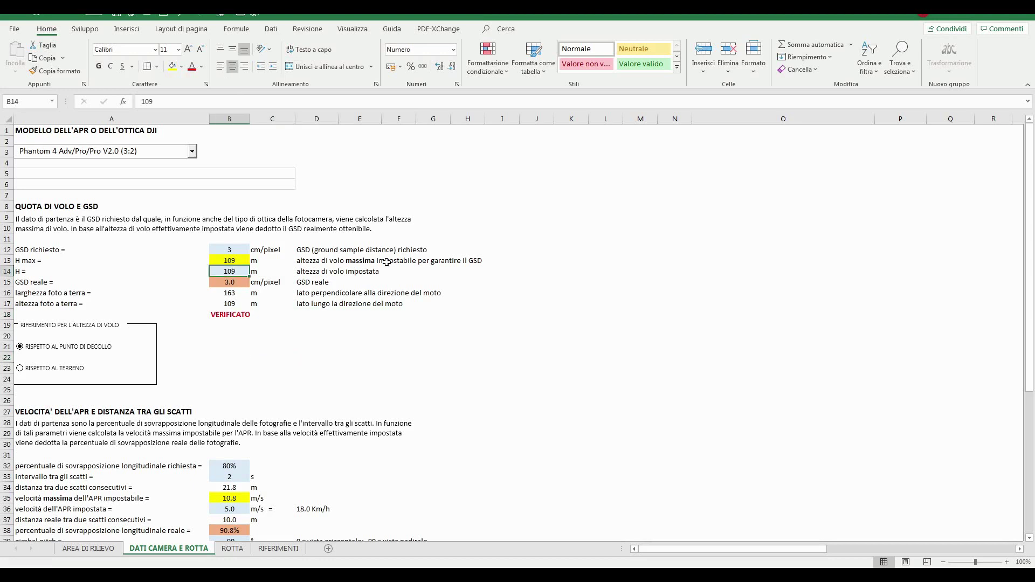
text(60)
key(Return)
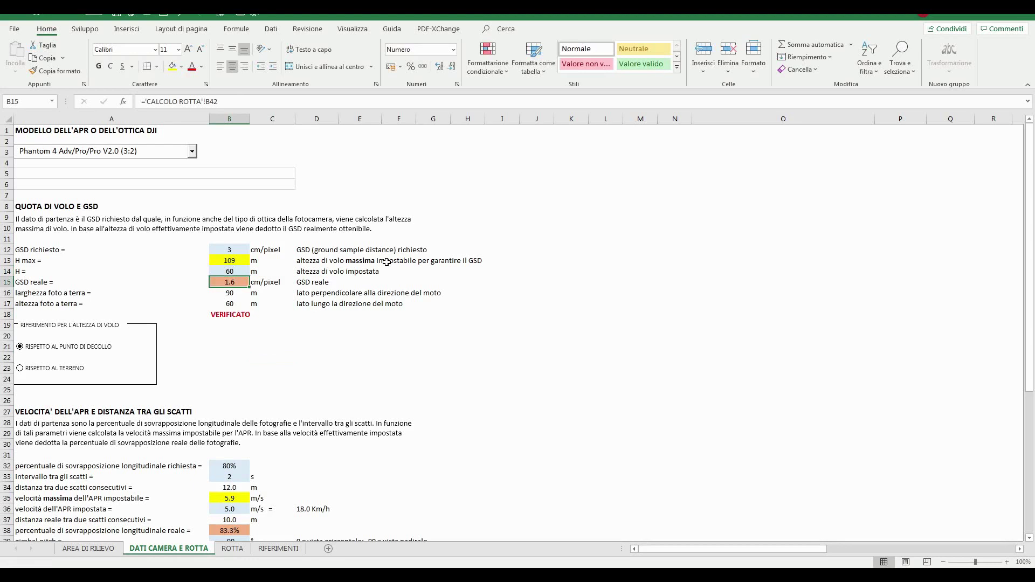
key(Down)
key(Down)
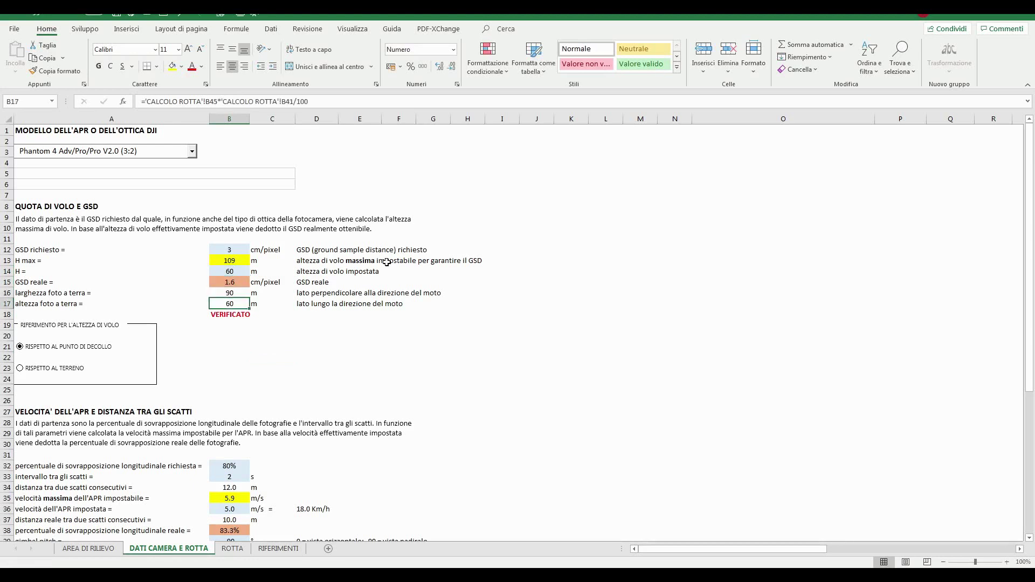
key(Down)
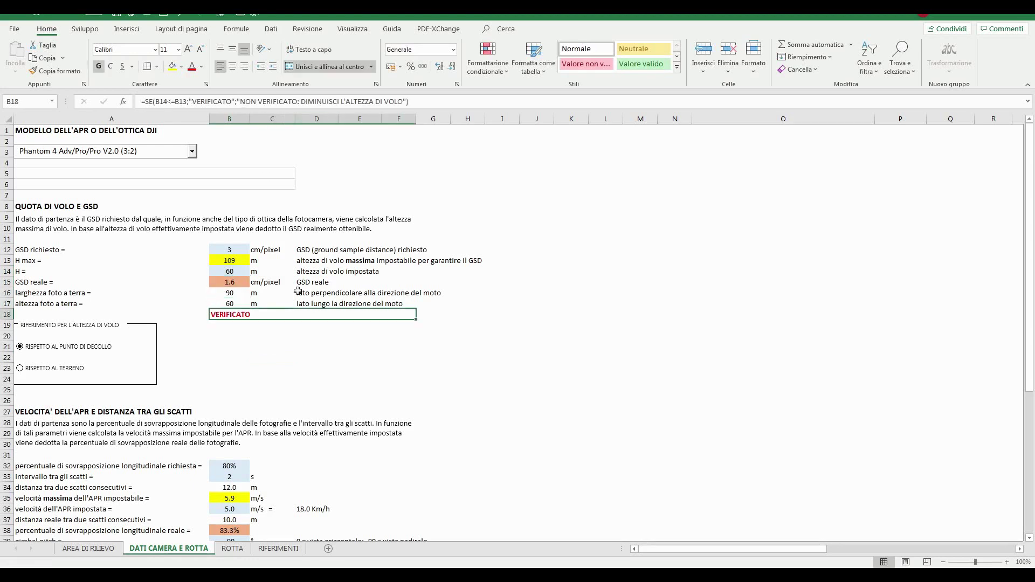
click(296, 359)
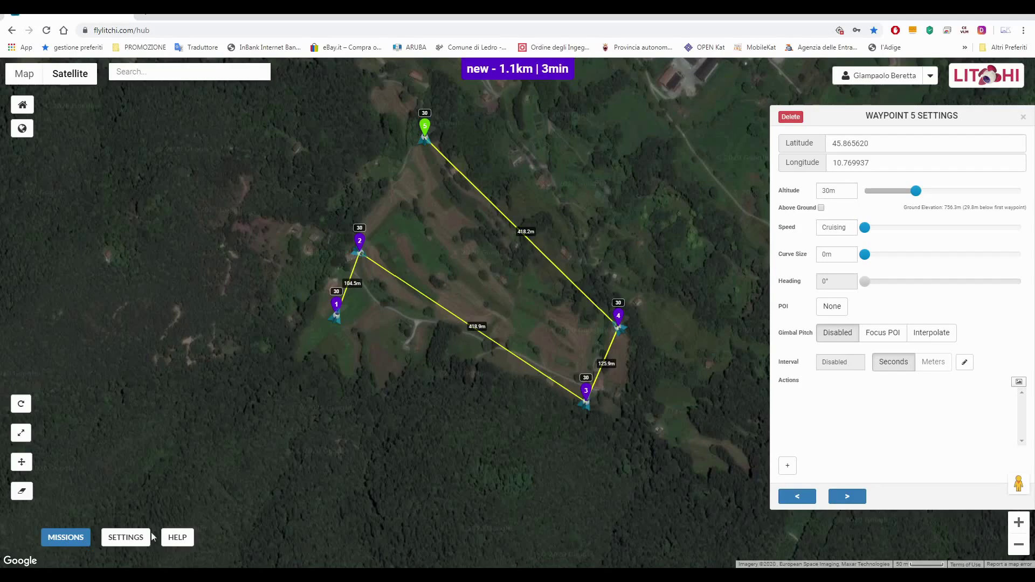
Review the Litchi mission settings, including Use Online Elevation, and switch back to the Excel workbook
click(126, 538)
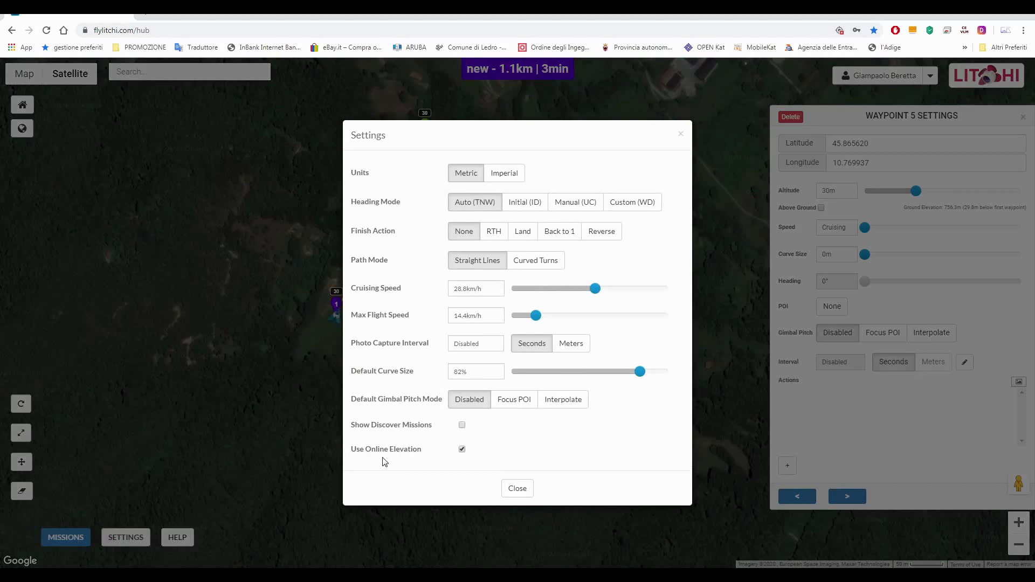
click(517, 488)
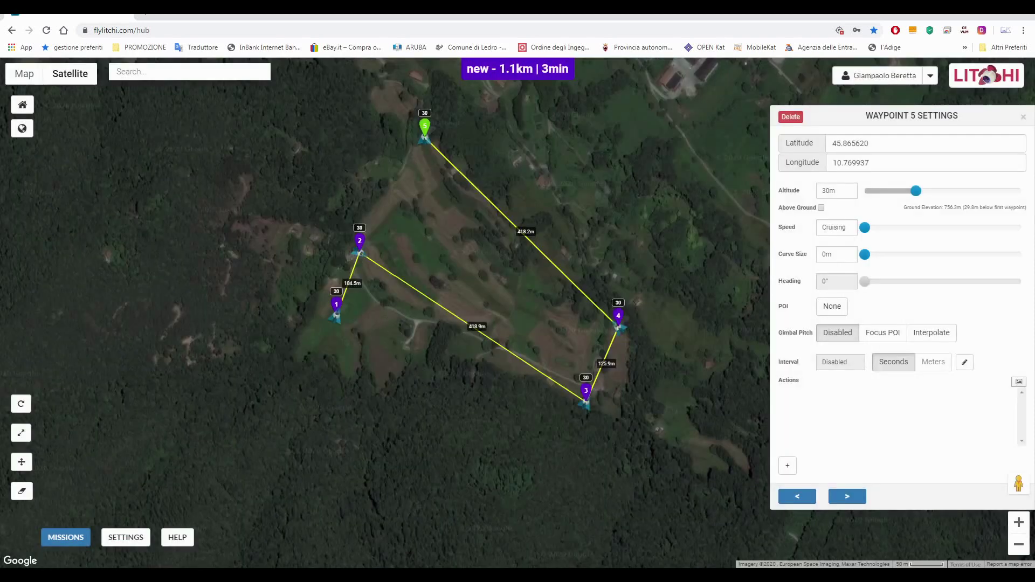
key(alt+Tab)
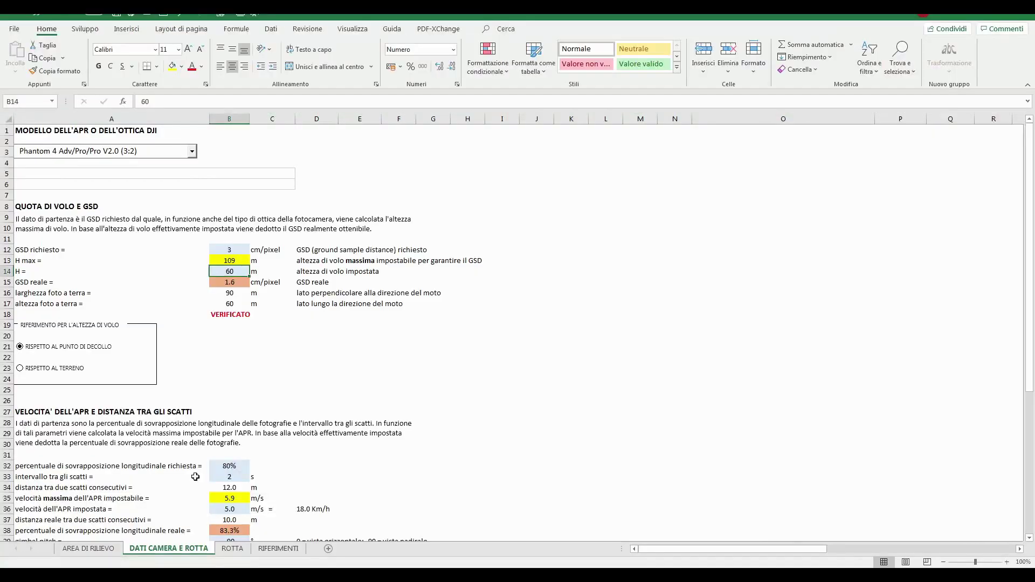
Examine the survey area and route chart on the AREA DI RILIEVO sheet and return to DATI CAMERA E ROTTA
click(89, 549)
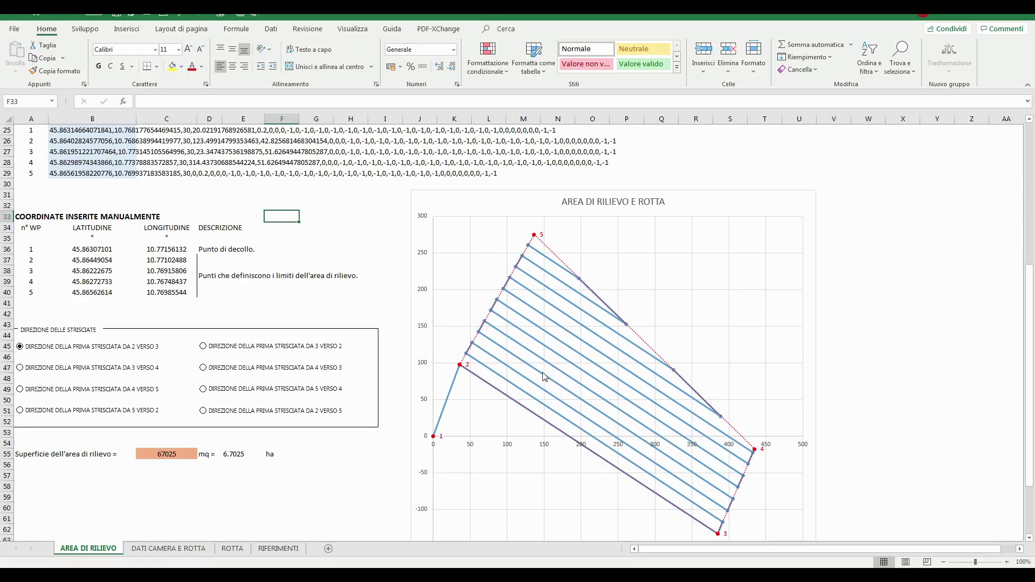
click(175, 550)
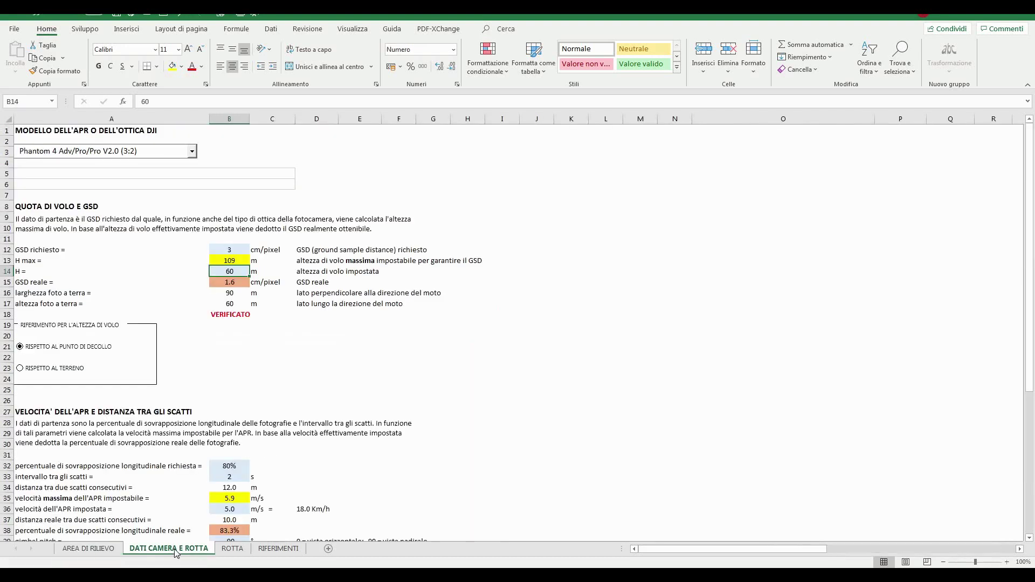
click(497, 354)
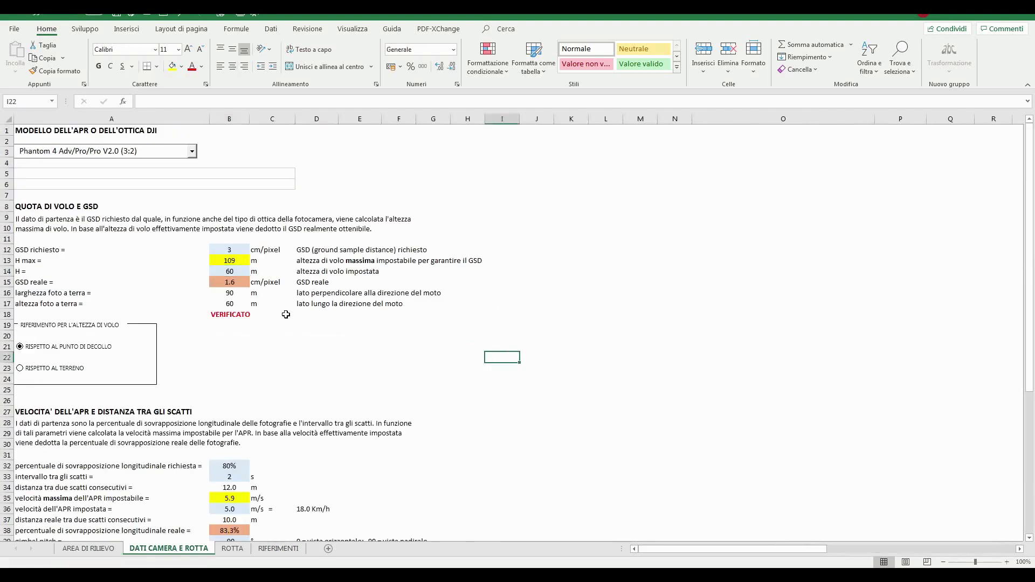
click(89, 549)
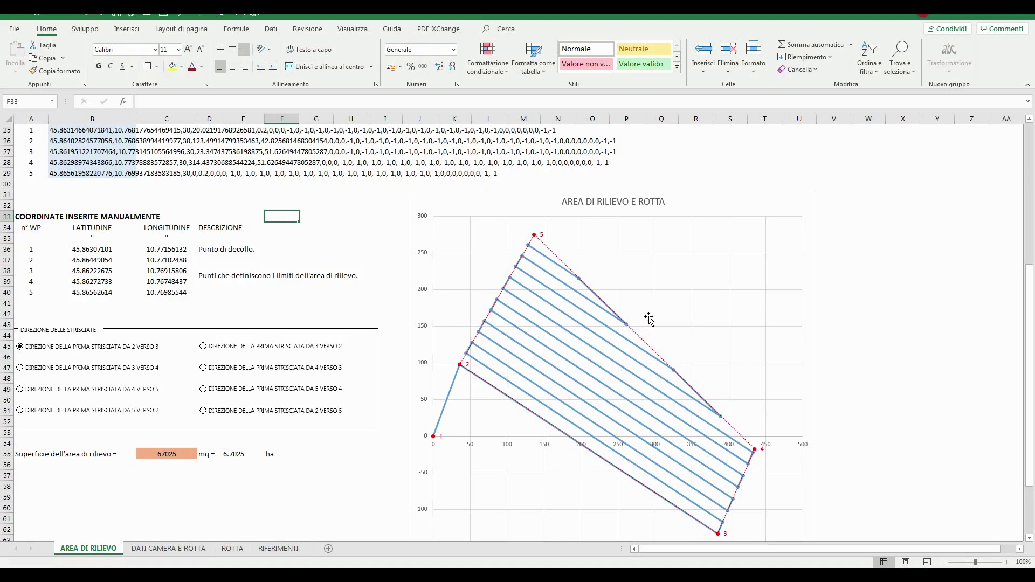
click(182, 550)
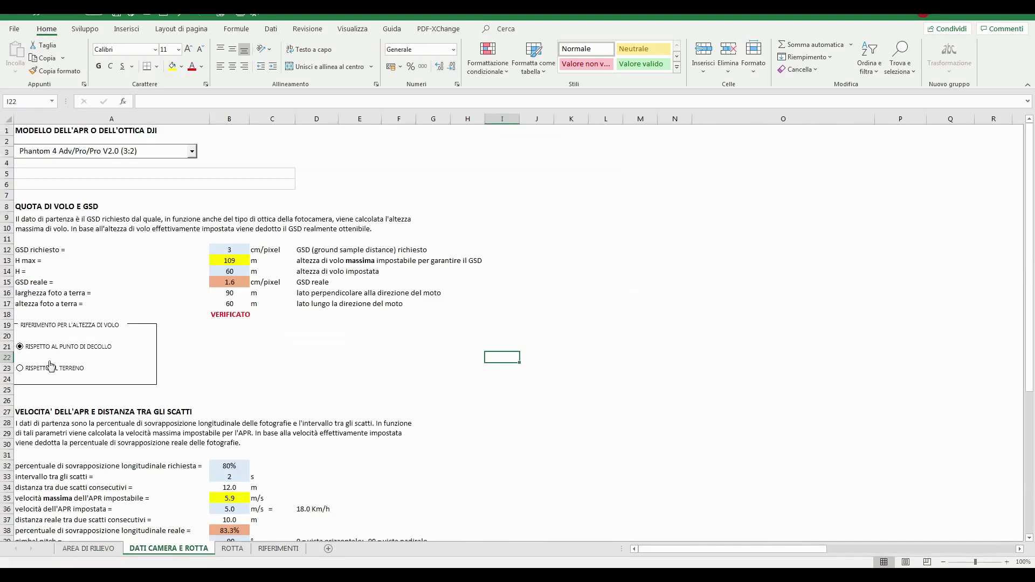
Set the flight altitude reference to RISPETTO AL TERRENO
scroll(63, 356, down, 1)
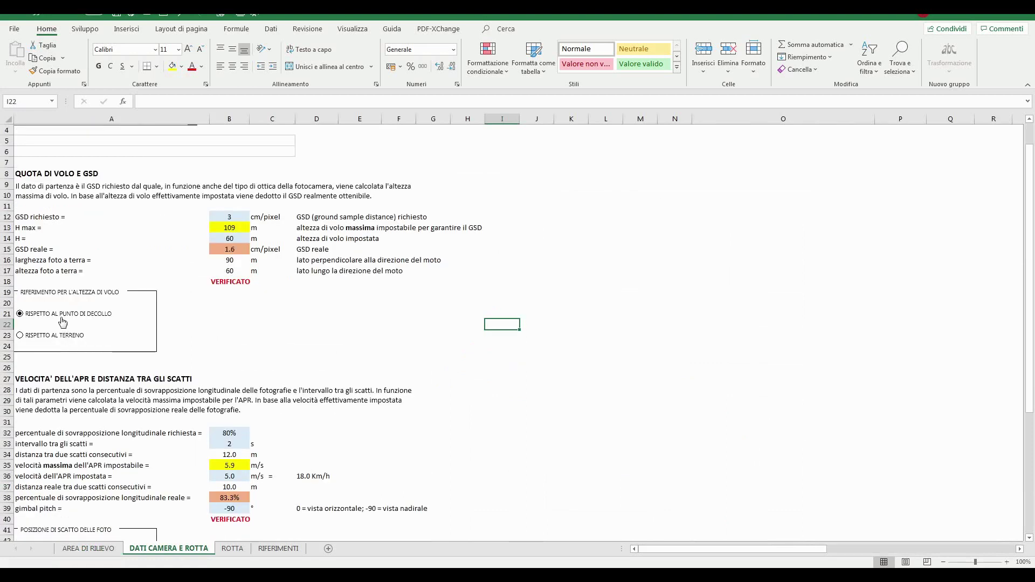
click(225, 239)
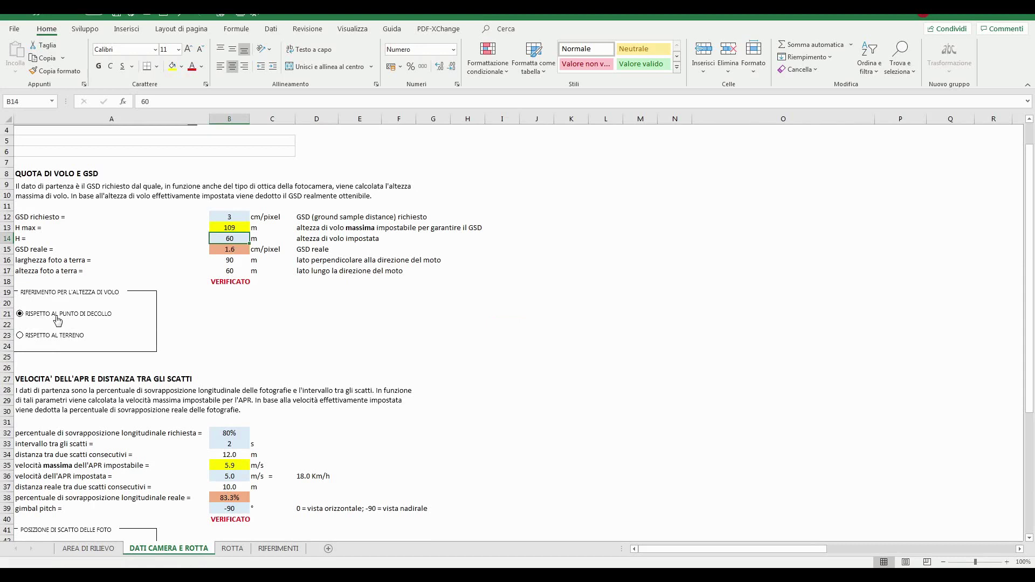
click(36, 340)
scroll(181, 345, down, 1)
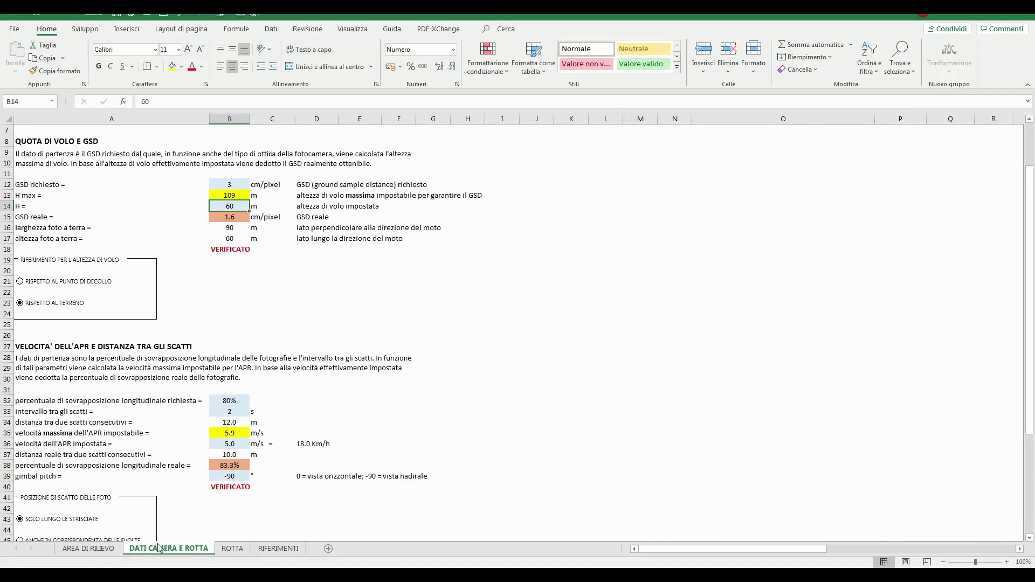
Examine the required longitudinal overlap, the shot interval, the distance between consecutive shots and the drone's maximum speed
scroll(173, 305, down, 3)
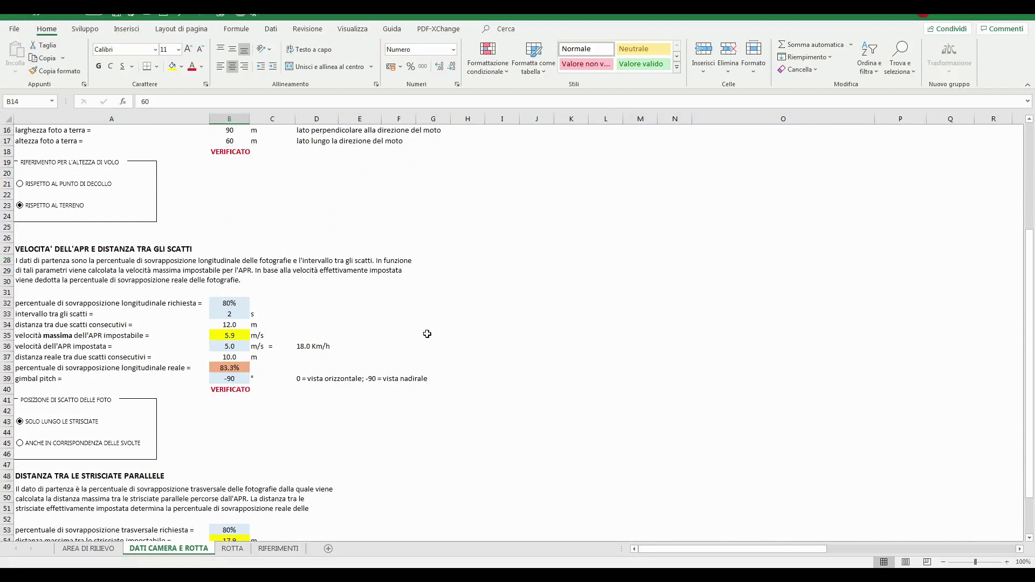
click(230, 305)
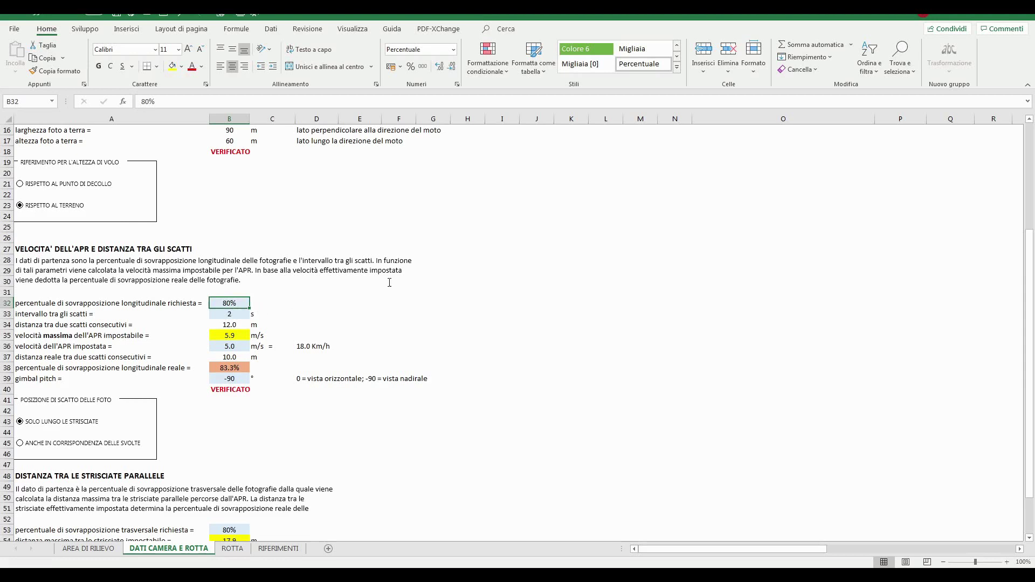
key(Down)
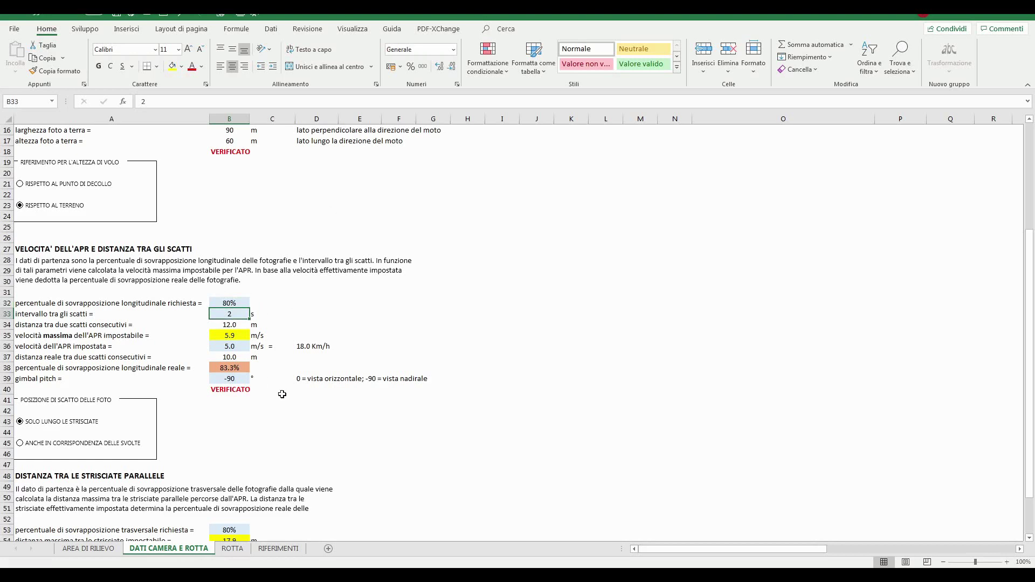
scroll(282, 394, down, 1)
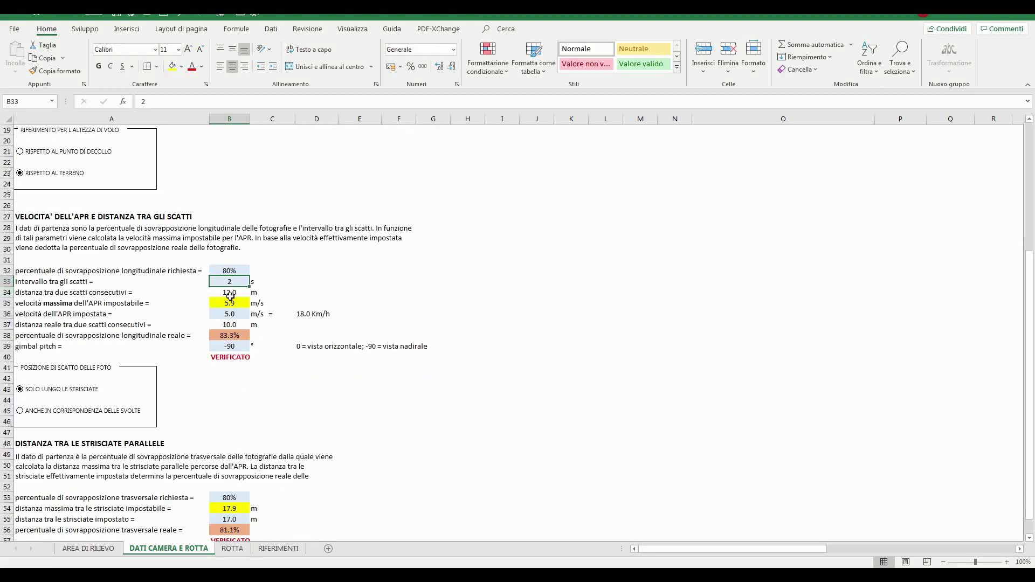
click(230, 294)
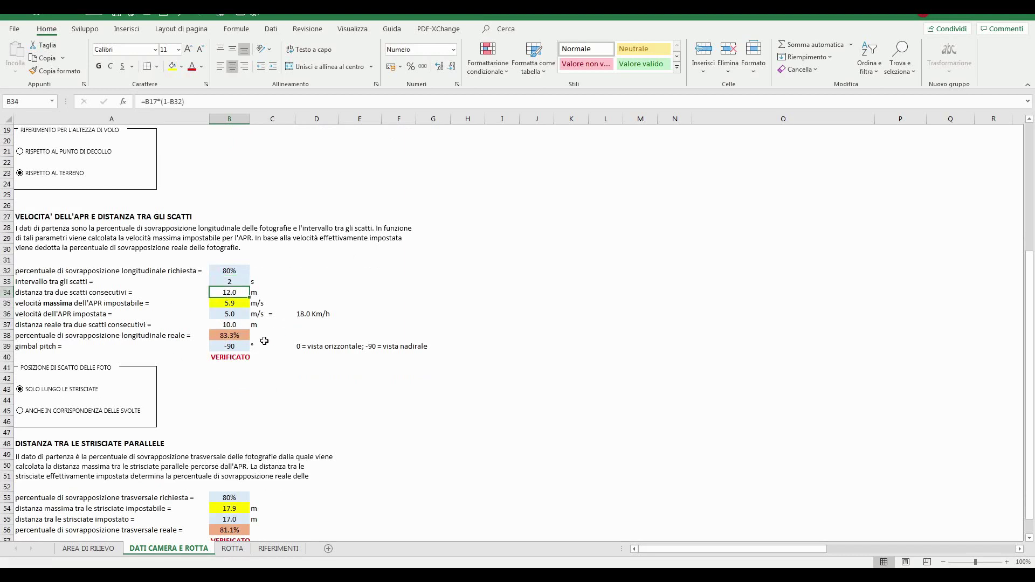
click(223, 305)
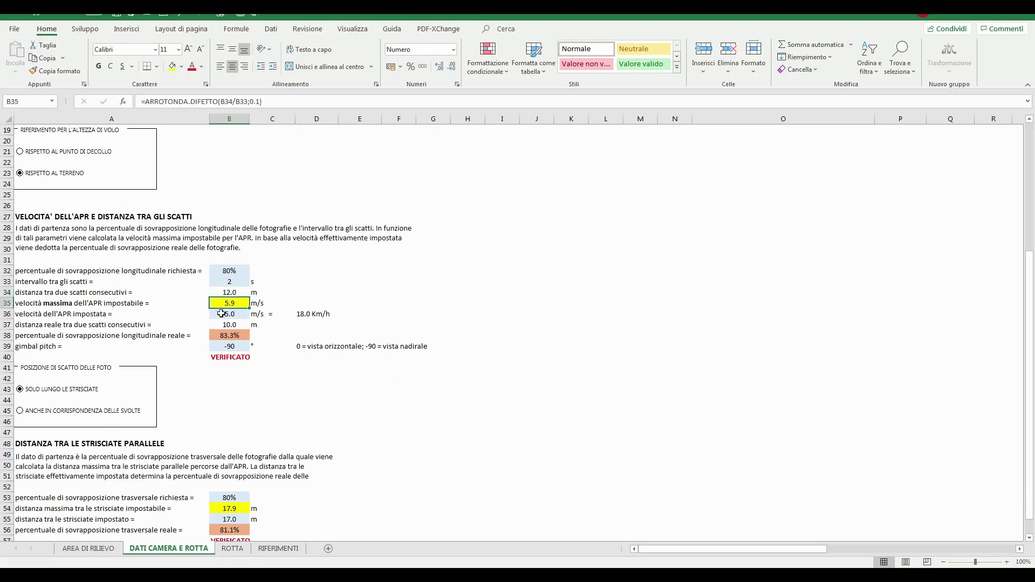
Set the interval between shots in cell B33 to 5 s and check the maximum drone speed
click(237, 283)
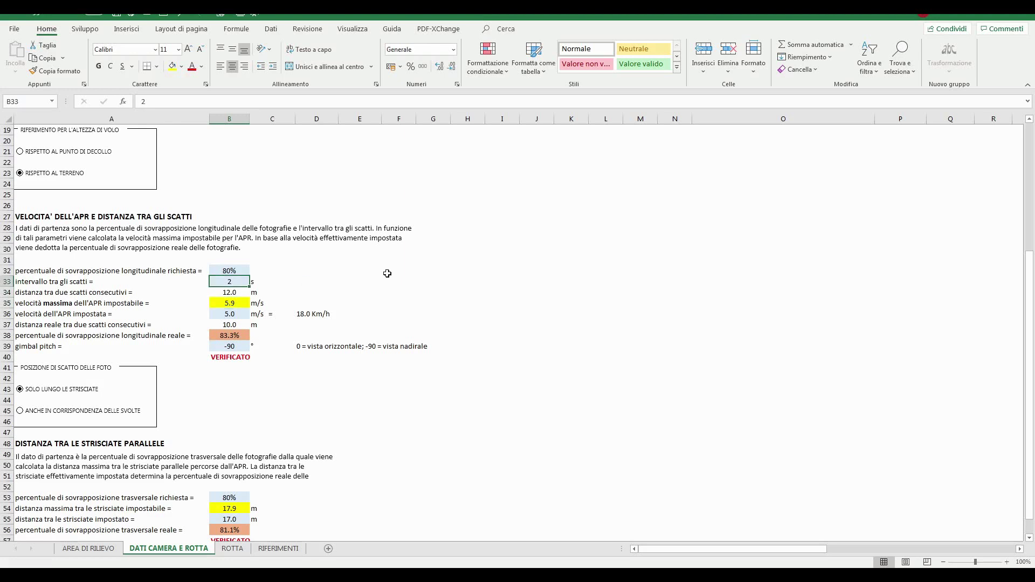
text(5)
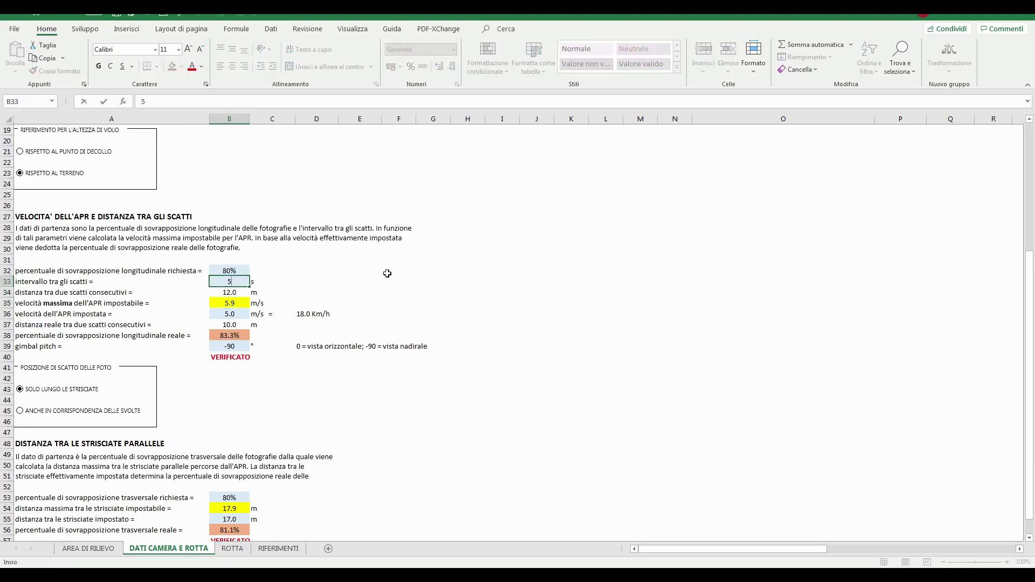
key(Return)
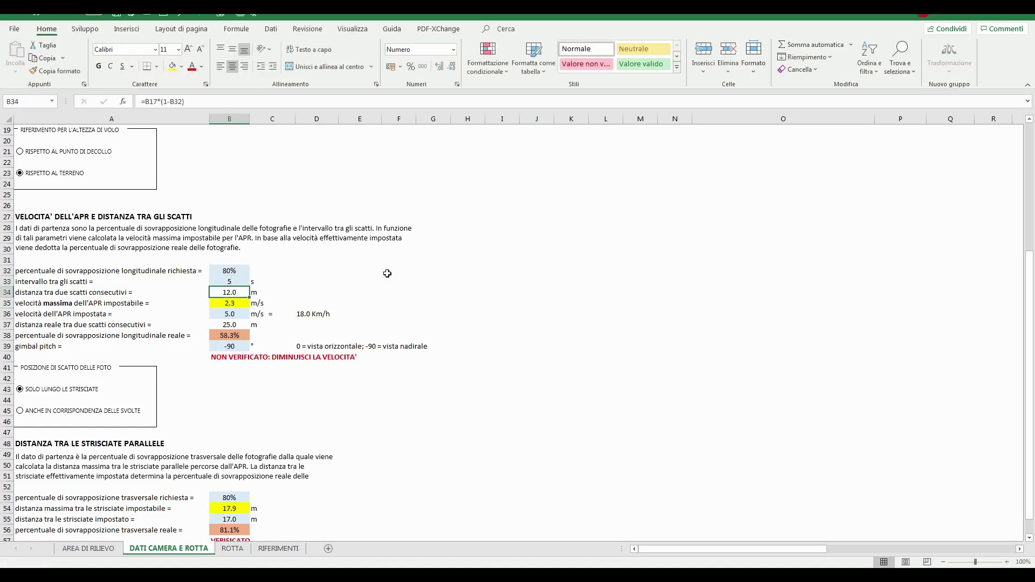
key(Down)
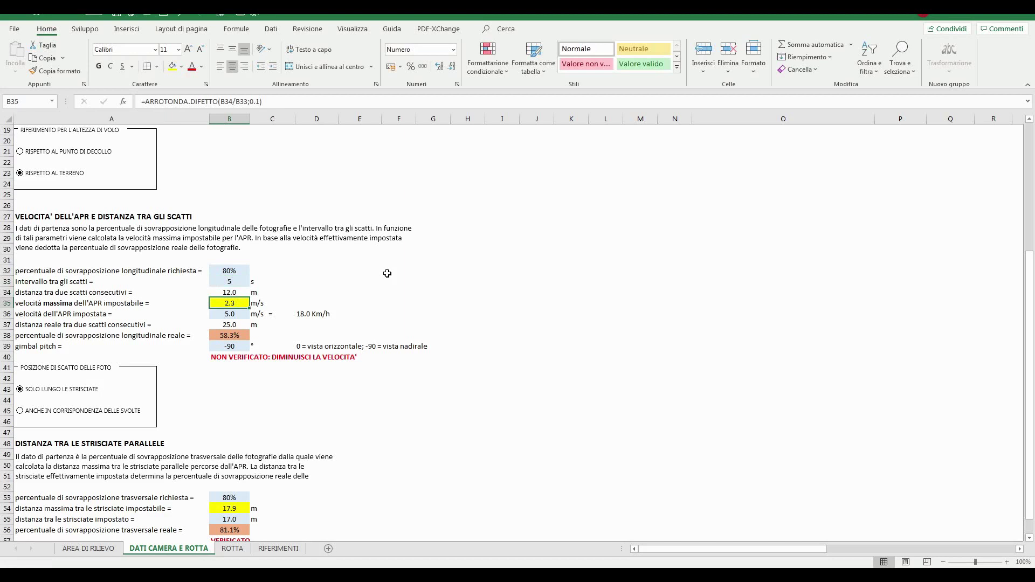
Set the interval between shots in cell B33 to 3 s and check the maximum drone speed
key(Up)
key(Up)
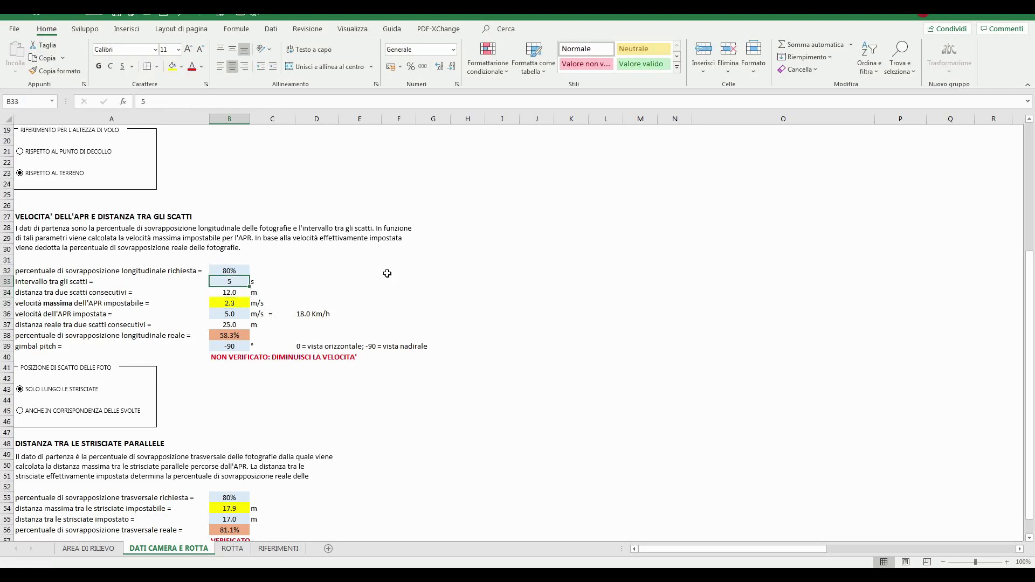
text(3)
key(Return)
key(Down)
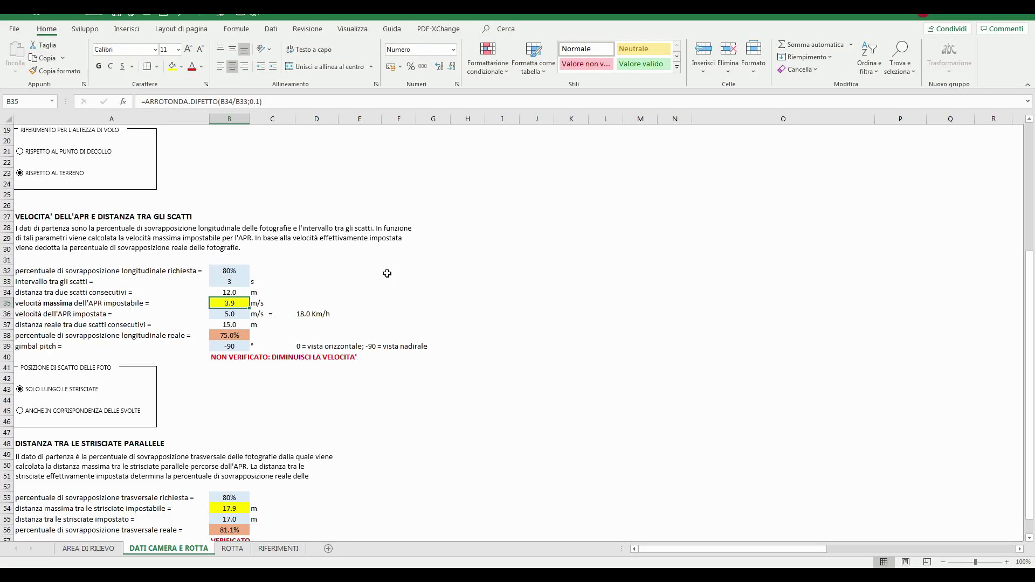
Set the interval between shots in cell B33 to 2 s and check the resulting maximum drone speed
key(Up)
key(Up)
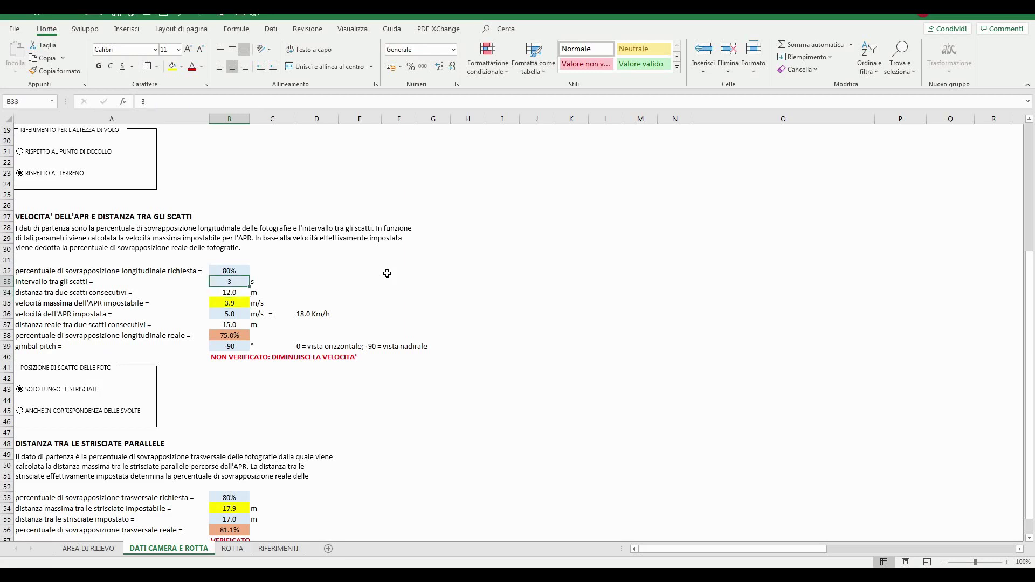
text(2)
key(Return)
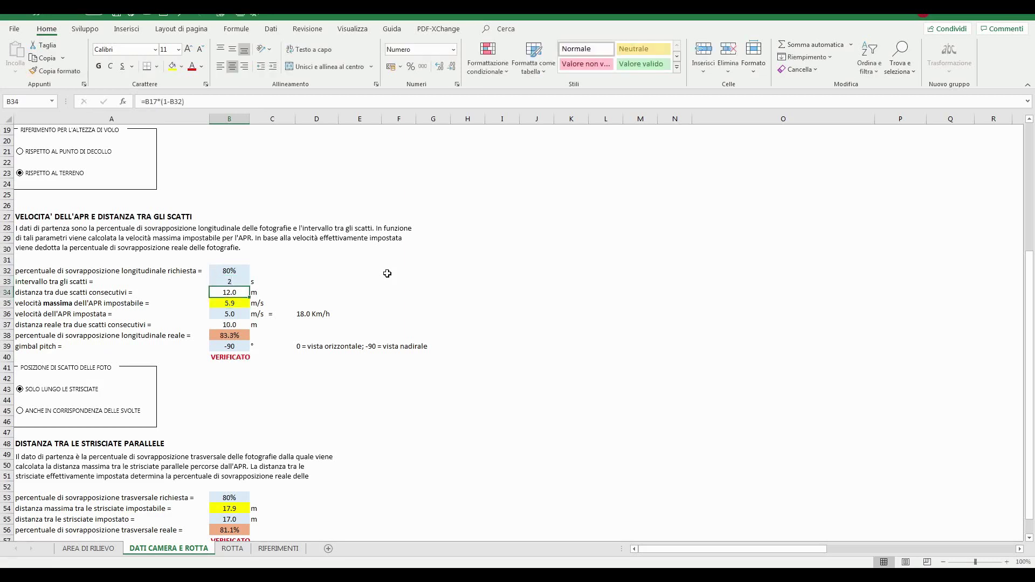
key(Up)
key(Down)
key(Down)
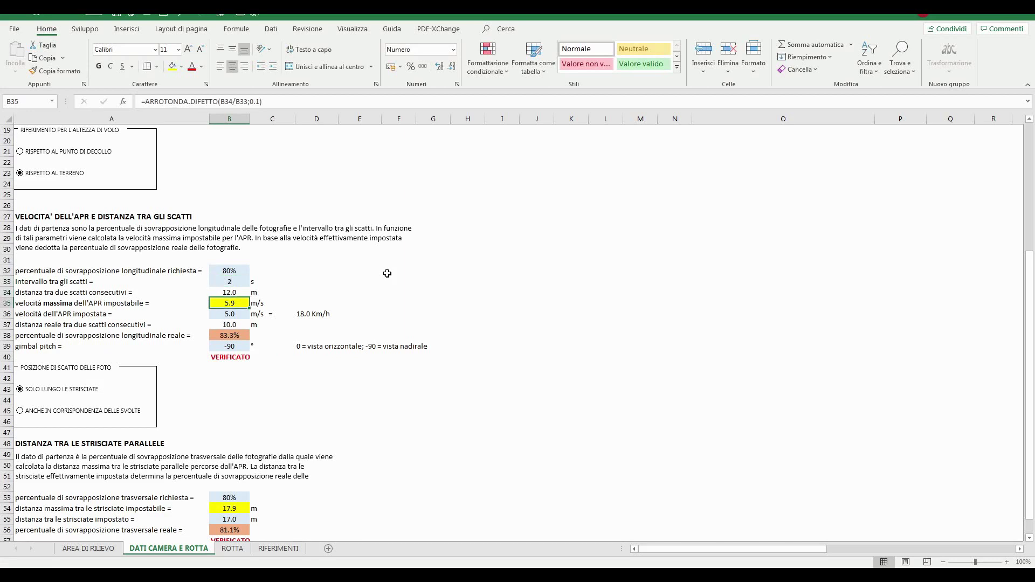
Examine the set speed, real shot distance, real longitudinal overlap and verification cell, comparing them with the required overlap and maximum speed
key(Down)
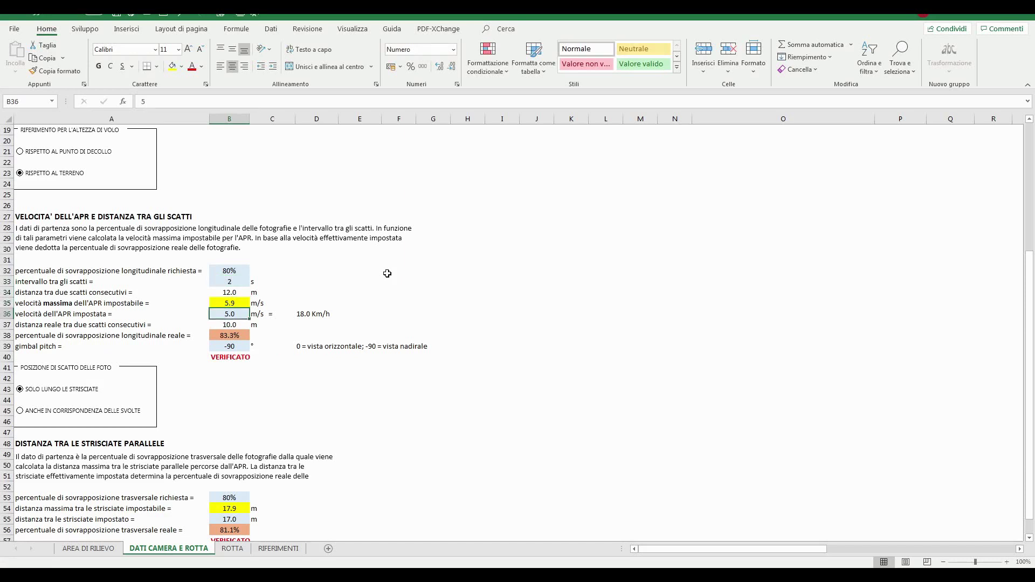
key(Down)
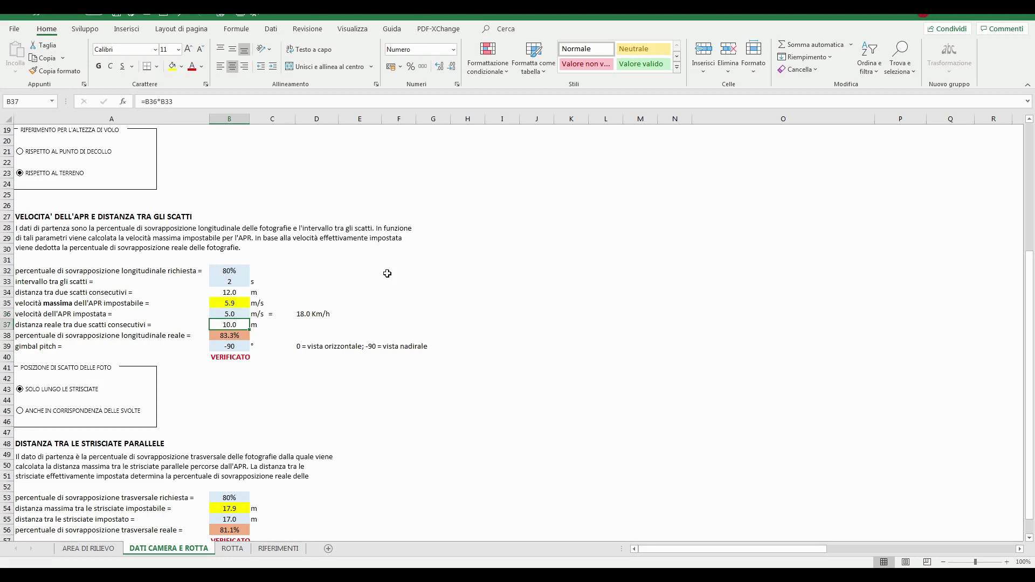
key(Down)
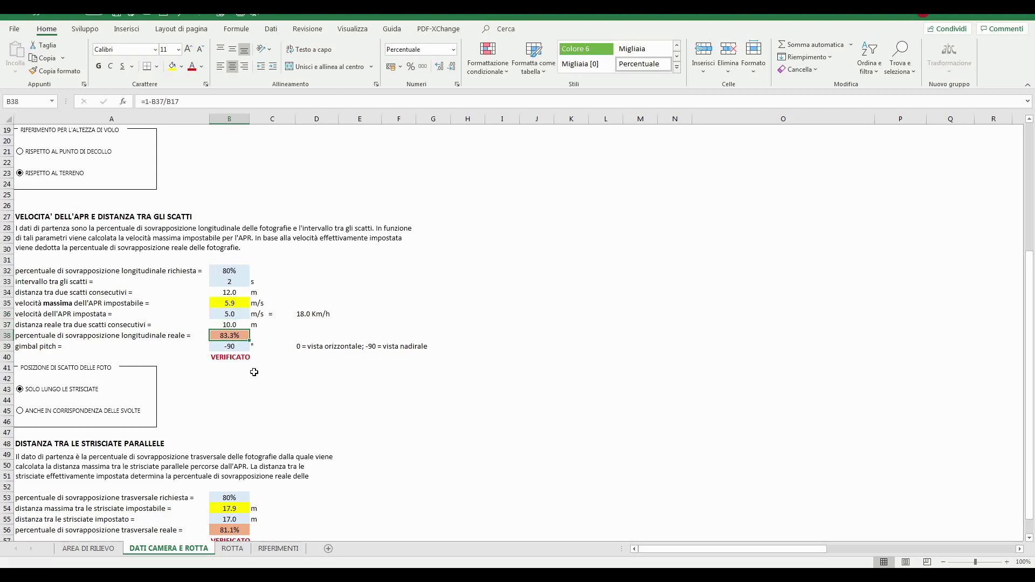
click(228, 357)
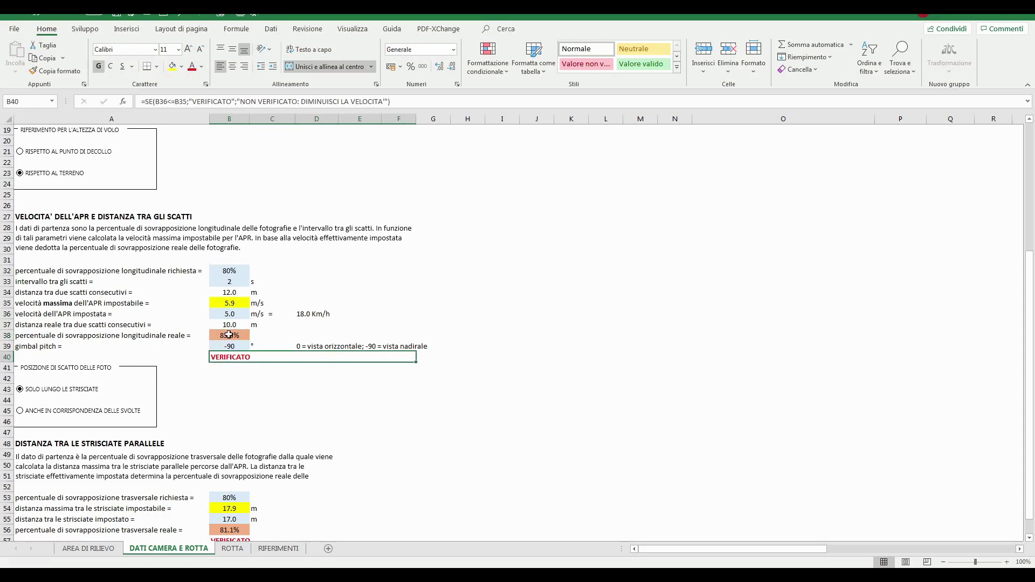
key(ctrl+Up)
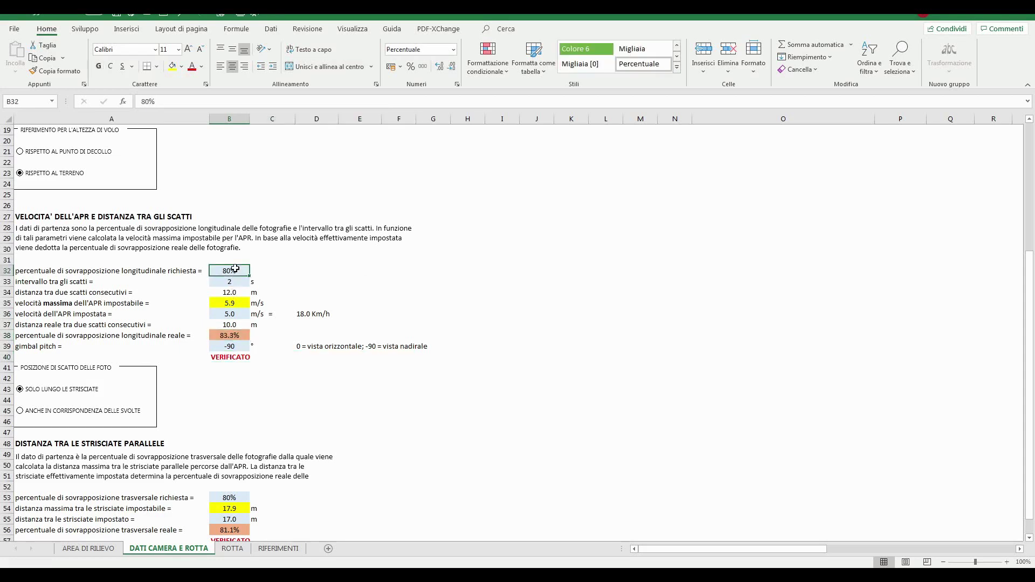
click(227, 335)
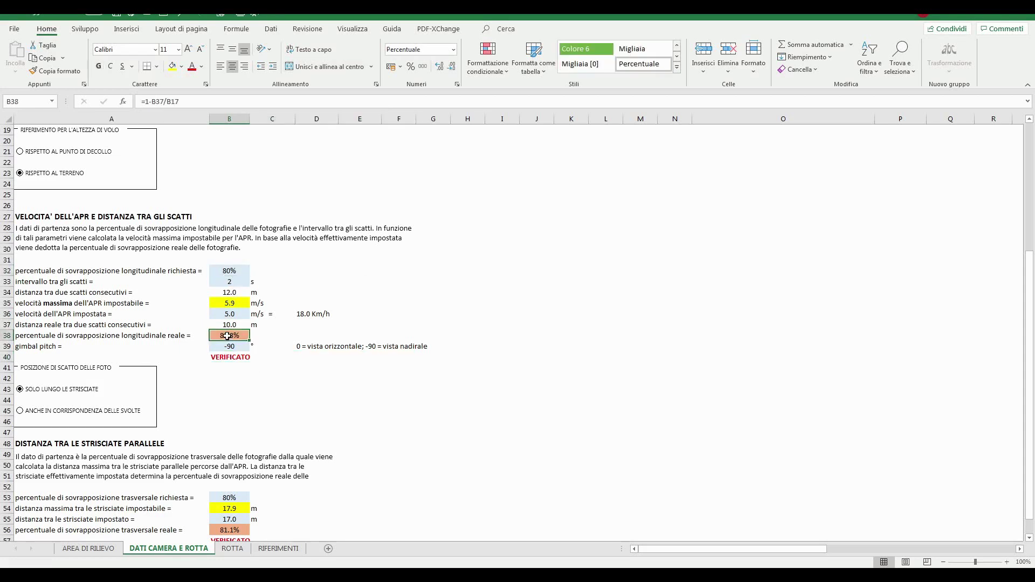
click(227, 312)
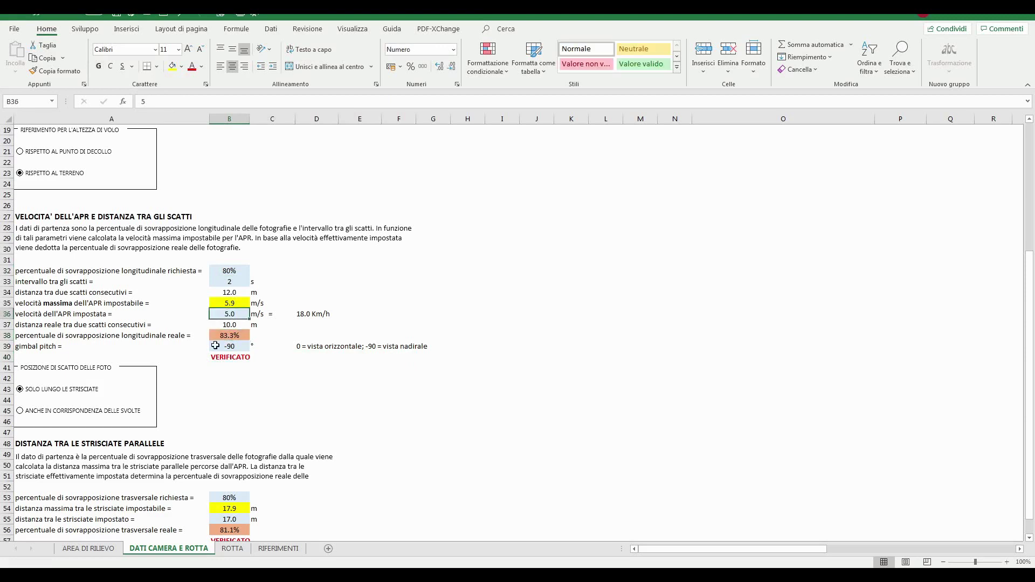
click(233, 301)
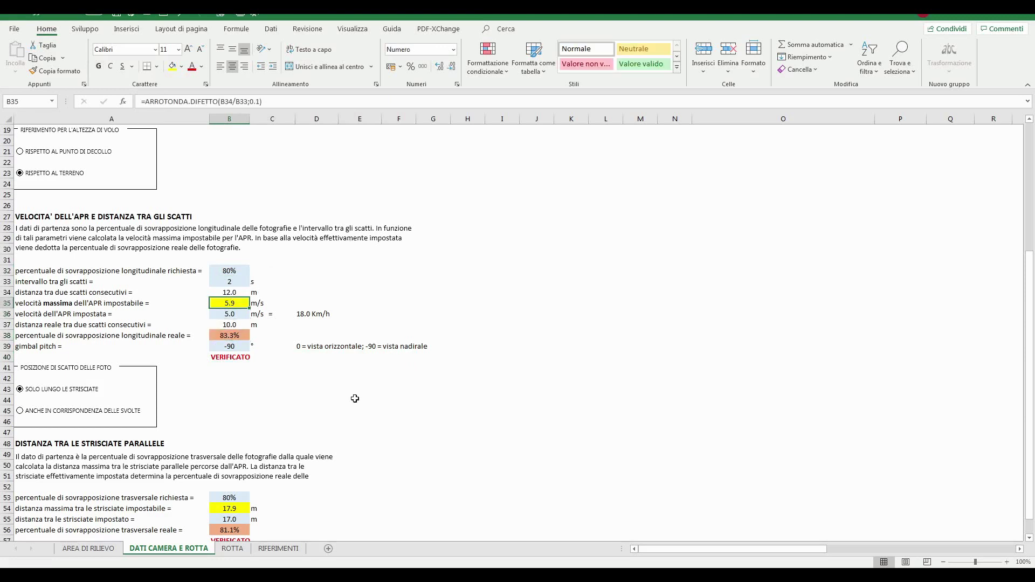
Try a gimbal pitch of -45° in cell B39 and restore it to -90°
scroll(353, 398, down, 1)
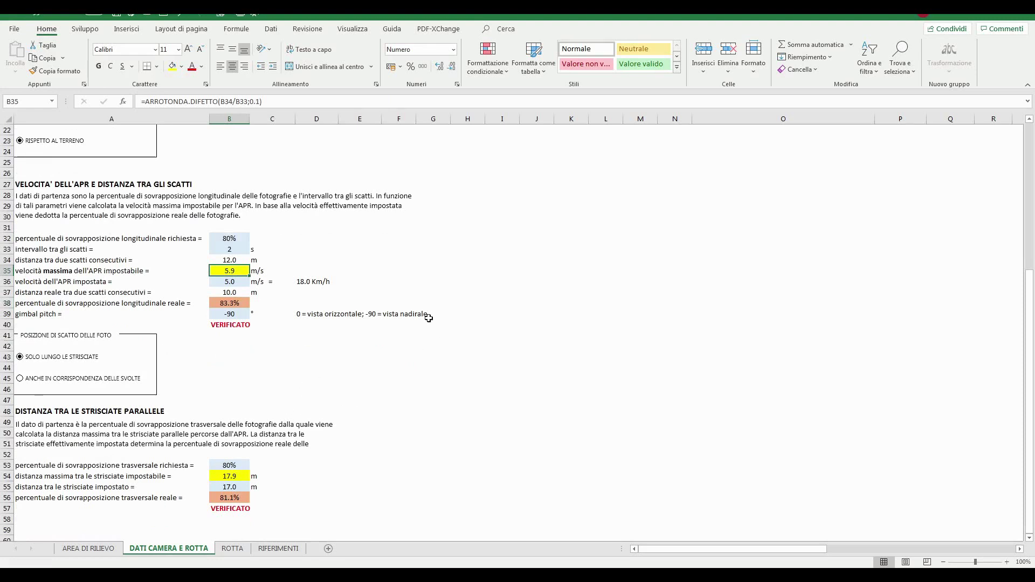
click(238, 315)
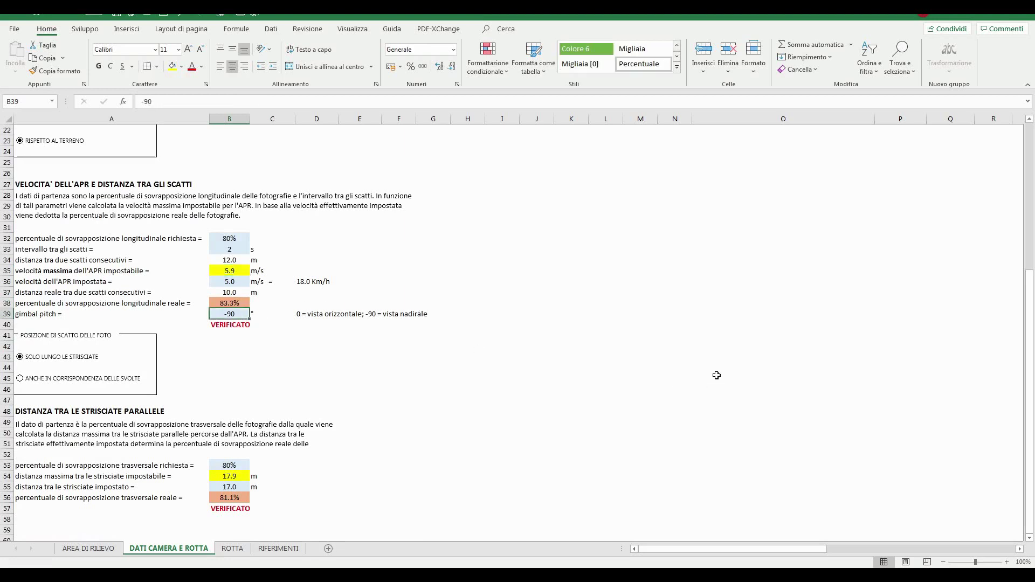
text(-45)
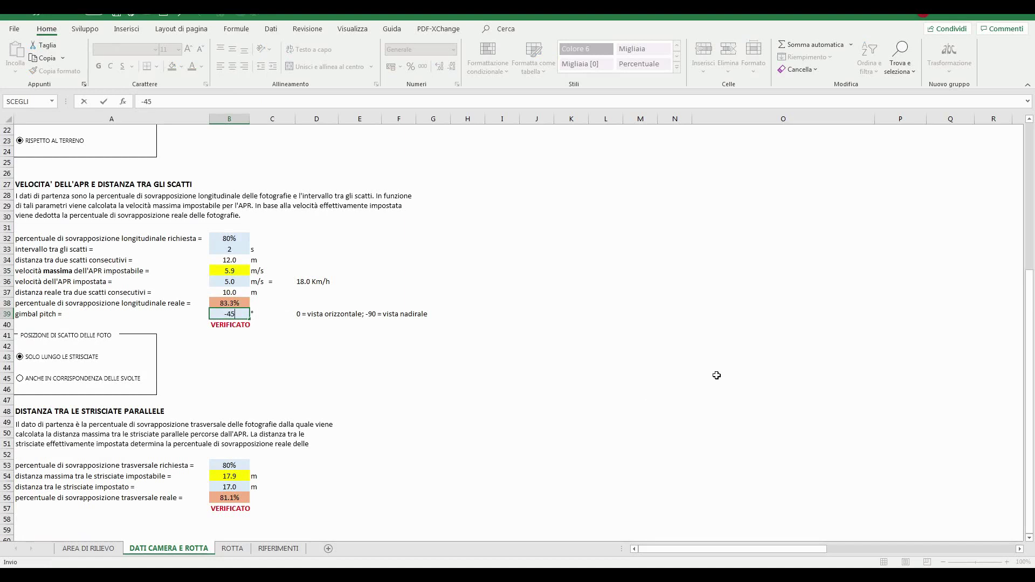
key(Return)
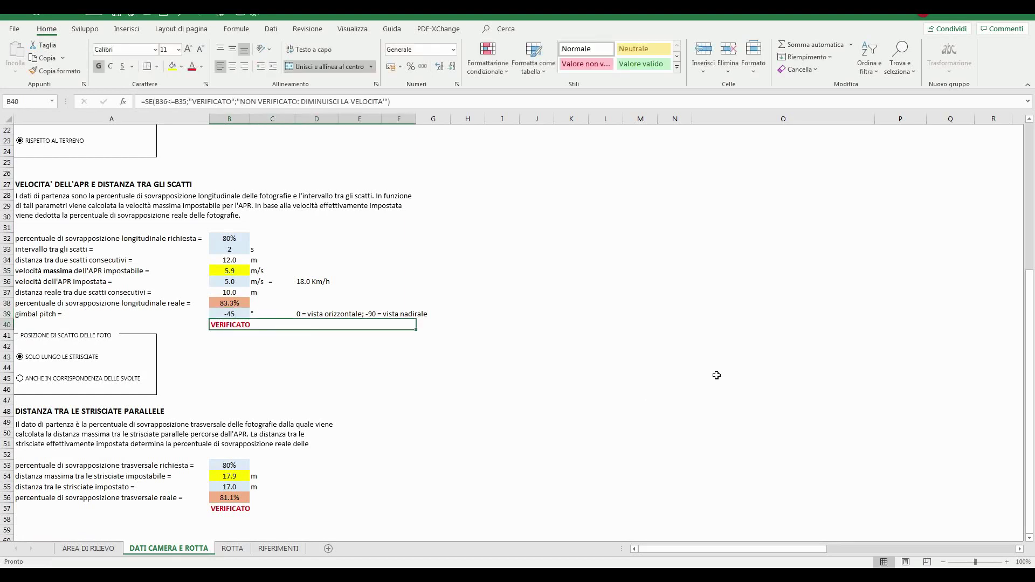
key(Up)
text(-90)
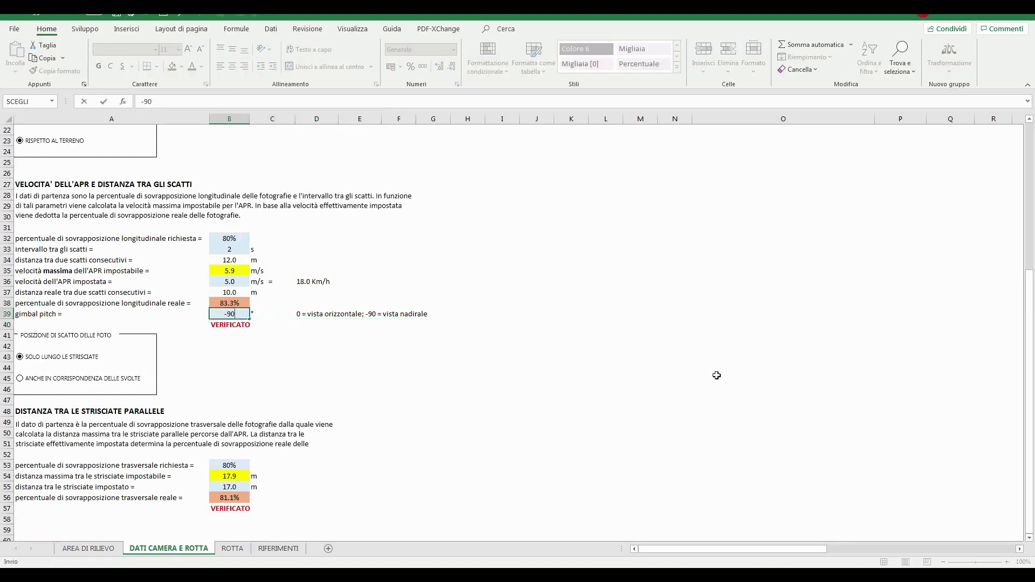
key(Return)
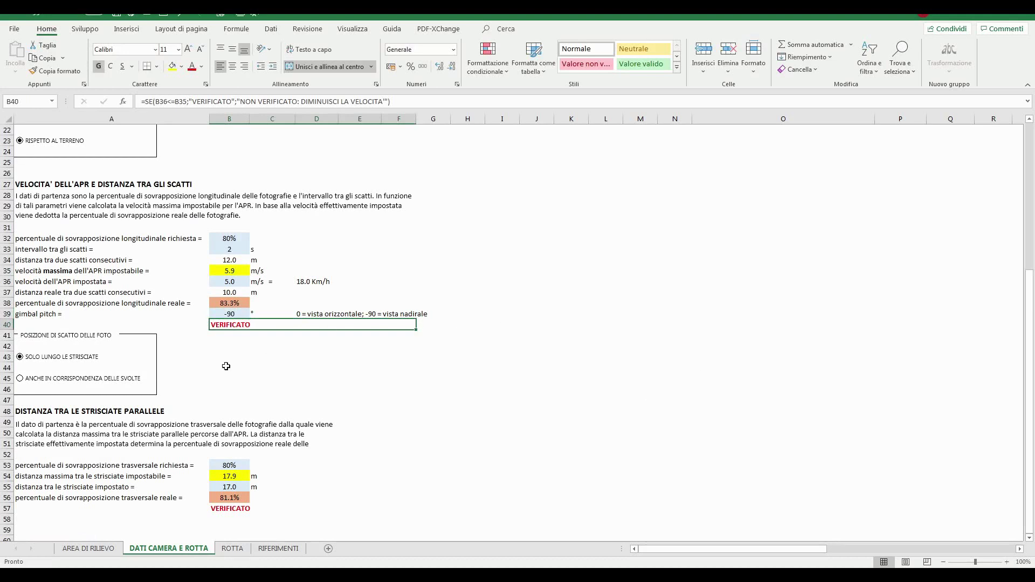
Check the route chart on the AREA DI RILIEVO sheet and set the photo shooting position to ANCHE IN CORRISPONDENZA DELLE SVOLTE
scroll(228, 357, down, 1)
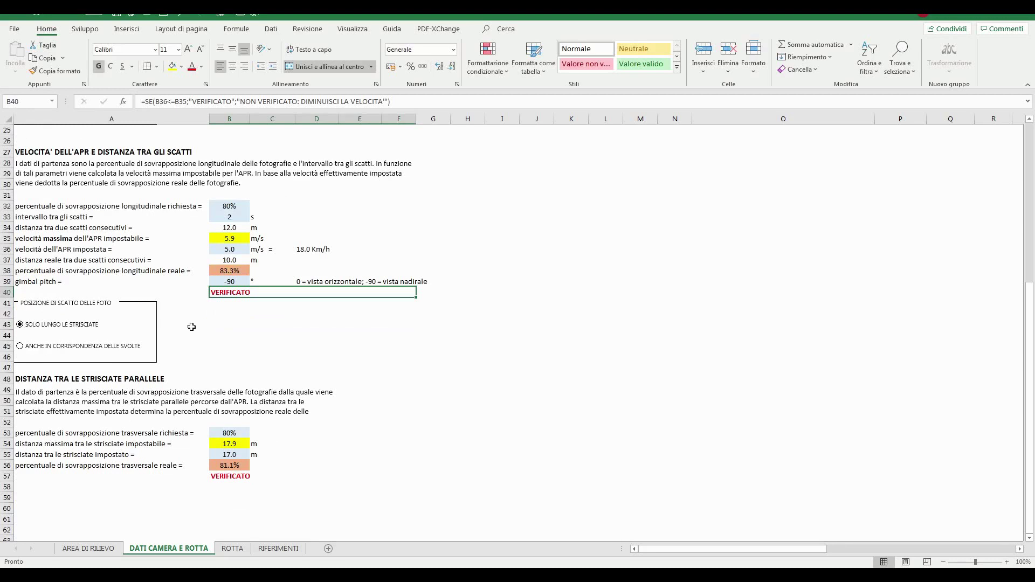
click(103, 549)
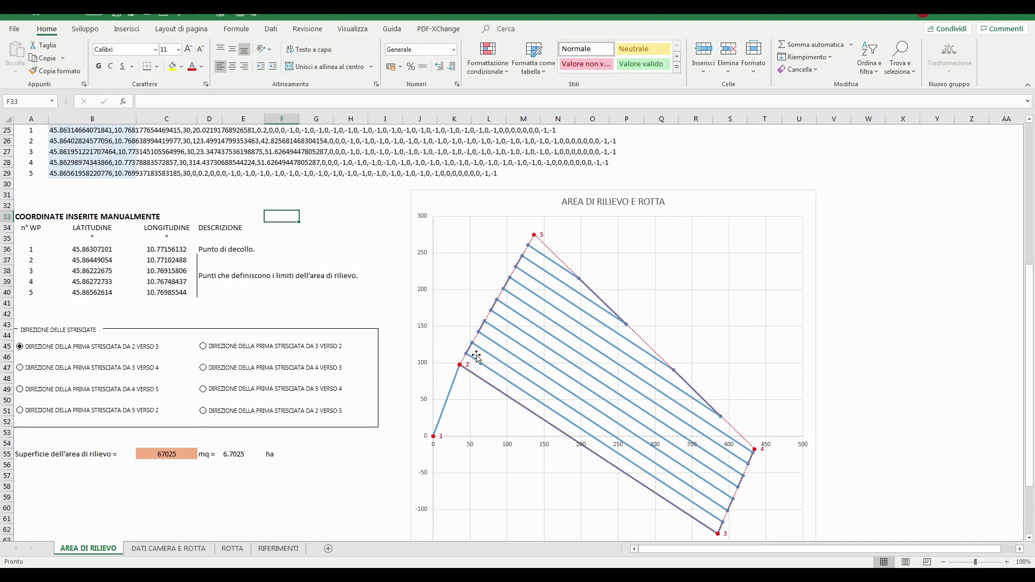
click(155, 549)
click(20, 346)
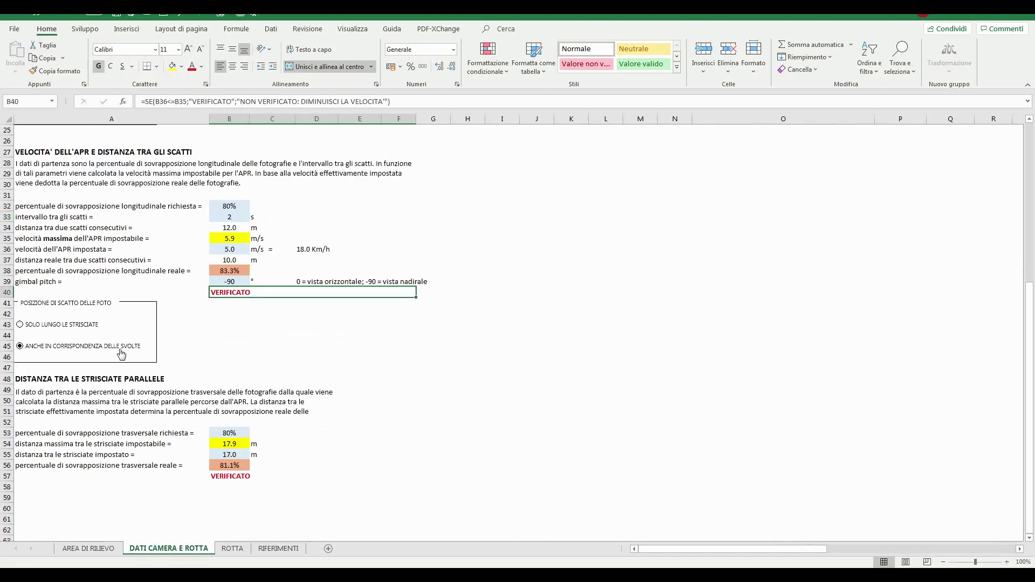
Examine the required transverse overlap, maximum and set strip distances, real transverse overlap and verification cell for the parallel strips
scroll(208, 383, down, 2)
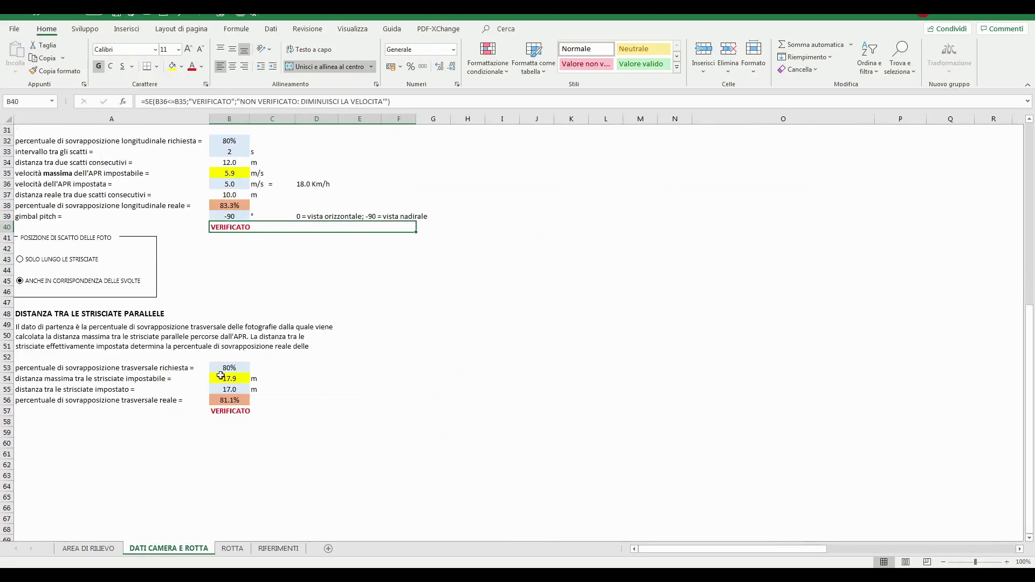
scroll(284, 430, down, 1)
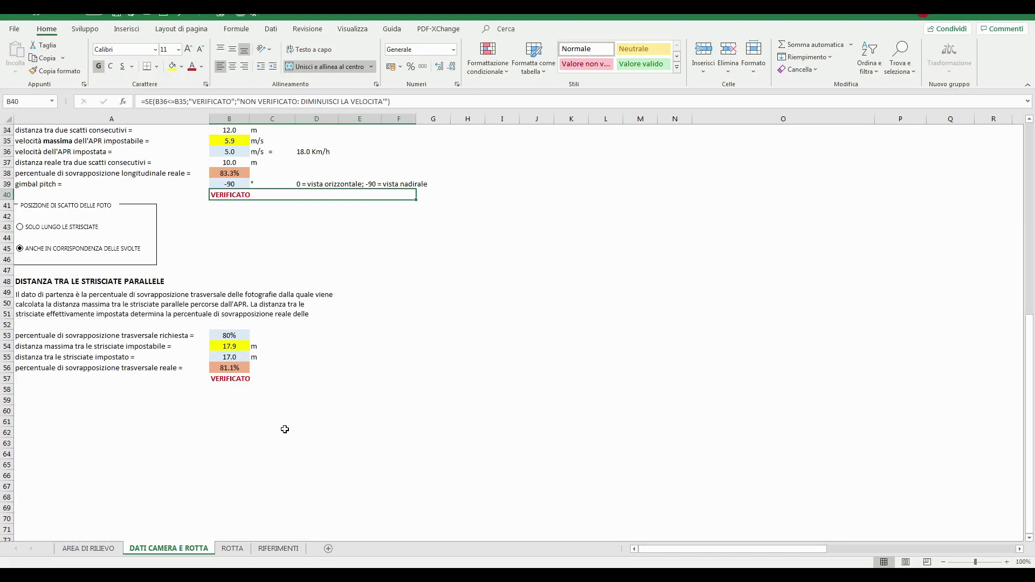
click(222, 334)
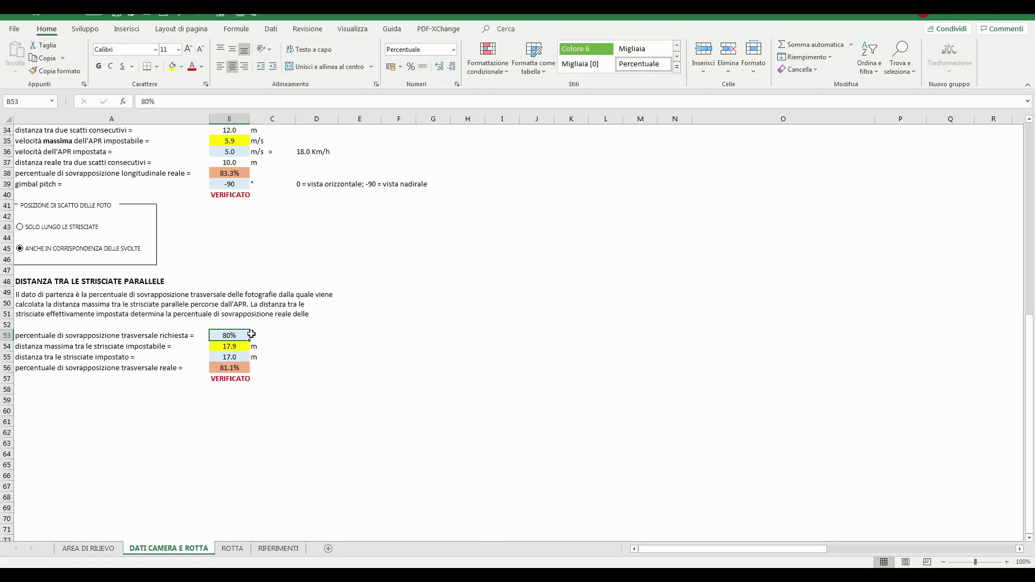
click(229, 348)
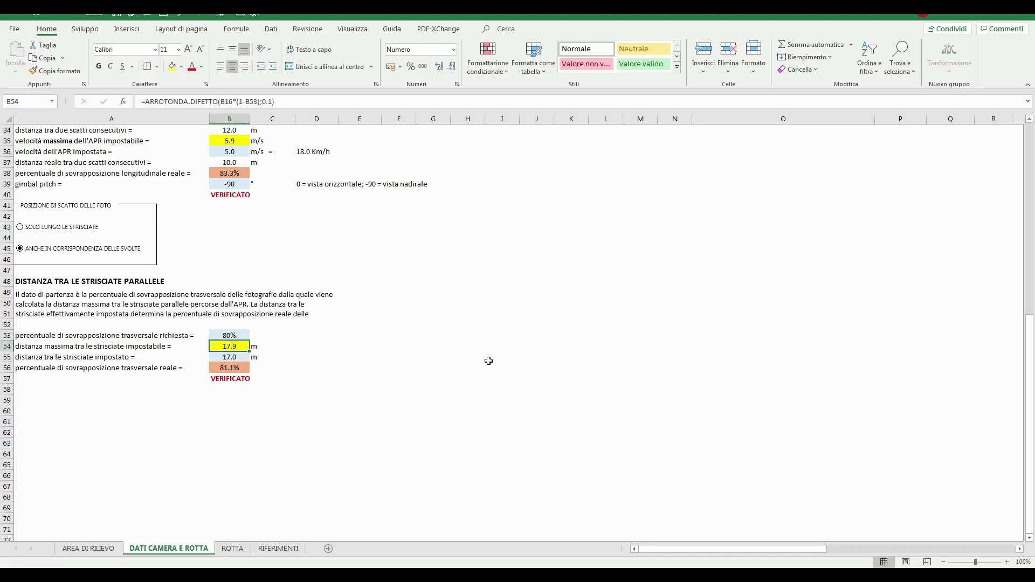
key(Down)
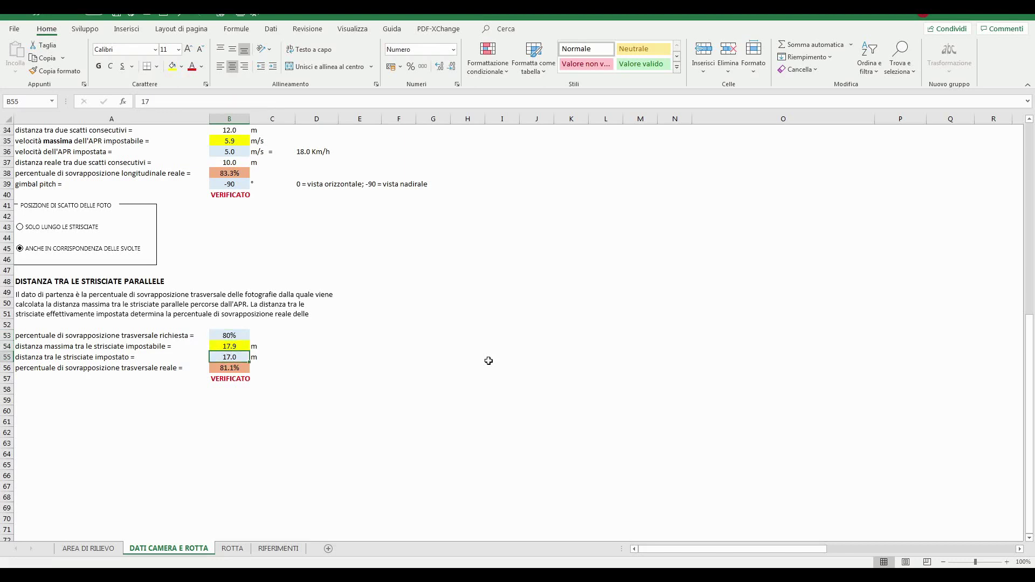
key(Down)
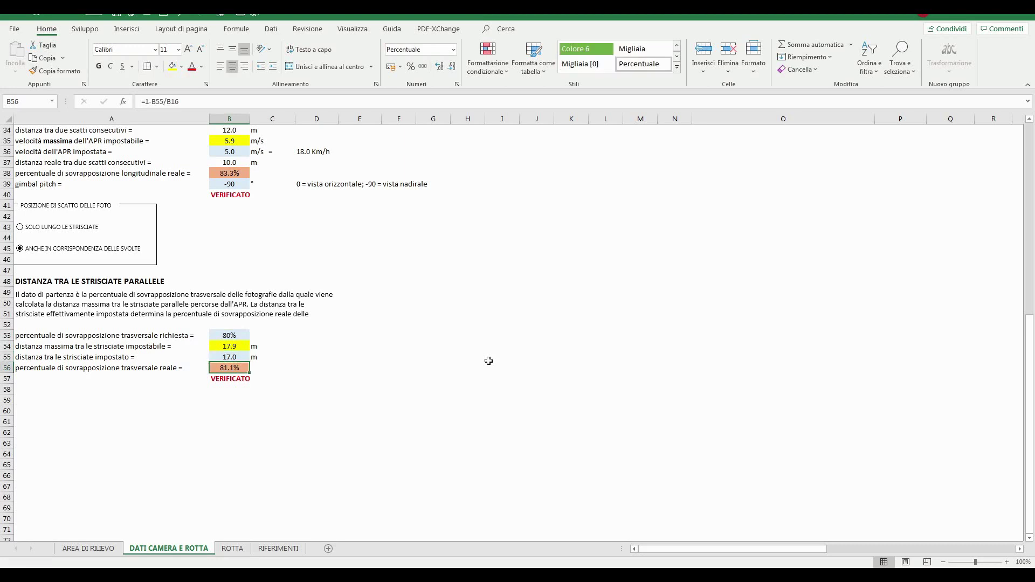
key(Down)
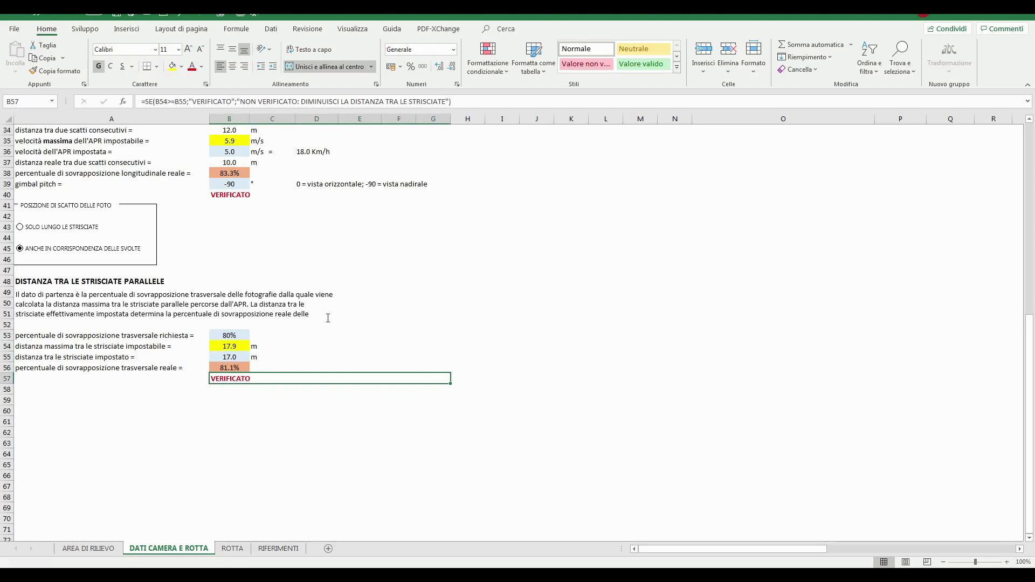
Review the camera and altitude data at the start of DATI CAMERA E ROTTA and the route chart on AREA DI RILIEVO
scroll(326, 347, up, 11)
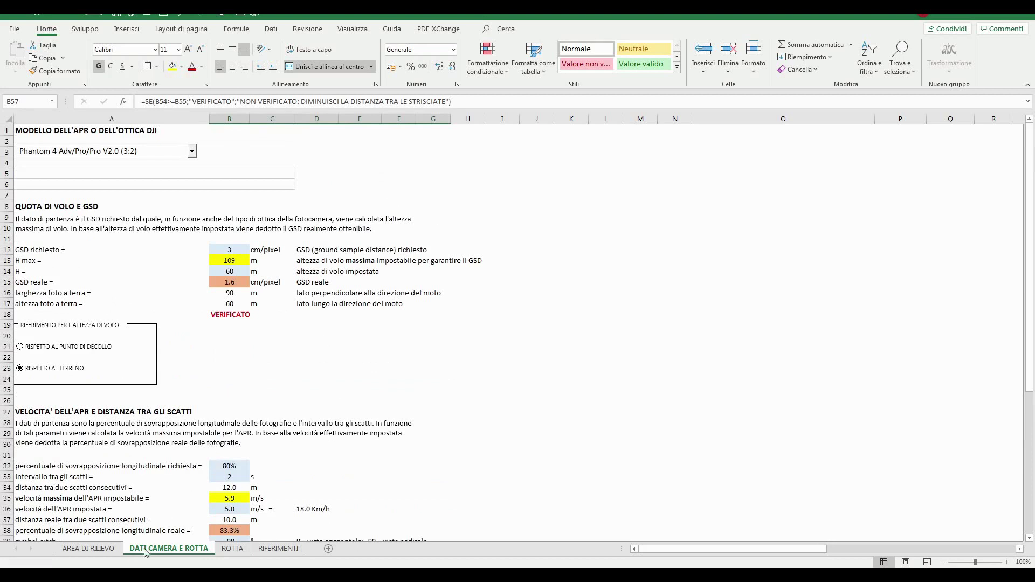
click(89, 549)
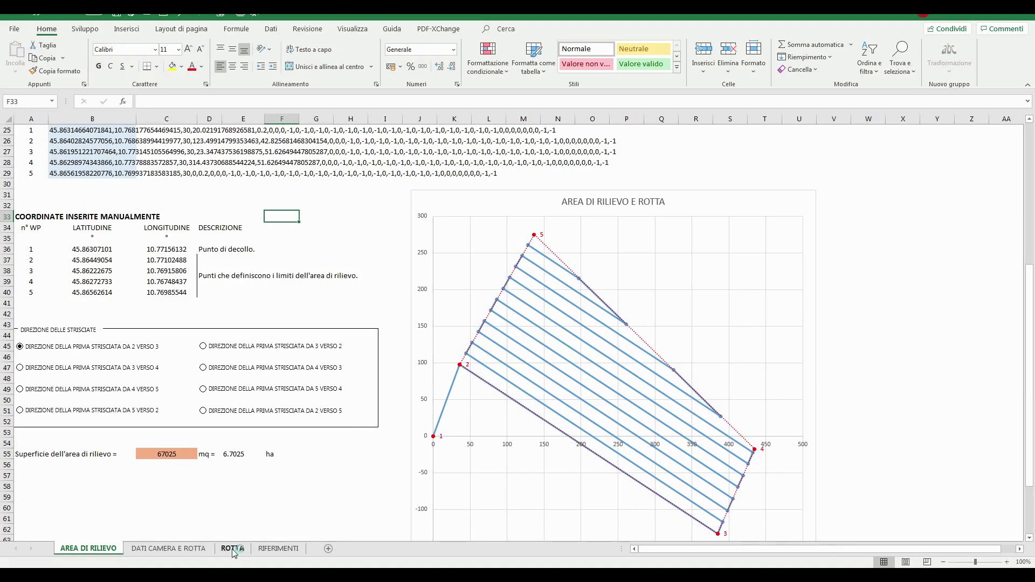
click(183, 549)
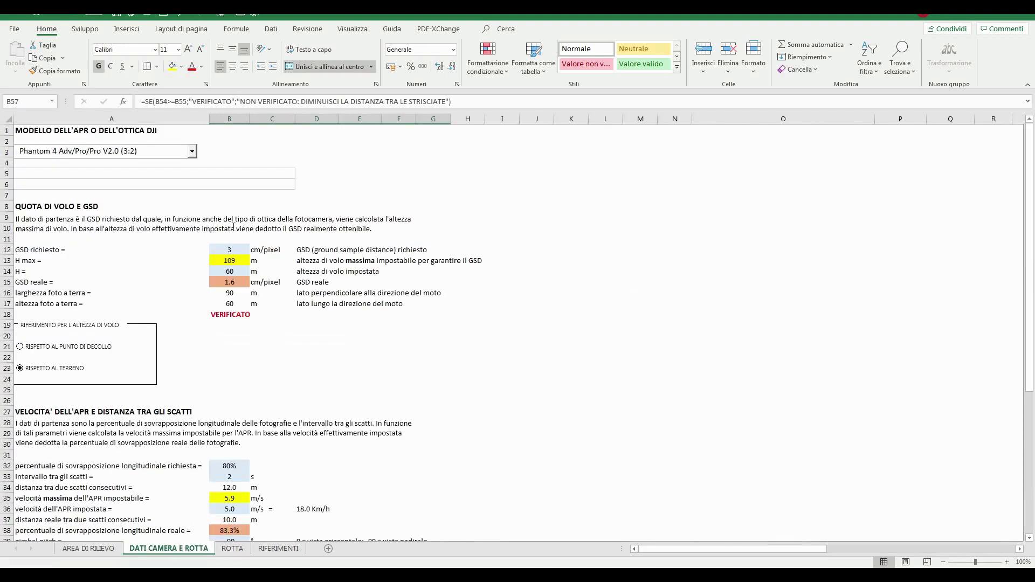
Save the ROTTA sheet alone as a list-separator-delimited CSV file named ROTTA in the MISSIONI folder
click(233, 549)
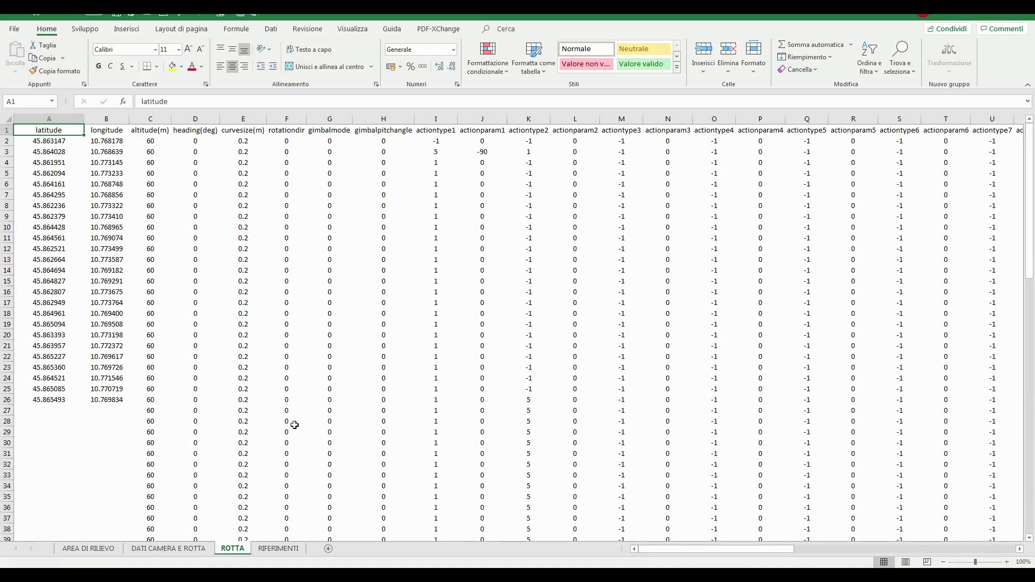
click(117, 17)
click(135, 17)
click(154, 493)
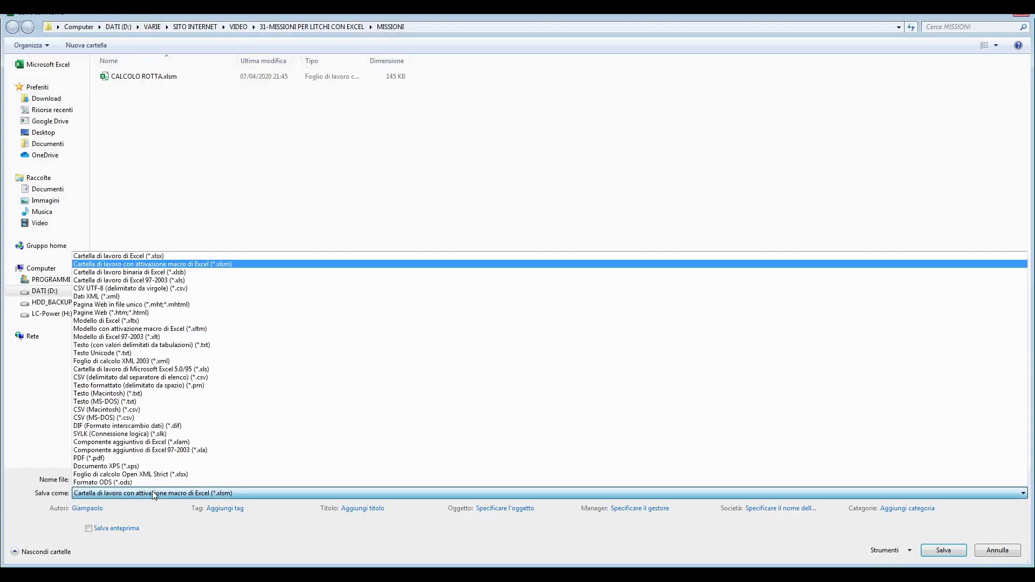
click(159, 377)
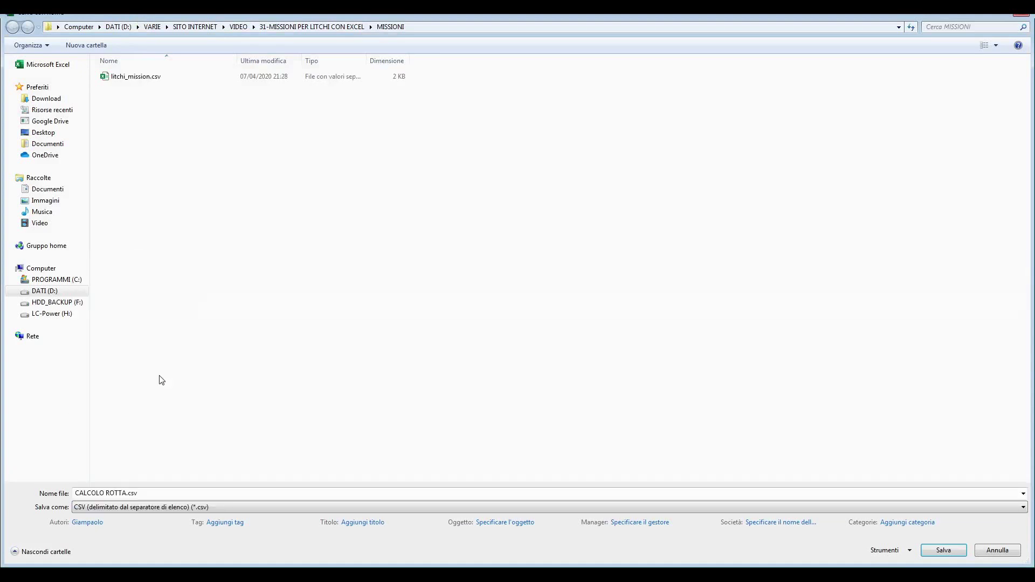
click(120, 495)
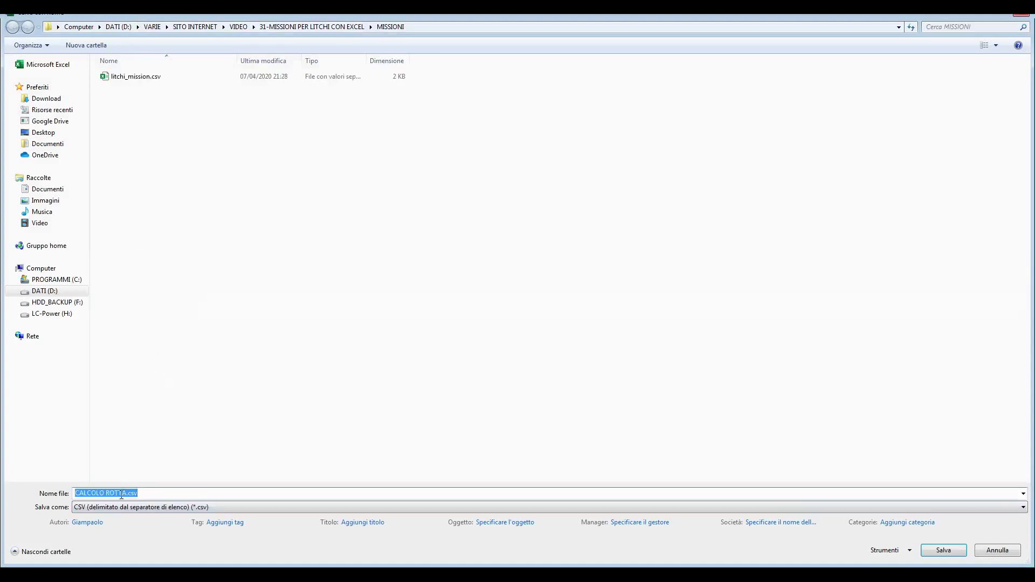
text(ROTTA)
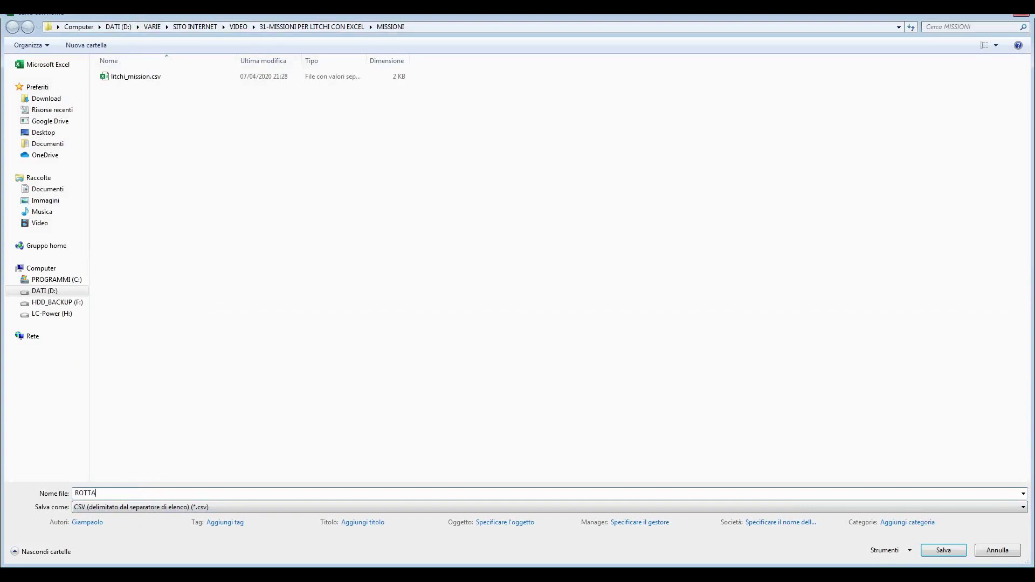
key(Return)
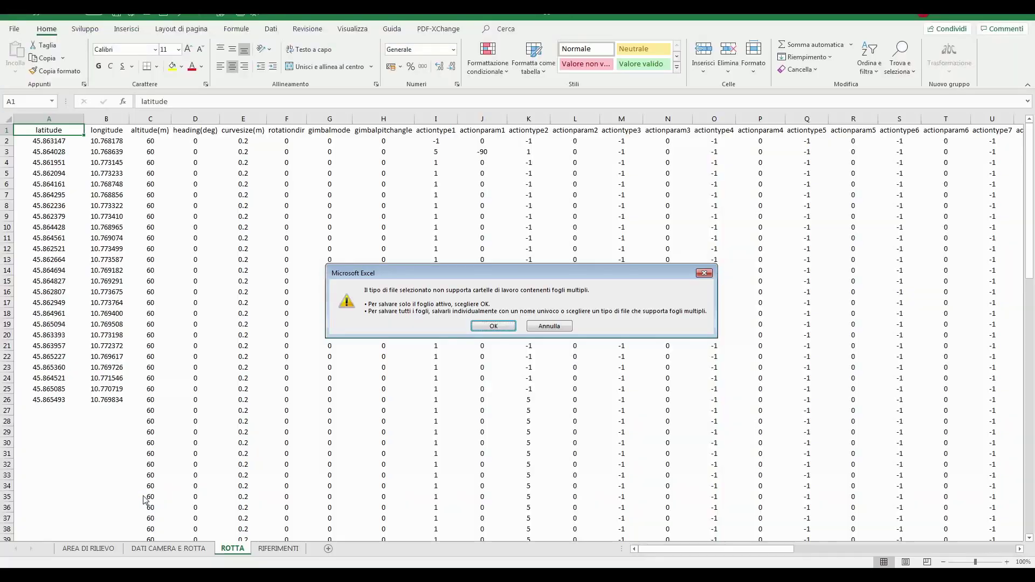
click(492, 326)
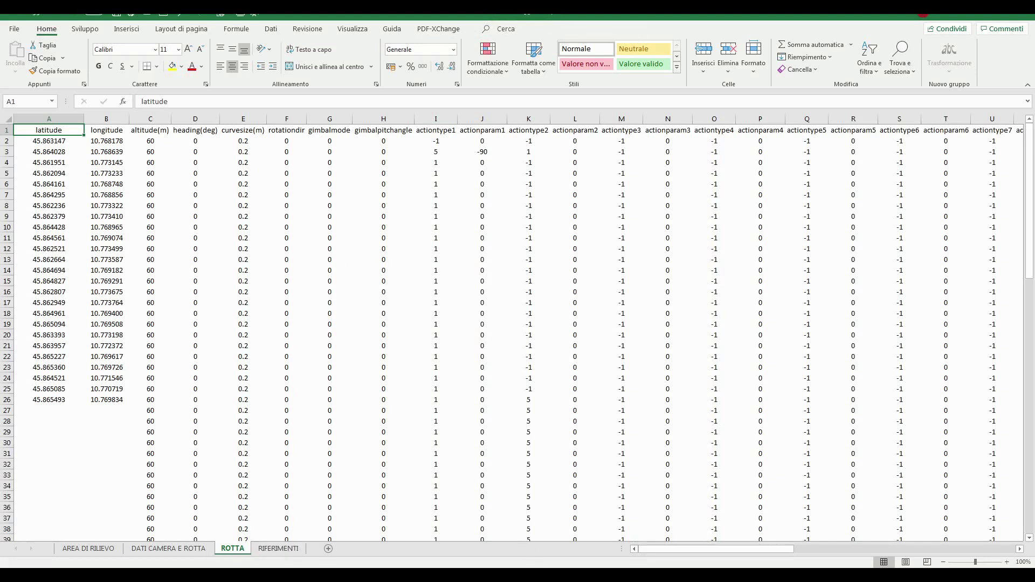
Switch to the Litchi hub in the browser, open a second copy of it and import ROTTA.csv to a new mission
key(alt+Tab)
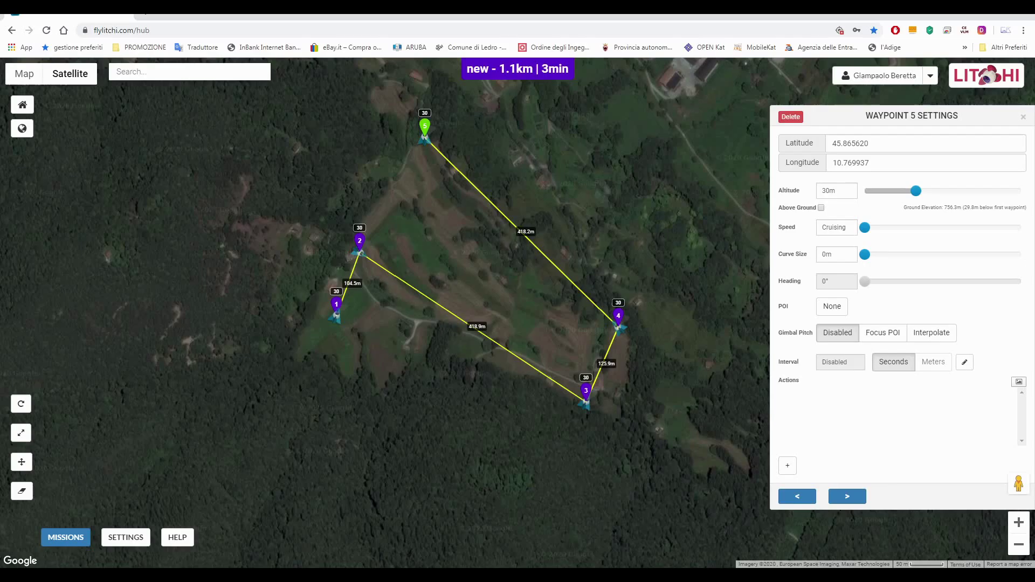
right_click(89, 15)
click(116, 48)
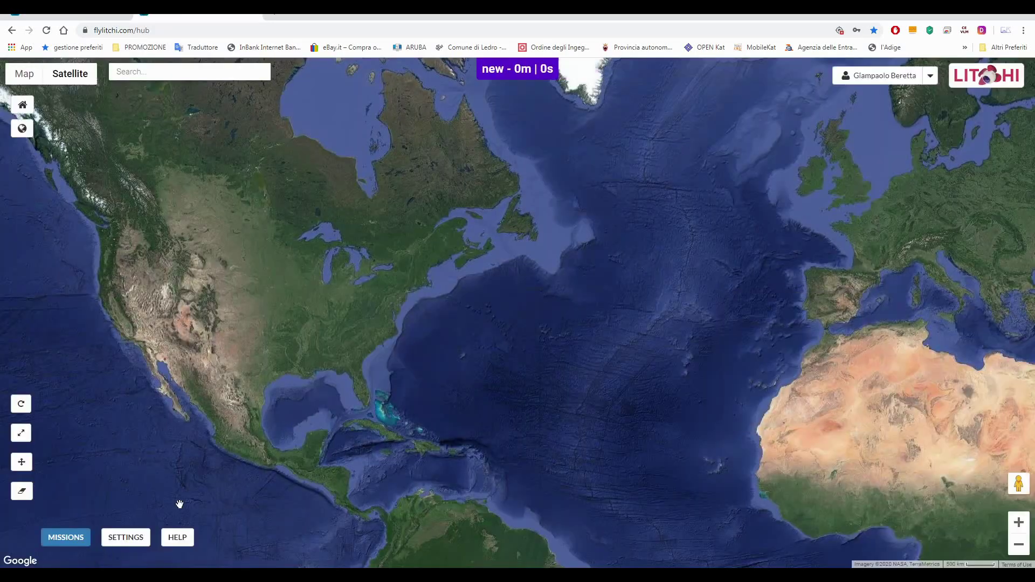
click(66, 542)
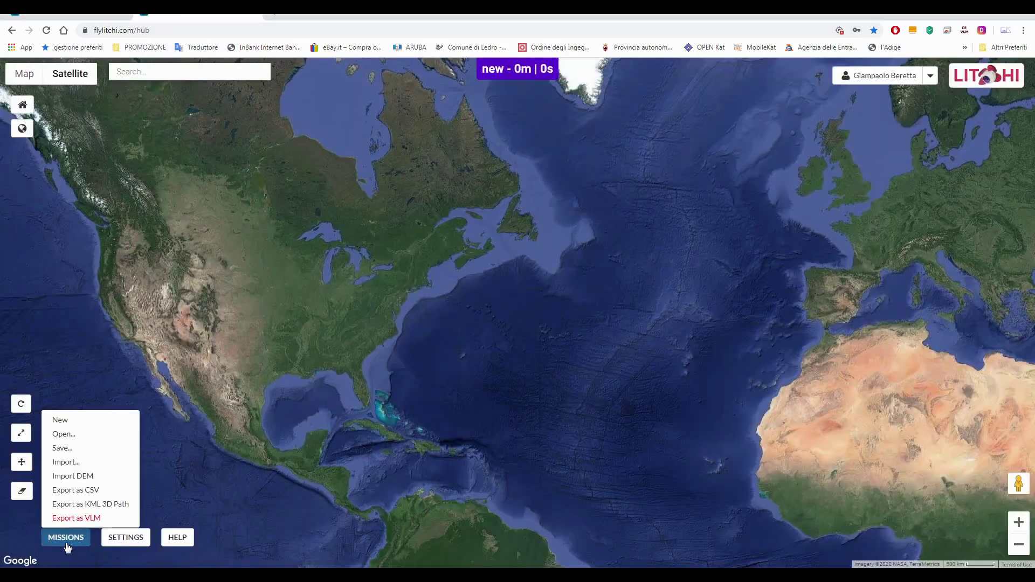
click(70, 462)
click(308, 278)
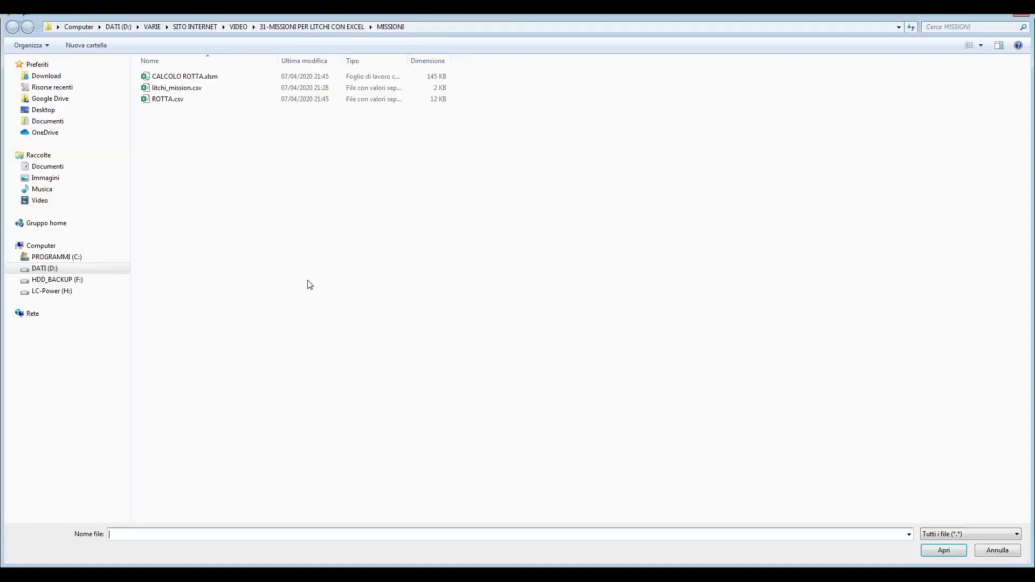
double_click(170, 99)
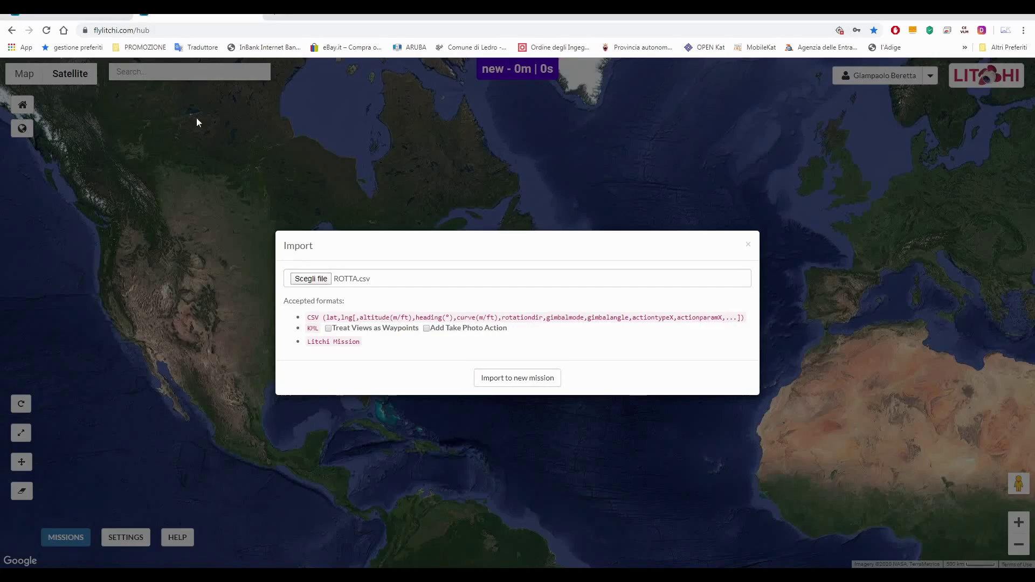
click(530, 384)
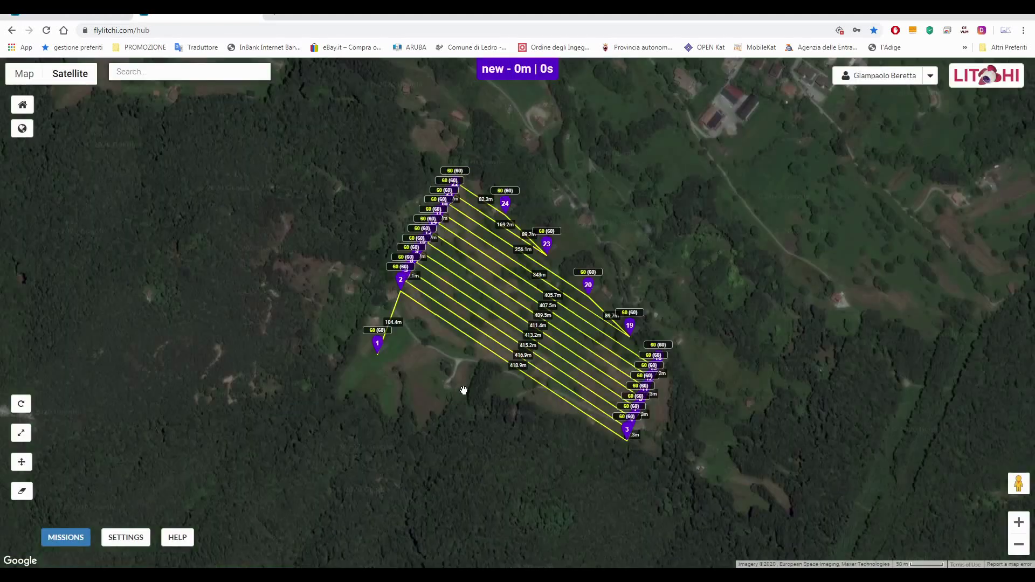
Examine the imported route on the satellite map, checking the parallel strips, waypoint altitudes and overall mission length and duration
scroll(572, 243, up, 1)
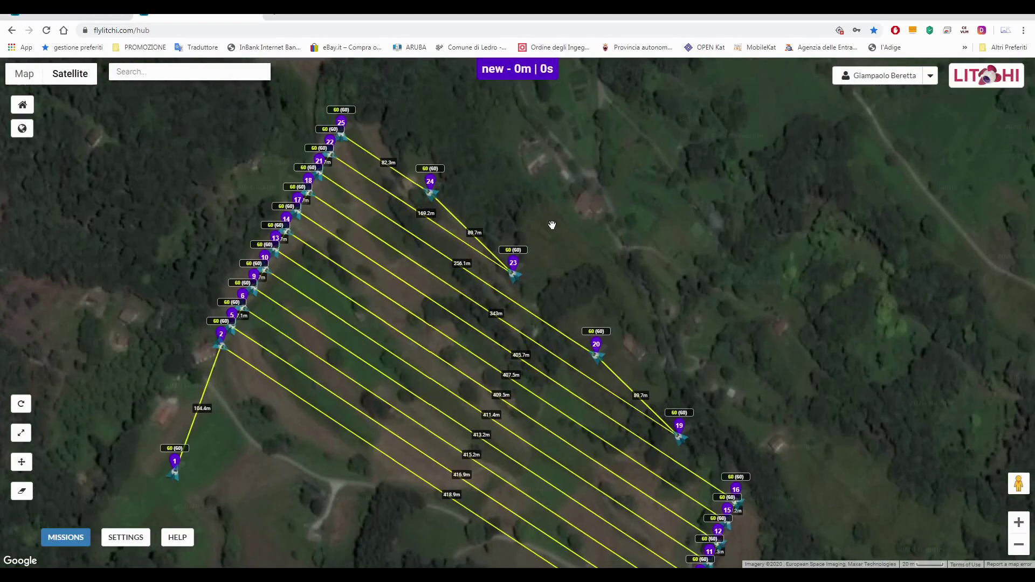
scroll(553, 225, down, 1)
scroll(662, 443, up, 1)
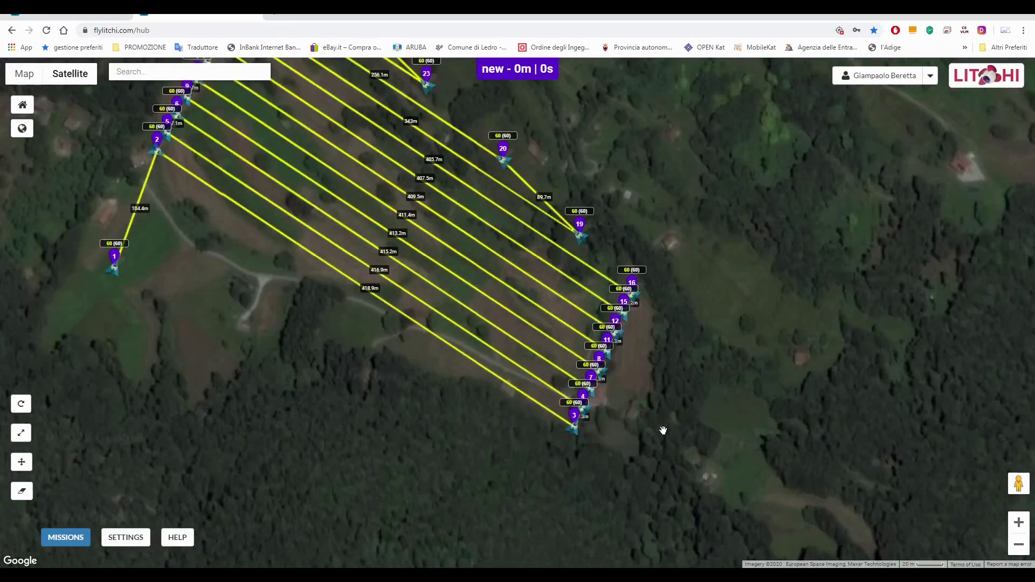
drag(270, 327, 407, 421)
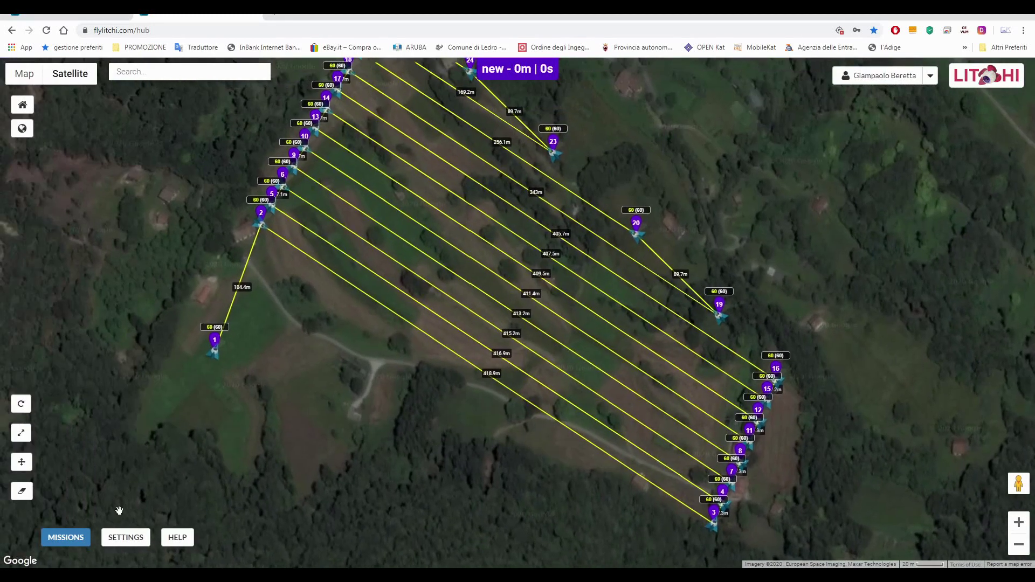
scroll(227, 430, down, 1)
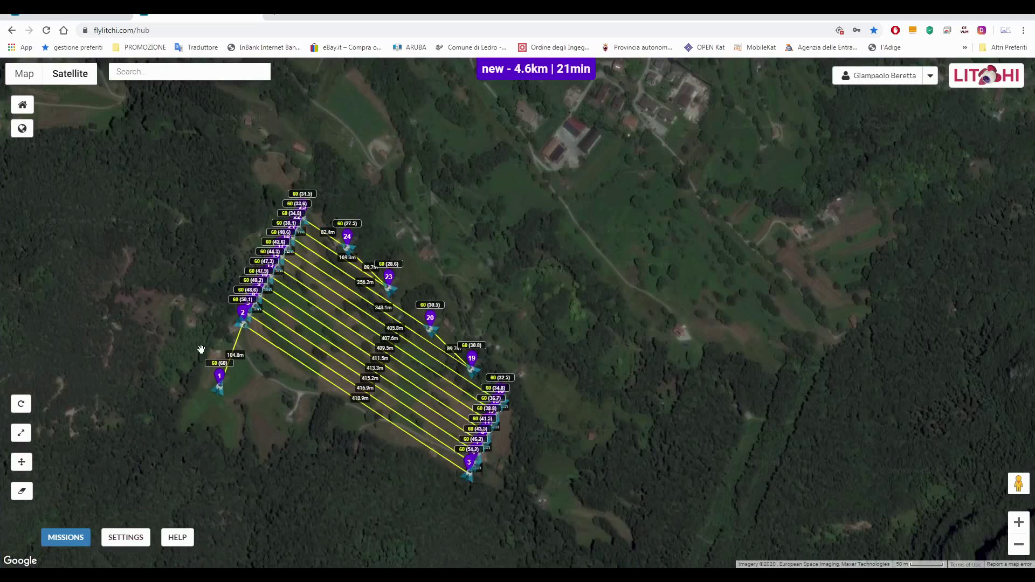
scroll(200, 351, up, 1)
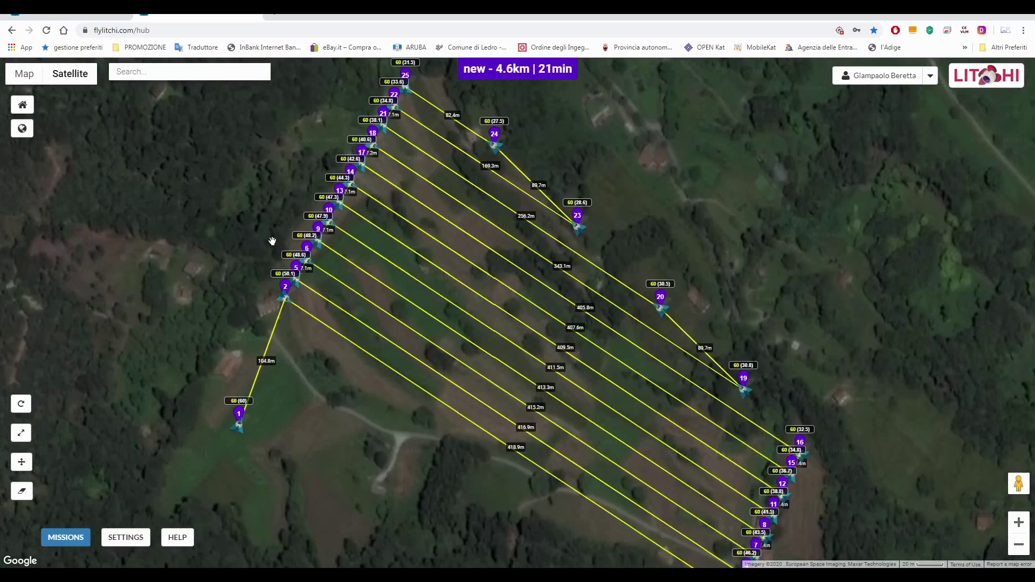
drag(273, 241, 217, 264)
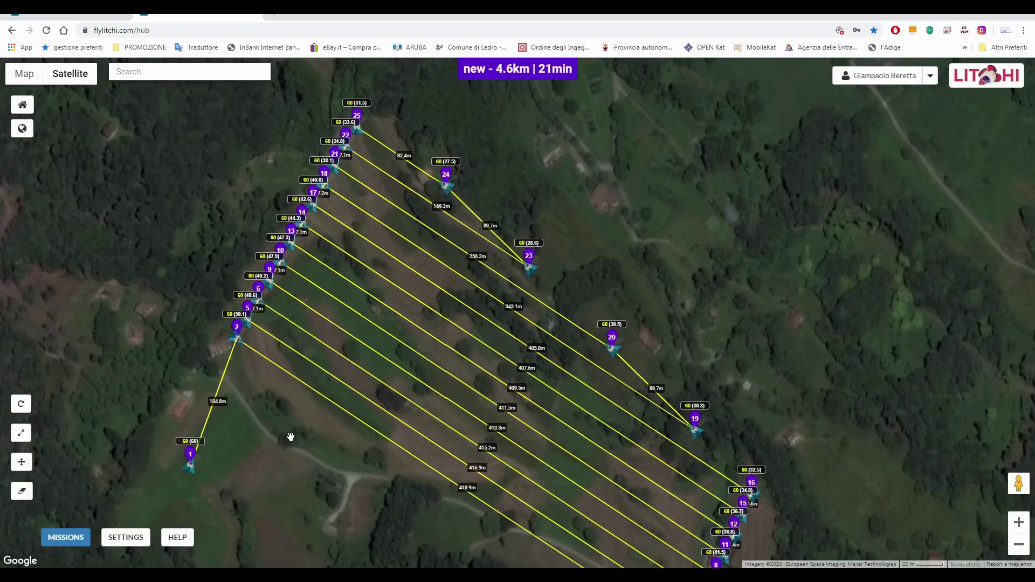
drag(292, 424, 252, 363)
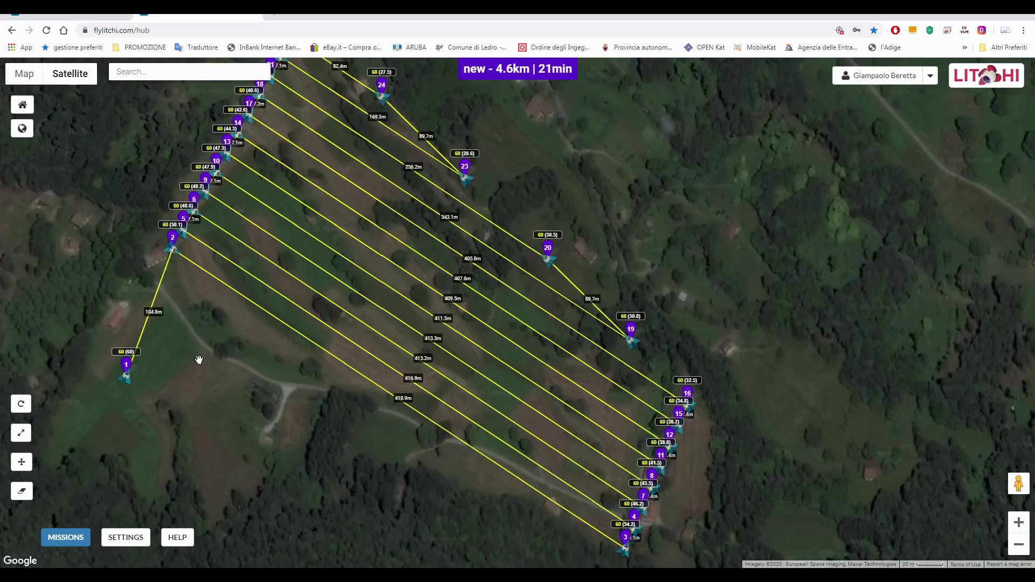
drag(199, 359, 282, 385)
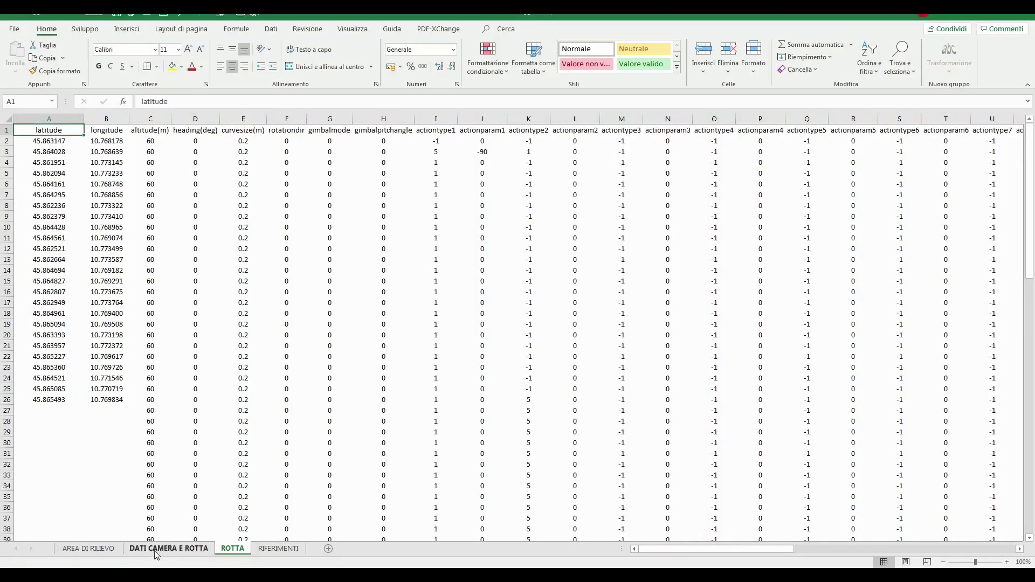
Switch to the Excel workbook and check the set distance between strips in cell B55 of DATI CAMERA E ROTTA
click(158, 549)
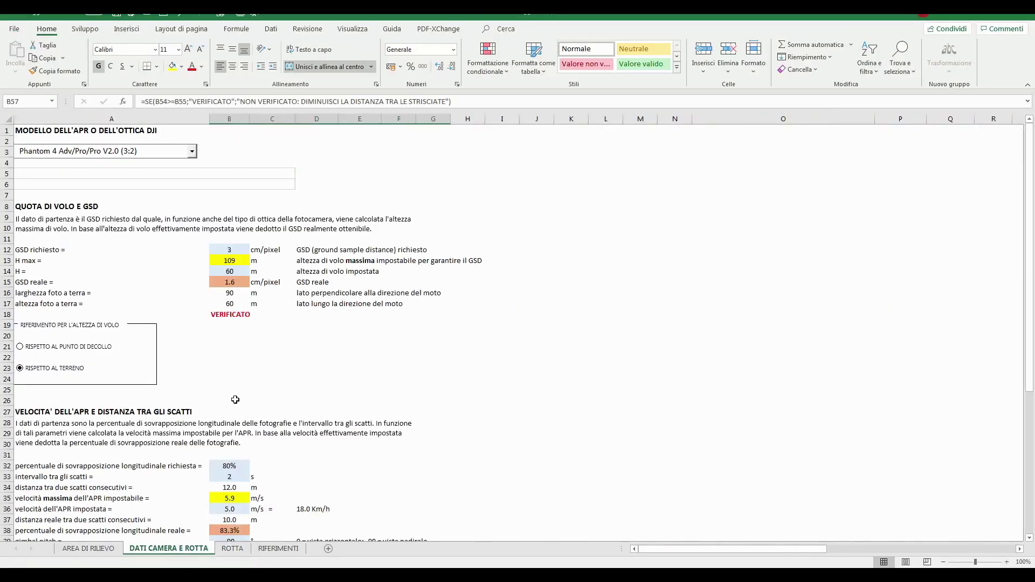
scroll(235, 400, down, 8)
click(234, 454)
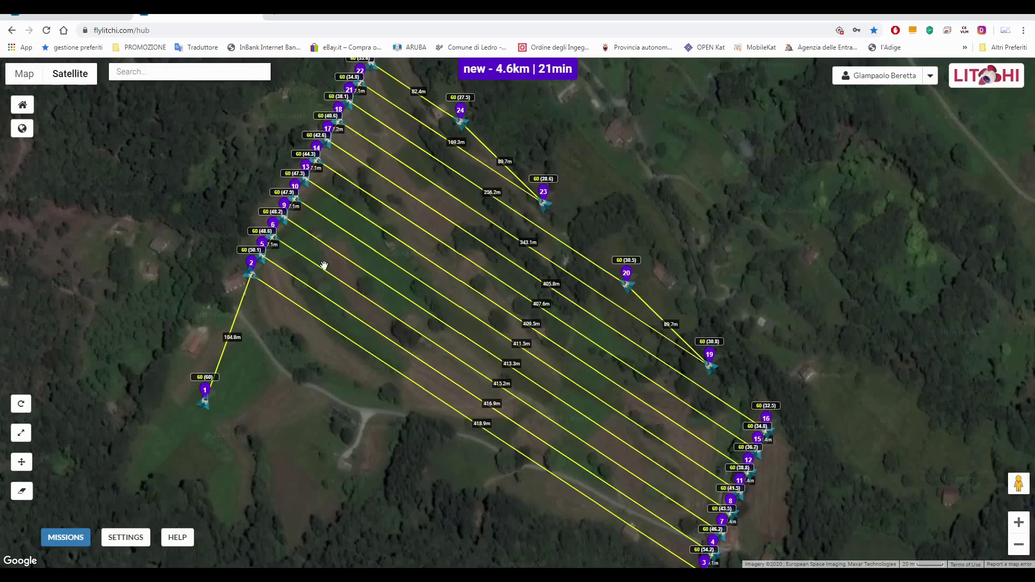
Return to the Litchi map and examine the spacing between strips along the turns from waypoint 5 to waypoint 25
scroll(303, 319, up, 3)
scroll(304, 310, up, 3)
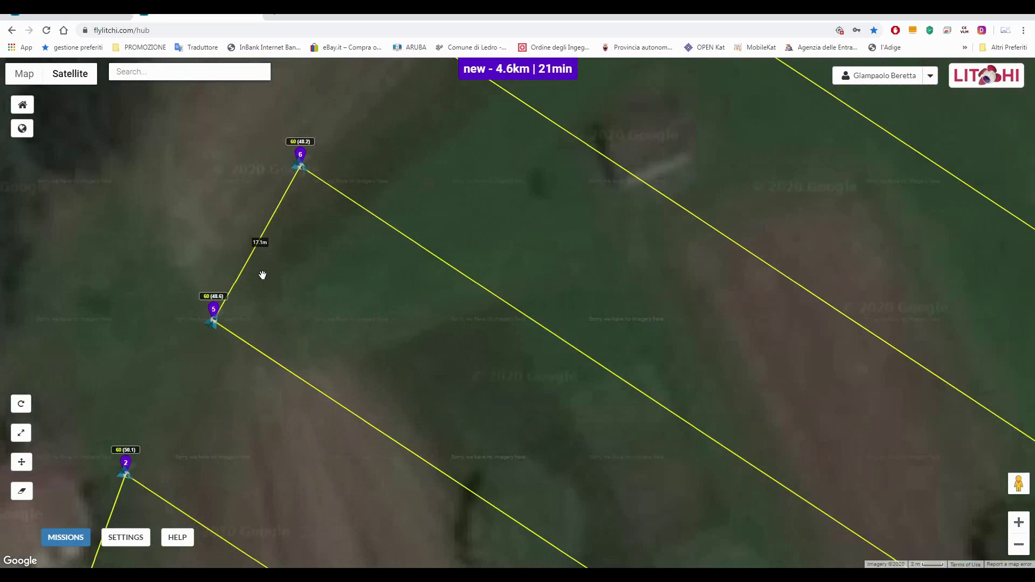
scroll(262, 264, down, 2)
drag(336, 180, 247, 353)
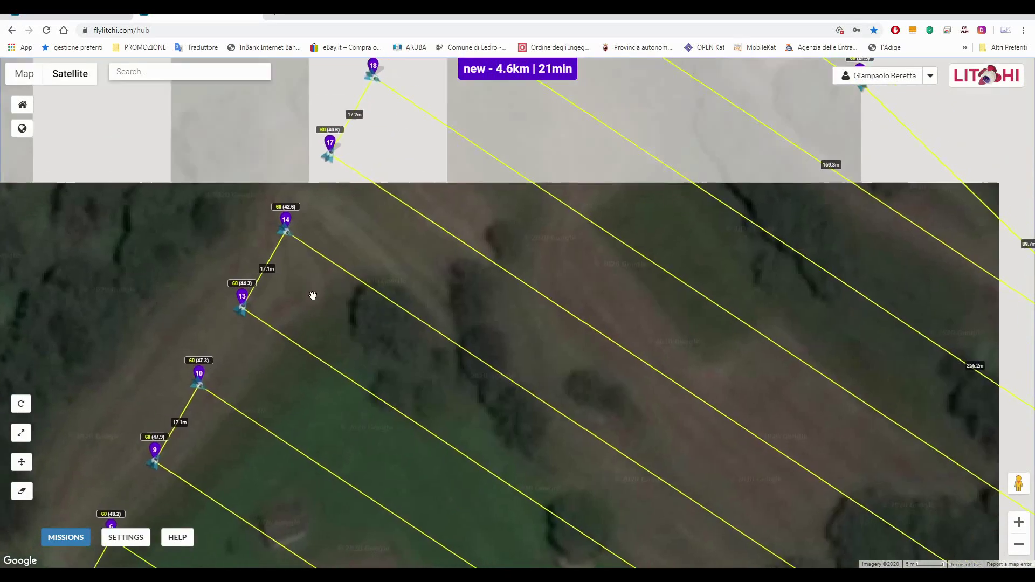
drag(412, 167, 268, 280)
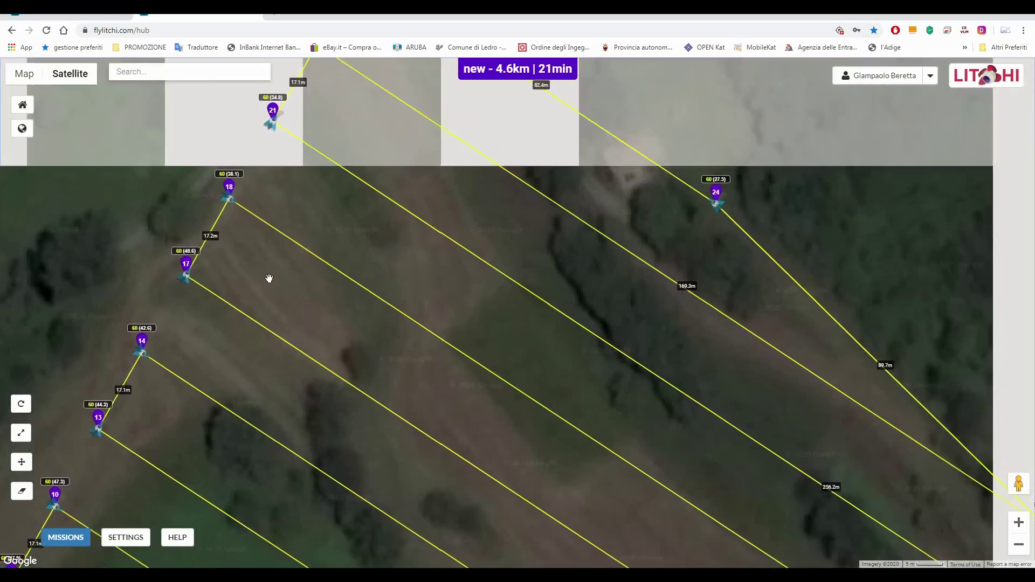
drag(339, 185, 299, 207)
scroll(292, 213, down, 2)
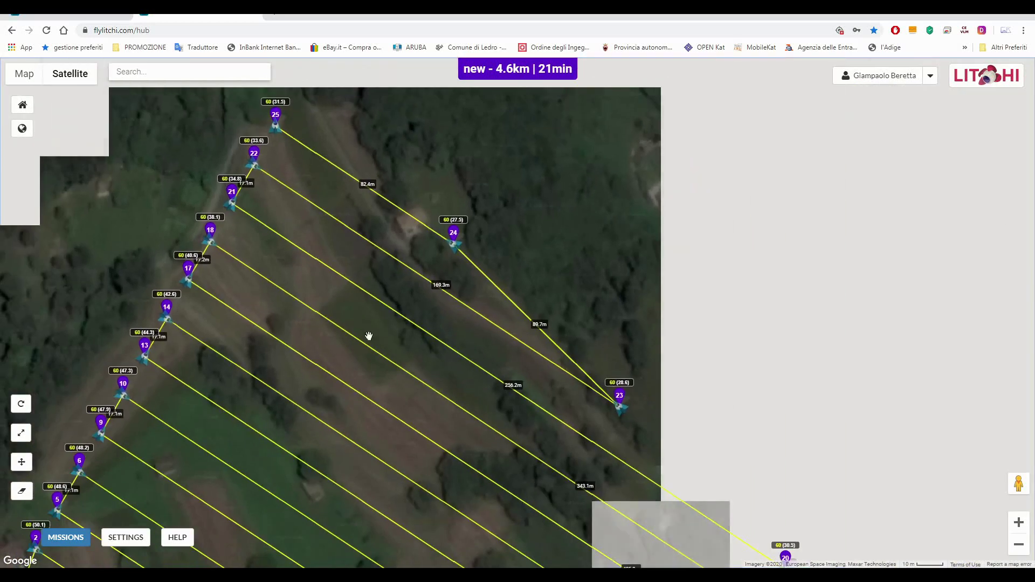
Examine the strip spacing and waypoint altitudes at the opposite turns, waypoints 3 to 16, and review the whole route
drag(370, 335, 520, 354)
drag(583, 415, 522, 332)
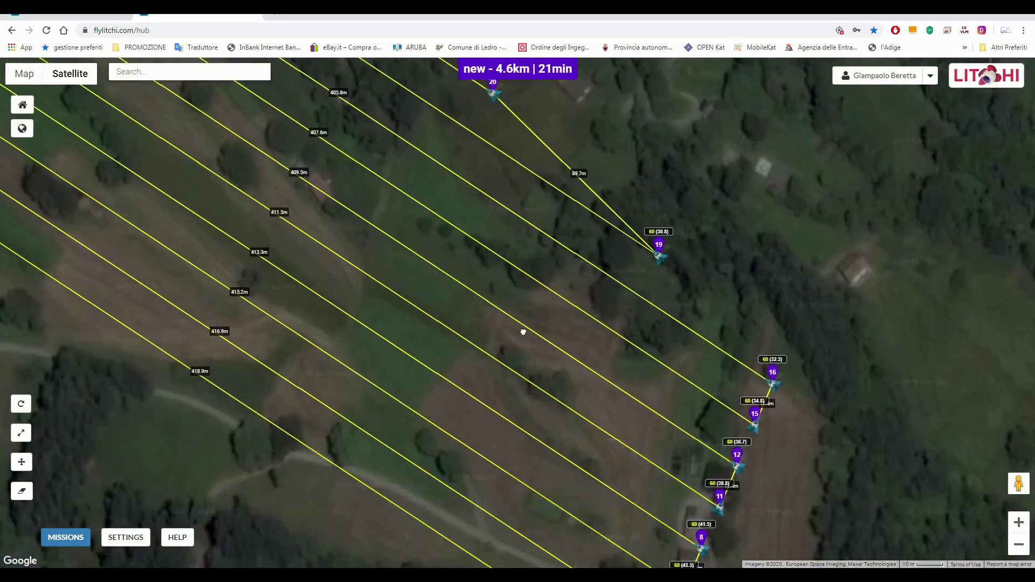
scroll(613, 393, up, 1)
scroll(608, 408, up, 1)
drag(602, 427, 562, 327)
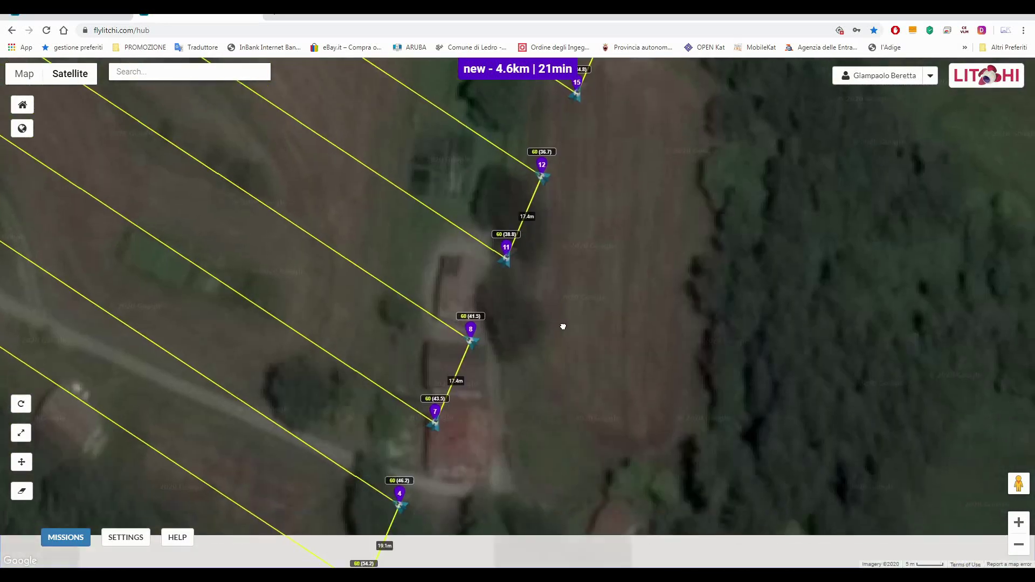
scroll(555, 329, down, 1)
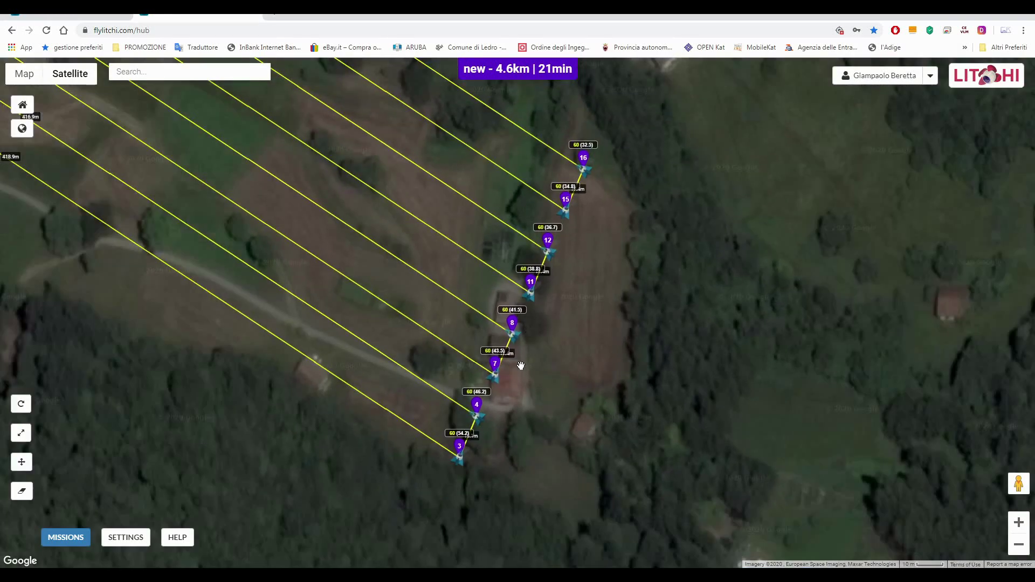
scroll(521, 367, up, 1)
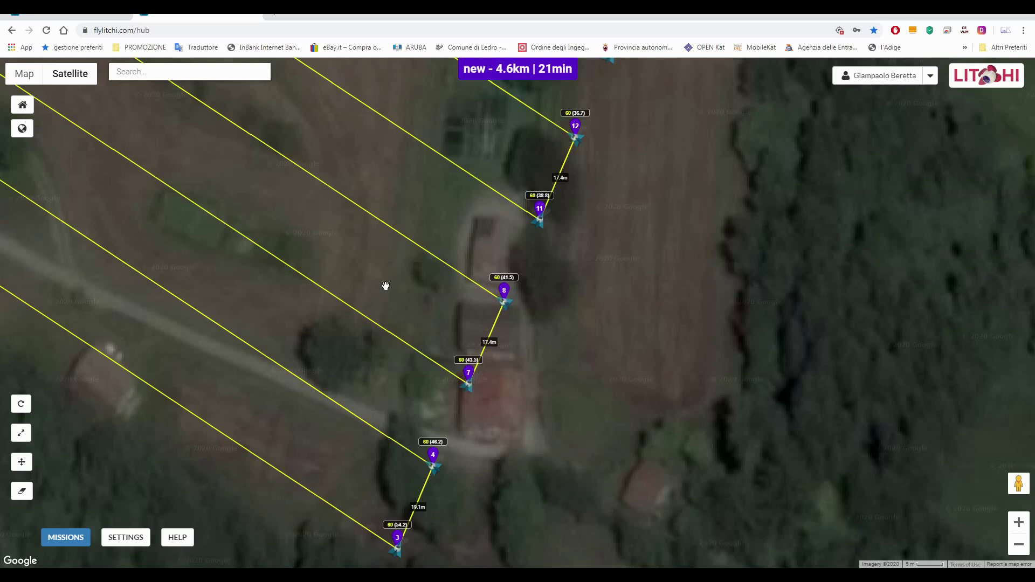
scroll(384, 286, down, 2)
drag(248, 300, 478, 413)
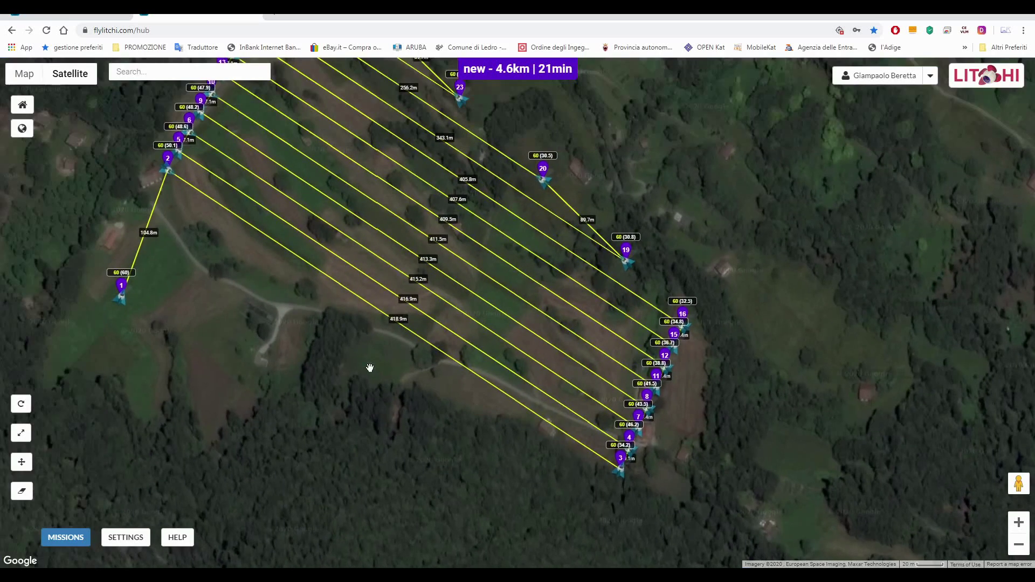
drag(311, 324, 311, 402)
drag(528, 164, 581, 216)
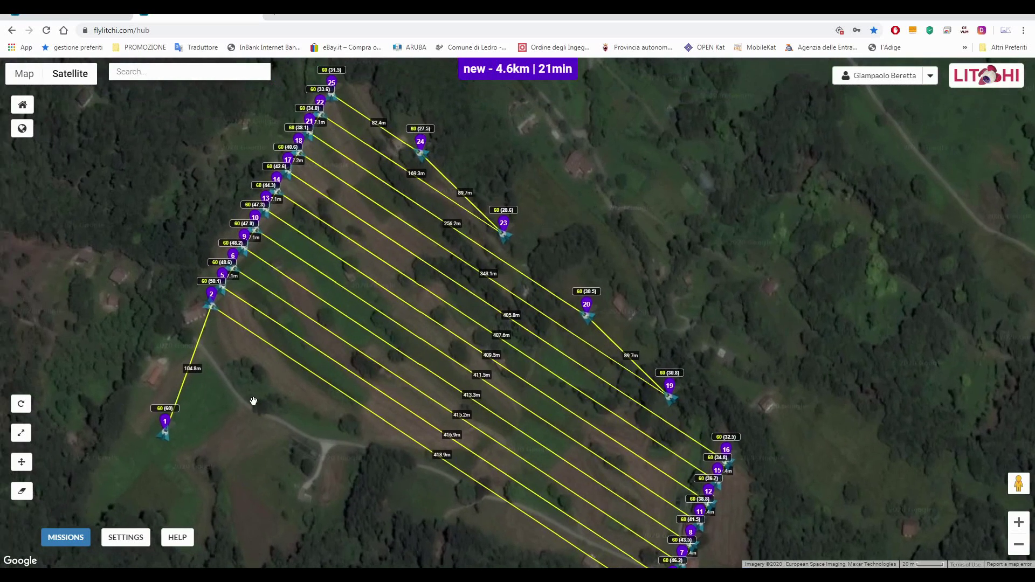
Switch back to the Excel workbook and open the AREA DI RILIEVO sheet
key(alt+Tab)
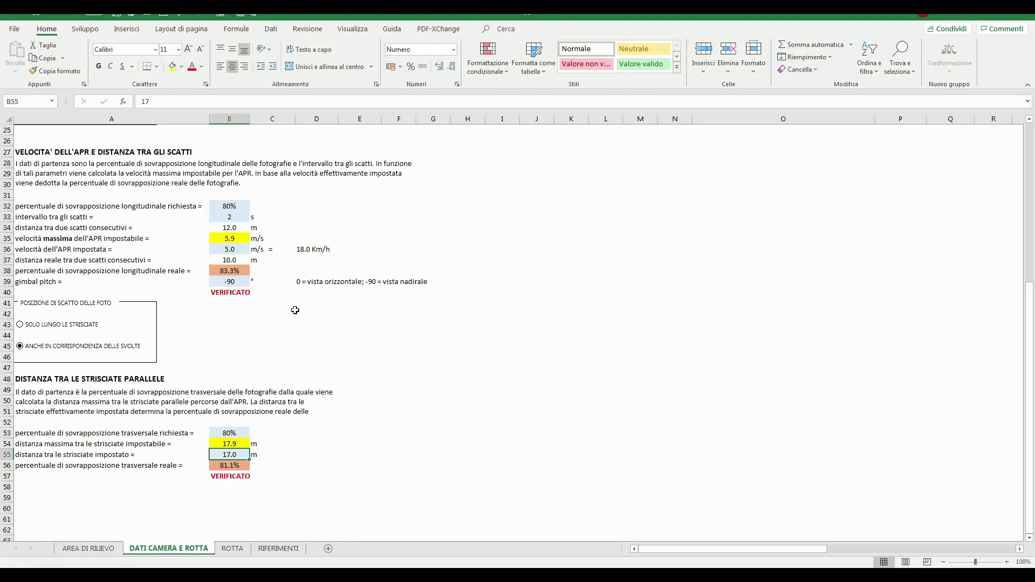
click(88, 549)
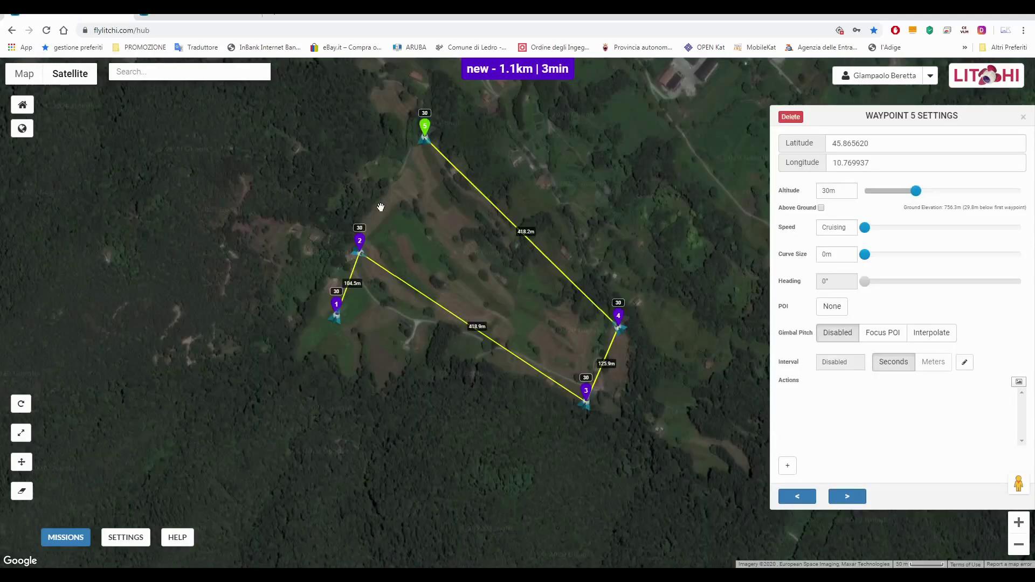
Return to the 25-waypoint mission in Litchi and open the settings of waypoint 1
click(200, 14)
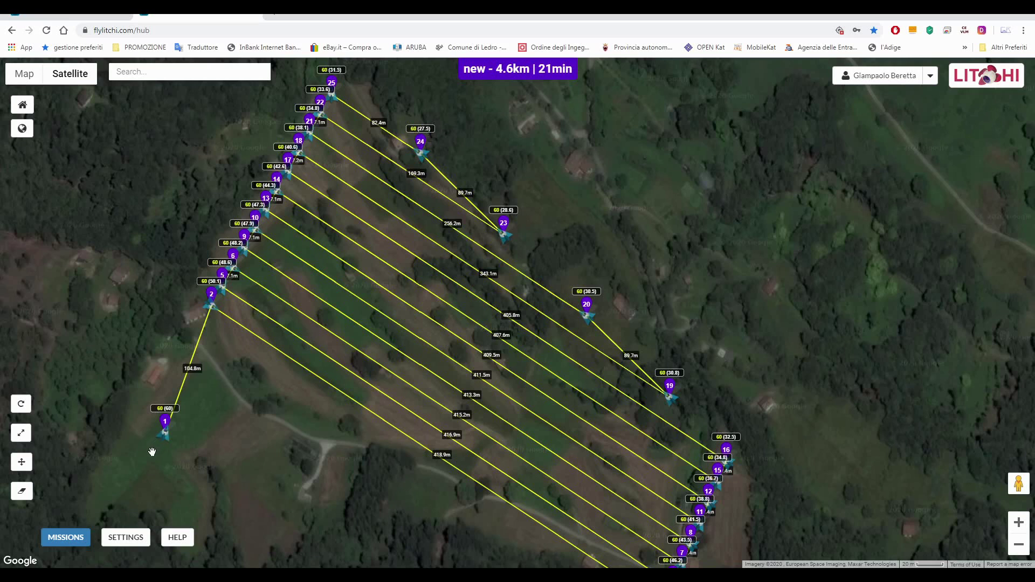
drag(309, 431, 317, 398)
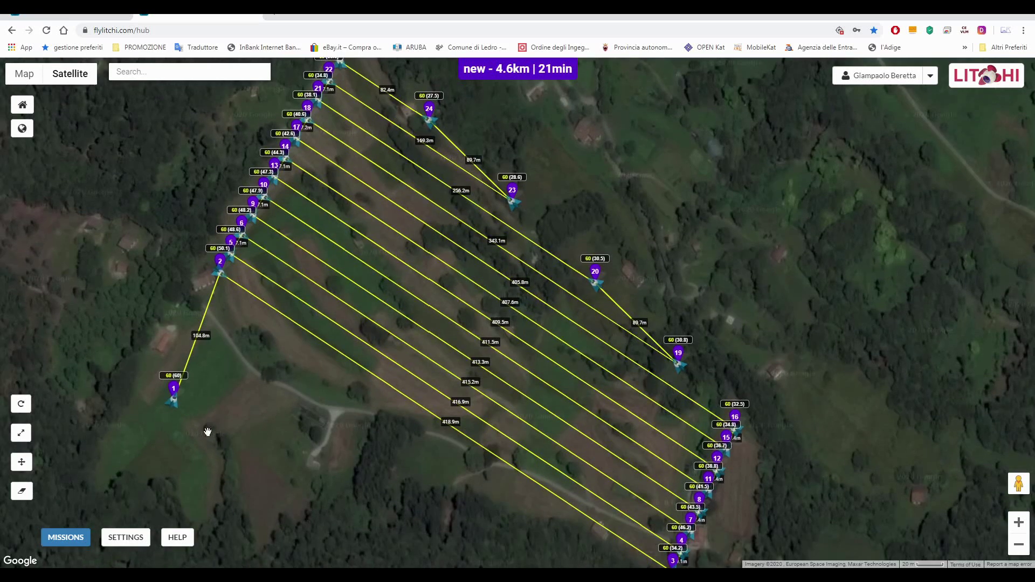
click(174, 389)
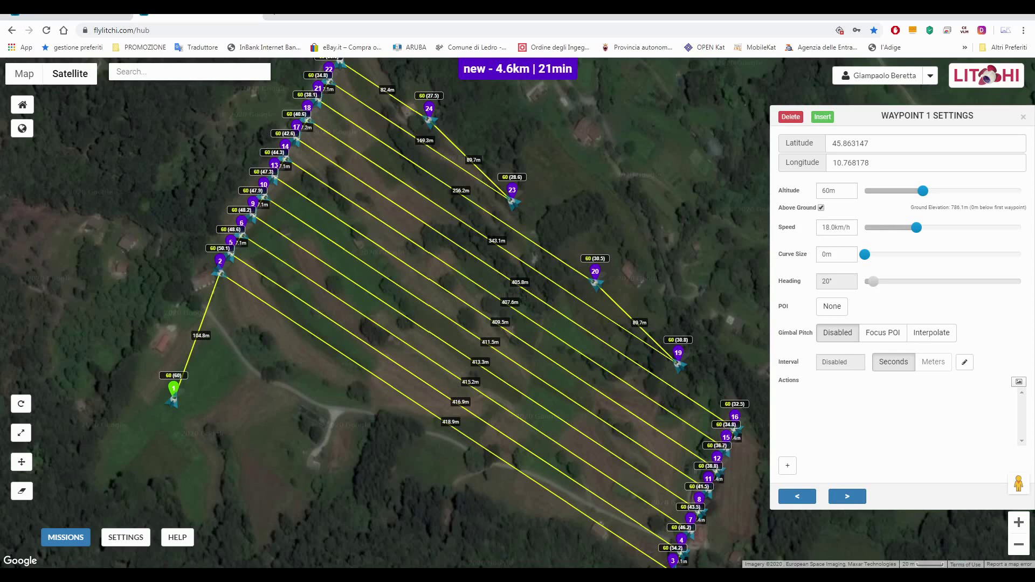
Switch to the Excel workbook and check the set drone speed in B36 and its km/h conversion in D36 of DATI CAMERA E ROTTA
key(alt+Tab)
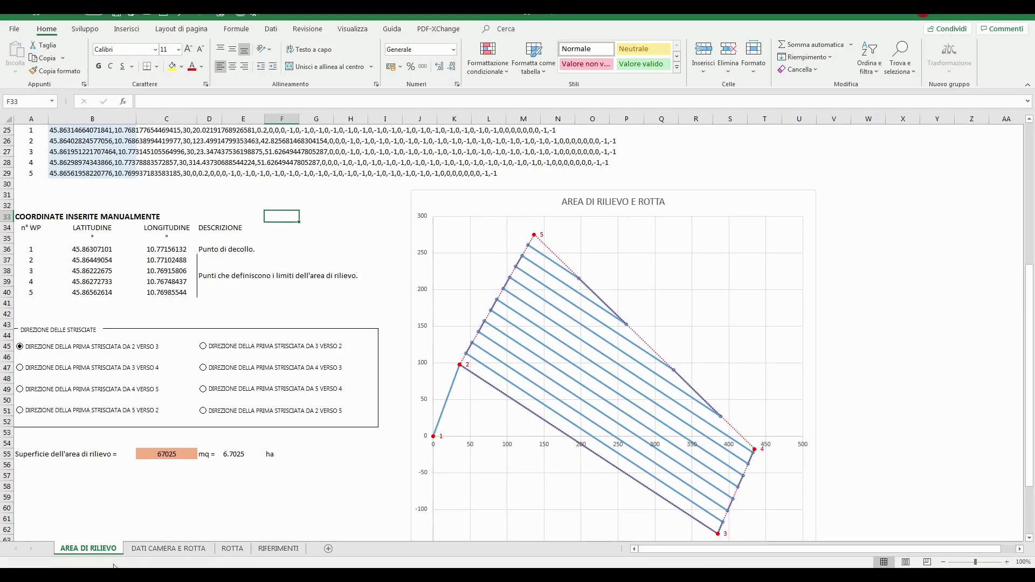
click(175, 552)
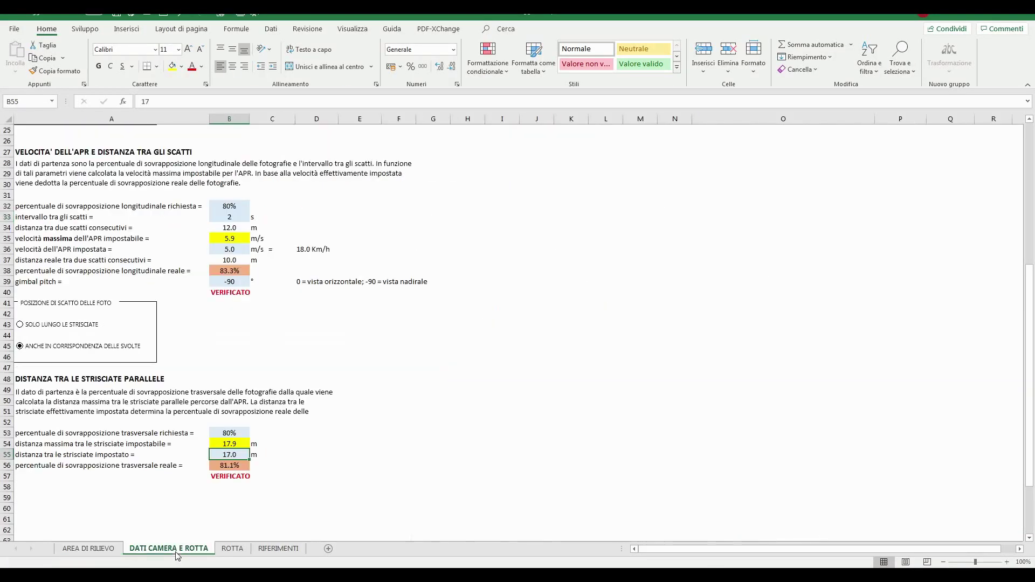
click(228, 250)
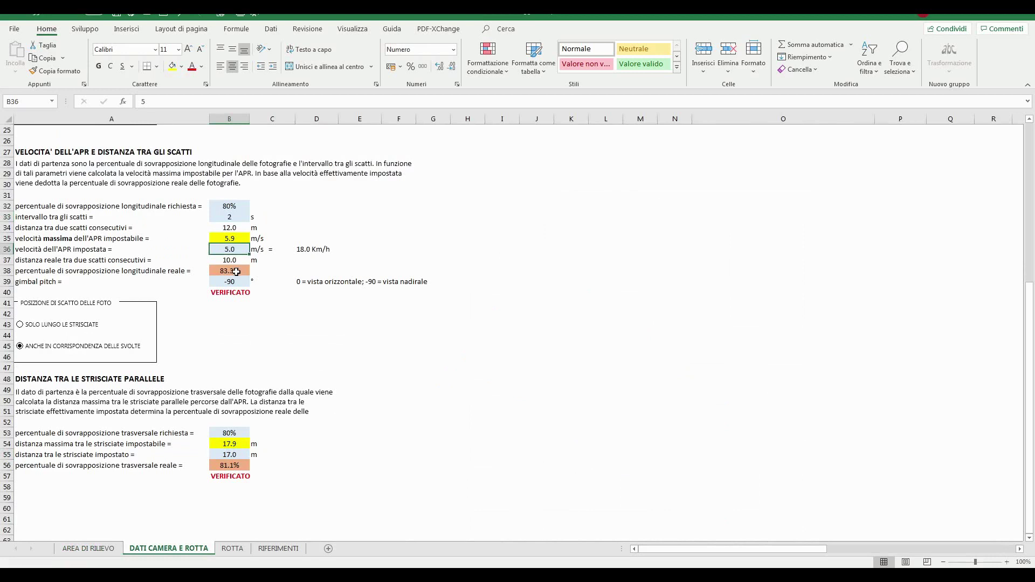
click(301, 250)
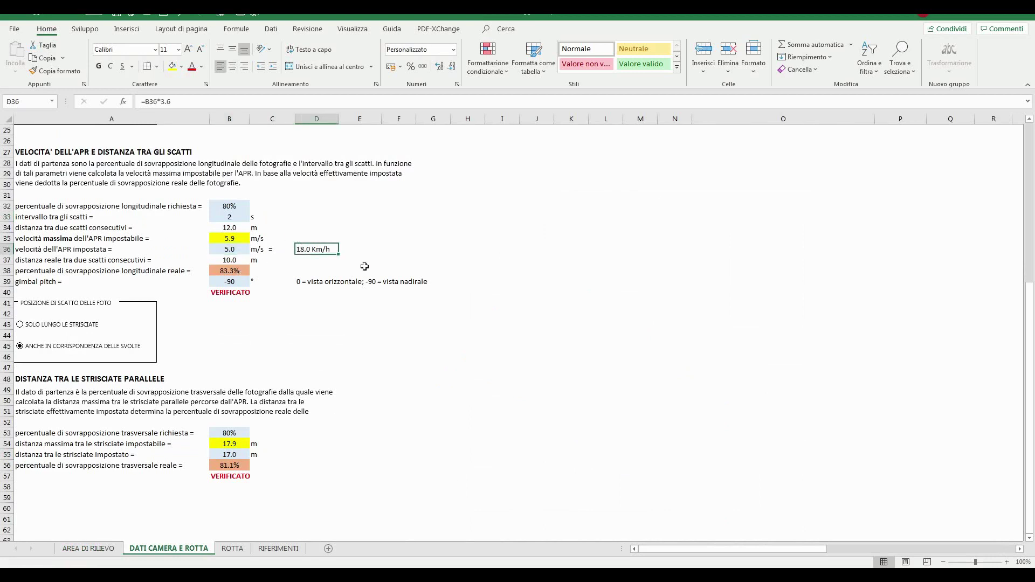
Switch back to Litchi and review the cruising speed in the general mission settings
key(alt+Tab)
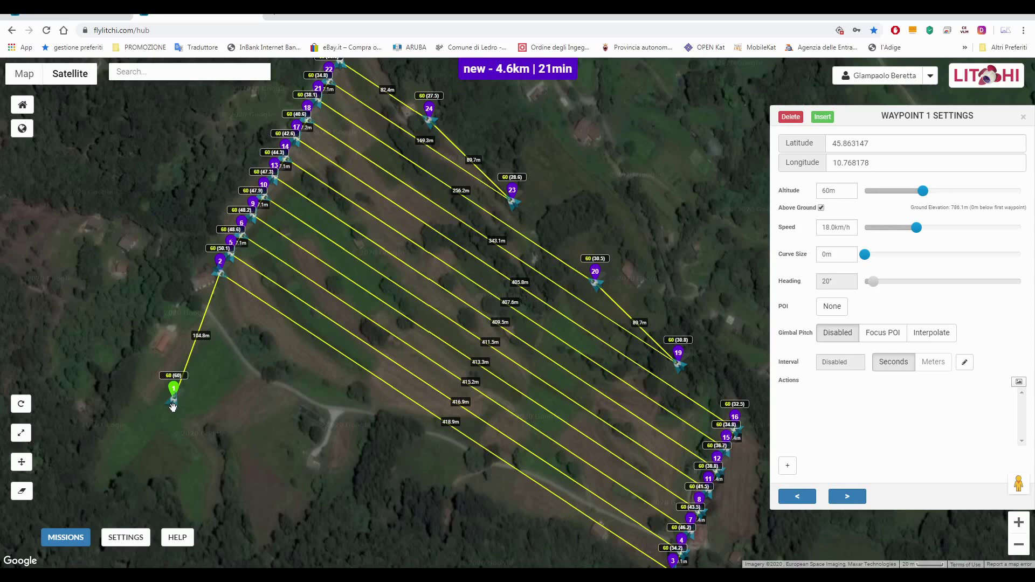
click(137, 539)
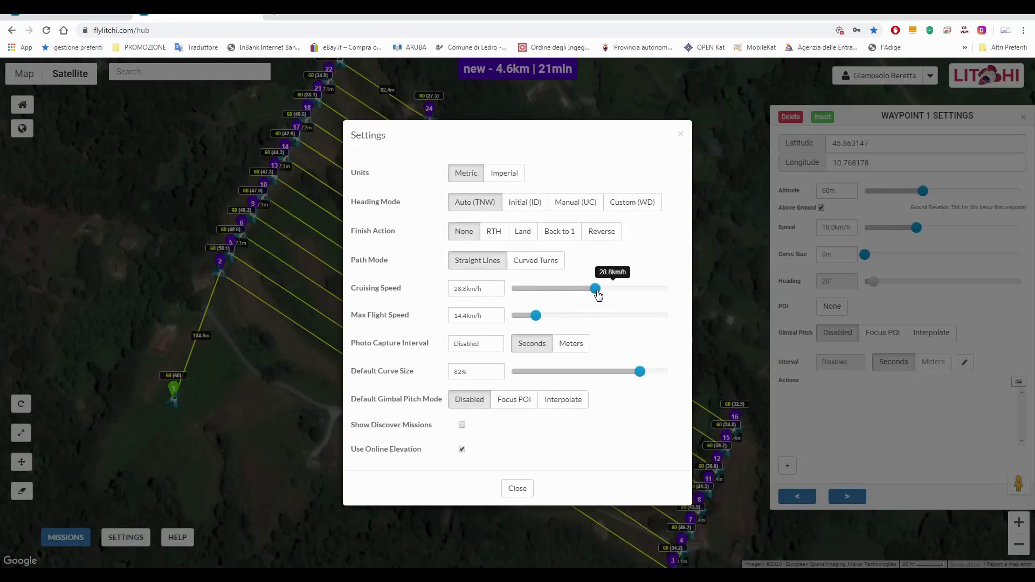
click(682, 138)
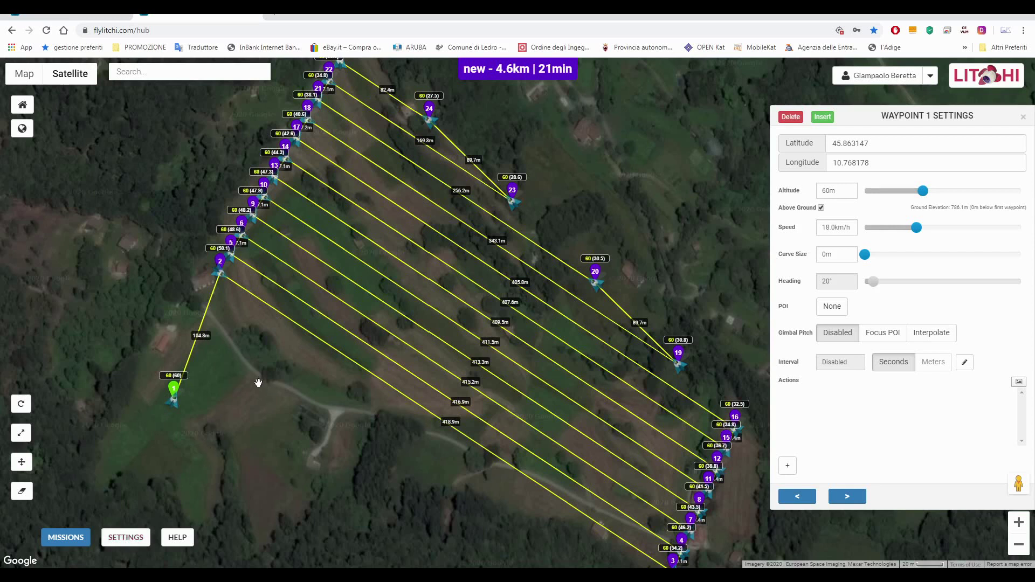
Open waypoint 2's settings and compare its actions with the gimbal pitch in cell B39 of the Excel workbook's DATI CAMERA E ROTTA sheet
click(849, 496)
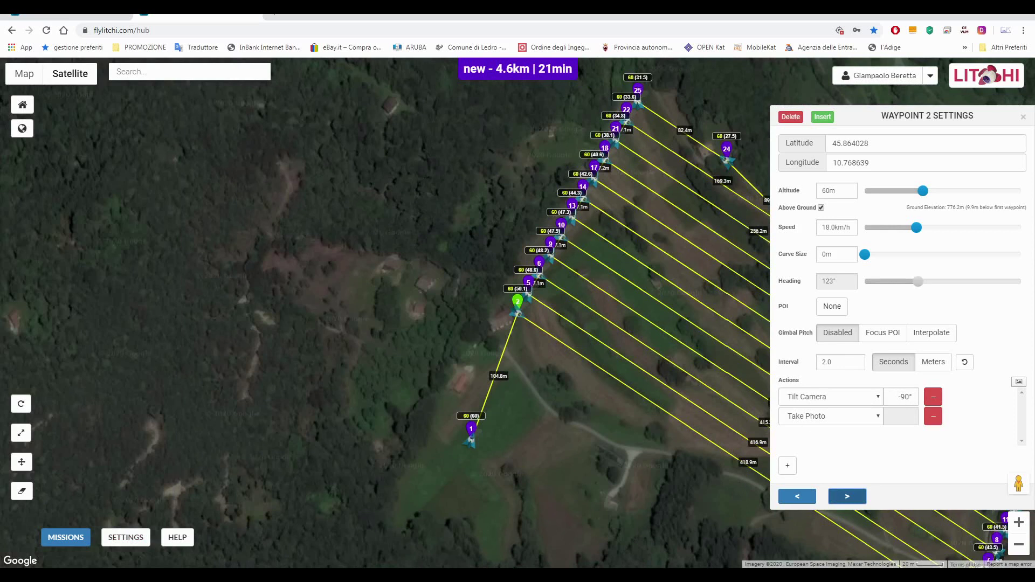
key(alt+Tab)
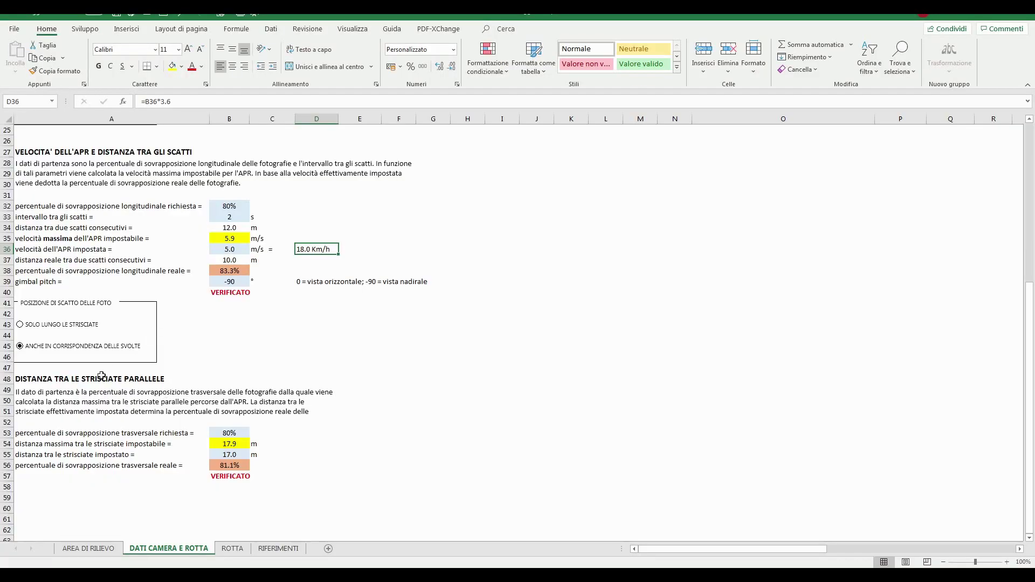
scroll(102, 375, up, 8)
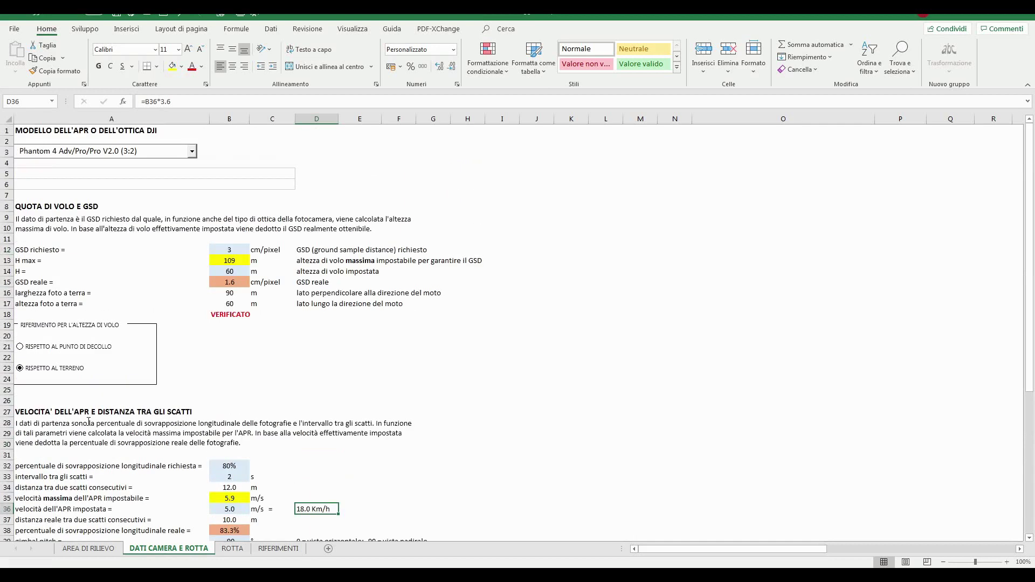
scroll(75, 463, down, 6)
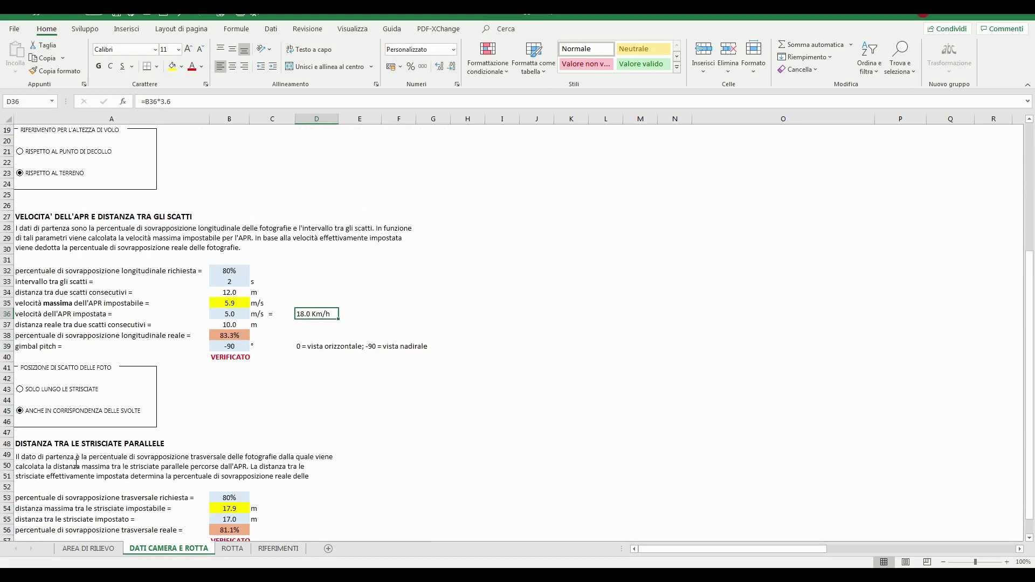
click(89, 549)
click(162, 549)
scroll(154, 428, up, 6)
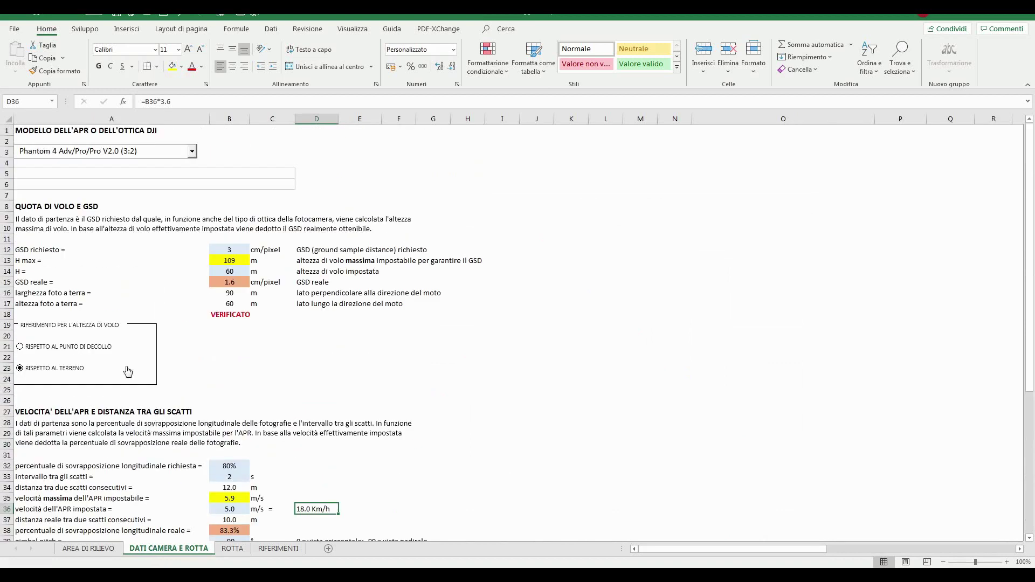
scroll(129, 372, down, 6)
click(228, 348)
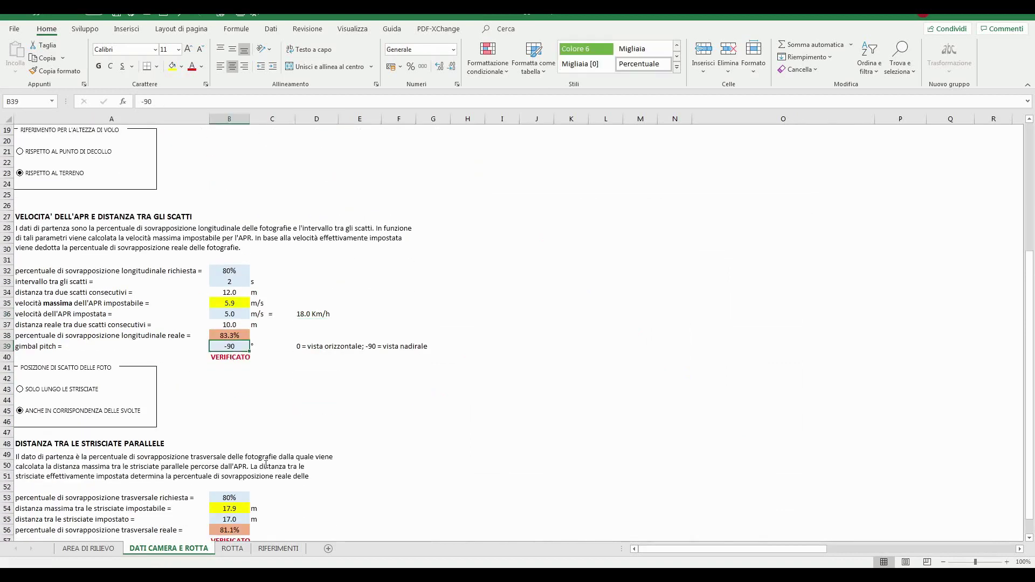
Return to Litchi and review the camera actions and photo interval of waypoints 2 through 5 in sequence
key(alt+Tab)
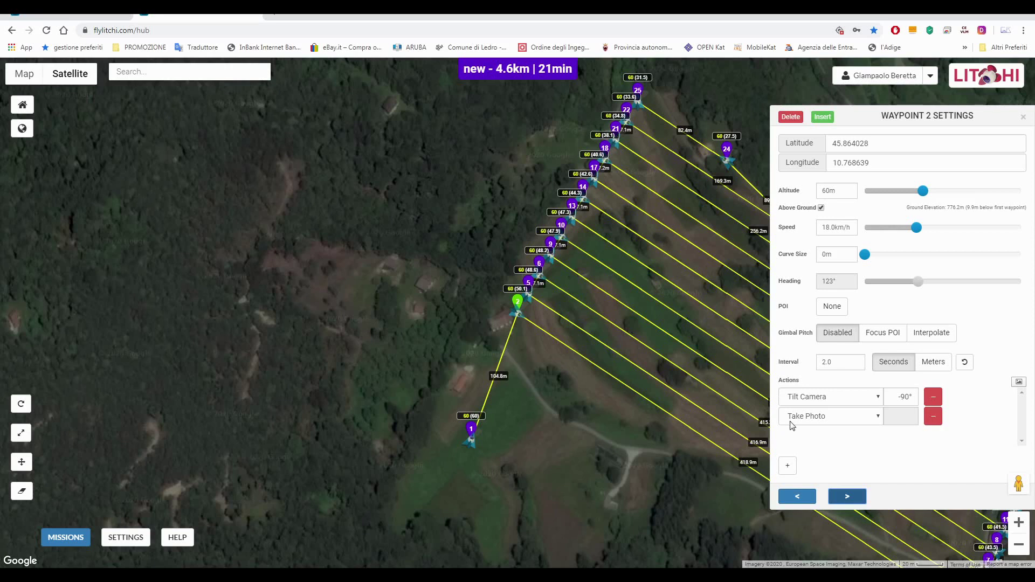
drag(593, 425, 319, 392)
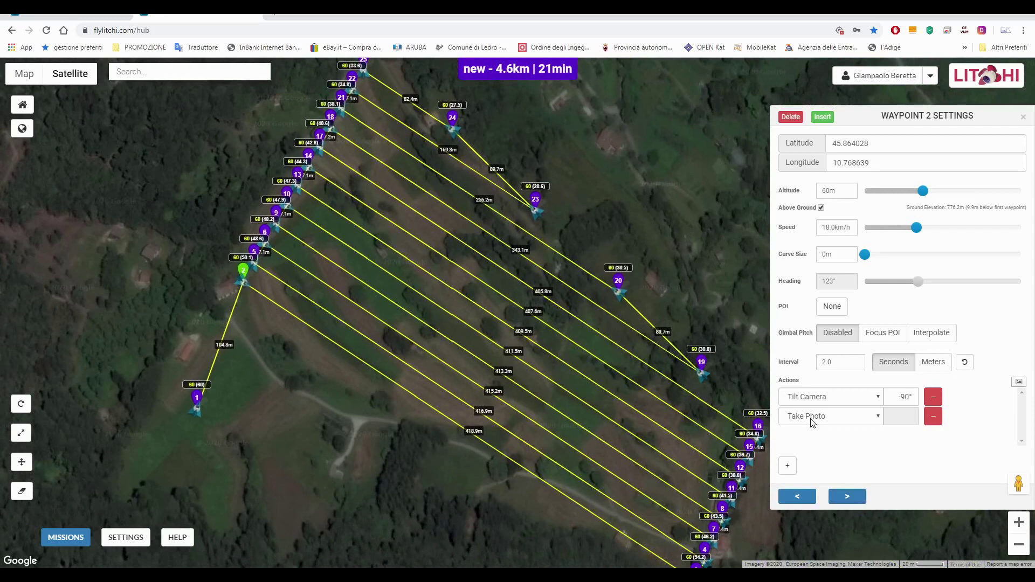
click(848, 496)
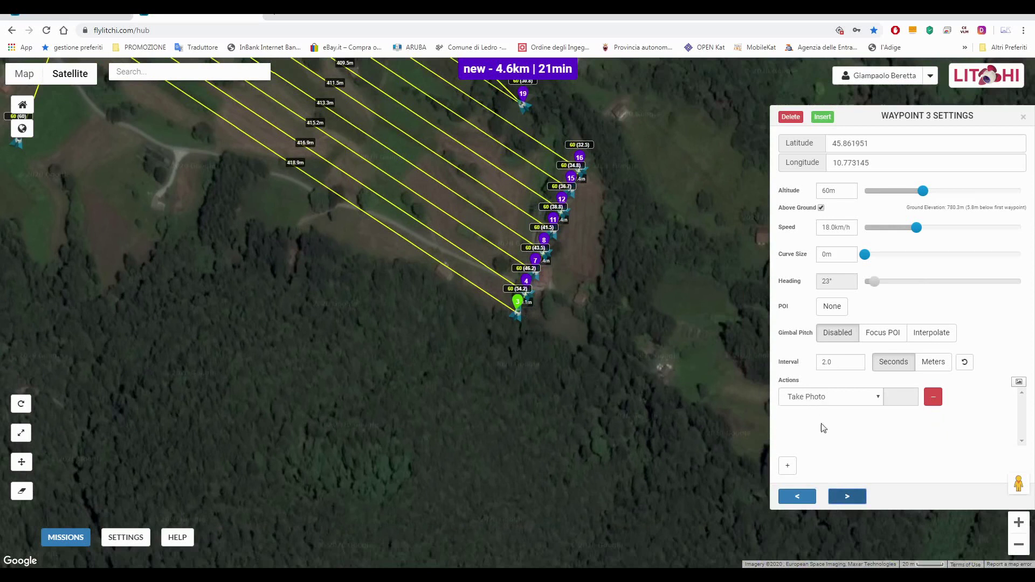
click(847, 497)
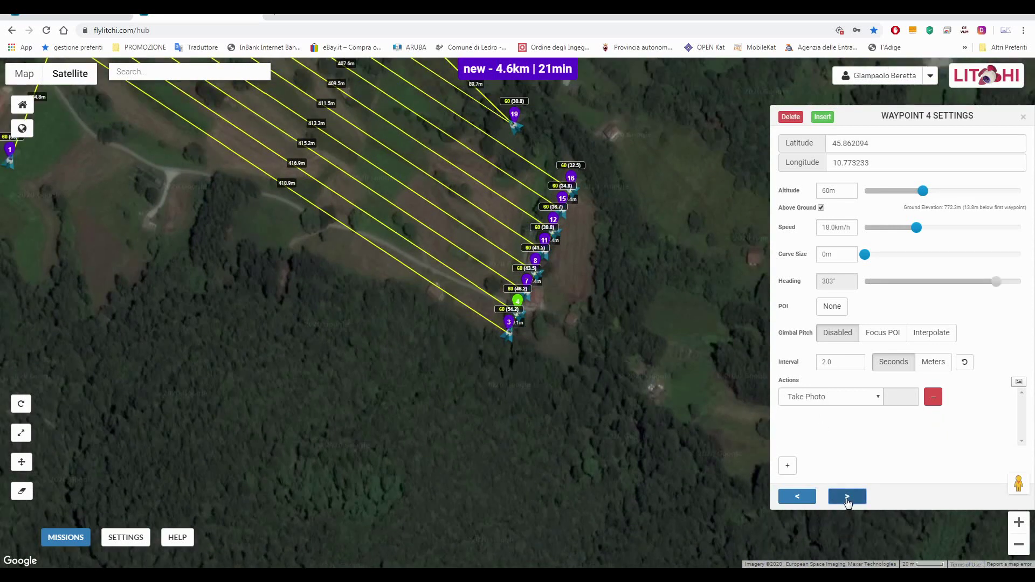
click(847, 497)
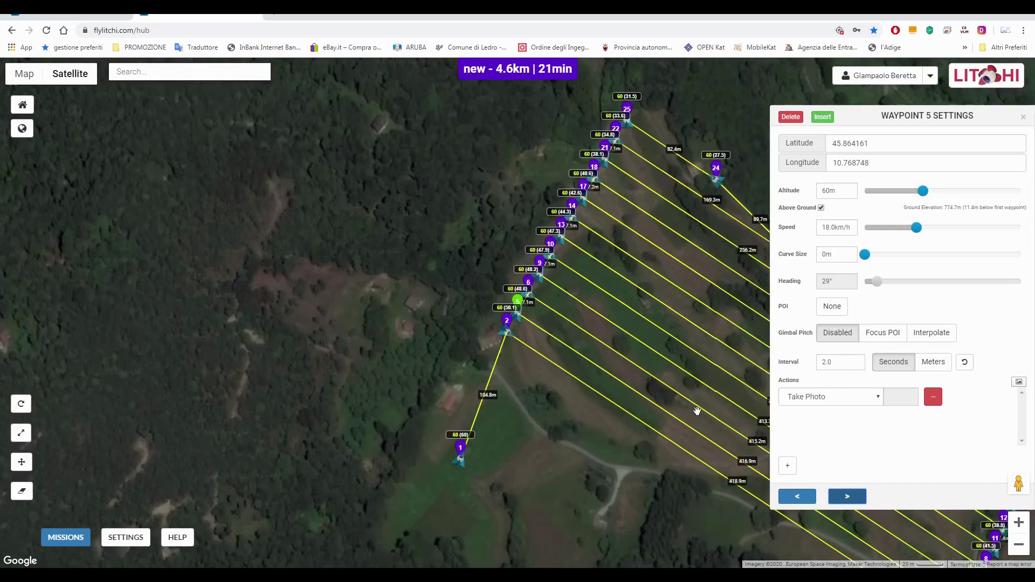
Inspect the photo interval and actions of the final waypoint, 25, and close its settings
drag(439, 250, 167, 230)
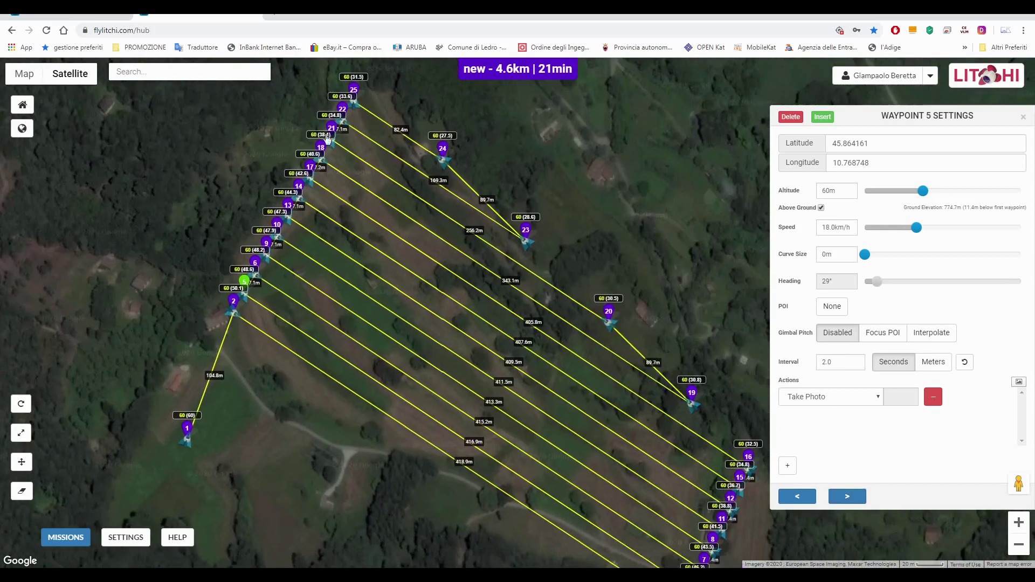
scroll(380, 88, up, 2)
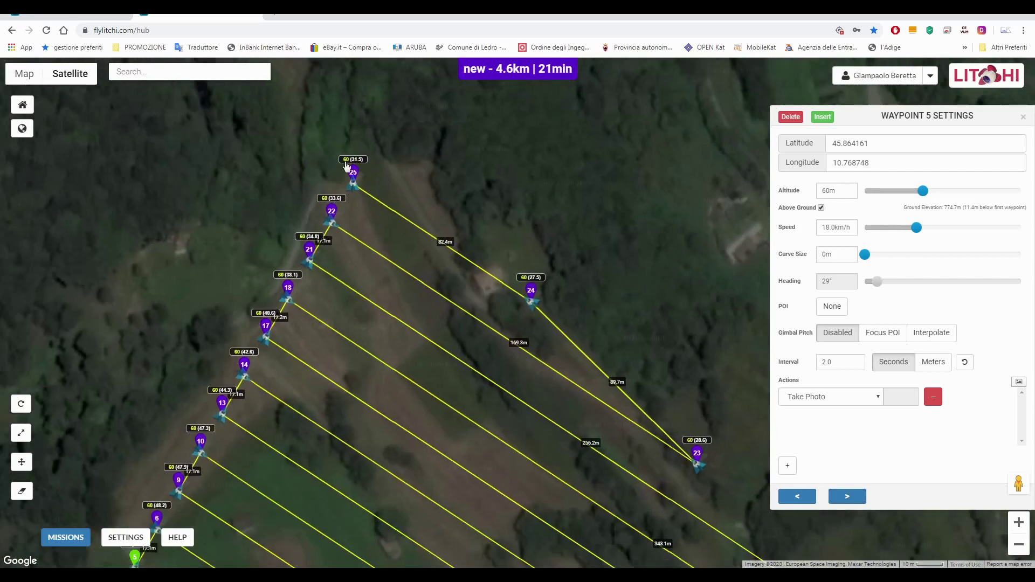
click(354, 173)
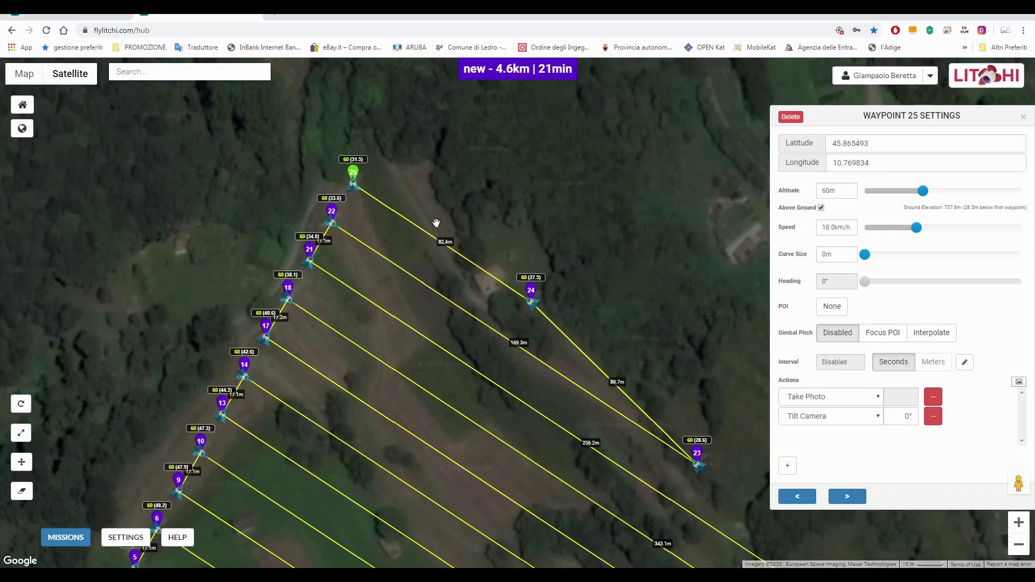
scroll(436, 223, down, 1)
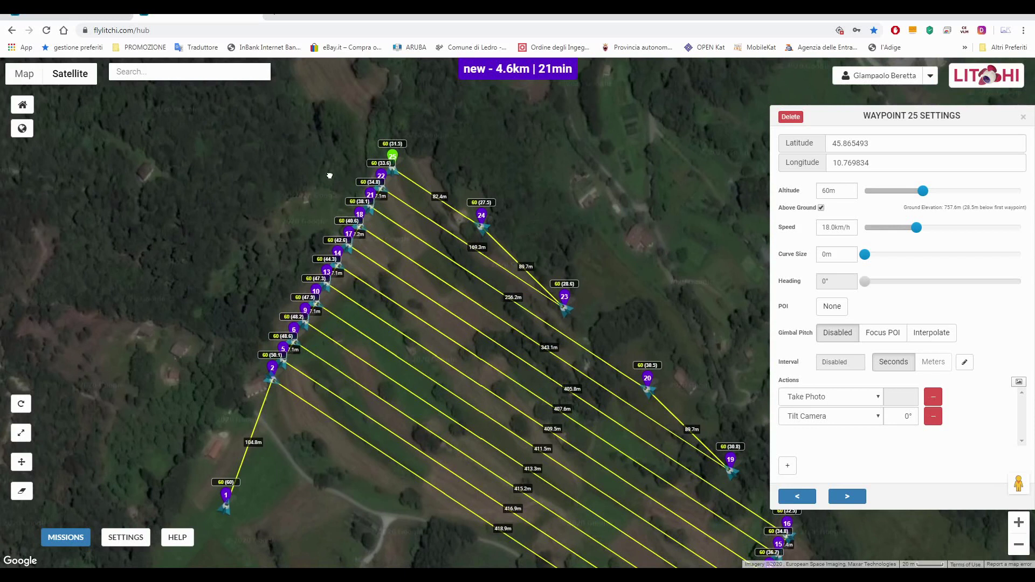
drag(330, 176, 338, 147)
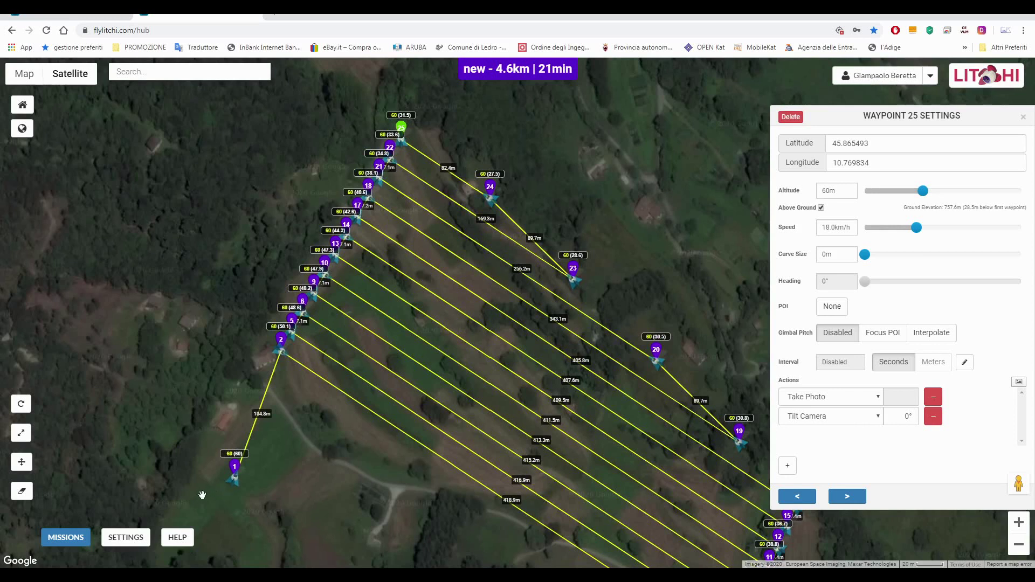
click(1024, 117)
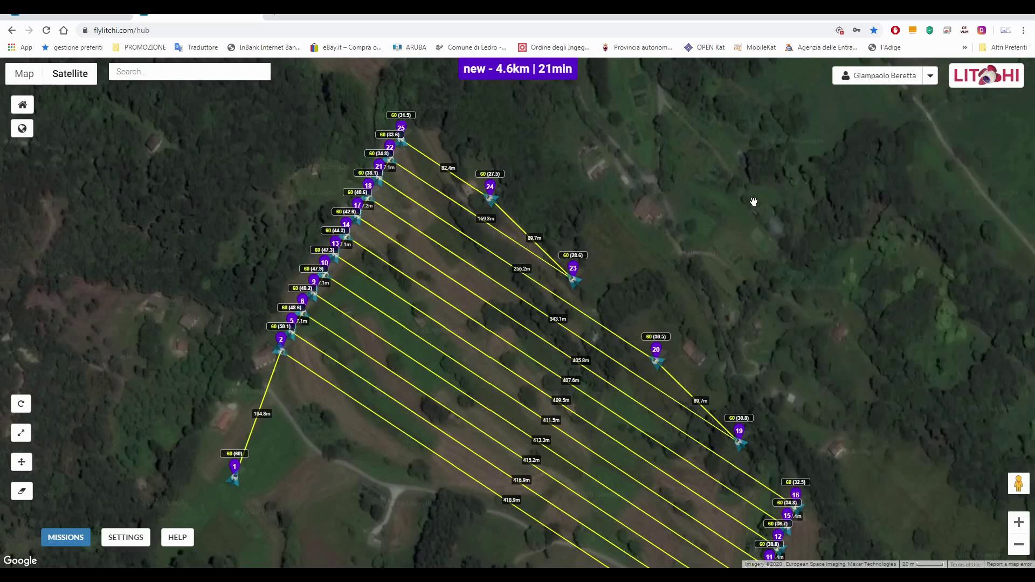
Review the path mode in the general mission settings and close them
drag(322, 474, 285, 433)
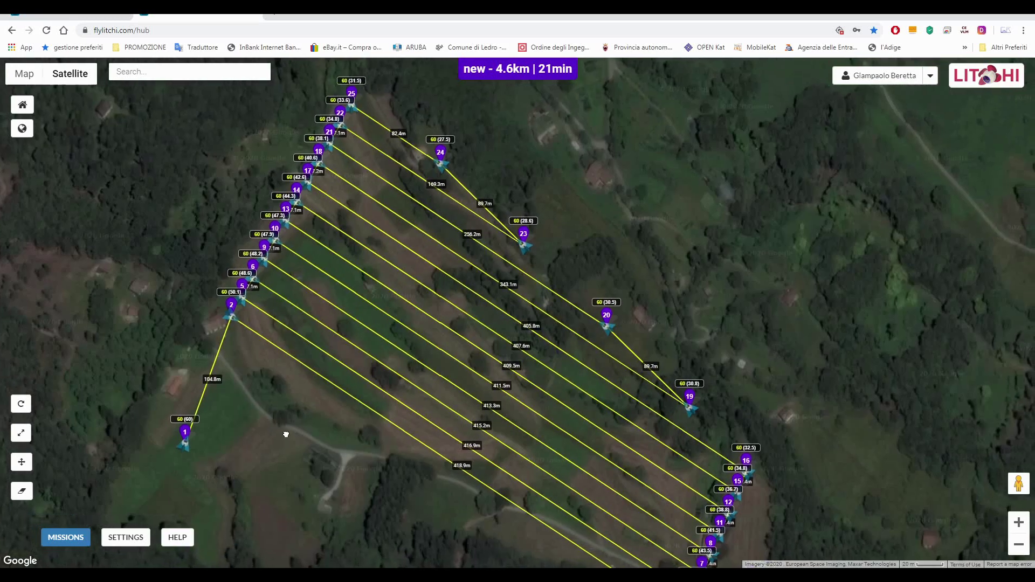
click(124, 539)
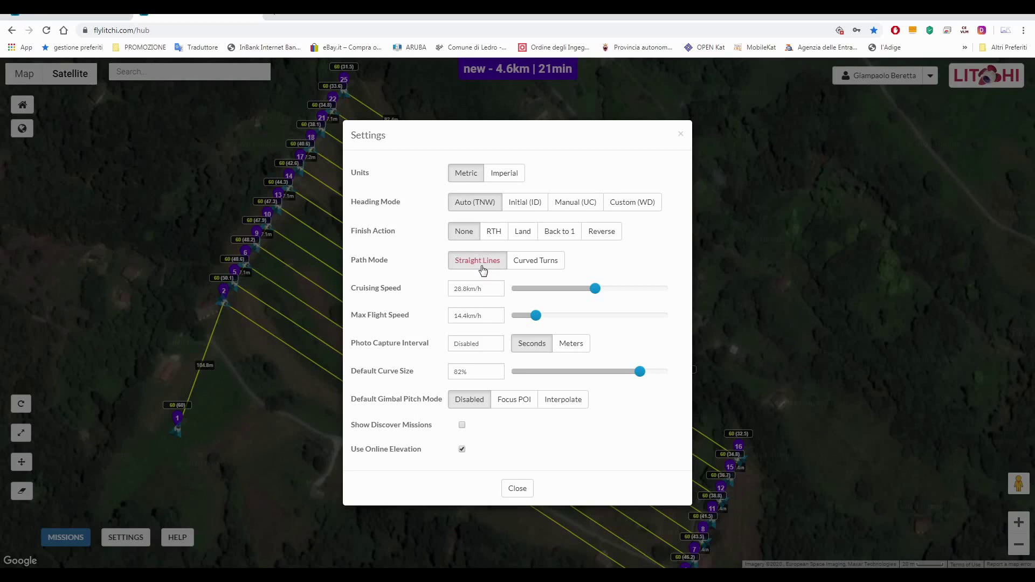
click(681, 134)
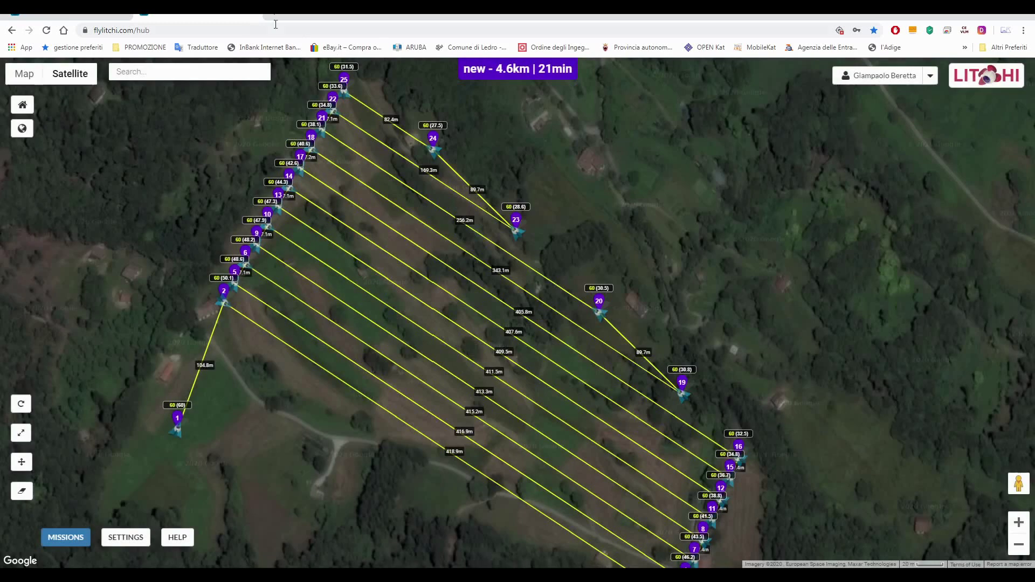
Duplicate the Litchi page in the browser and import ROTTA.csv there into a new mission
right_click(215, 12)
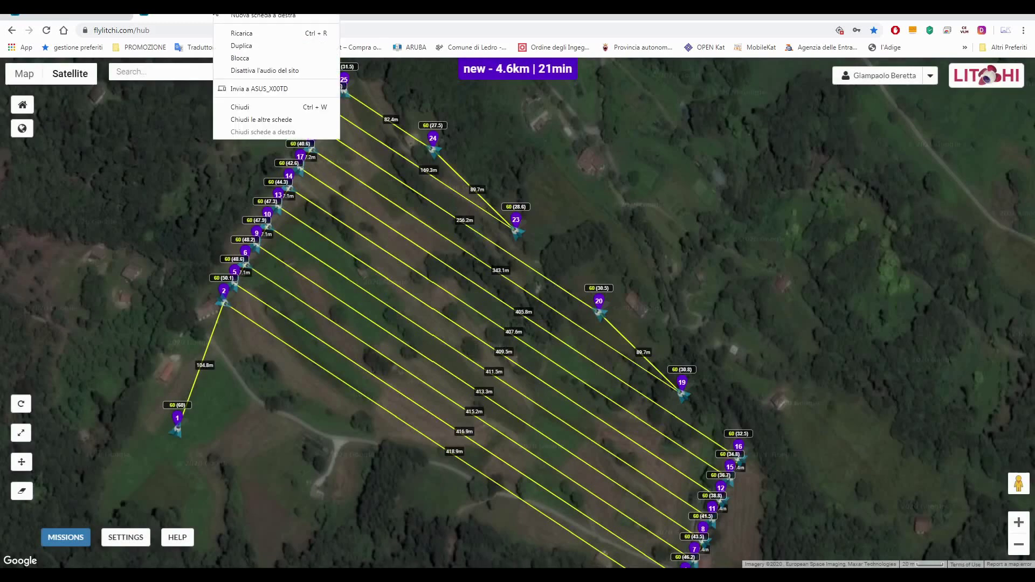
click(253, 44)
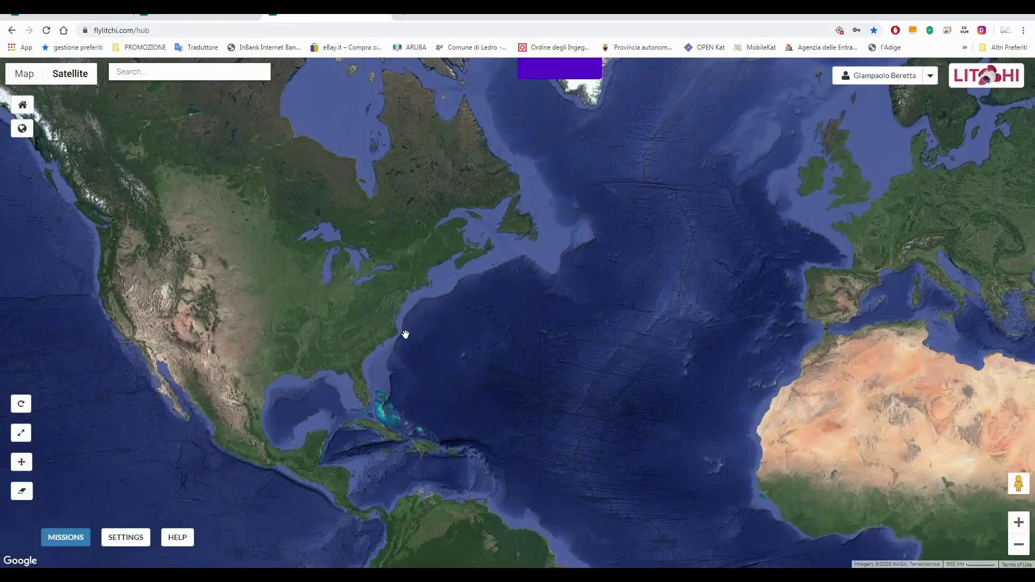
click(73, 539)
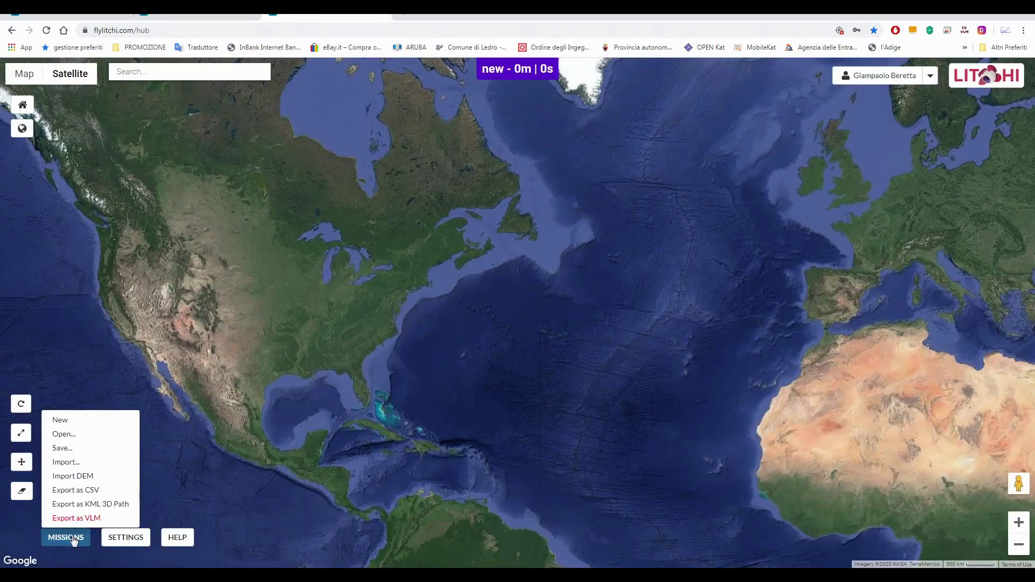
click(82, 467)
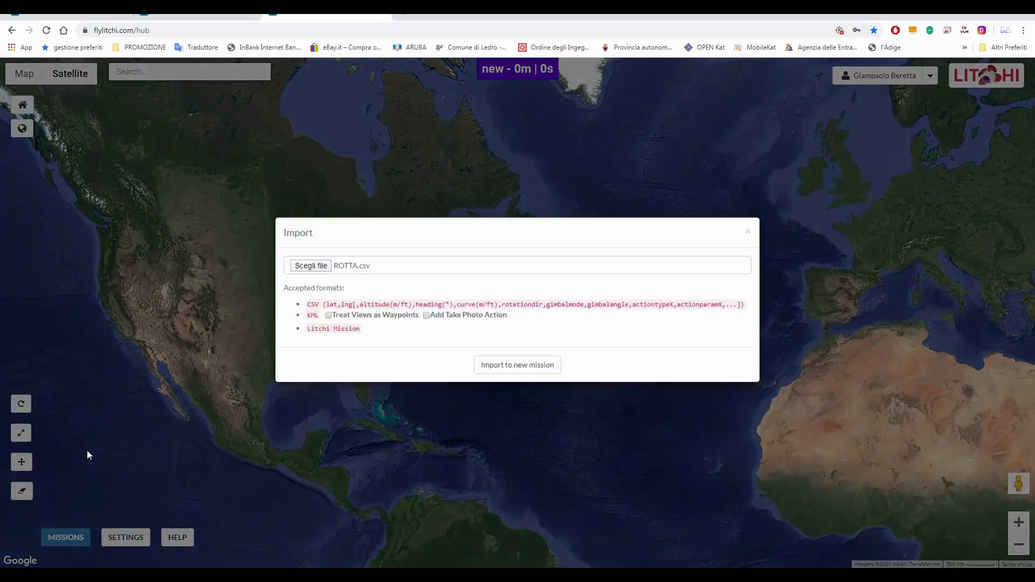
click(550, 377)
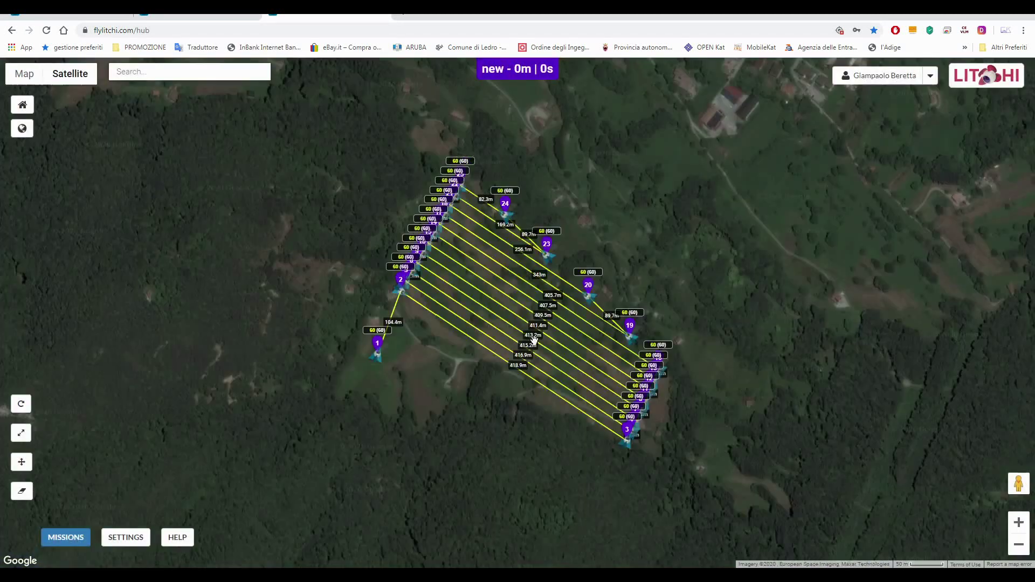
Look over the imported route on the map and review the heading mode options in the general mission settings
scroll(418, 283, up, 2)
drag(446, 390, 358, 374)
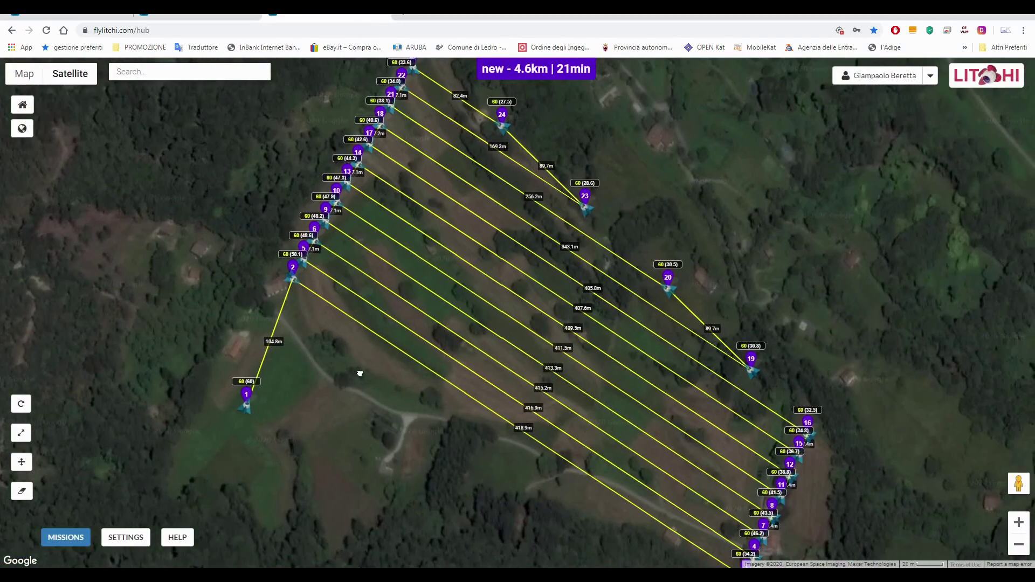
drag(508, 464, 453, 438)
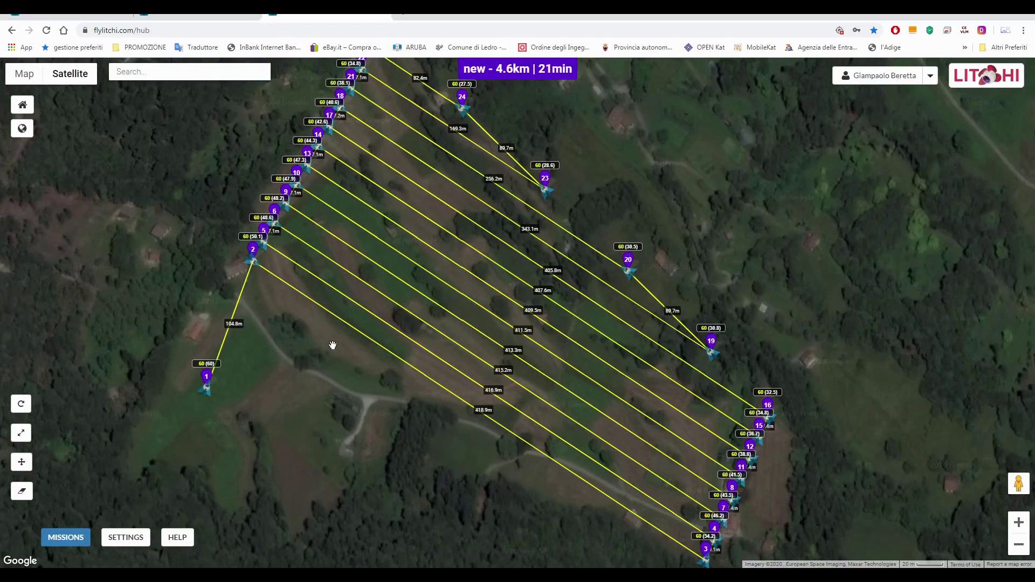
drag(333, 346, 322, 333)
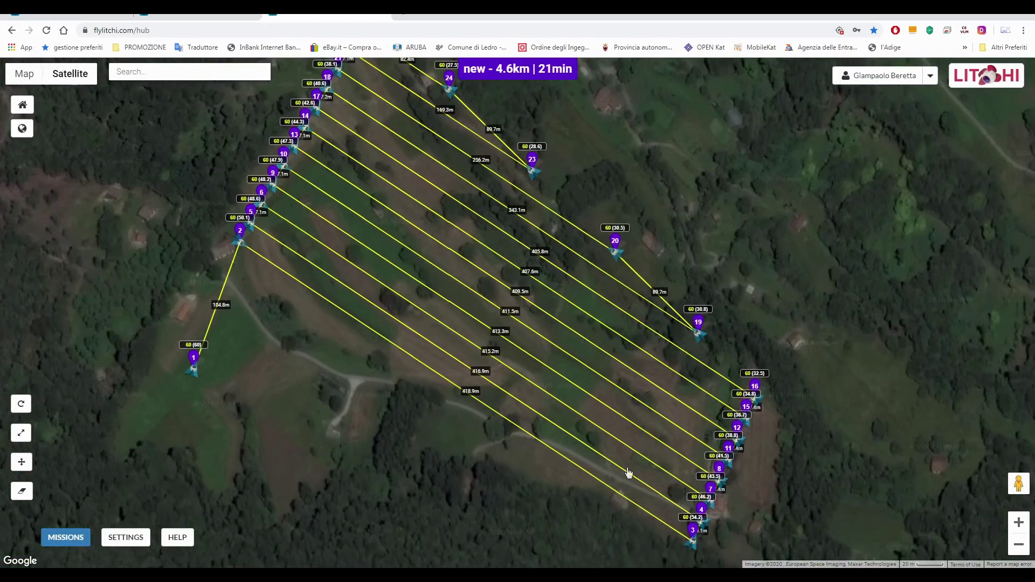
click(141, 538)
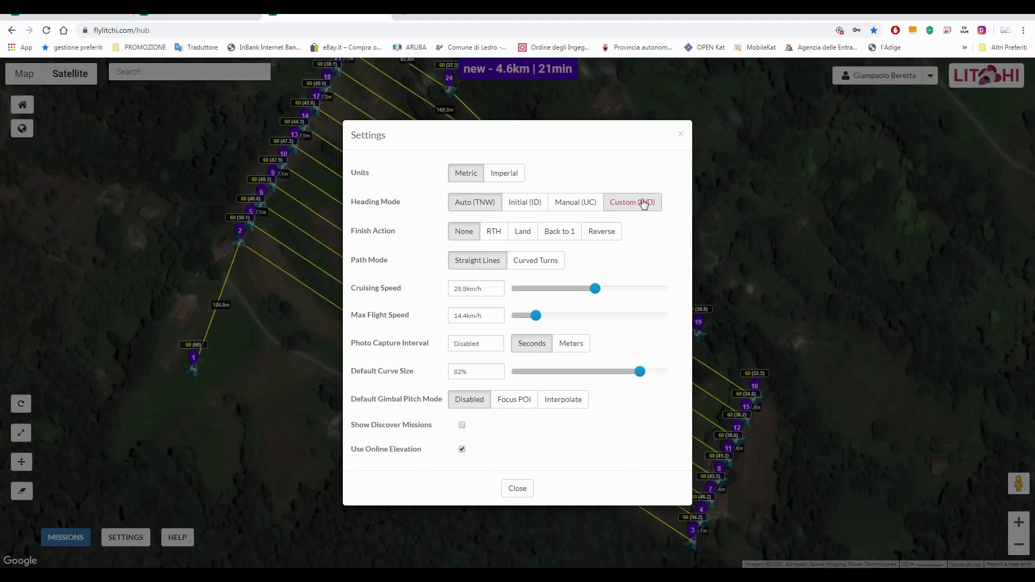
click(680, 134)
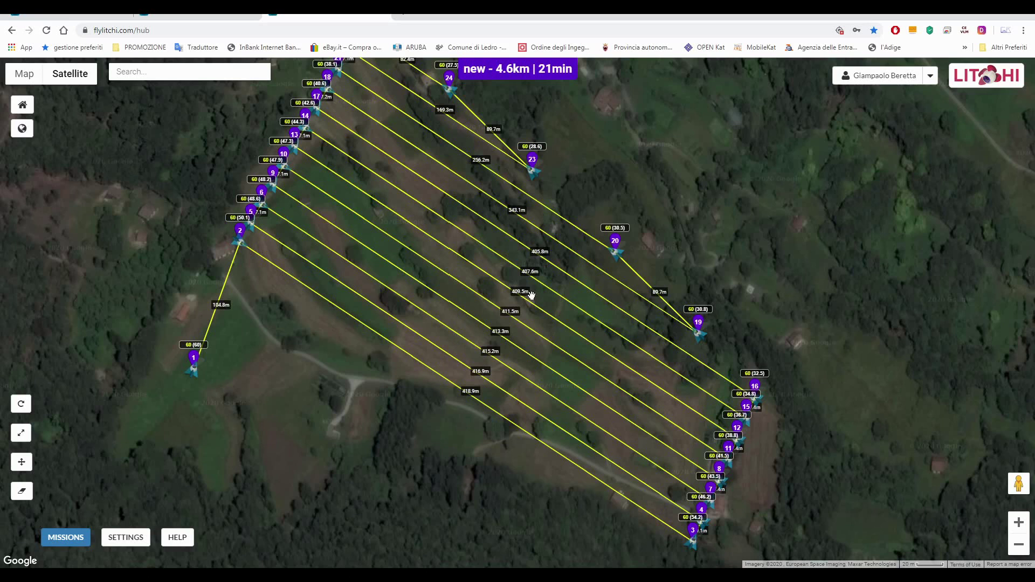
Select all waypoints except waypoint 1 for batch editing and try to change their heading
drag(615, 183, 569, 205)
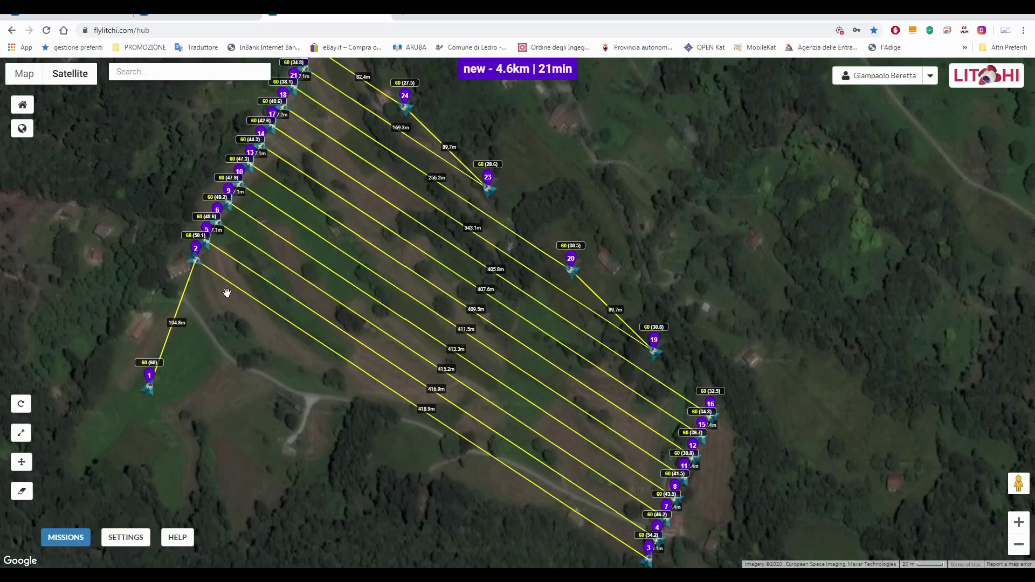
click(195, 250)
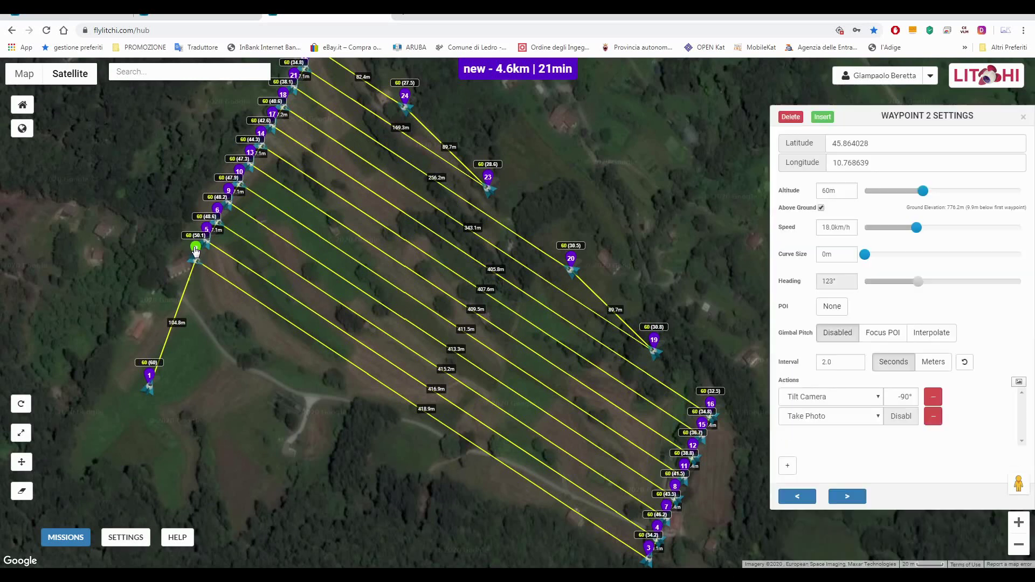
ctrl+click(649, 548)
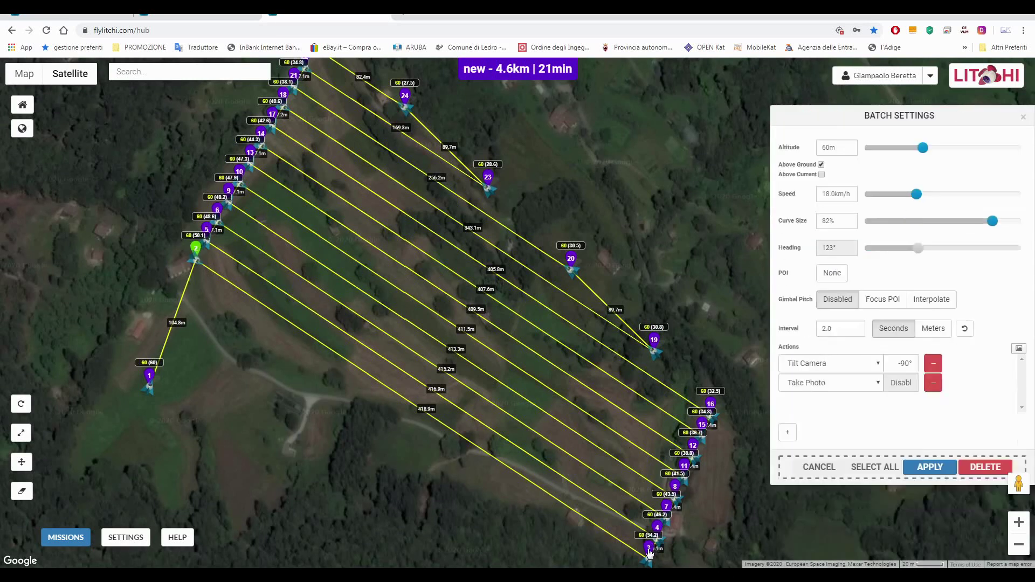
click(876, 480)
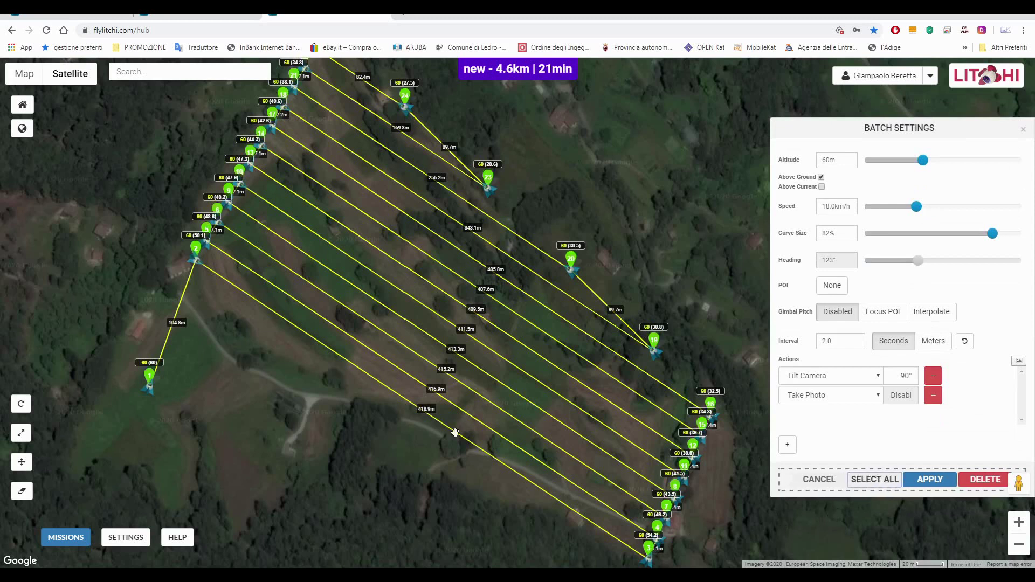
ctrl+click(150, 380)
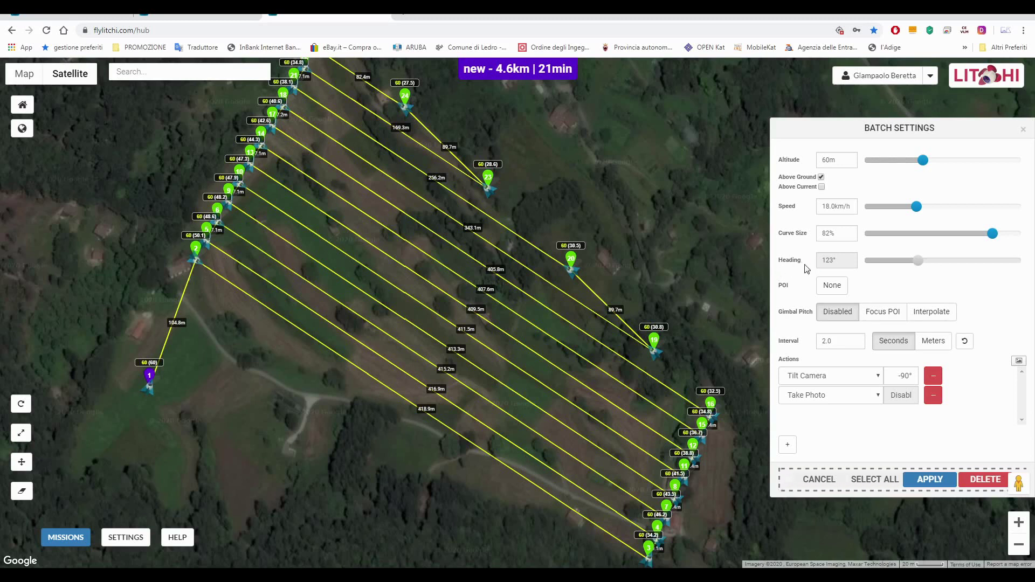
mouse_move(916, 216)
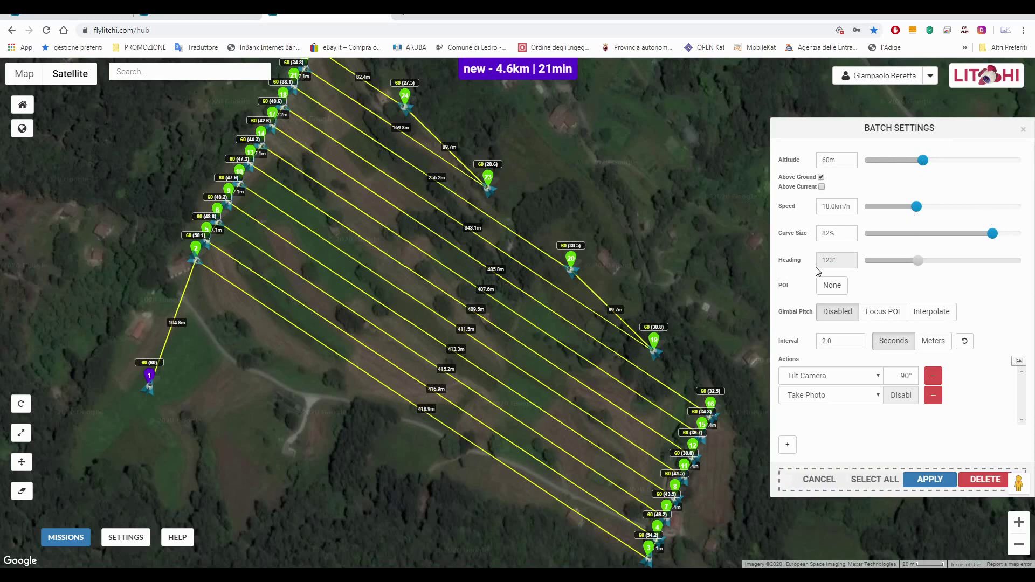
click(869, 253)
Switch the heading mode to Custom (WD) and back to Auto (TNW), and check waypoint 2's heading
click(124, 538)
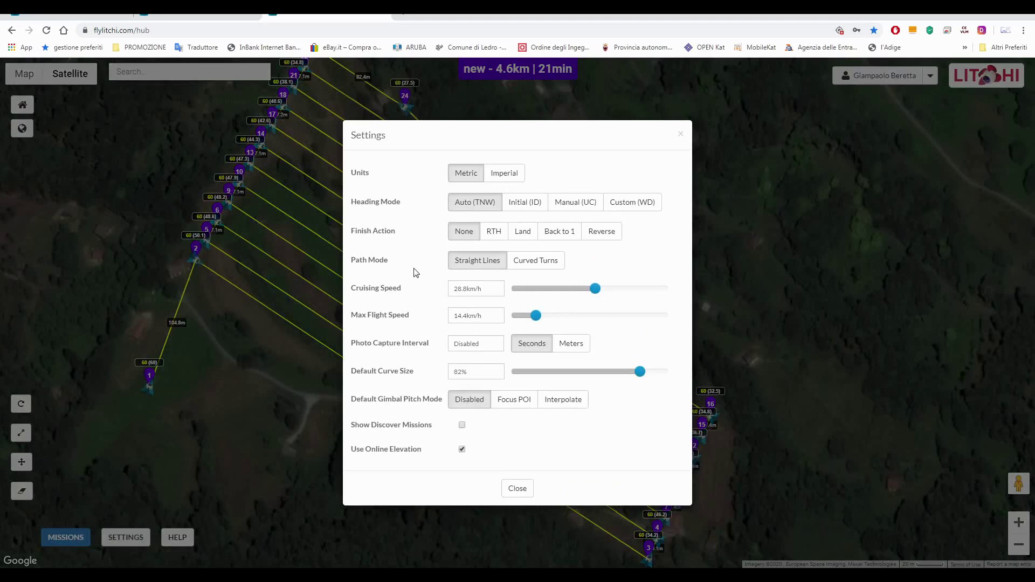
click(638, 206)
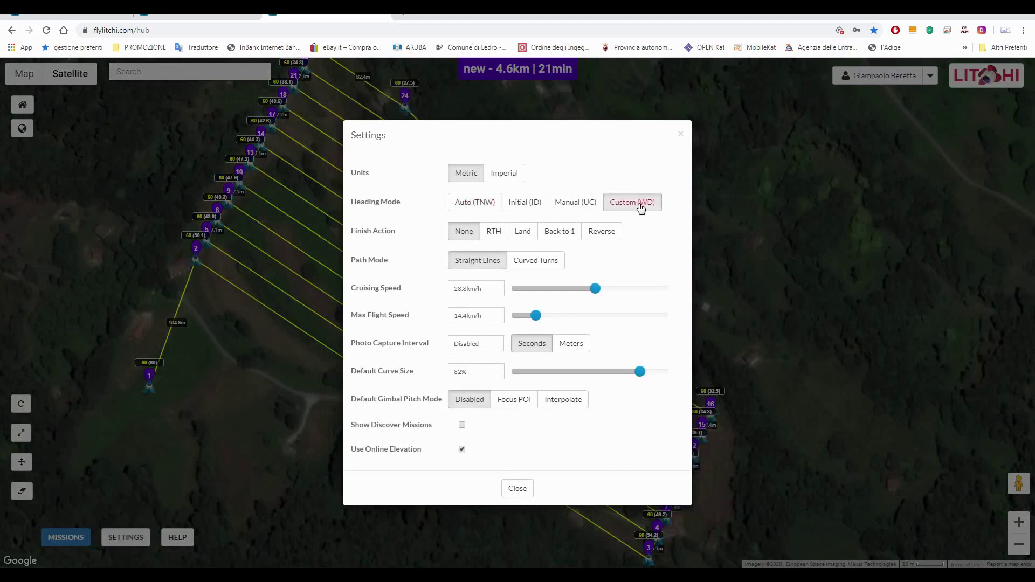
click(681, 135)
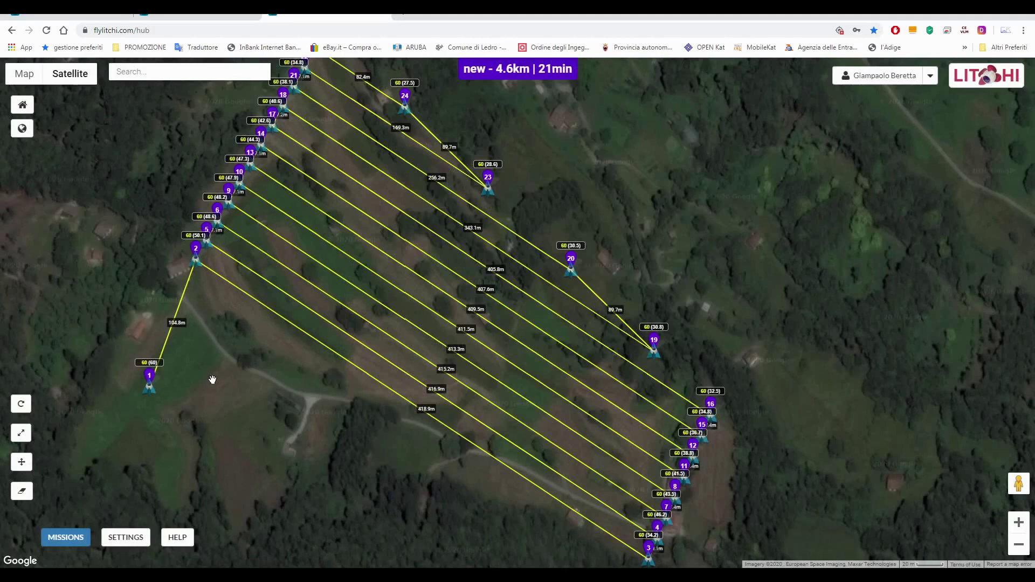
click(117, 541)
click(467, 207)
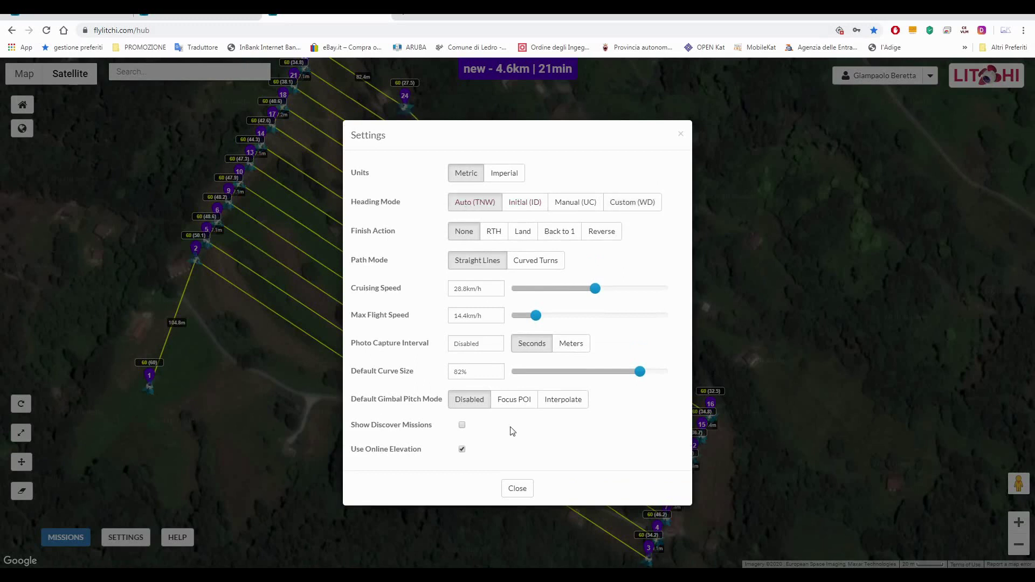
click(518, 488)
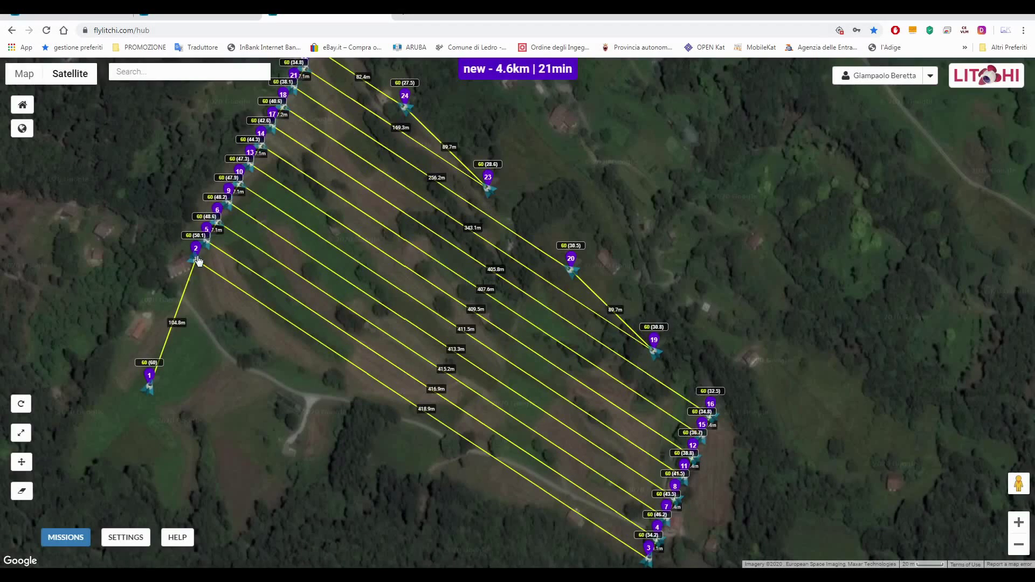
click(196, 248)
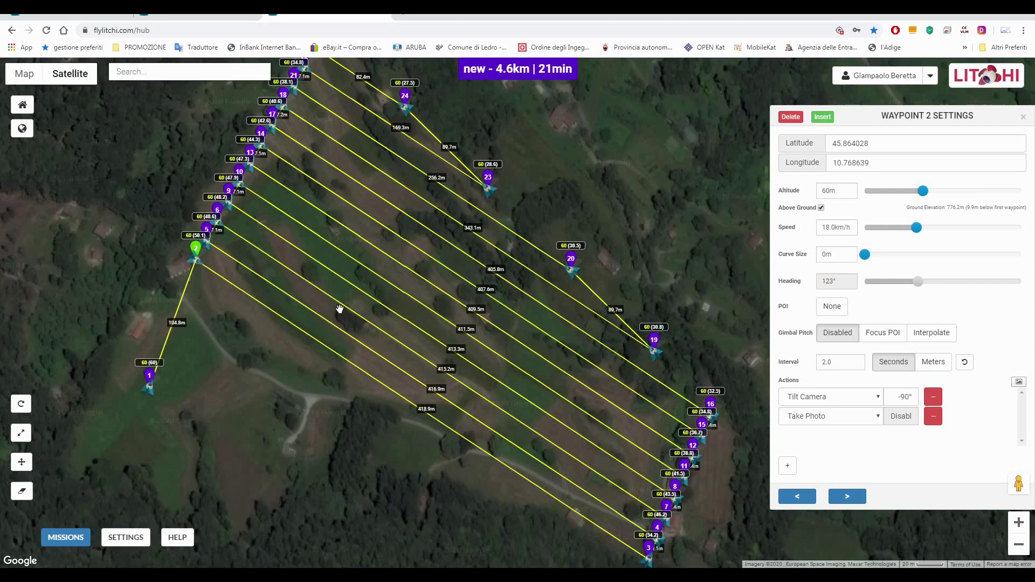
key(Escape)
Set the mission's heading mode to Custom (WD) and close the general settings
click(139, 539)
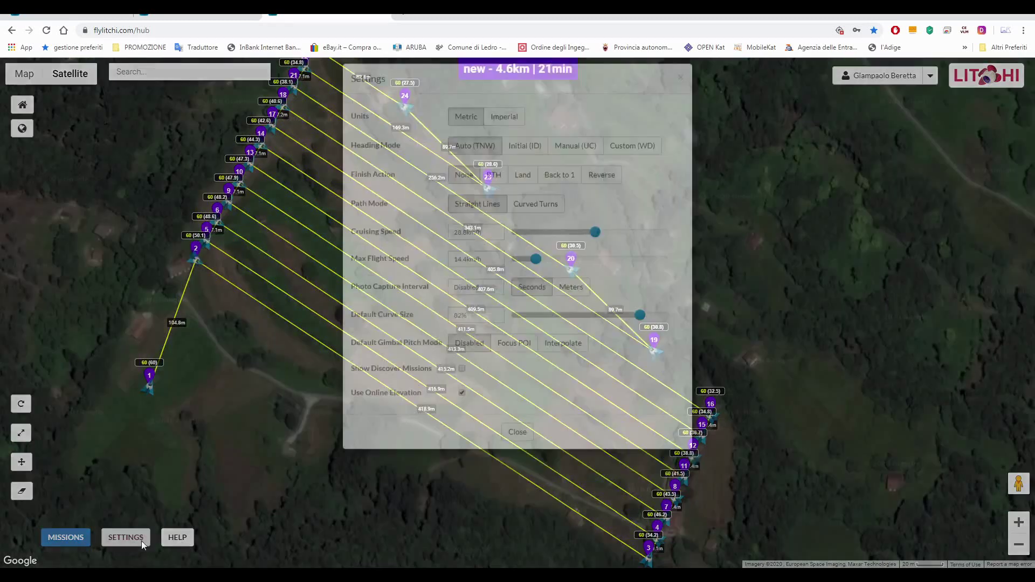
click(625, 203)
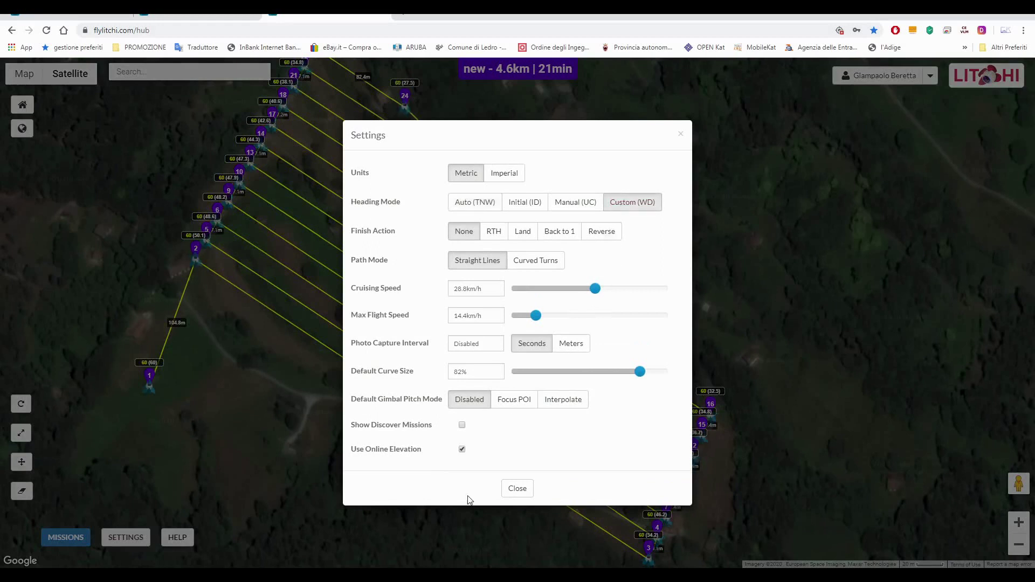
click(517, 488)
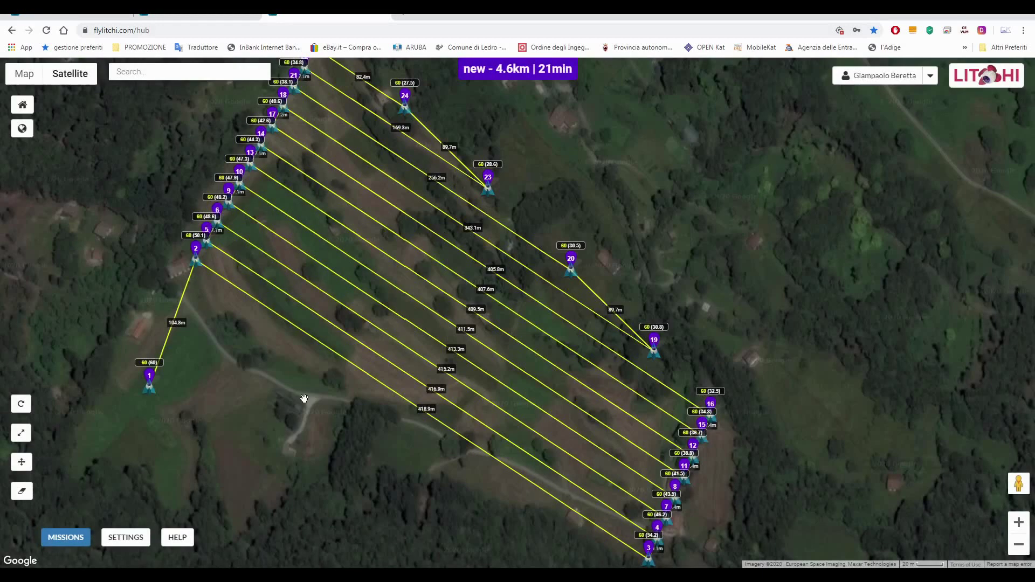
Batch-edit all waypoints except waypoint 1 to a heading of 33° and apply the change
click(196, 252)
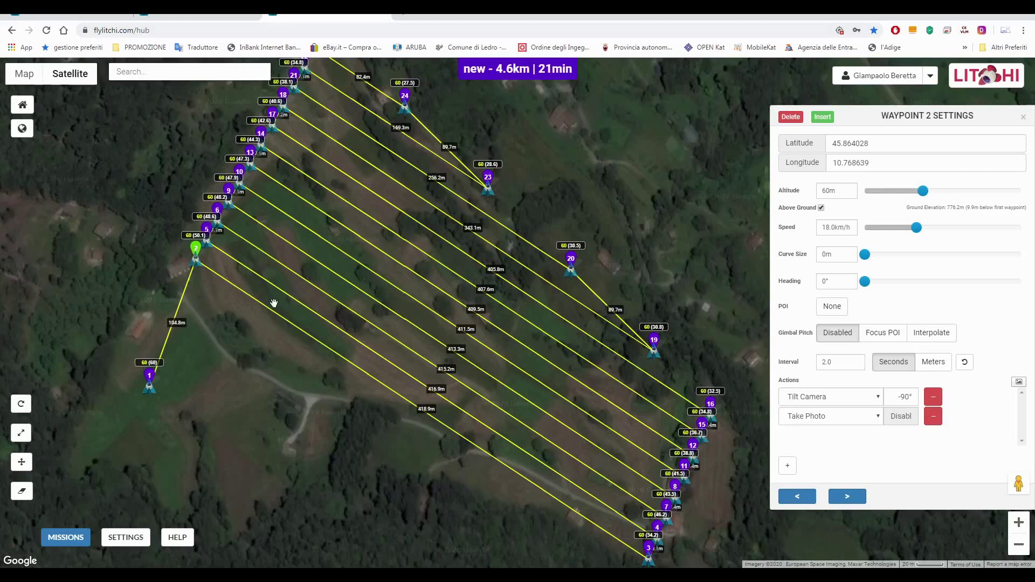
ctrl+click(650, 550)
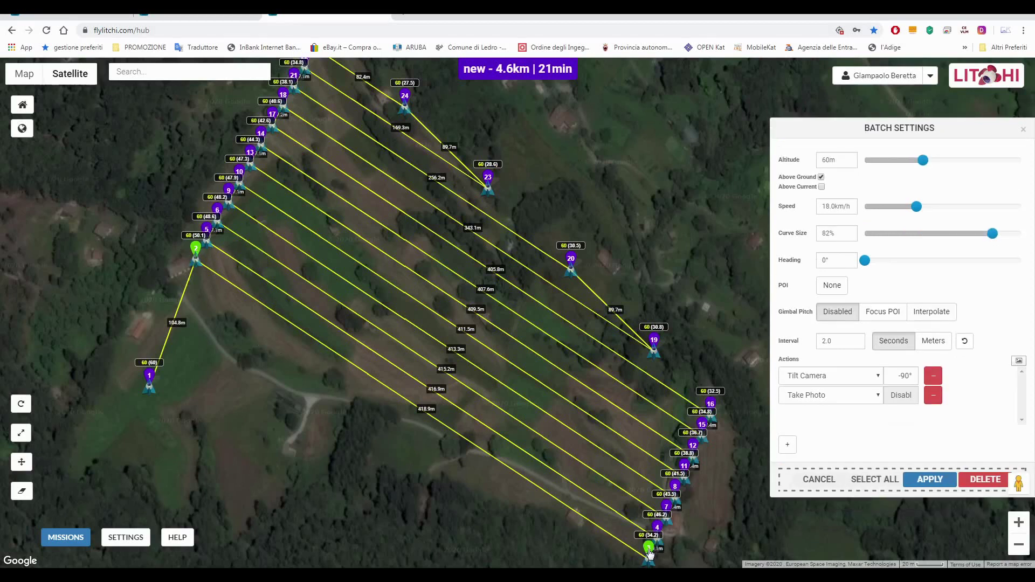
click(886, 480)
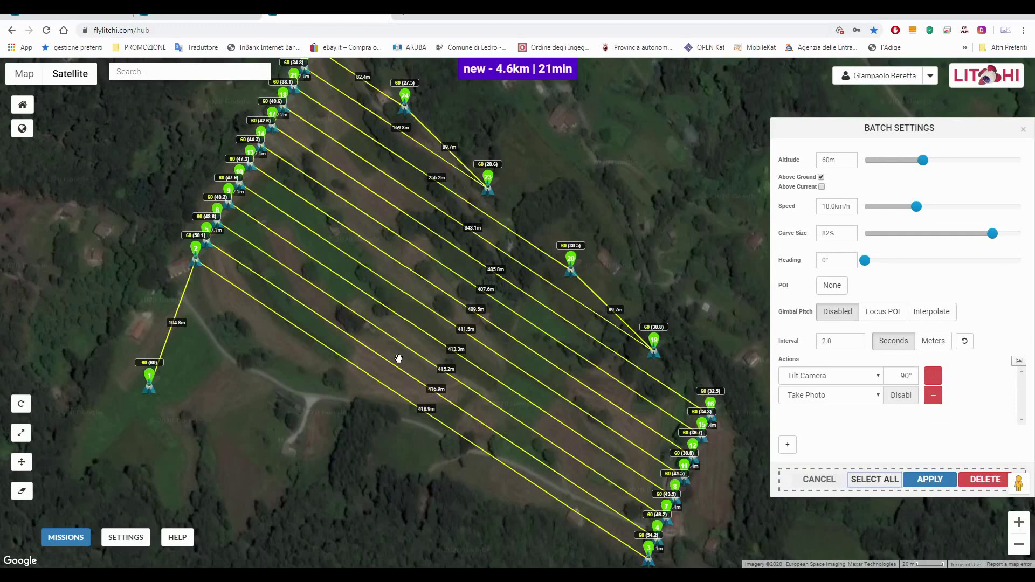
ctrl+click(151, 379)
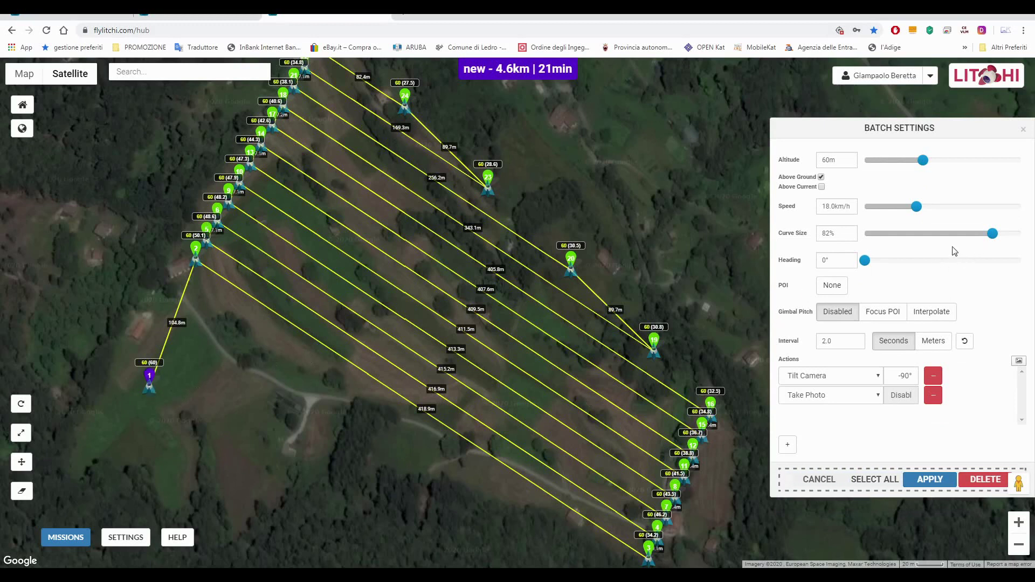
click(826, 261)
drag(827, 261, 807, 265)
text(33)
click(928, 482)
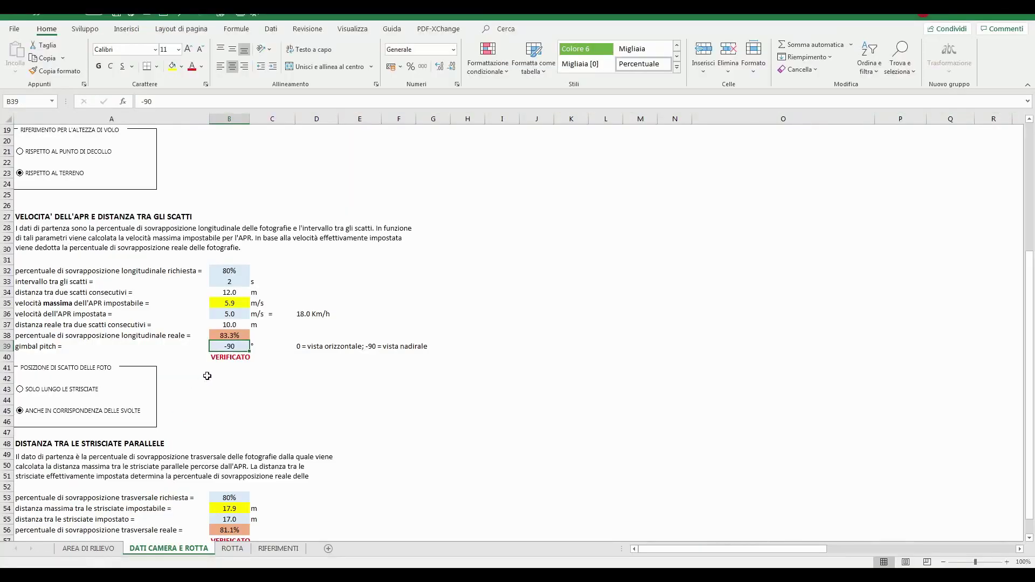
Set the gimbal pitch to -30° in the DATI CAMERA E ROTTA sheet of the Excel workbook
click(272, 411)
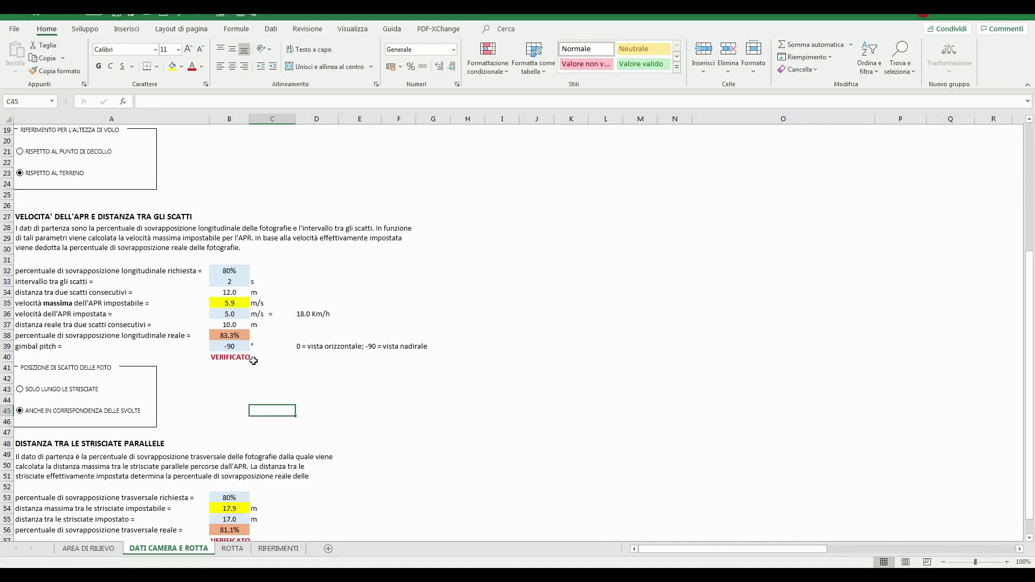
click(229, 345)
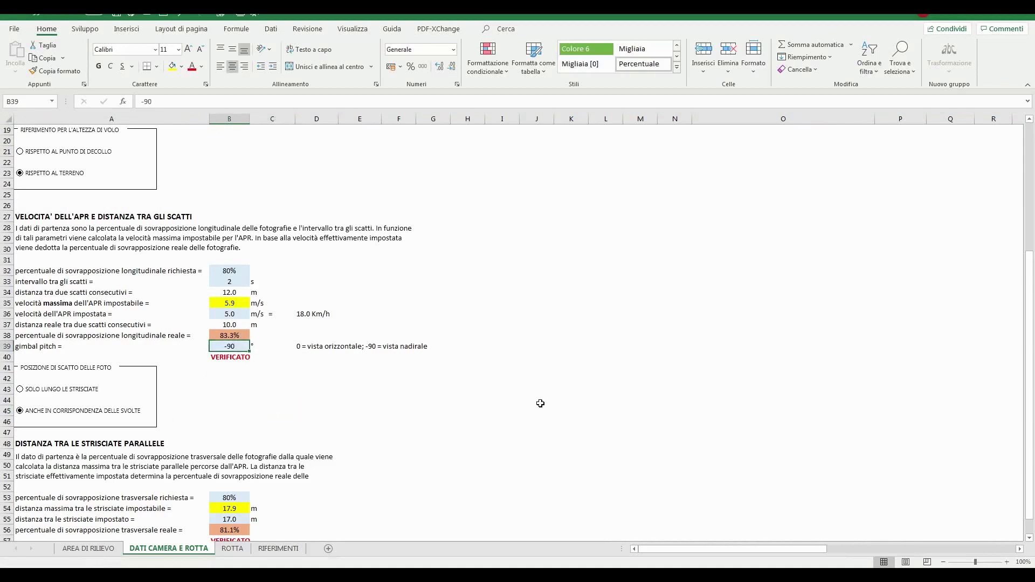
text(-)
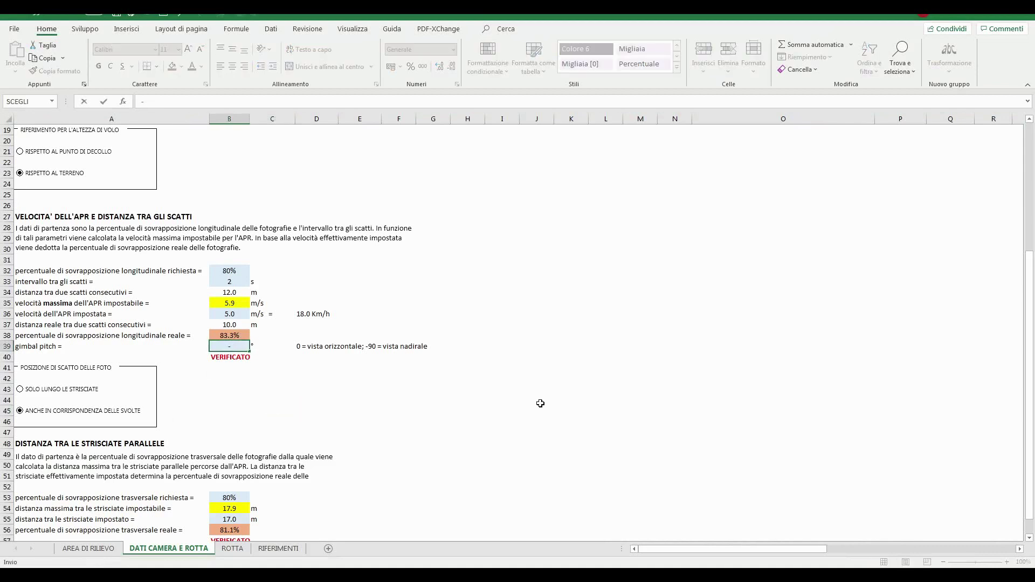
text(30)
key(Return)
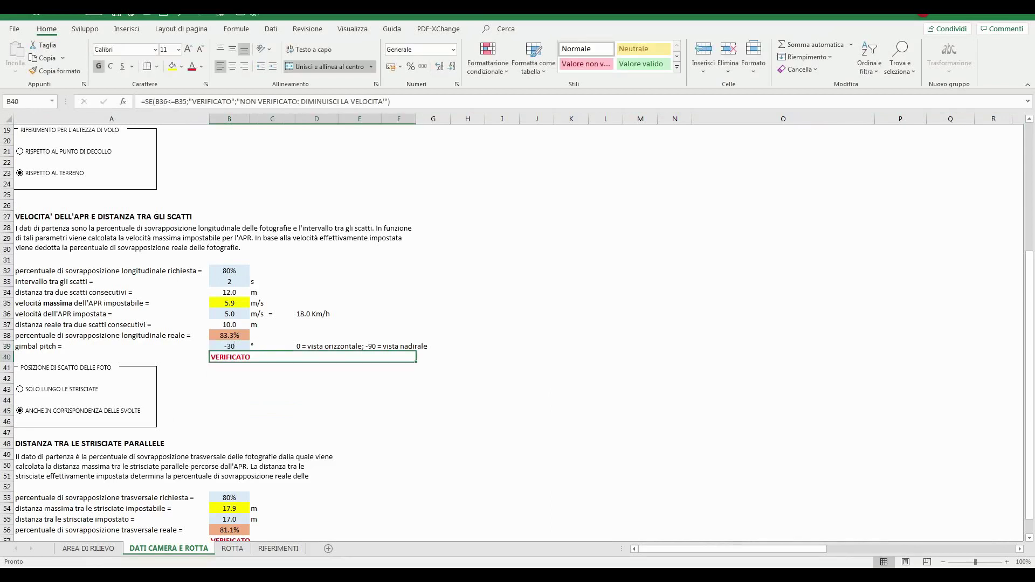
Return to Litchi, inspect waypoint 2's heading and camera tilt, and close its settings
key(alt+Tab)
click(196, 250)
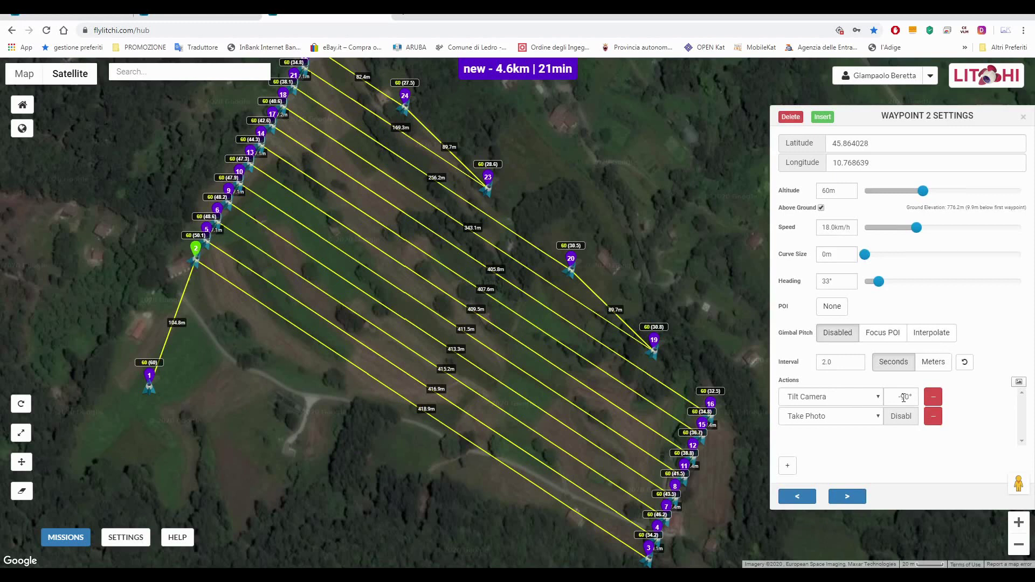
click(1023, 117)
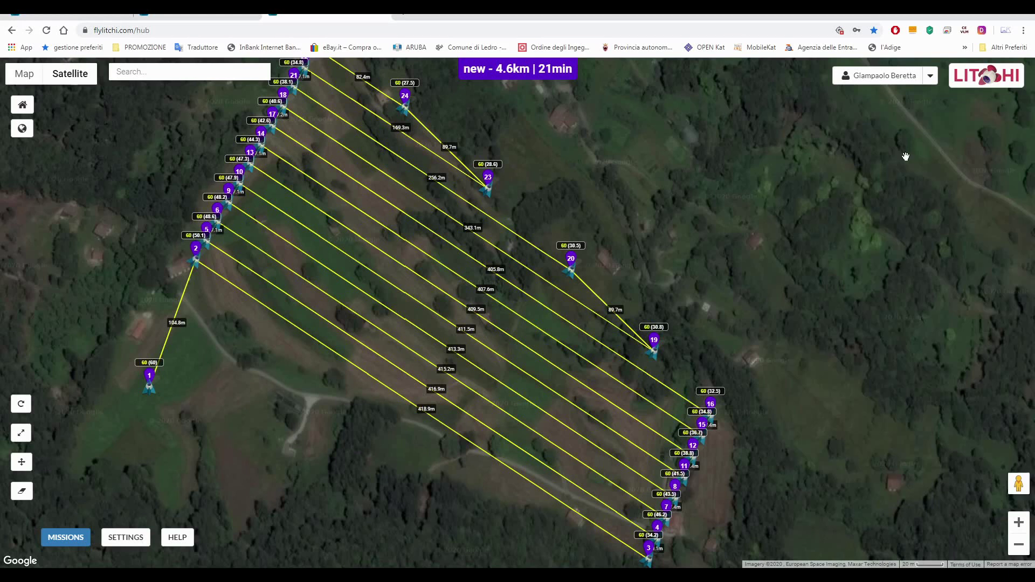
Batch-edit the Tilt Camera action of all waypoints except waypoint 1 to -30° and apply it
click(196, 250)
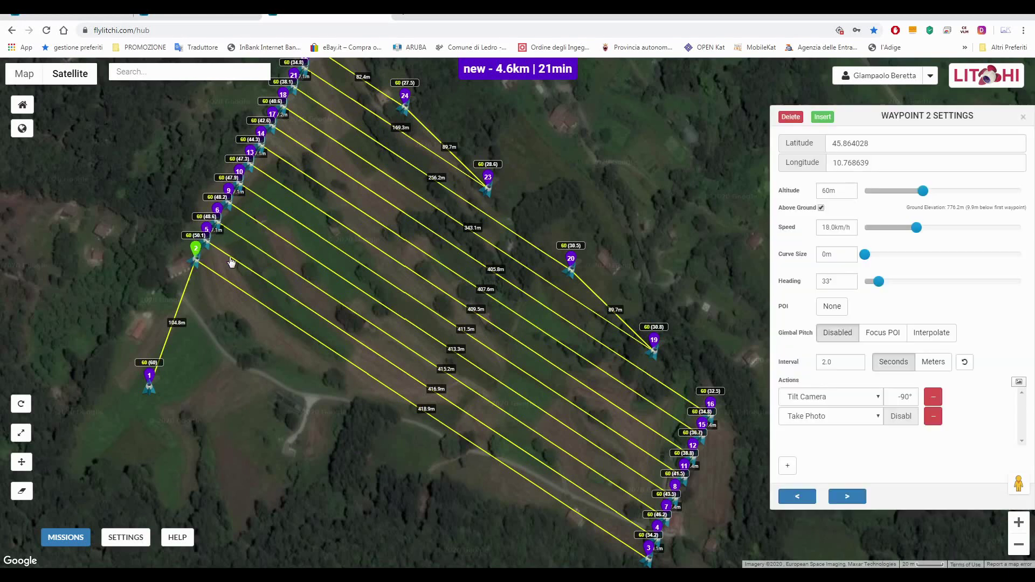
ctrl+click(650, 550)
click(871, 481)
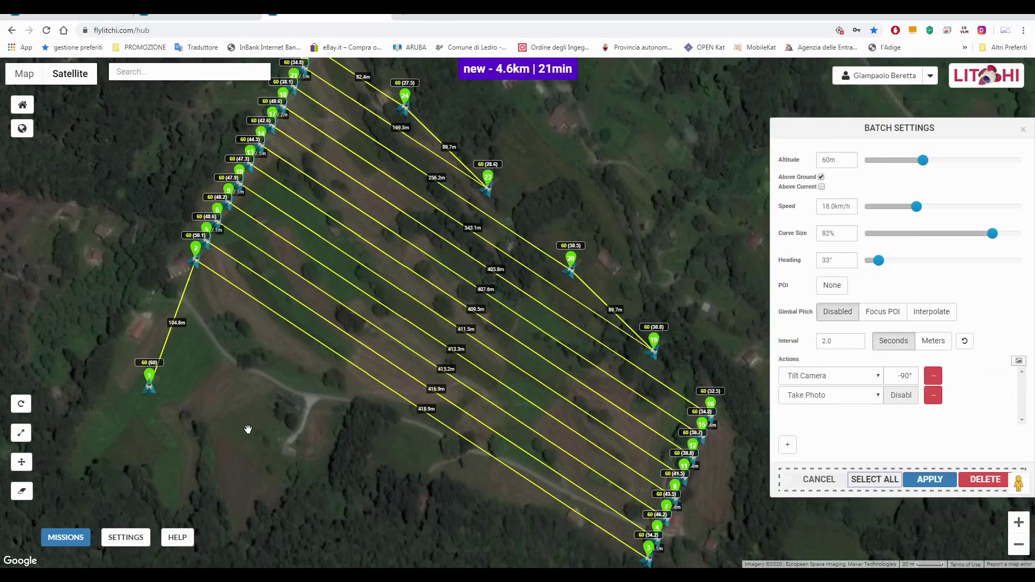
ctrl+click(150, 377)
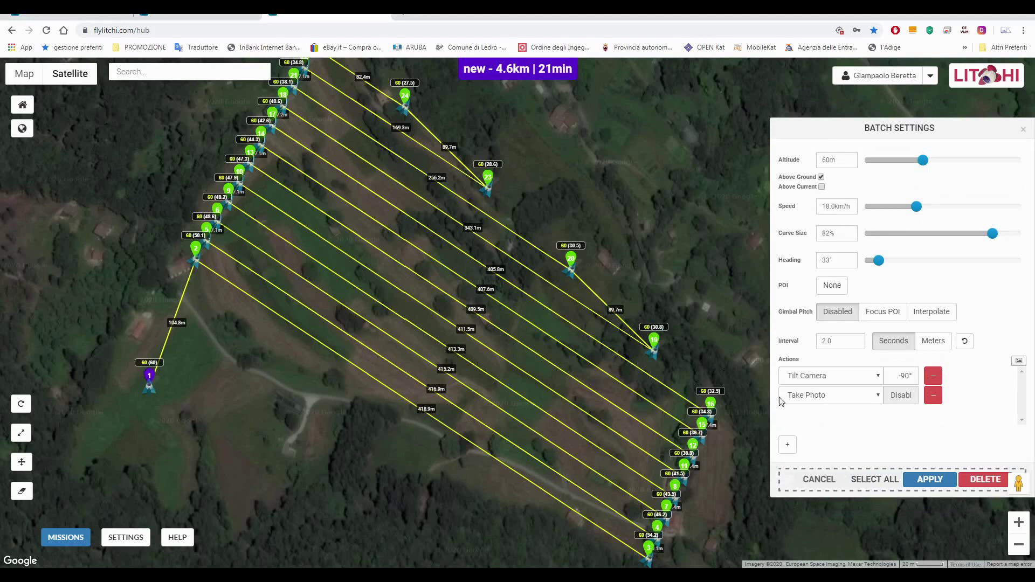
double_click(897, 377)
text(30)
click(935, 479)
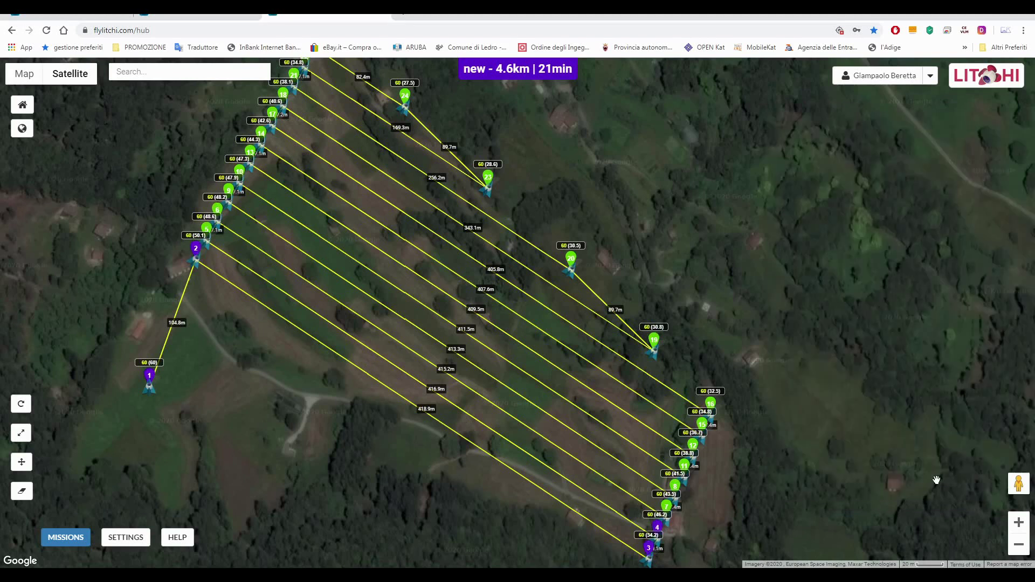
Inspect the heading and Tilt Camera action of waypoints 2 to 7 one after another
click(735, 306)
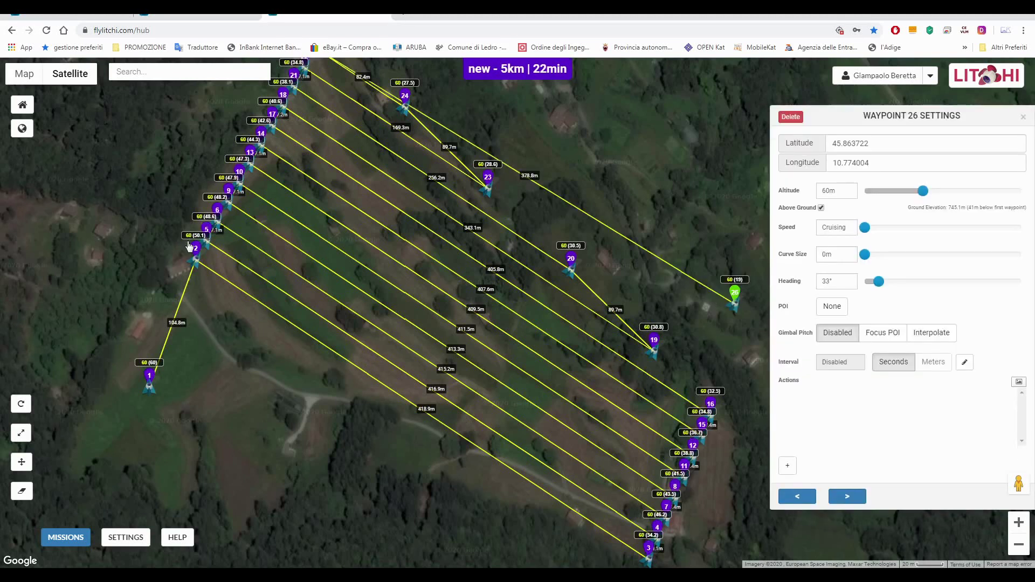
click(196, 248)
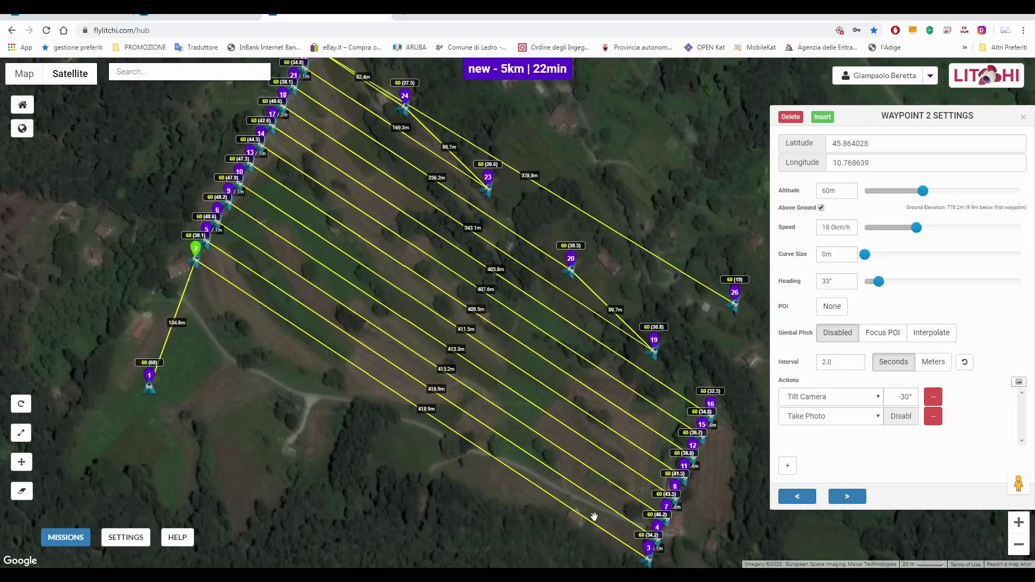
click(850, 497)
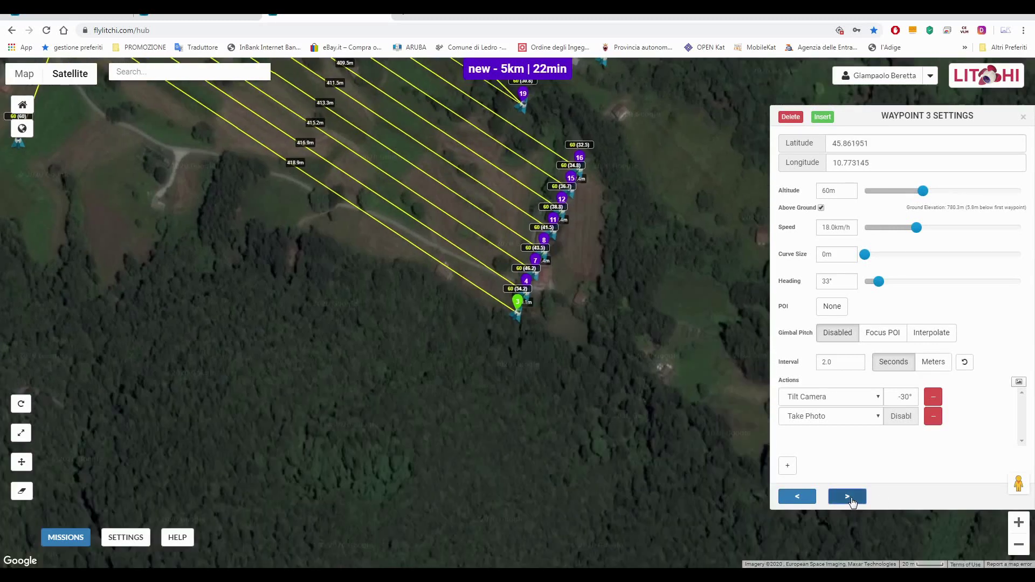
click(850, 498)
click(850, 497)
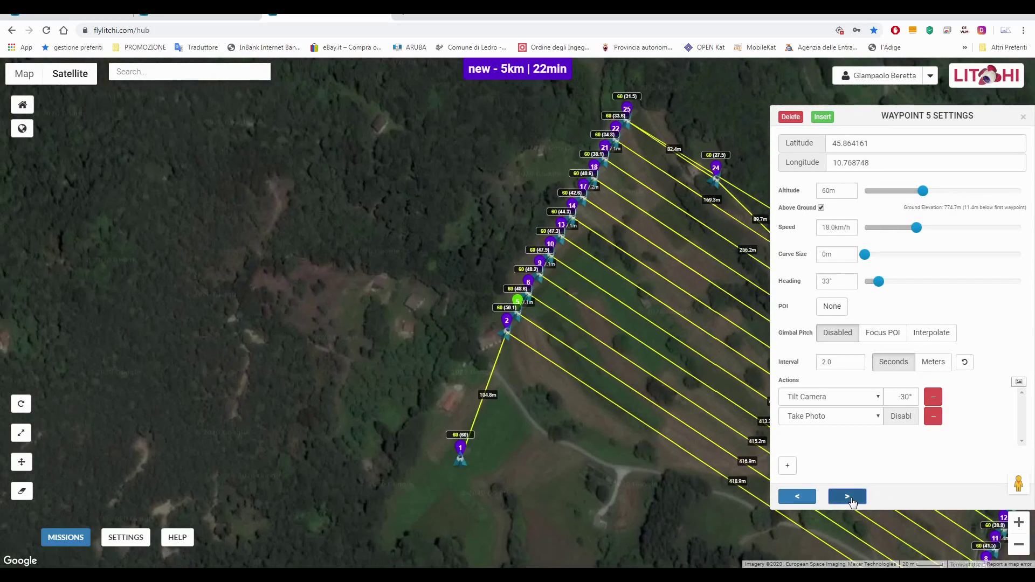
click(850, 497)
click(850, 497)
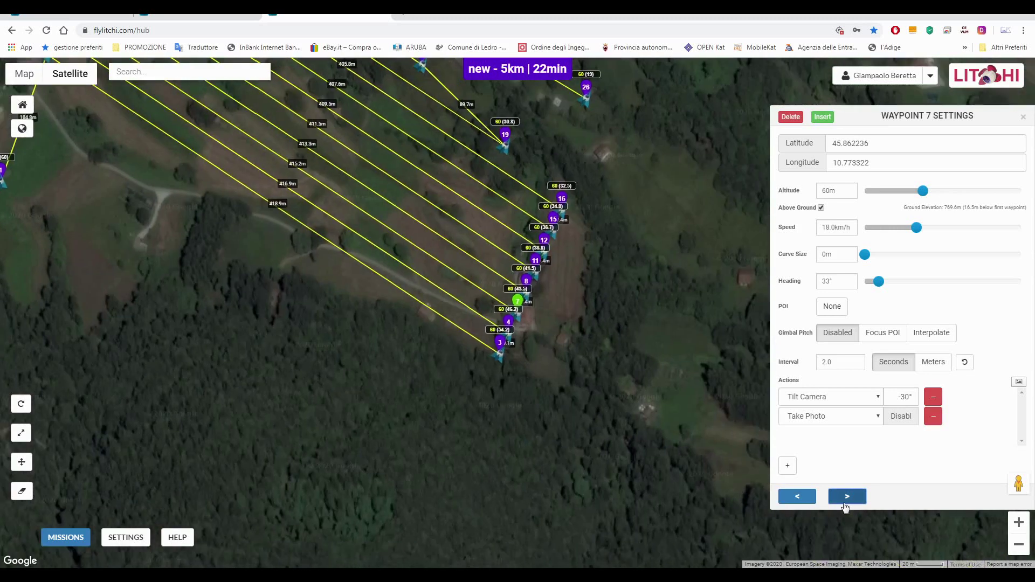
Delete the stray waypoint 26 east of the flight lines and close the waypoint settings
scroll(448, 291, up, 1)
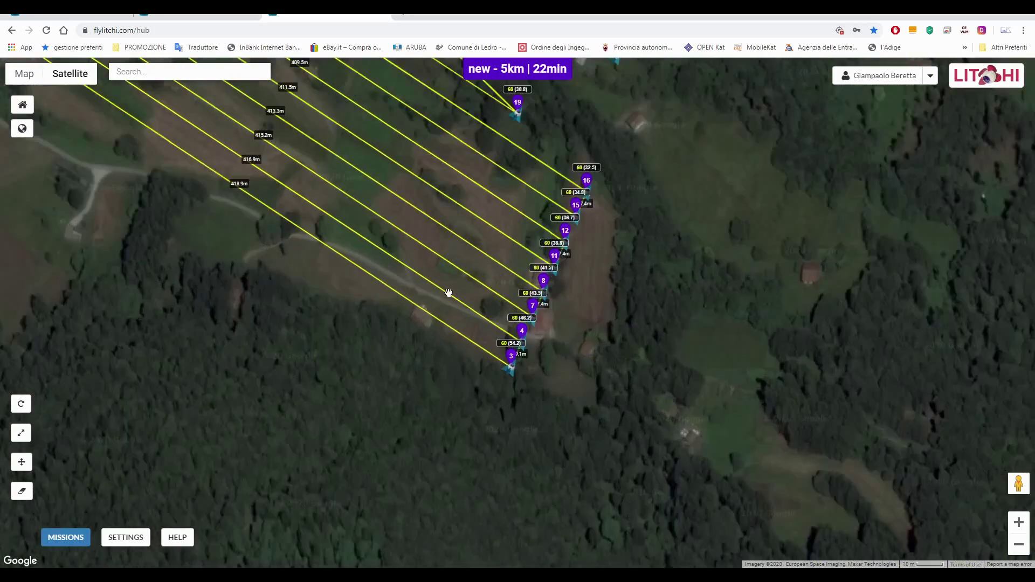
scroll(312, 330, down, 2)
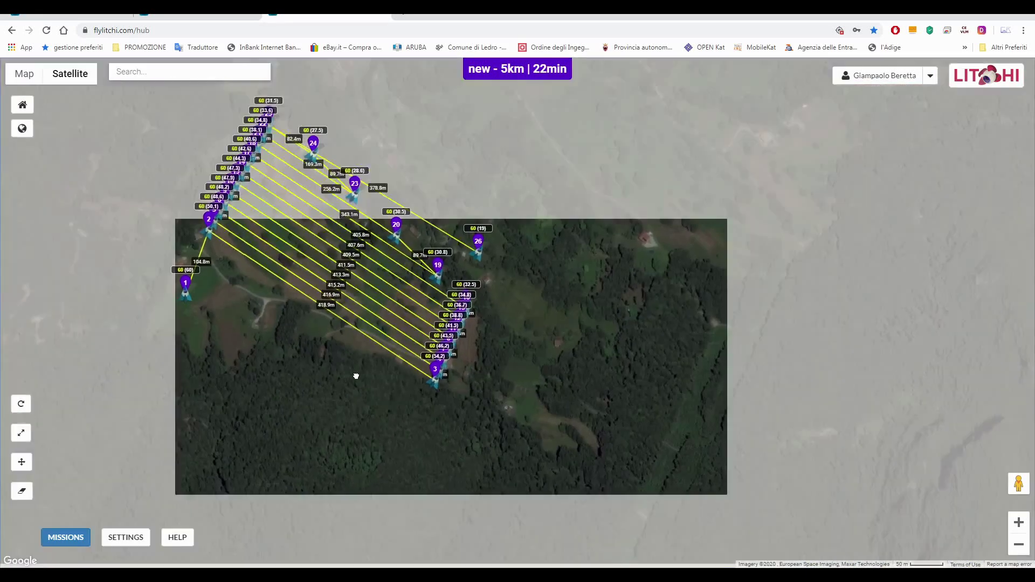
scroll(270, 314, up, 2)
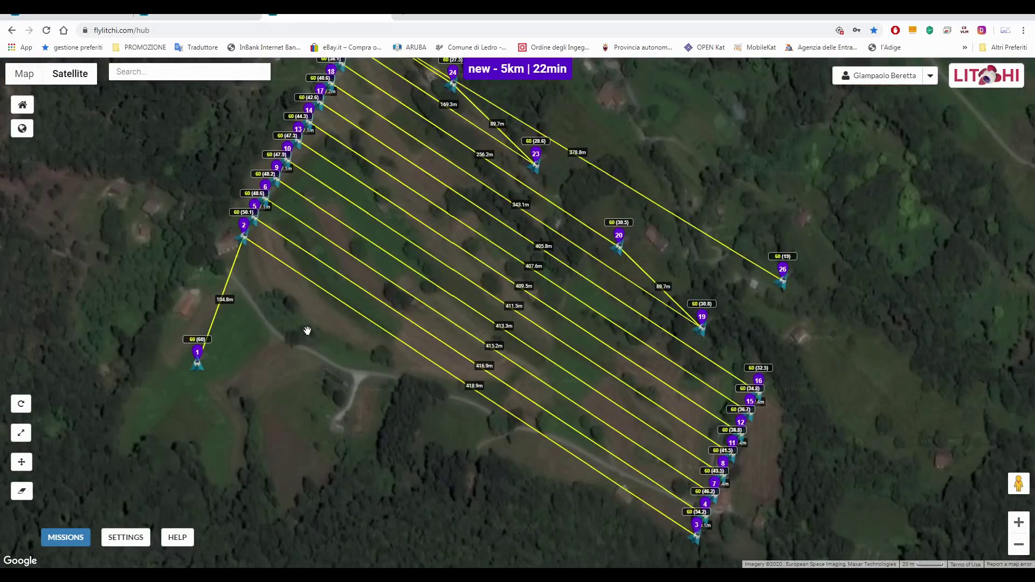
click(783, 273)
click(793, 118)
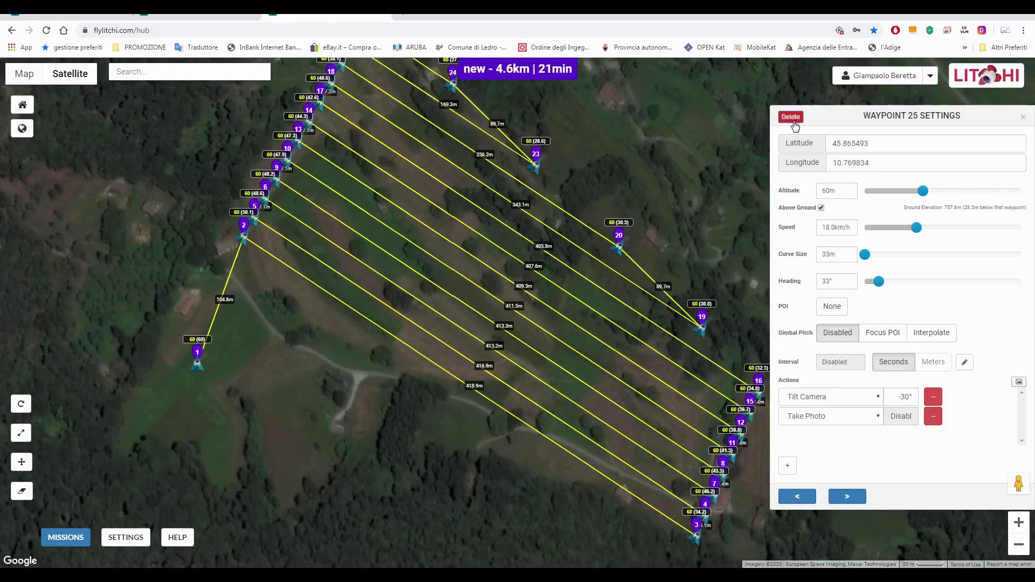
click(1024, 116)
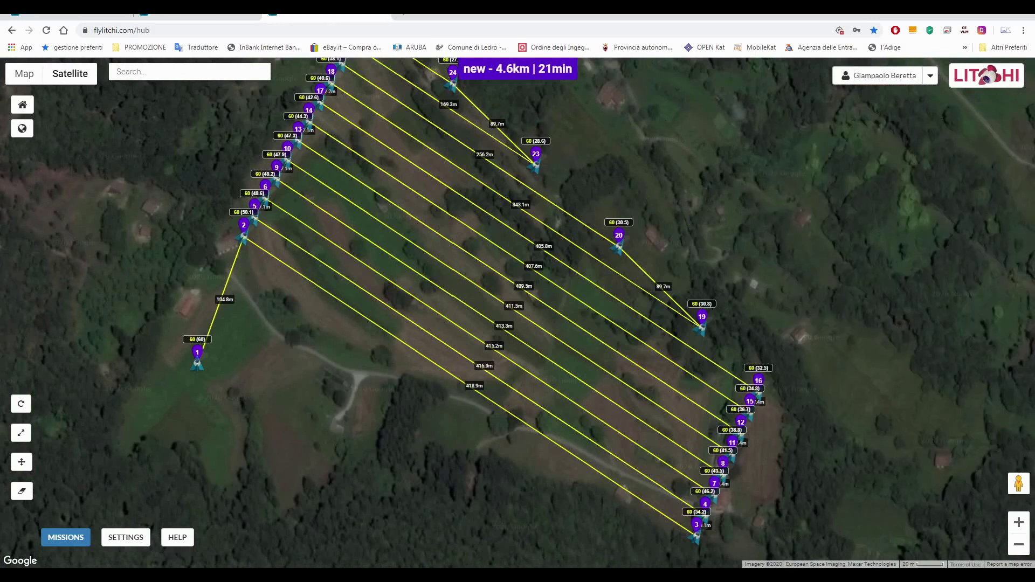
Export the mission as a KML 3D path and save it as new_3Dpath.kml in the MISSIONS folder
scroll(419, 171, down, 1)
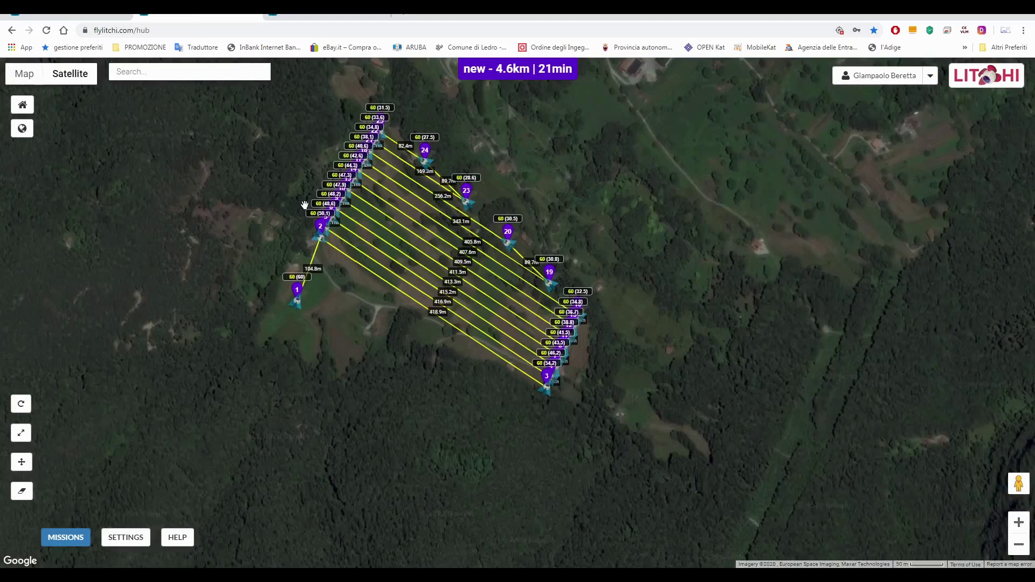
click(74, 546)
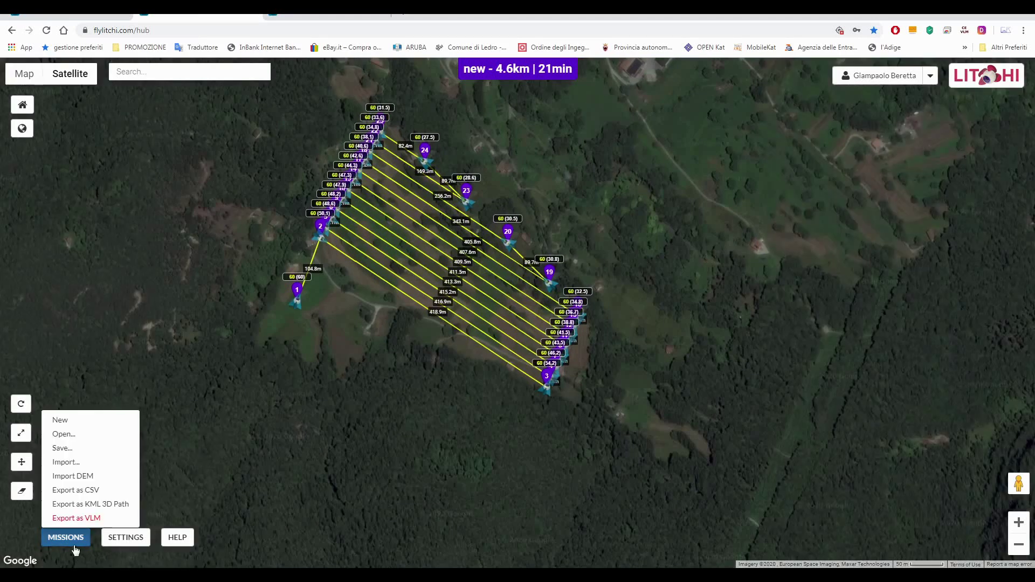
click(80, 505)
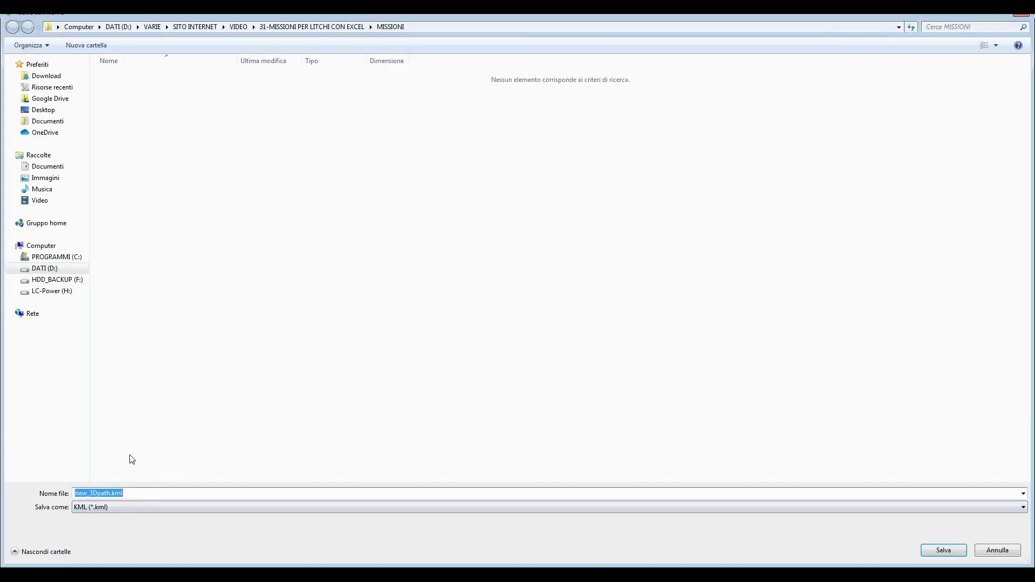
click(944, 550)
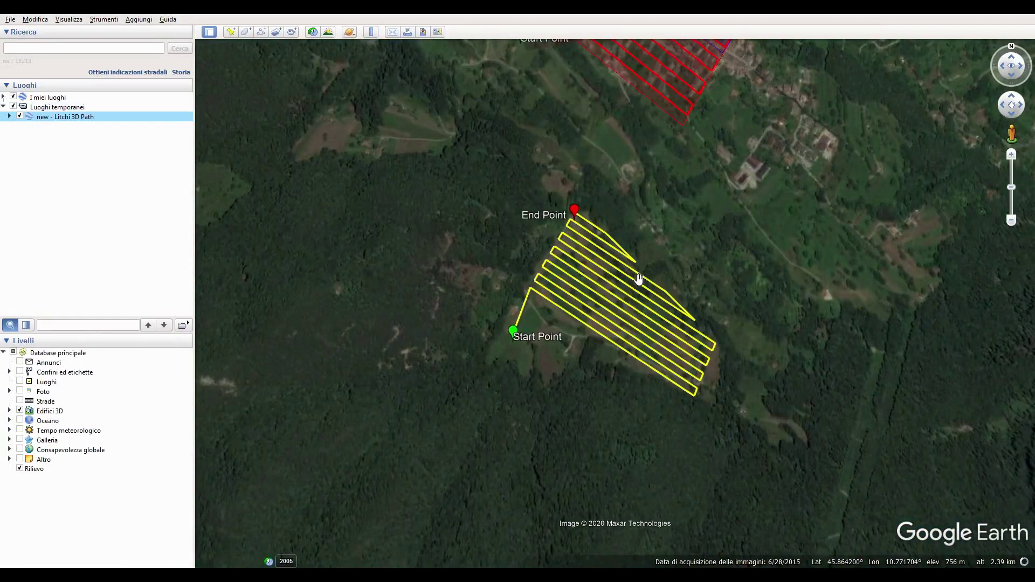
In Google Earth, hide I miei luoghi and examine the Litchi 3D path's flight lines over the terrain from several angles
click(14, 97)
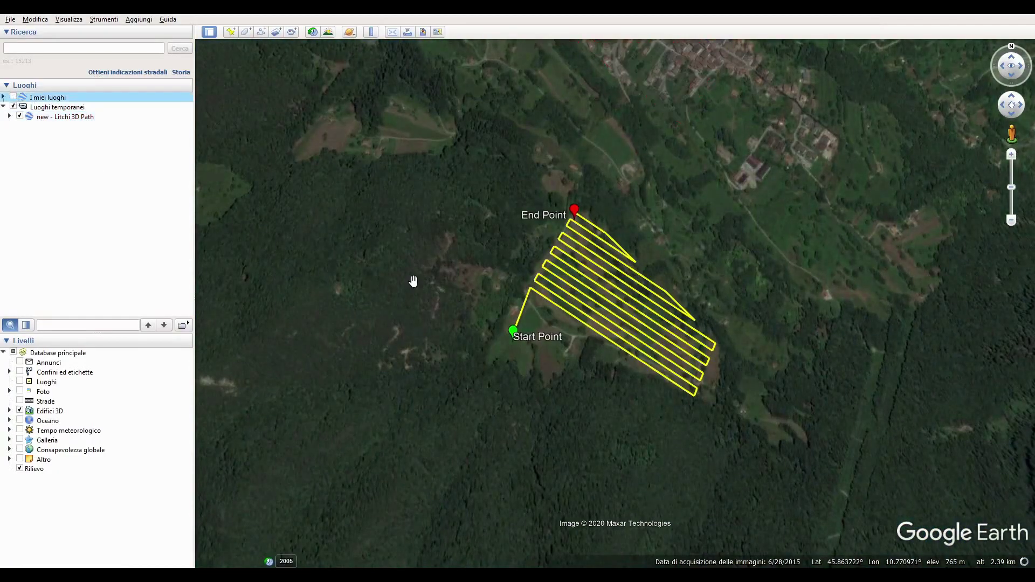
scroll(661, 350, up, 2)
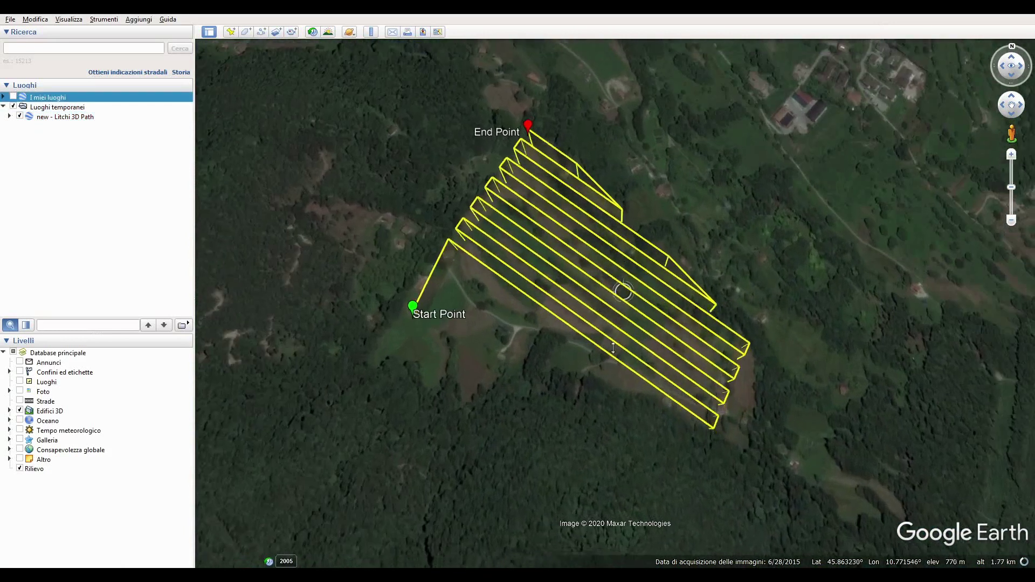
mouse_move(624, 358)
mouse_down()
mouse_move(562, 455)
mouse_move(598, 327)
mouse_move(643, 259)
mouse_move(667, 242)
mouse_move(644, 295)
mouse_move(687, 363)
mouse_move(673, 386)
mouse_move(648, 264)
mouse_move(637, 273)
mouse_move(668, 224)
mouse_move(616, 261)
mouse_move(685, 224)
mouse_up()
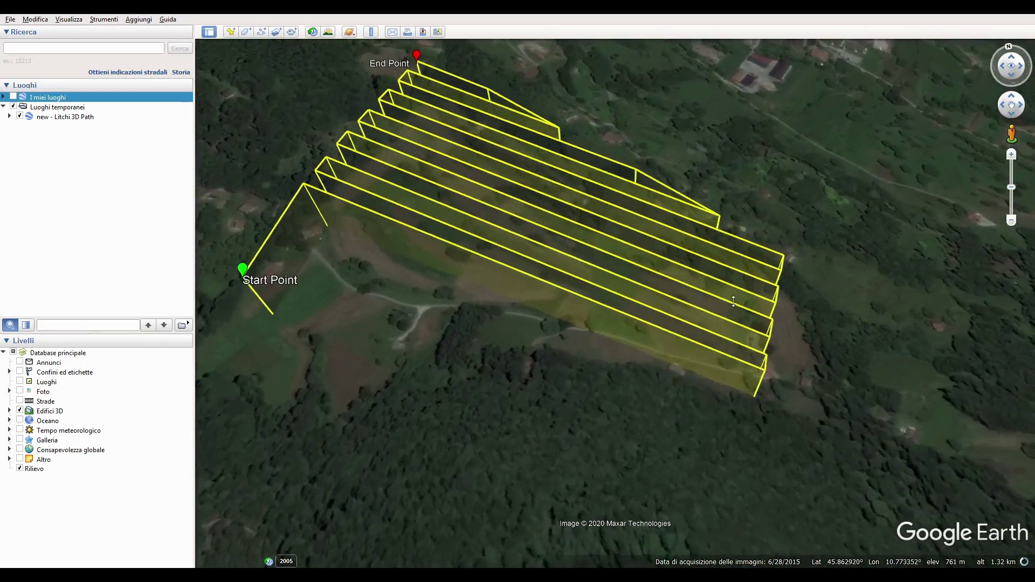
drag(734, 301, 767, 281)
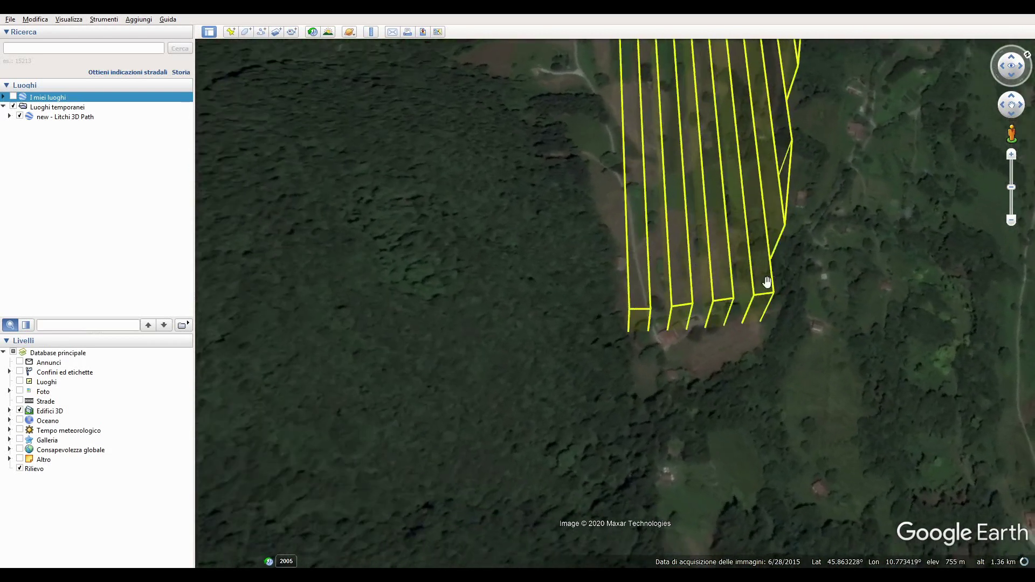
drag(624, 269, 613, 292)
drag(478, 303, 452, 332)
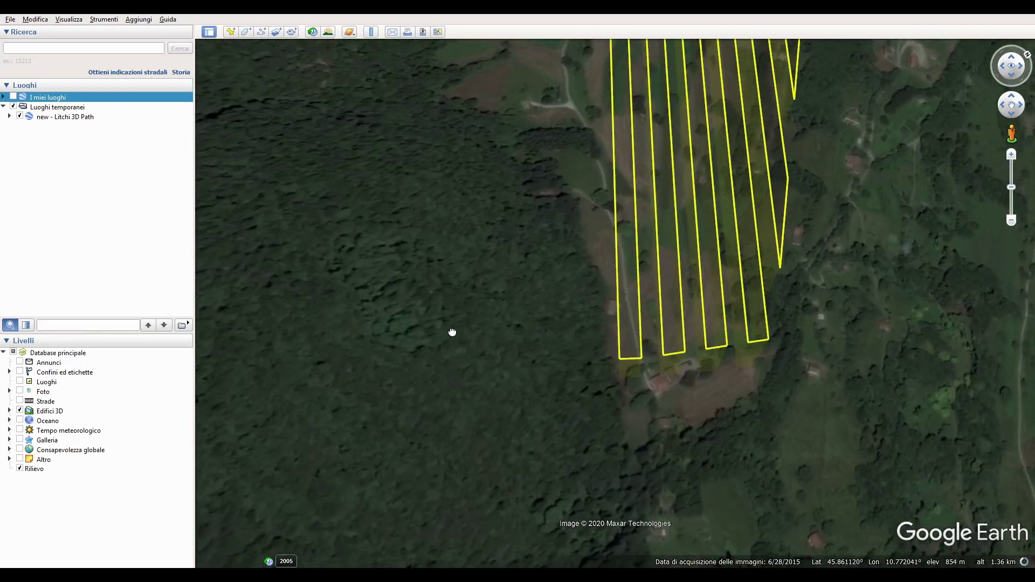
drag(557, 404, 532, 356)
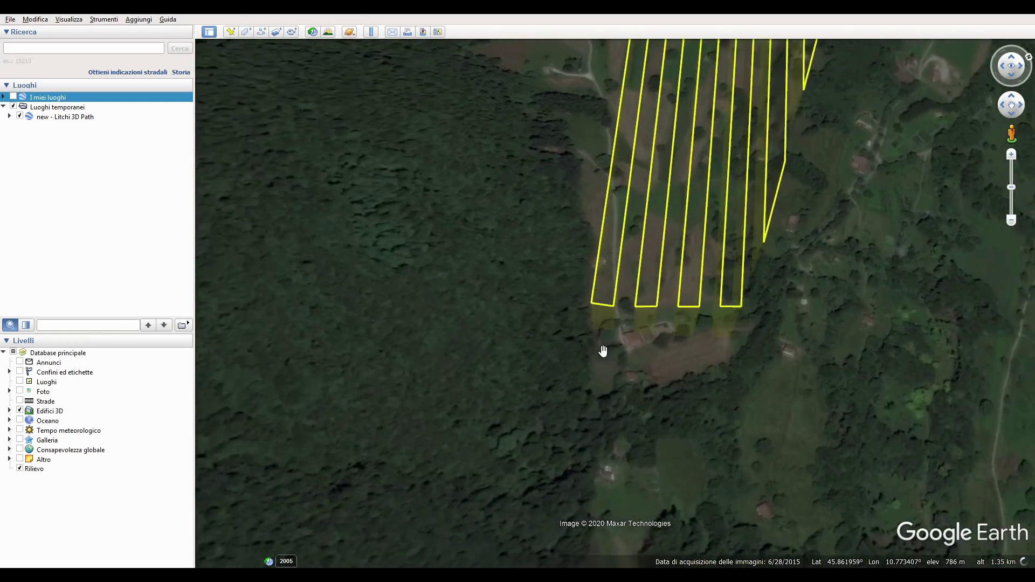
drag(501, 278, 418, 377)
scroll(453, 315, down, 2)
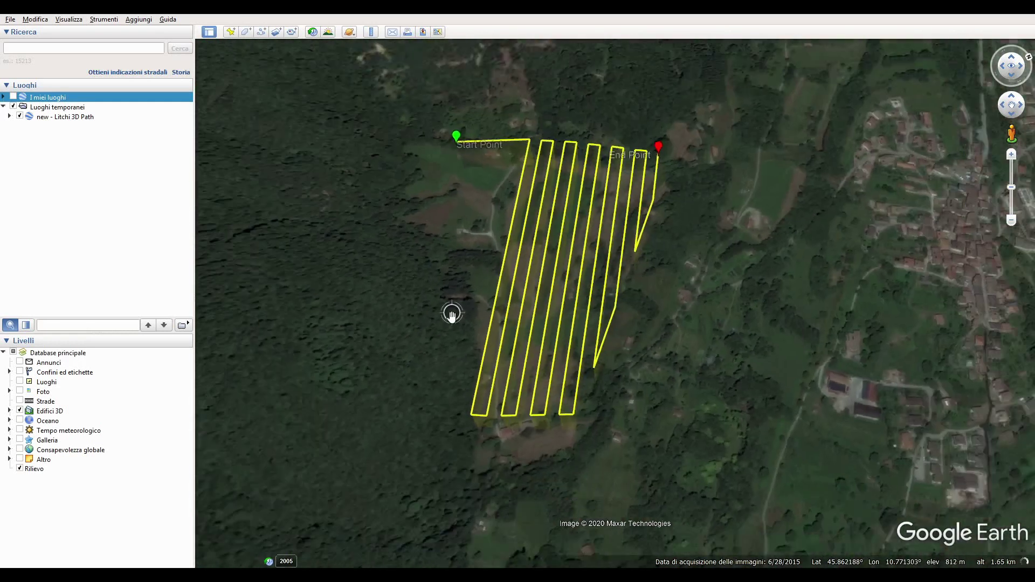
Hide the Luoghi temporanei folder in Google Earth and return to the mission in Litchi
click(13, 106)
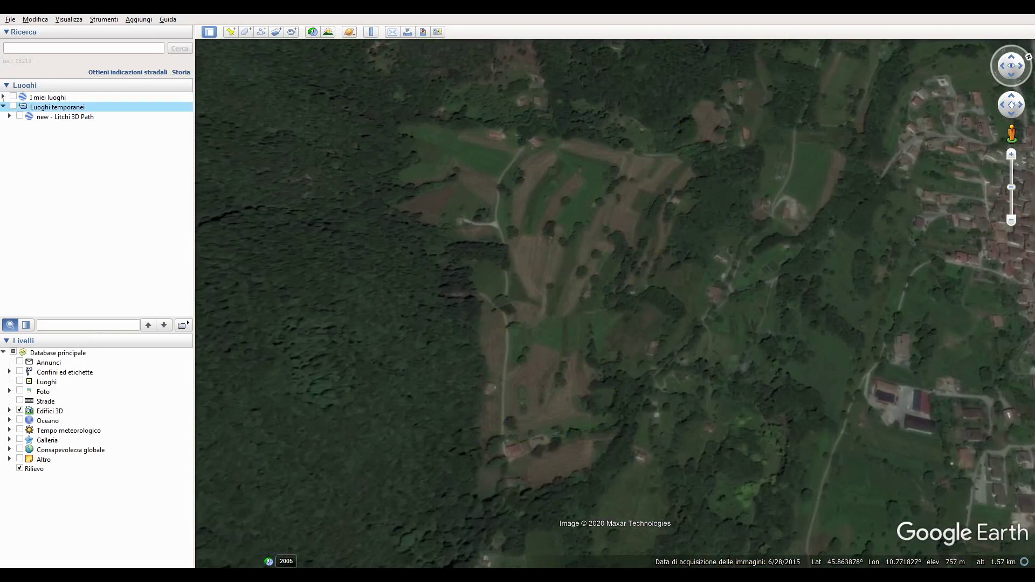
key(alt+Tab)
click(433, 294)
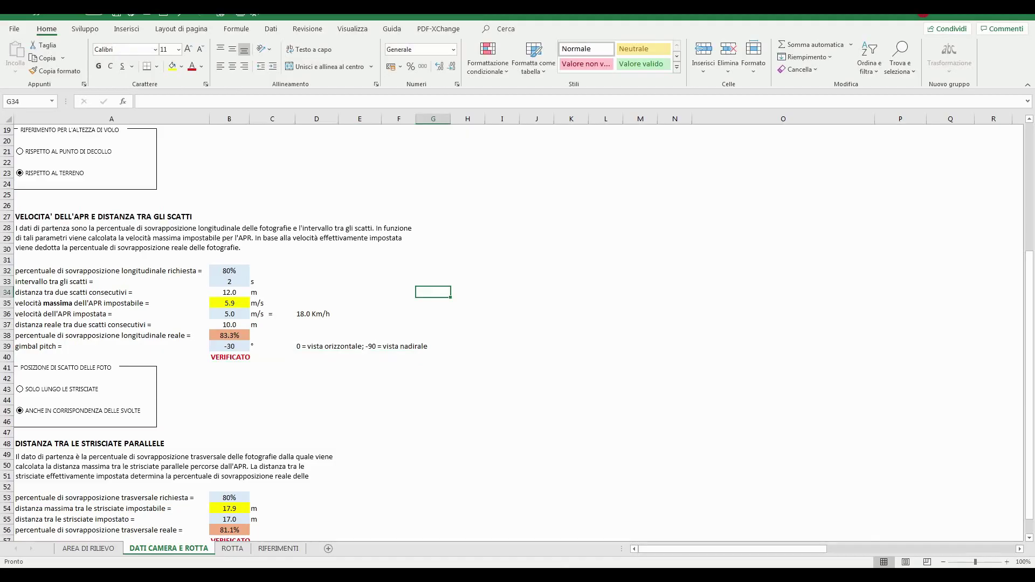
key(alt+Tab)
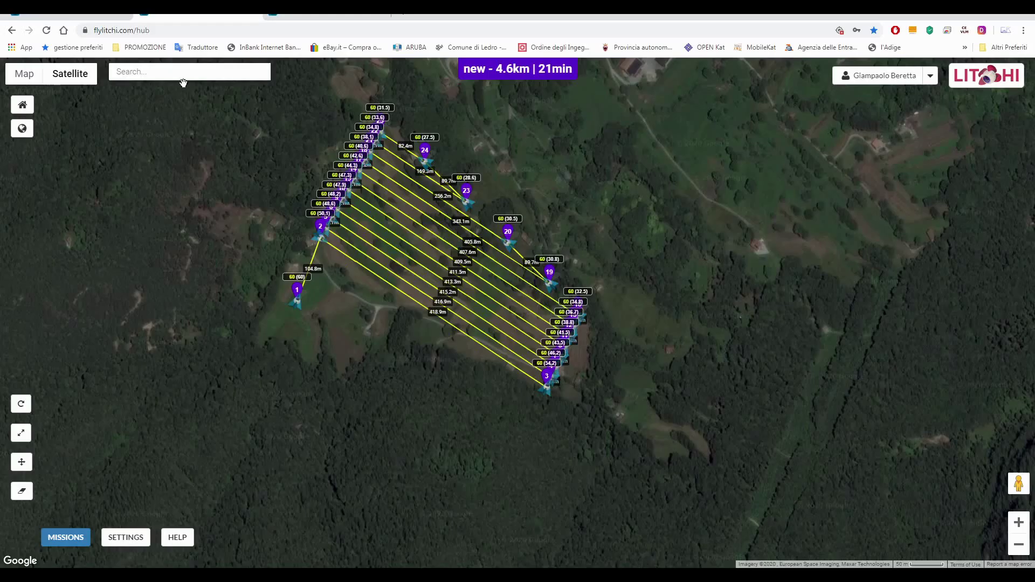
drag(655, 168, 526, 263)
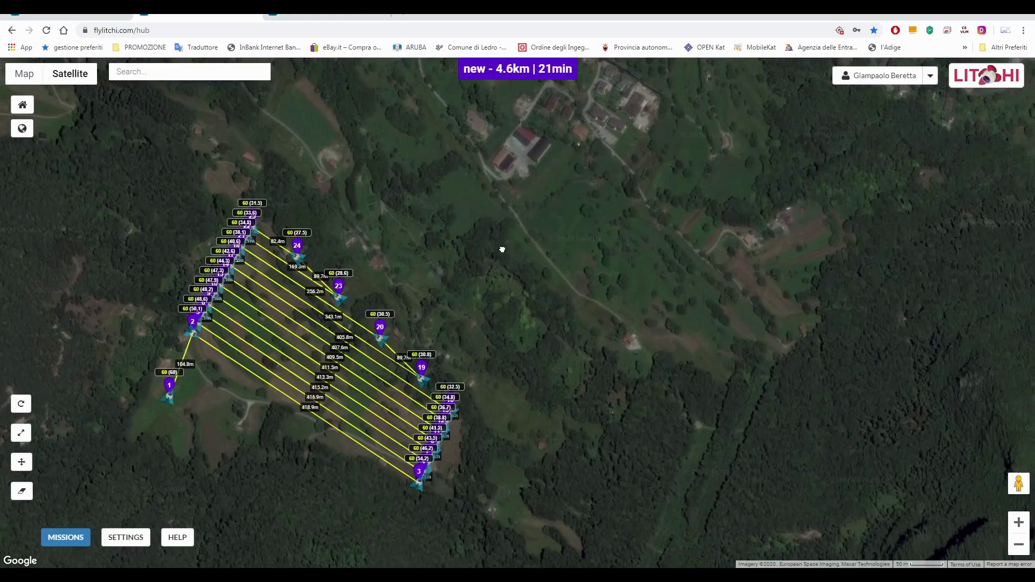
drag(501, 248, 502, 293)
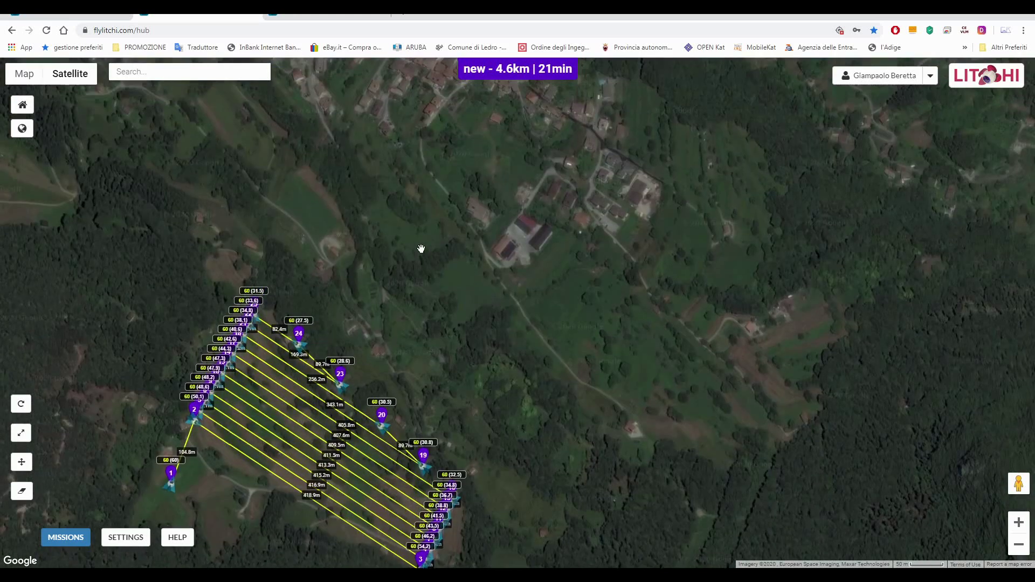
scroll(422, 248, down, 1)
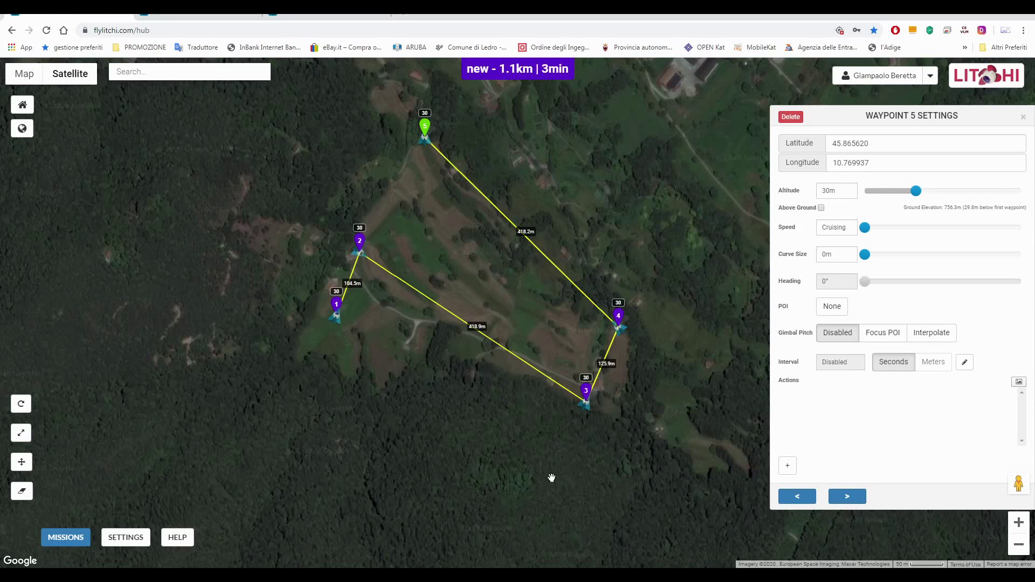
click(582, 482)
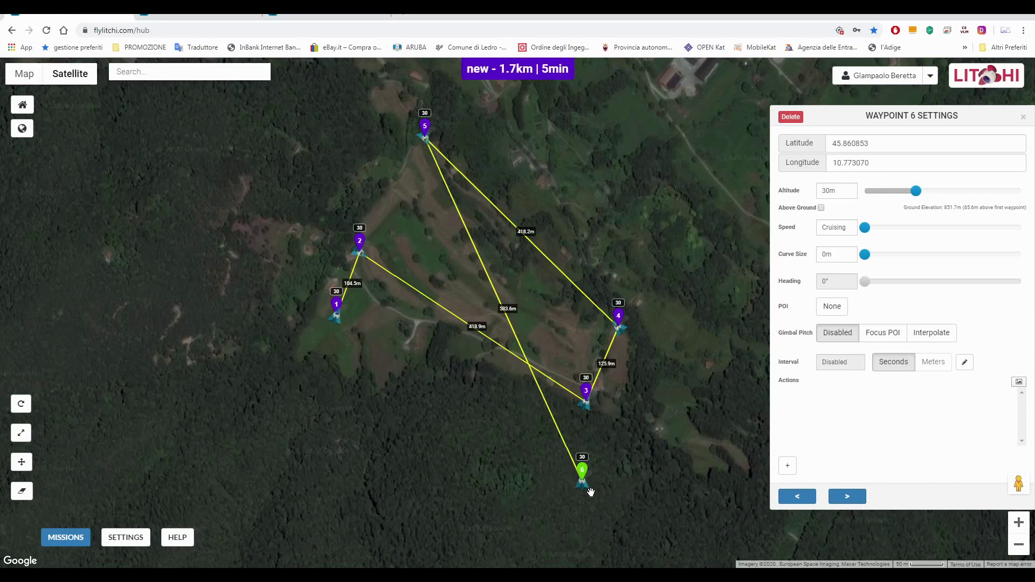
click(791, 117)
Examine the village north-east of the five-waypoint mission on the satellite map, then close the waypoint 5 settings
drag(582, 201, 501, 211)
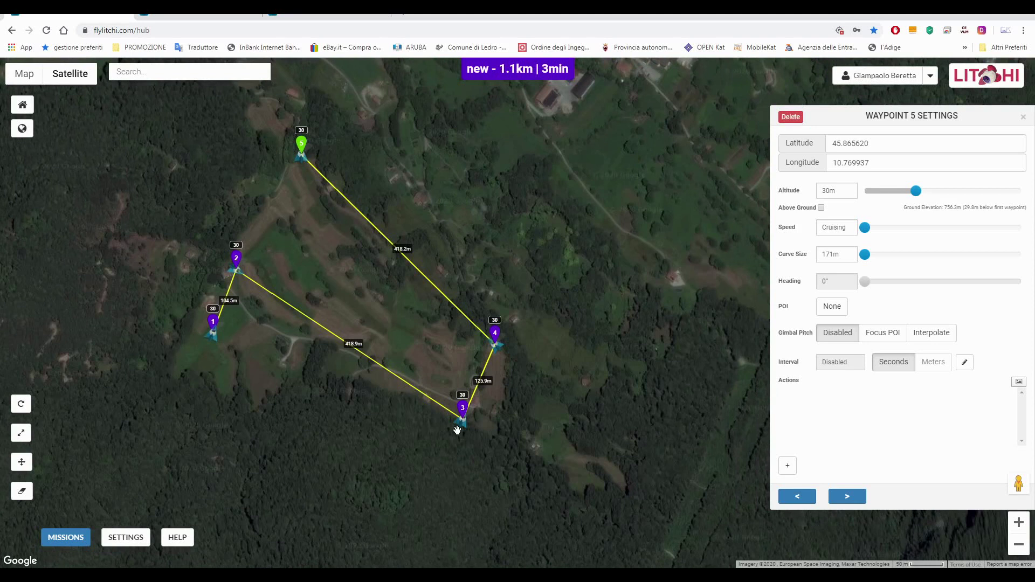
drag(539, 217, 485, 288)
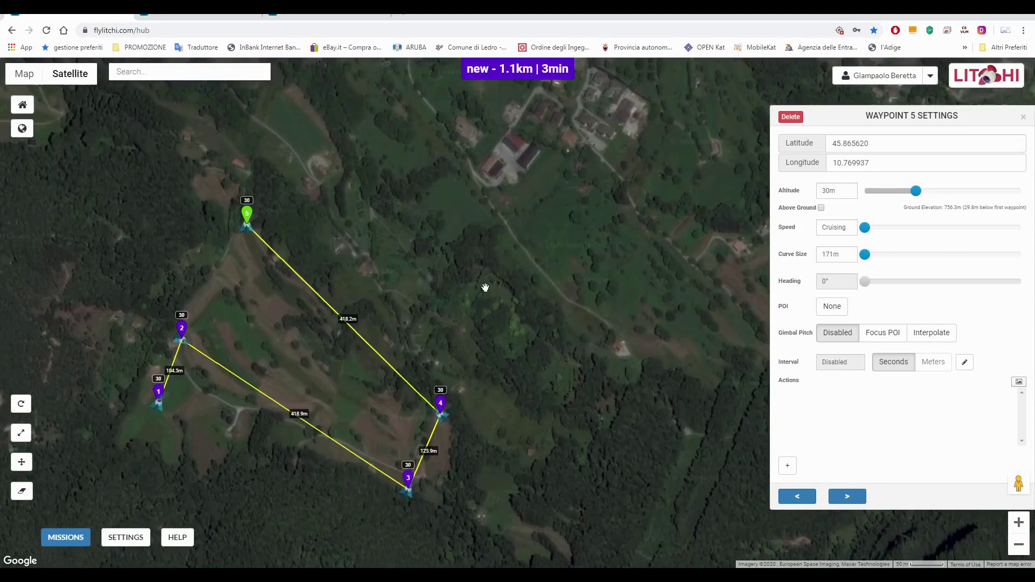
scroll(485, 287, down, 1)
drag(440, 212, 445, 254)
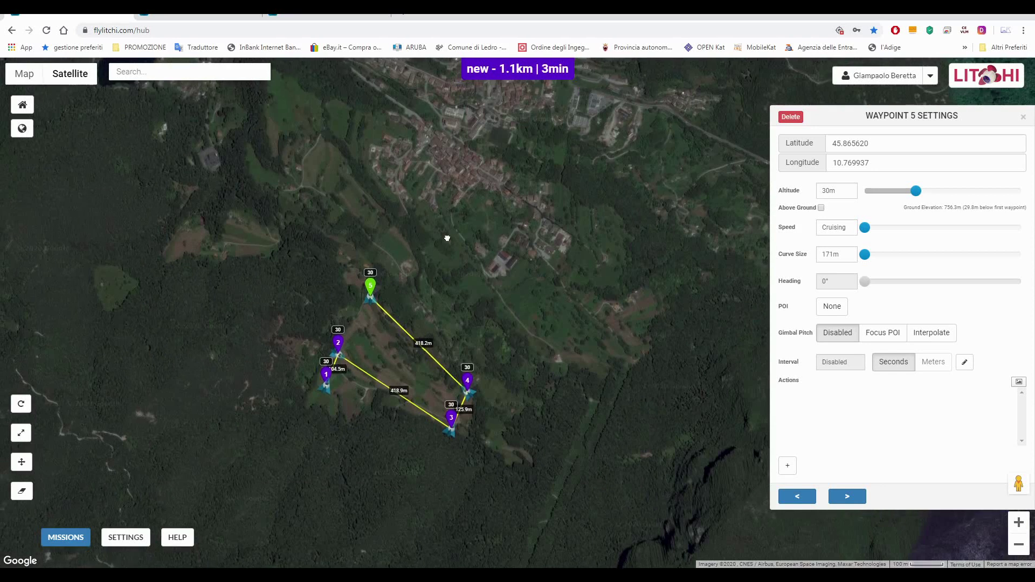
drag(446, 175, 428, 251)
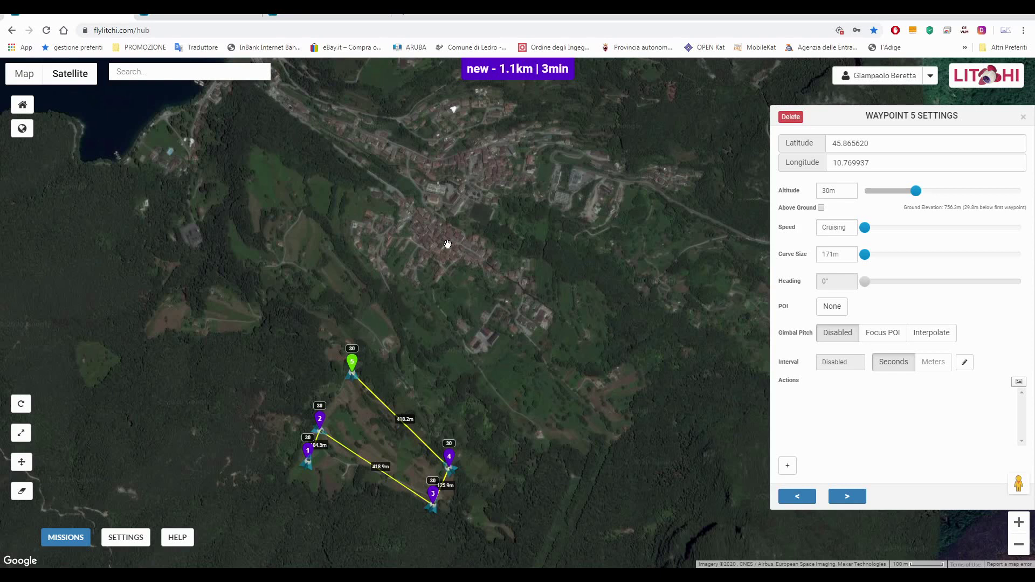
scroll(445, 243, up, 1)
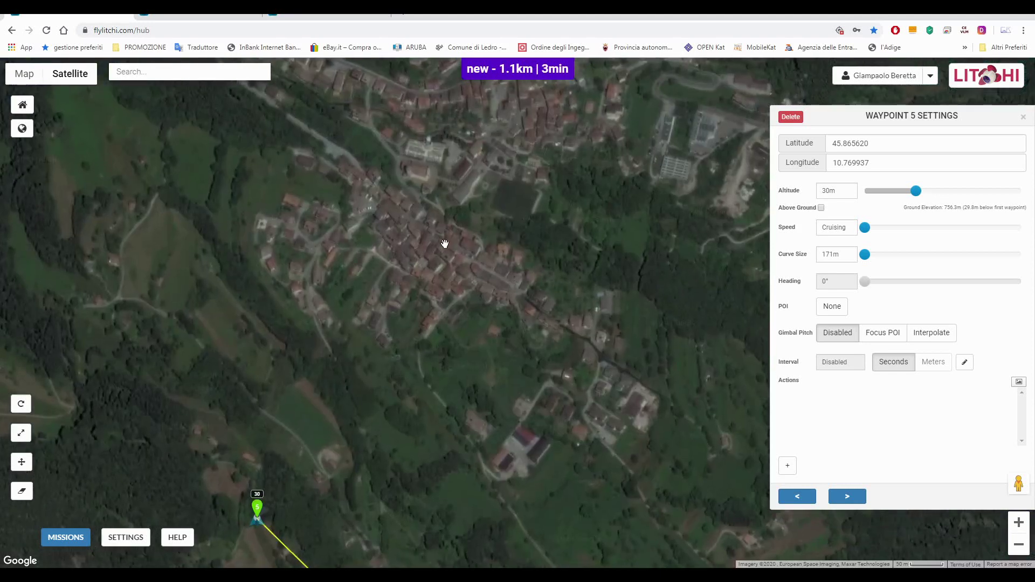
drag(445, 243, 393, 257)
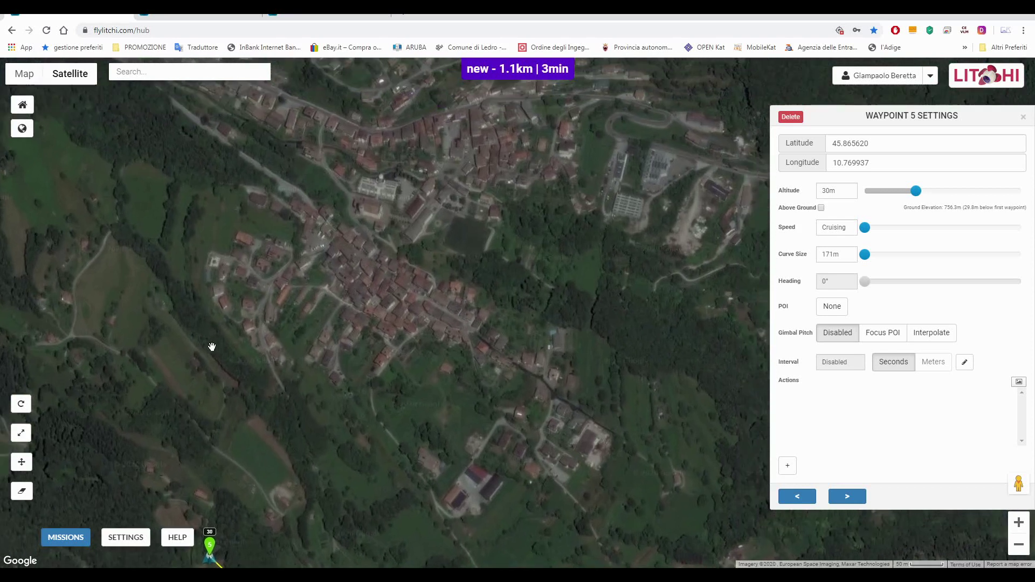
drag(486, 326, 490, 305)
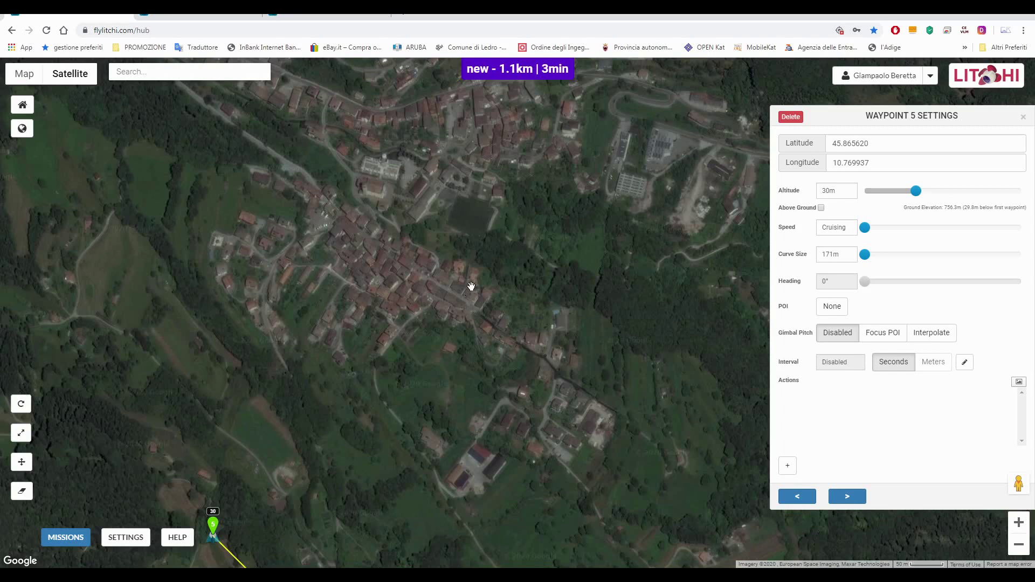
click(1024, 117)
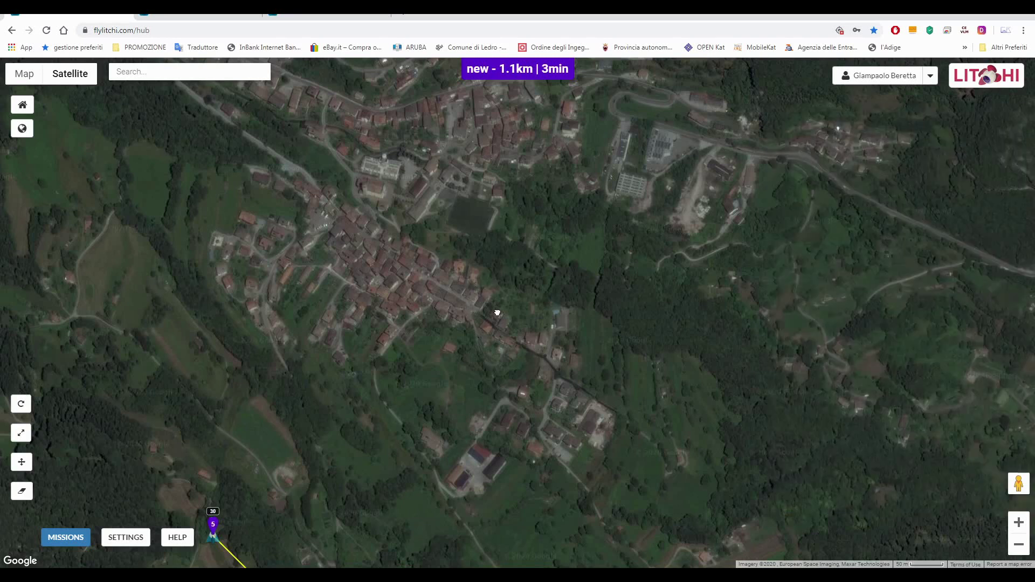
Inspect the village's extent and its position relative to the waypoint route on the satellite map
scroll(495, 312, down, 1)
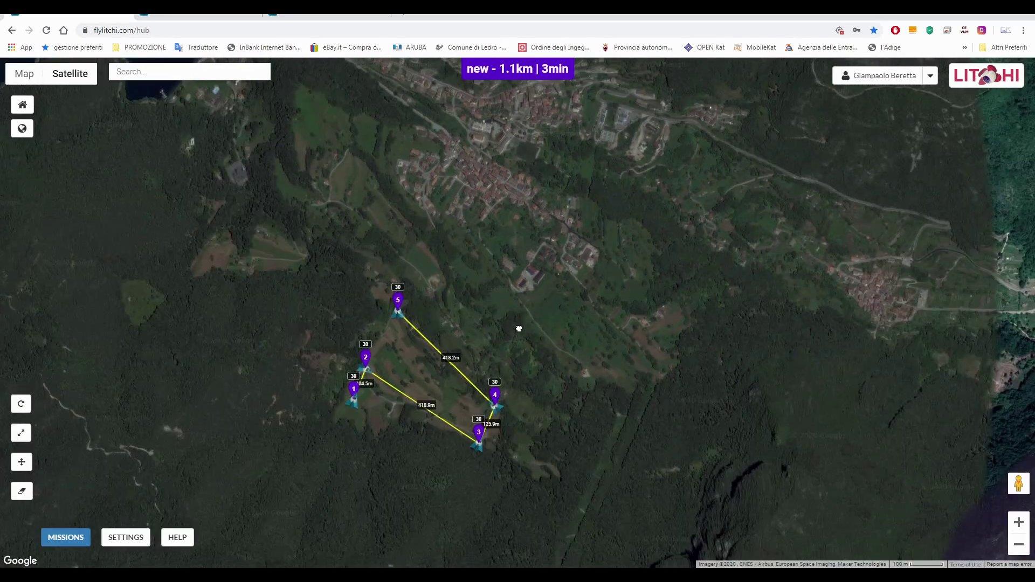
drag(518, 329, 519, 328)
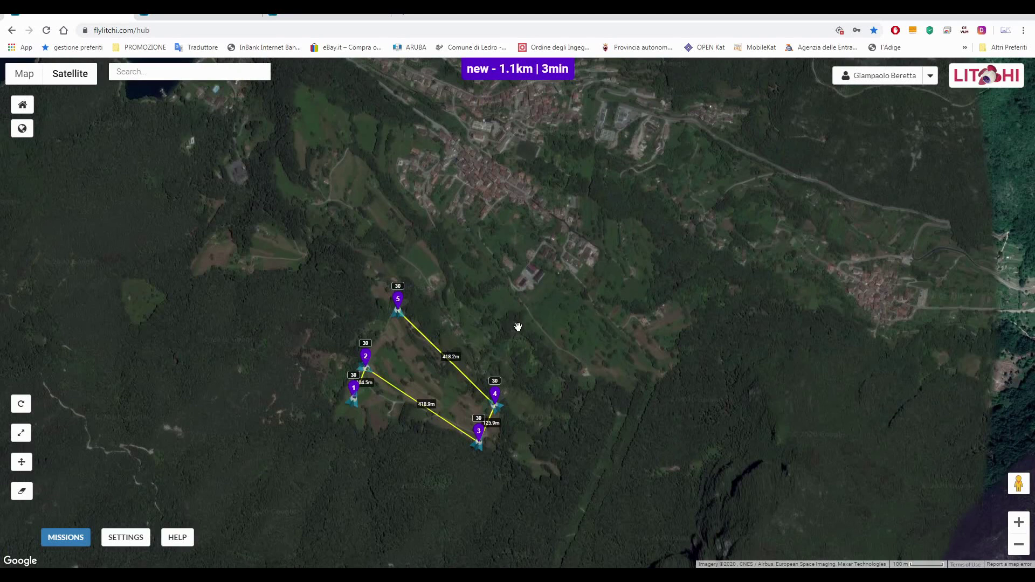
drag(485, 196, 493, 215)
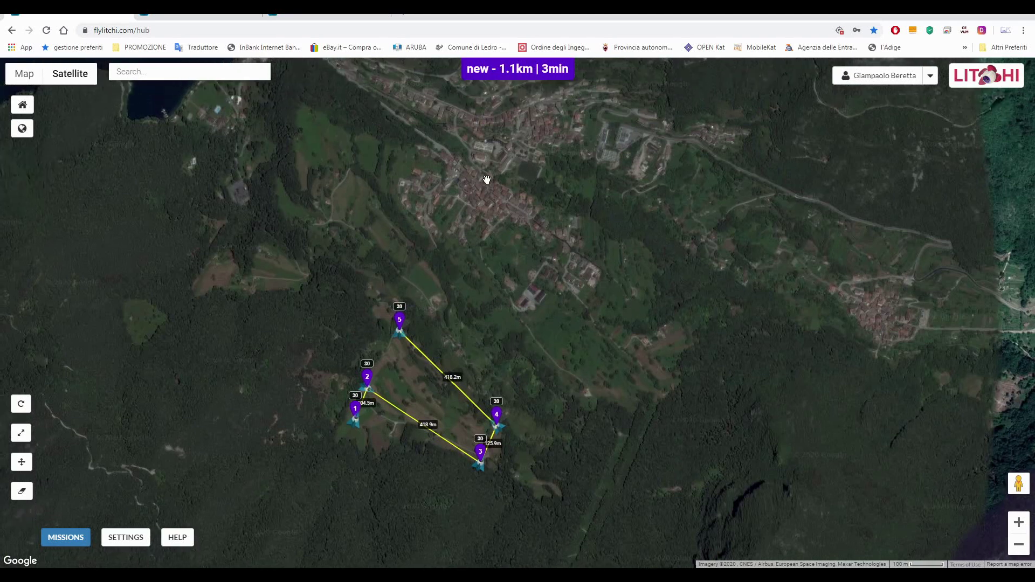
scroll(487, 180, up, 1)
drag(507, 180, 445, 210)
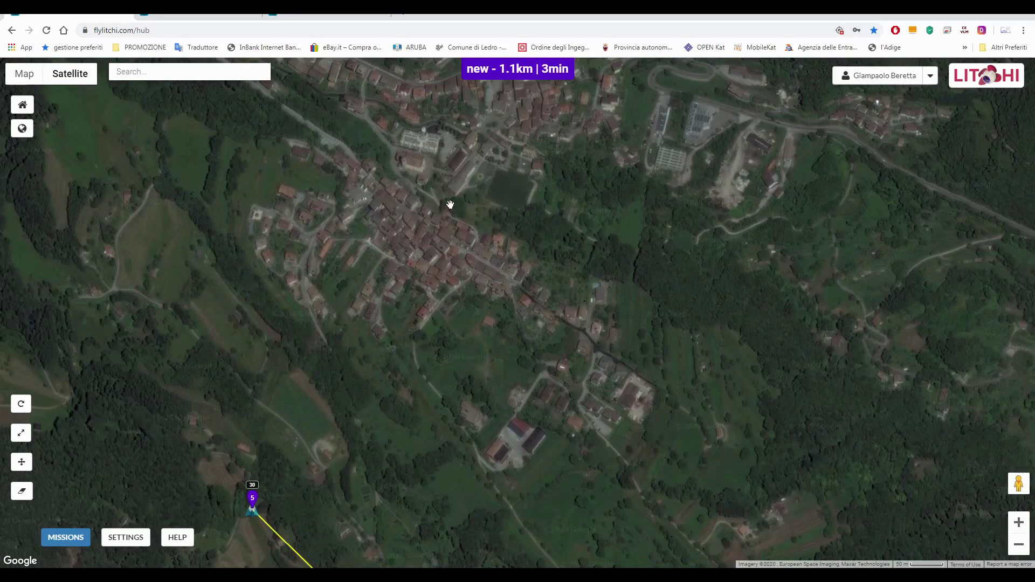
drag(458, 187, 448, 216)
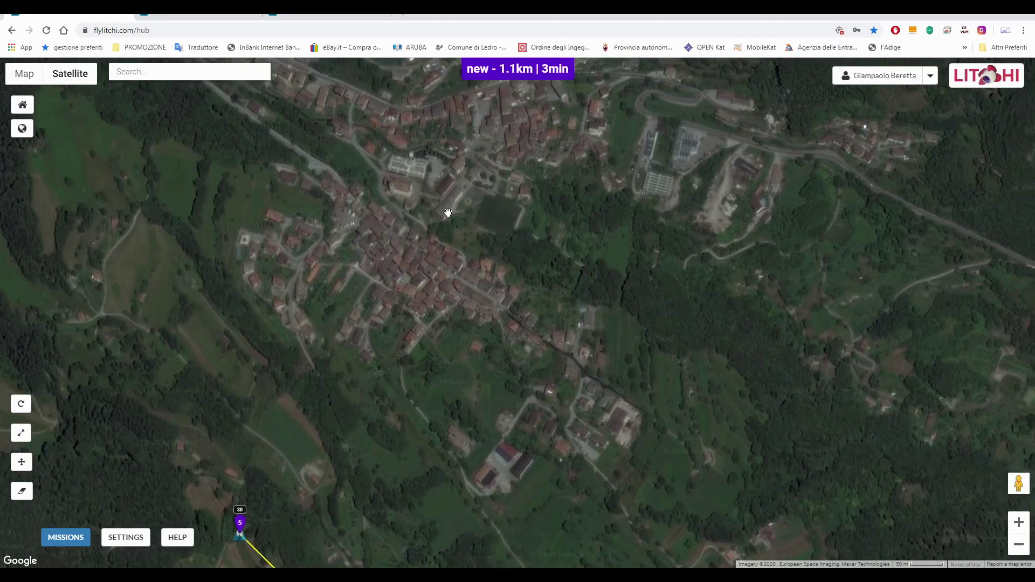
drag(452, 215, 456, 220)
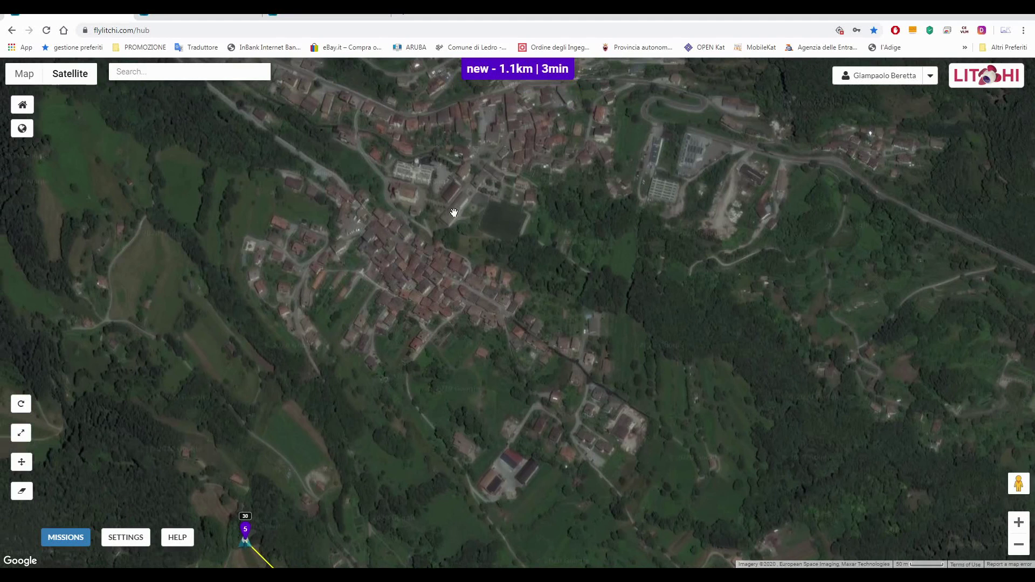
scroll(444, 208, down, 1)
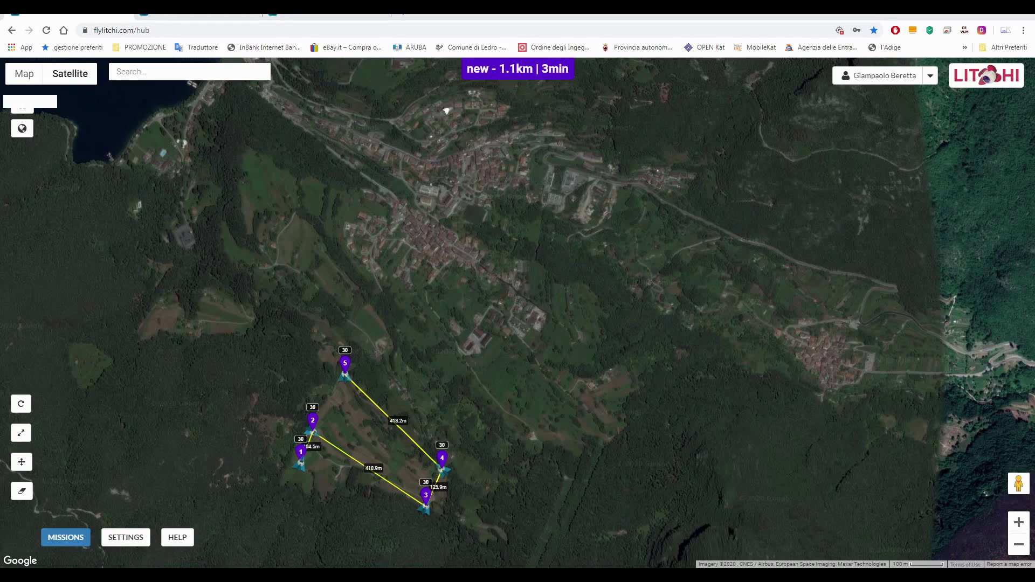
Switch to Google Earth, orient the view to north and centre it on the village
key(alt+Tab)
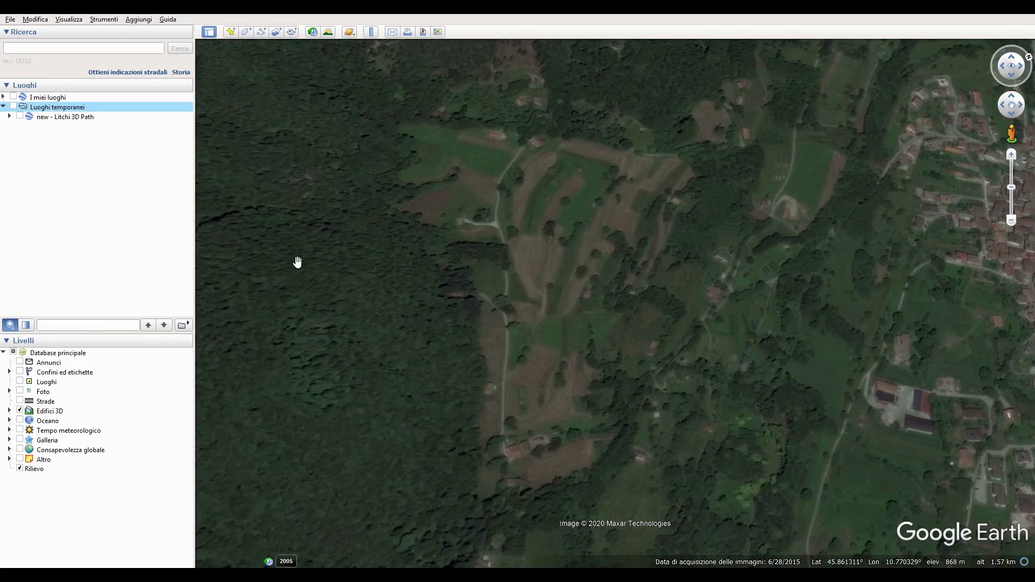
key(n)
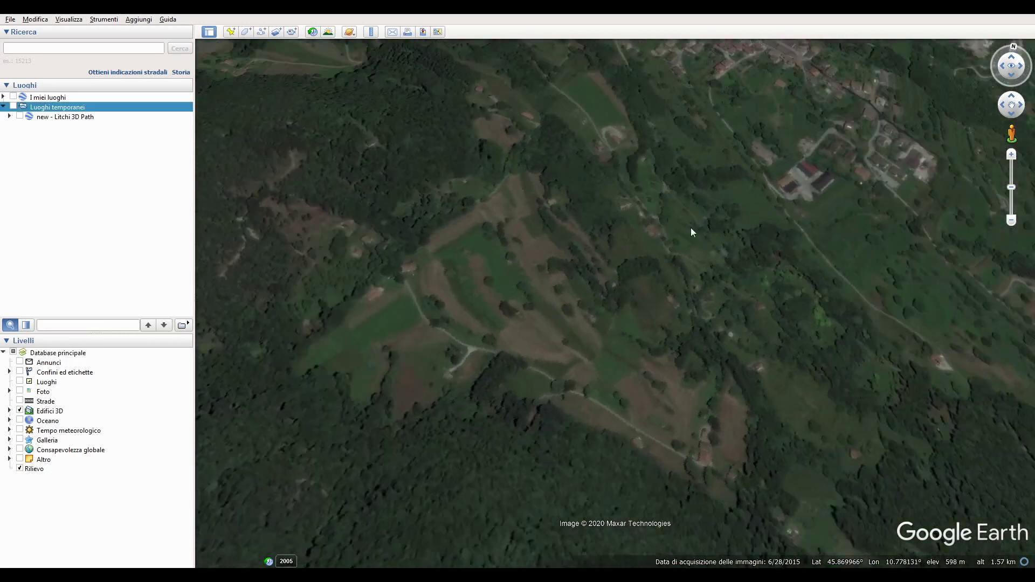
drag(550, 265, 433, 407)
drag(583, 182, 500, 359)
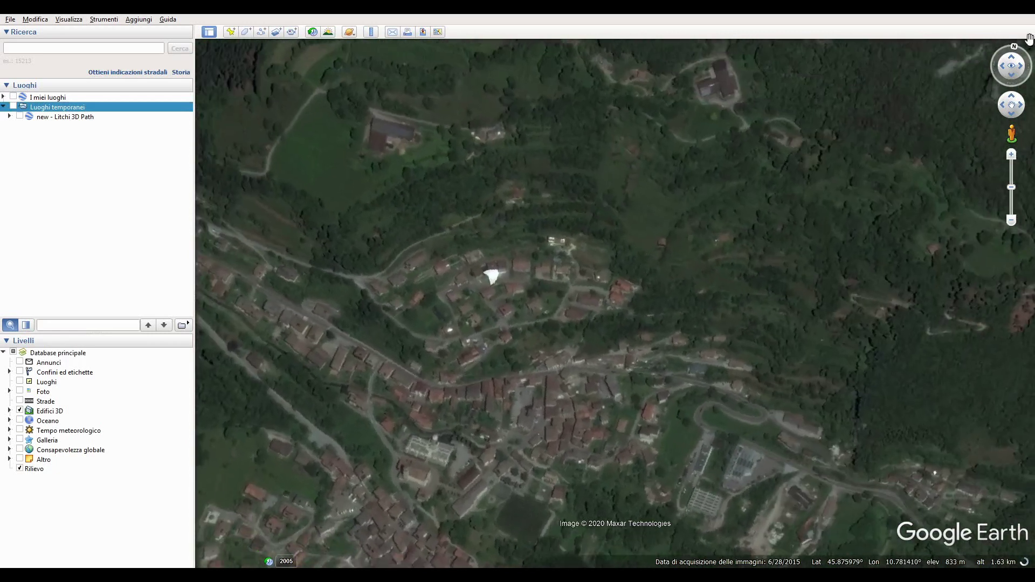
click(1010, 60)
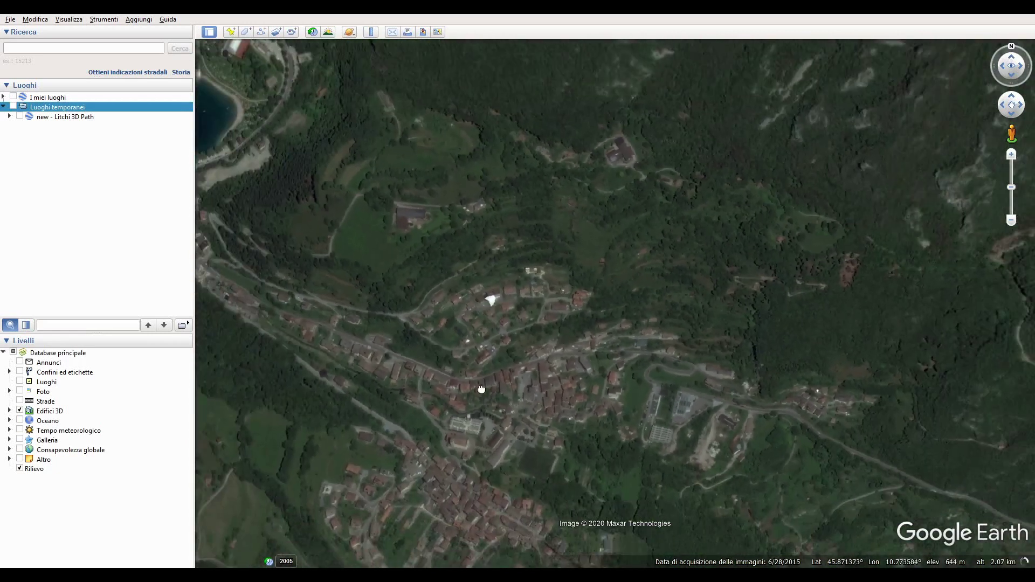
drag(481, 388, 504, 259)
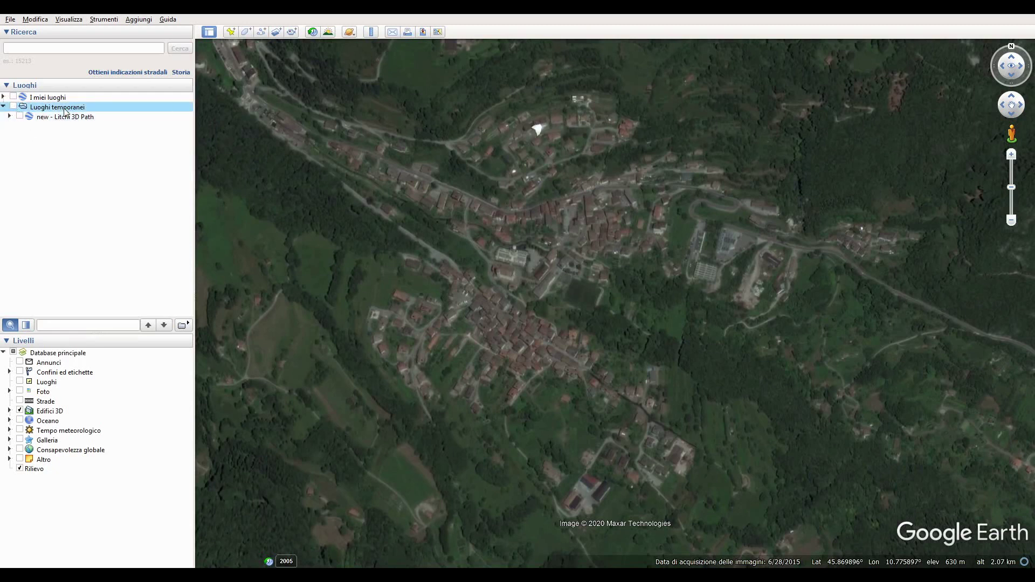
Delete the "new - Litchi 3D Path" item with its contents from Luoghi temporanei
click(13, 107)
click(9, 117)
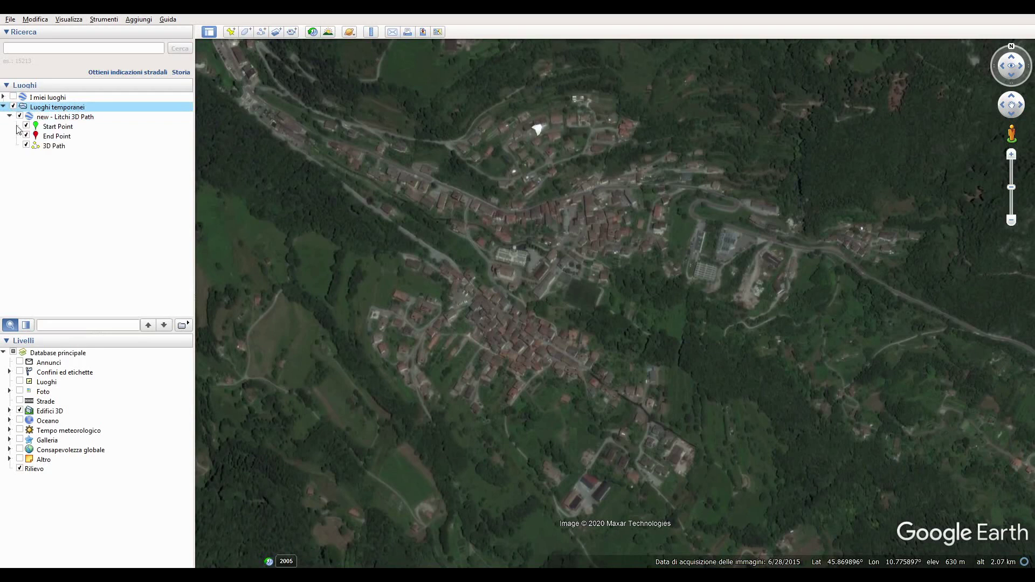
click(20, 116)
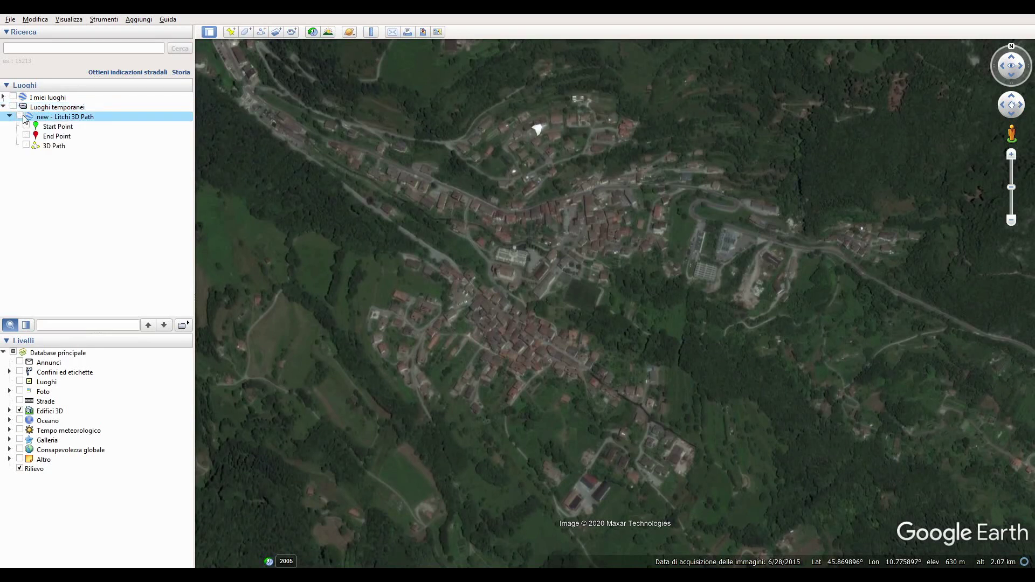
right_click(60, 118)
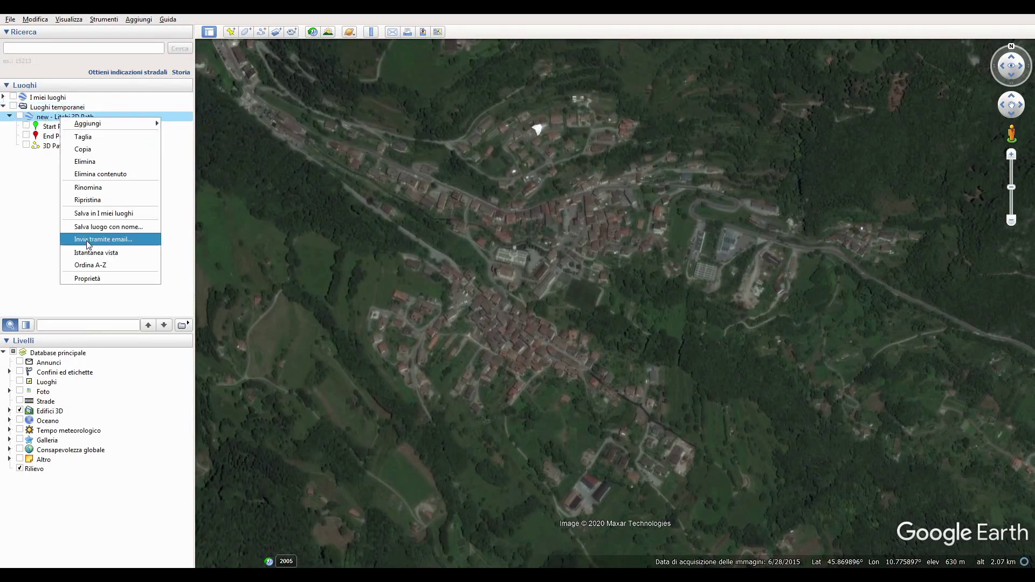
click(95, 162)
click(557, 303)
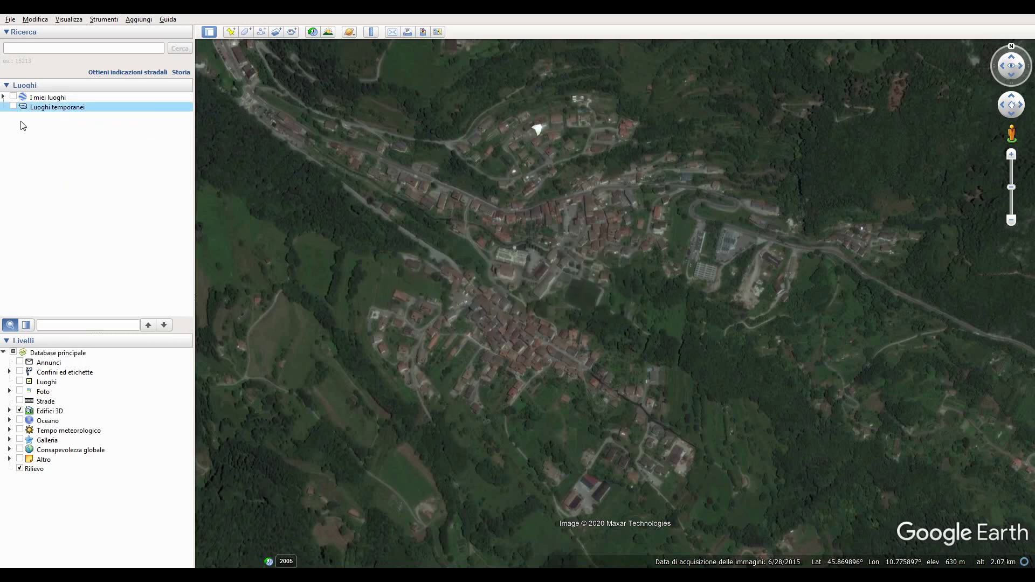
Enable Luoghi temporanei and add a new folder named MISSIONI inside it
click(13, 106)
right_click(86, 108)
mouse_move(147, 116)
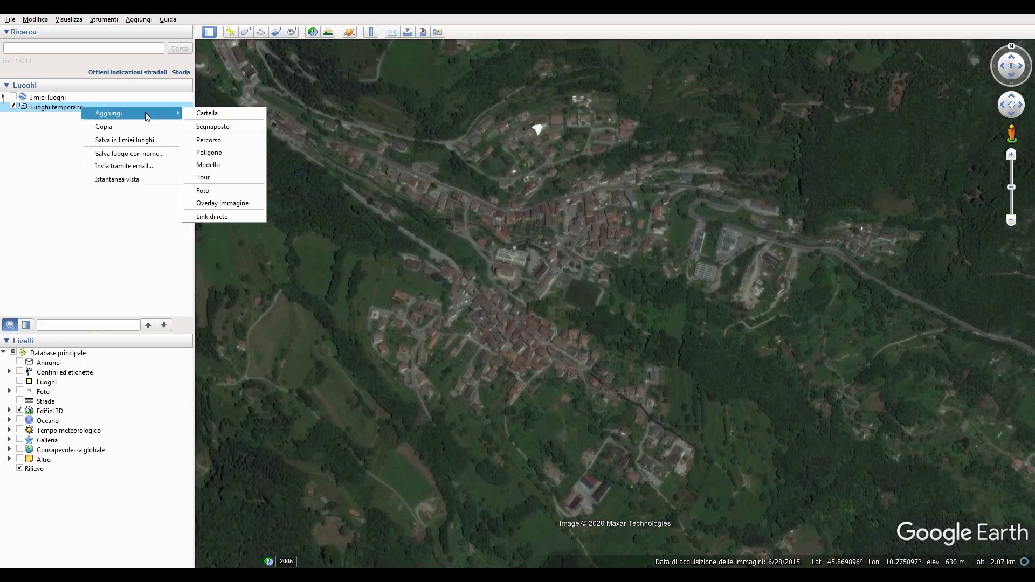
click(218, 115)
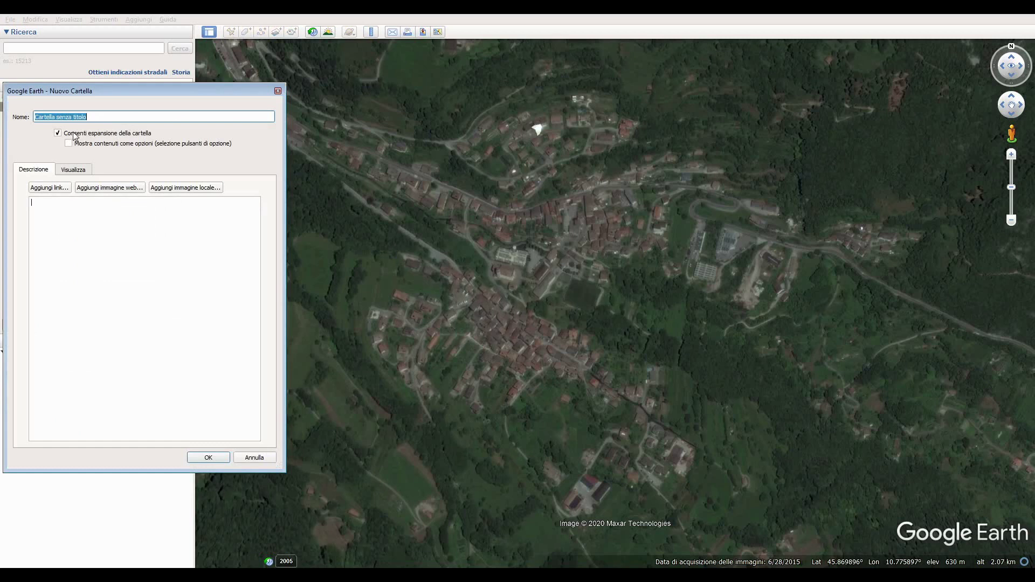
text(MISSIONI)
click(80, 236)
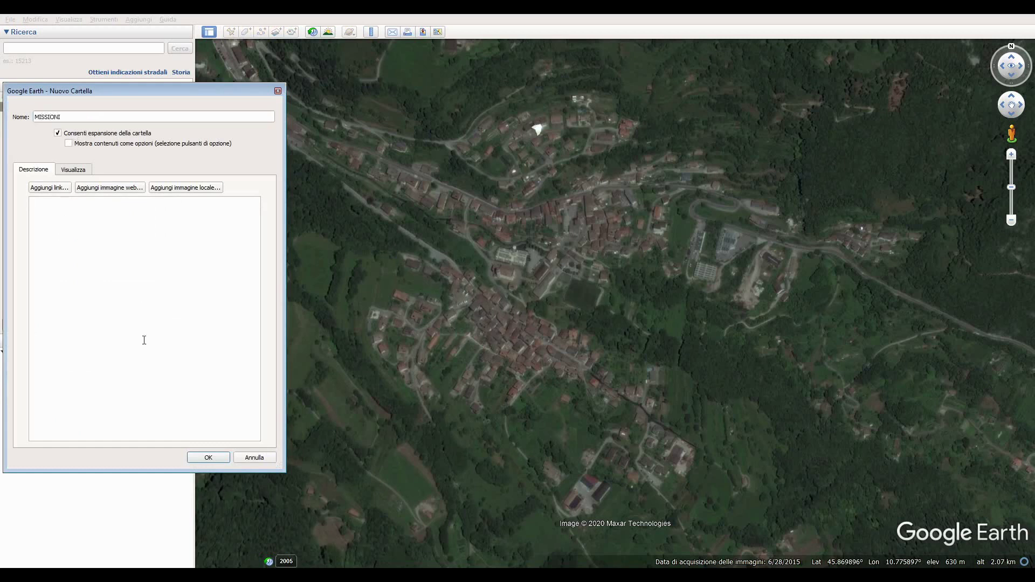
click(203, 458)
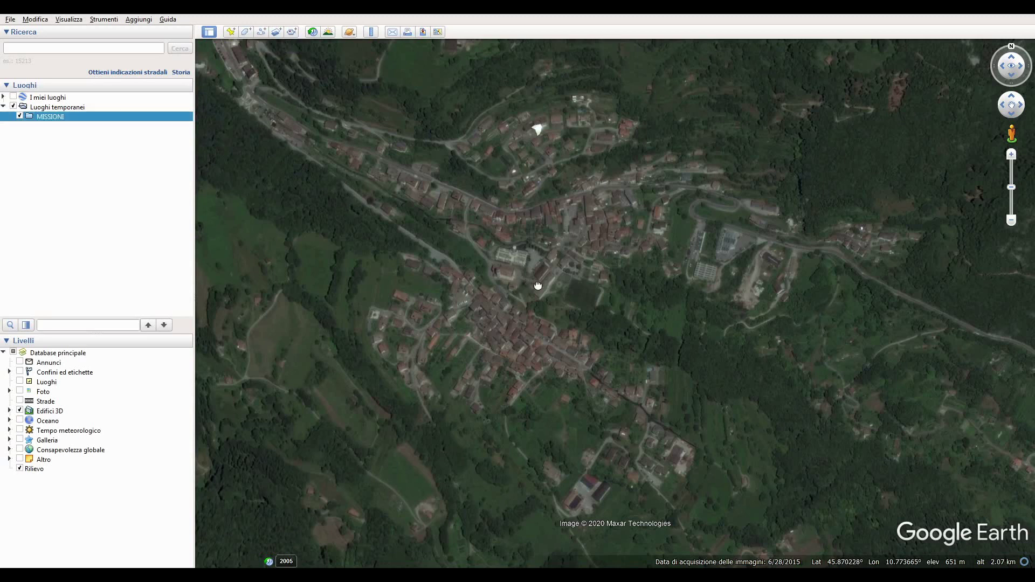
Centre the view on the village's southern cluster and start a new polygon in the MISSIONI folder
drag(539, 282, 668, 289)
scroll(661, 340, up, 2)
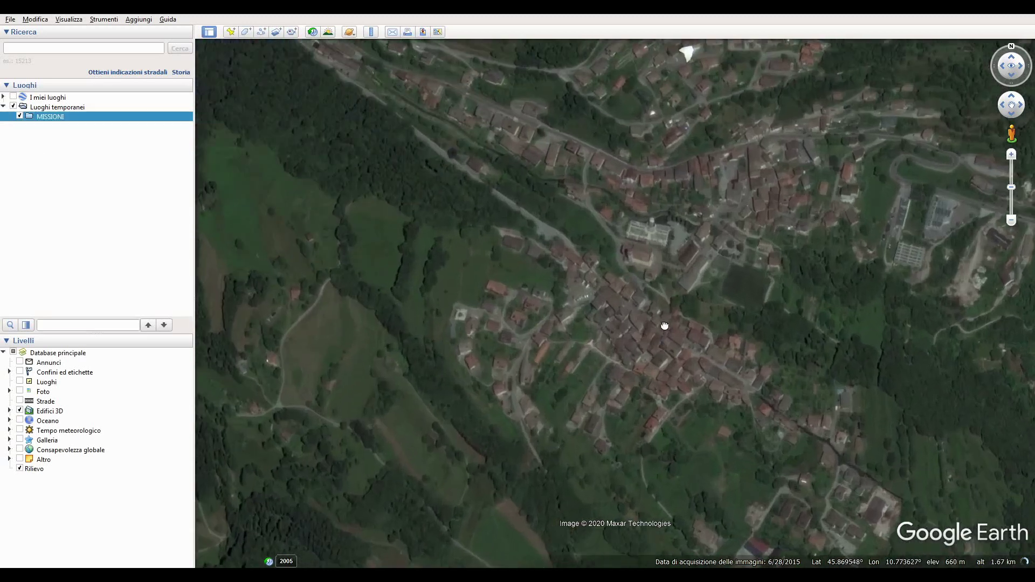
drag(663, 325, 566, 307)
drag(463, 186, 494, 180)
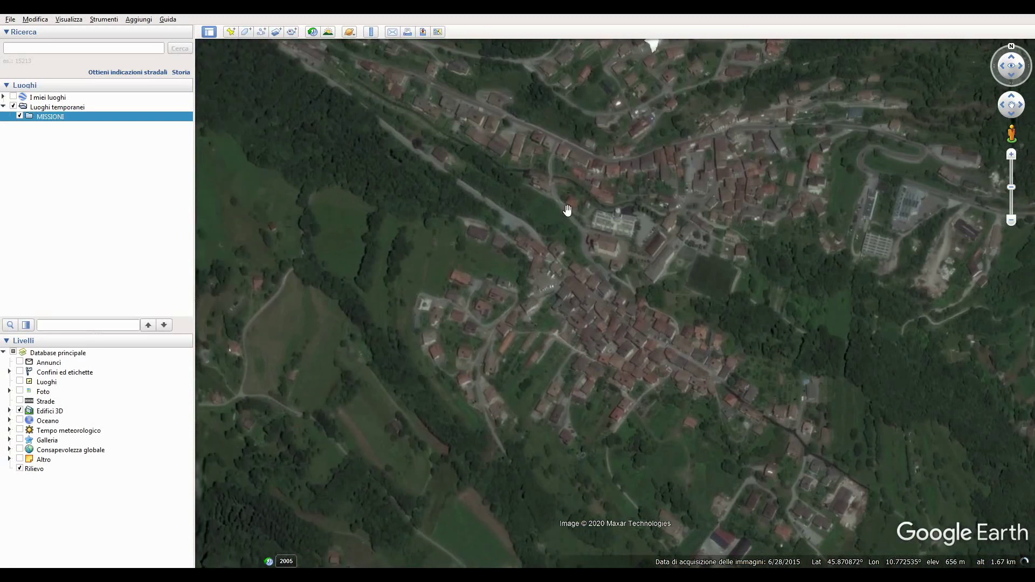
click(247, 33)
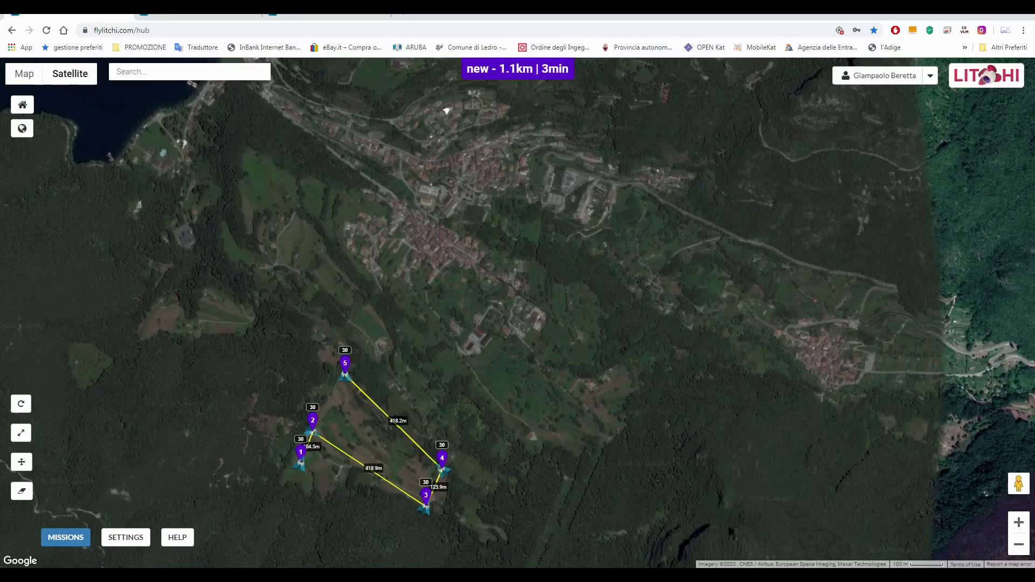
Switch to the Litchi mission hub and examine the extent of the five-waypoint route south of the village
key(alt+Tab)
scroll(280, 459, up, 1)
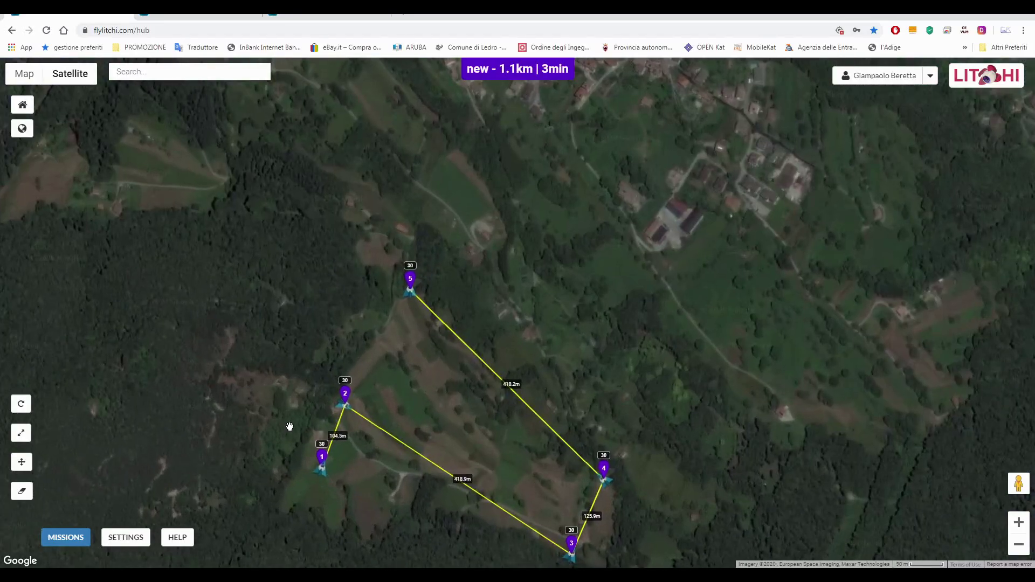
scroll(467, 430, up, 1)
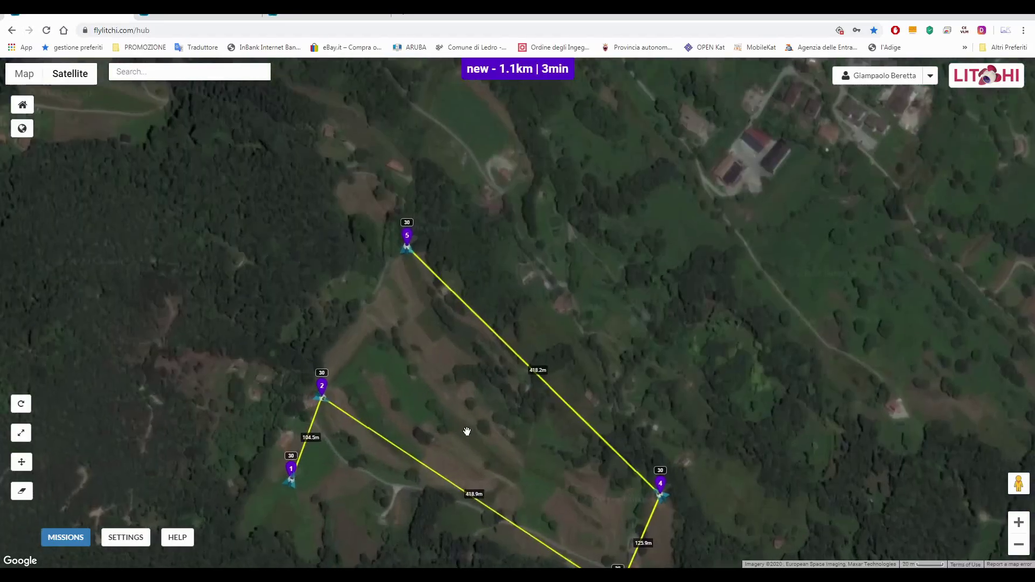
scroll(415, 366, down, 1)
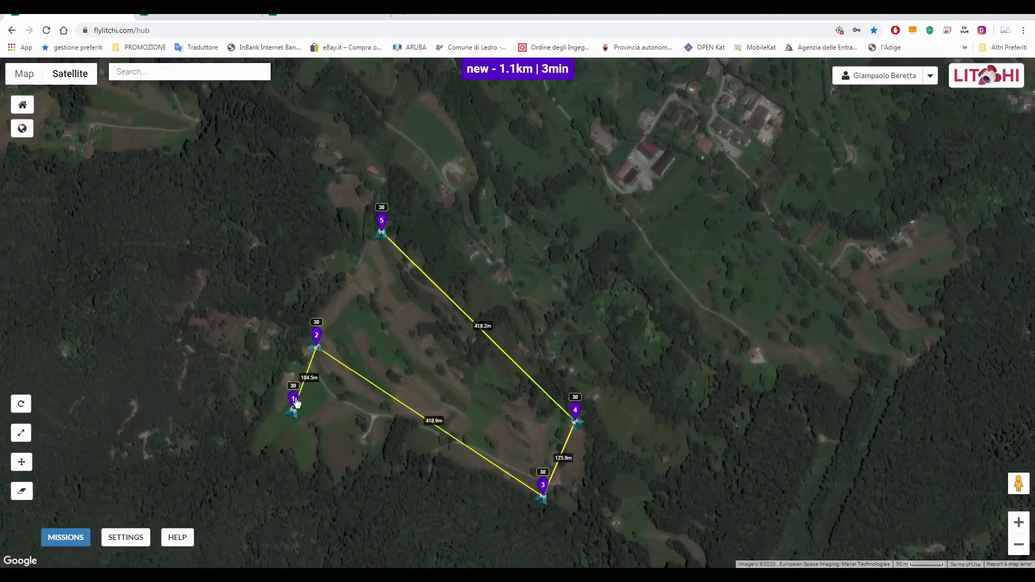
mouse_move(289, 375)
mouse_down()
mouse_move(294, 302)
mouse_move(337, 230)
mouse_move(382, 218)
mouse_up()
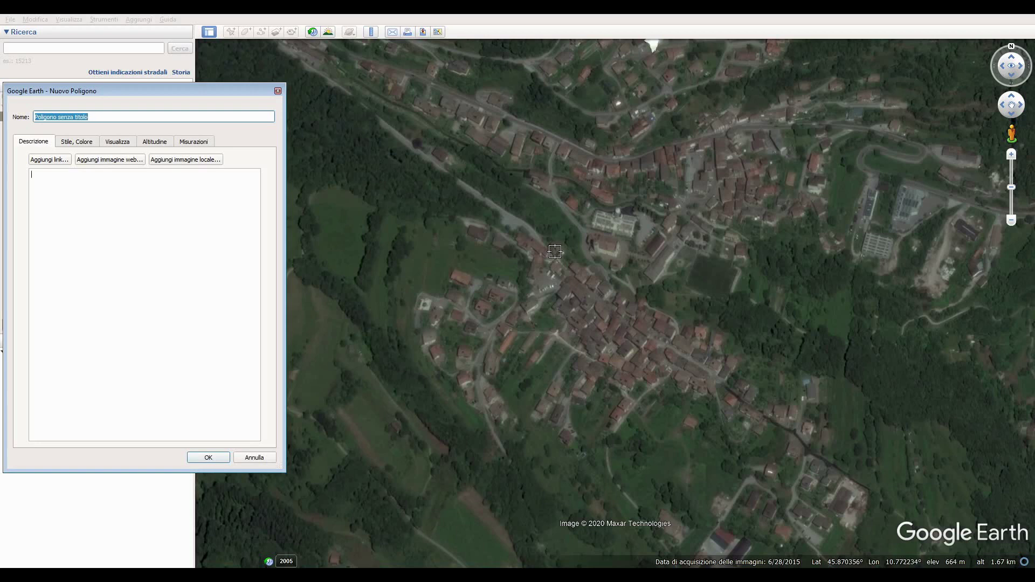
Back in Google Earth, draw a four-corner polygon around the southern cluster of village houses
click(501, 212)
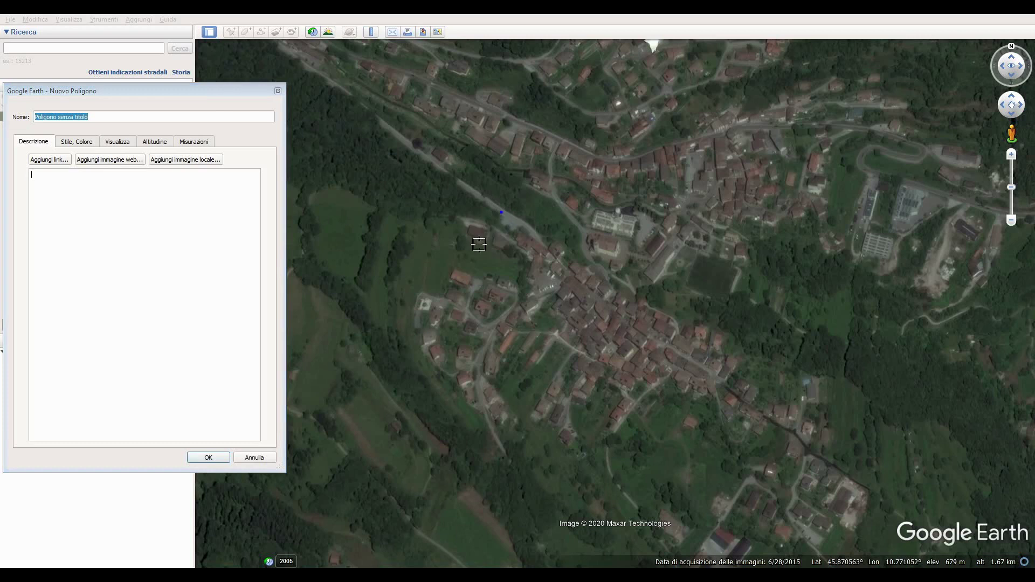
click(414, 334)
click(593, 487)
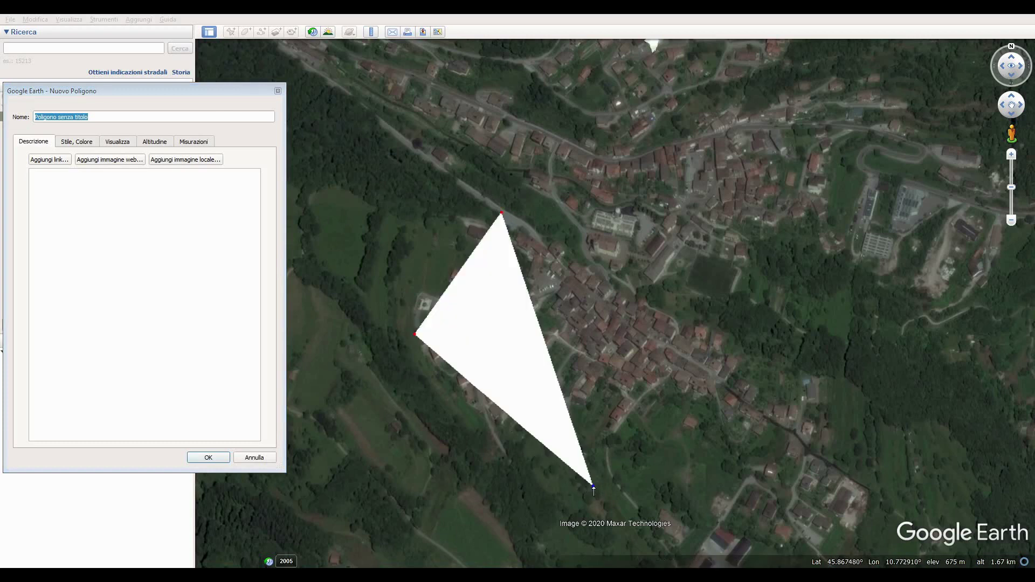
click(694, 331)
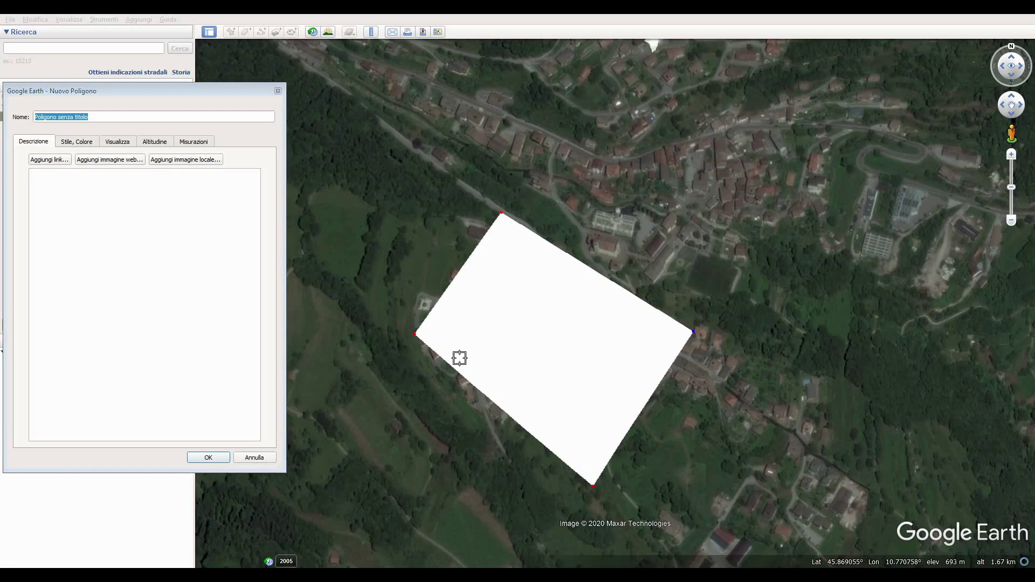
Name the polygon M1 and set its line colour to red (#ff0000)
click(37, 185)
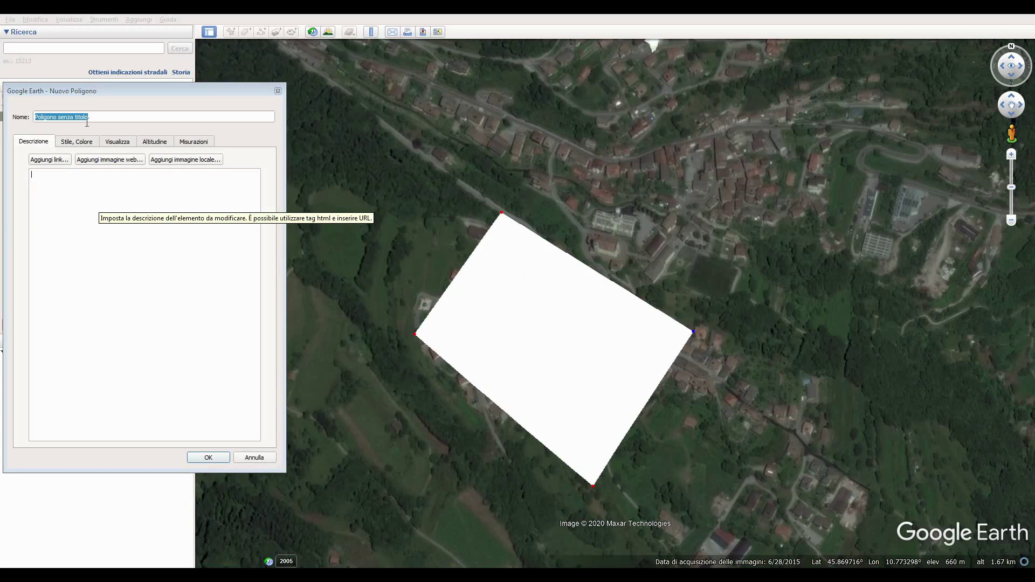
drag(87, 123, 2, 121)
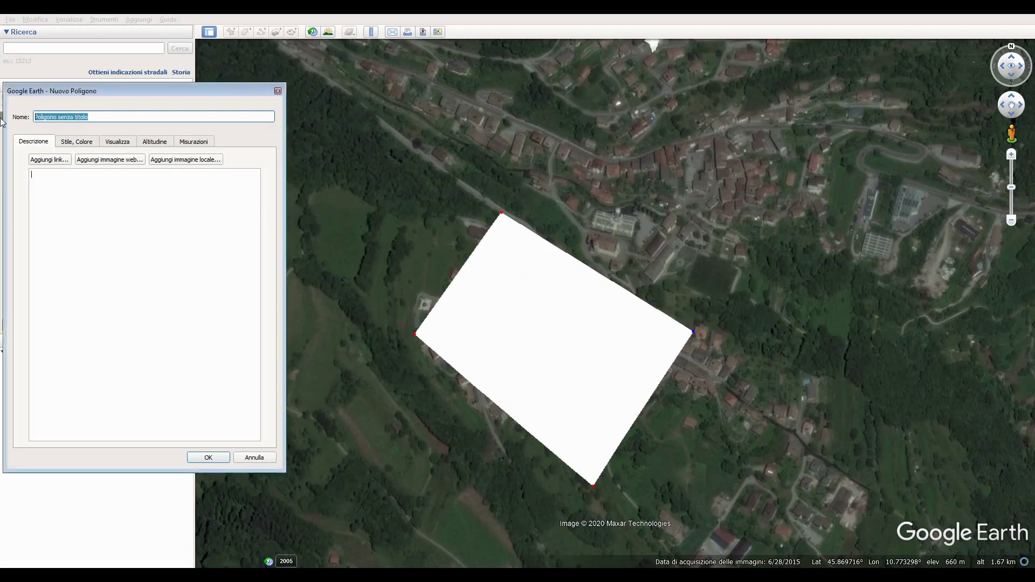
text(M1)
click(73, 144)
click(64, 178)
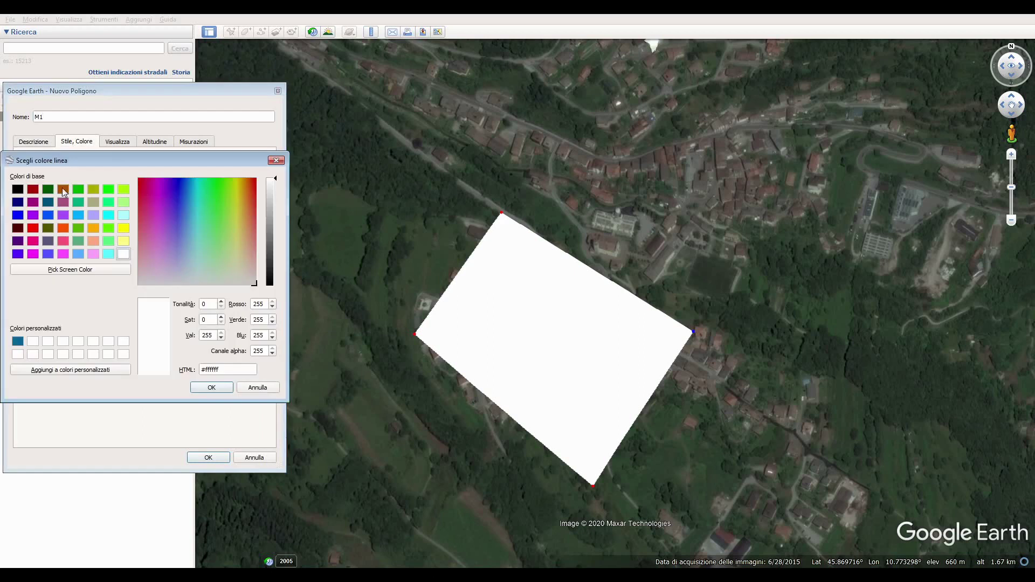
click(33, 227)
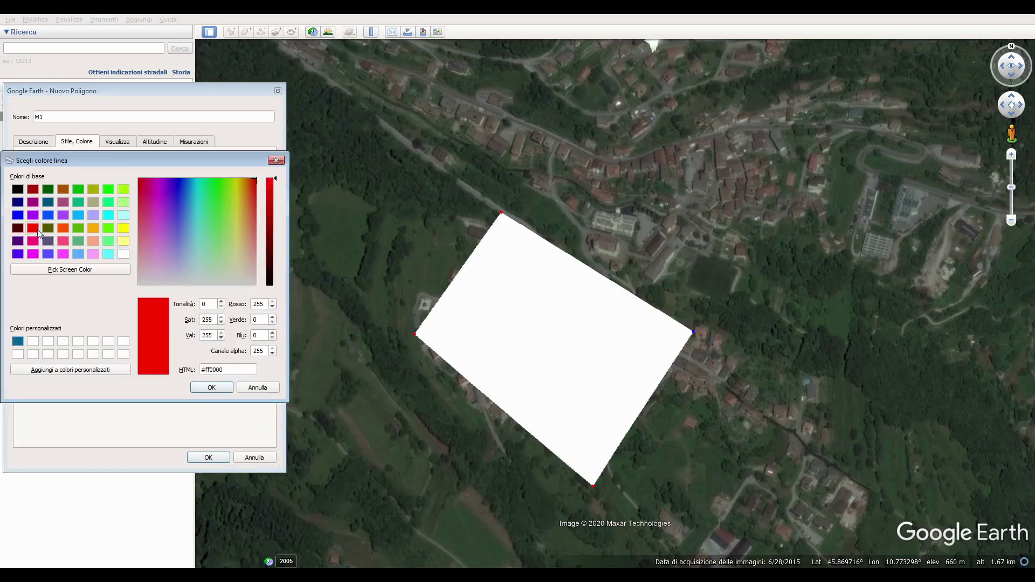
click(221, 388)
Set M1's area to outline only (Con contorni) with a line width of 3,0 and save the polygon
click(130, 218)
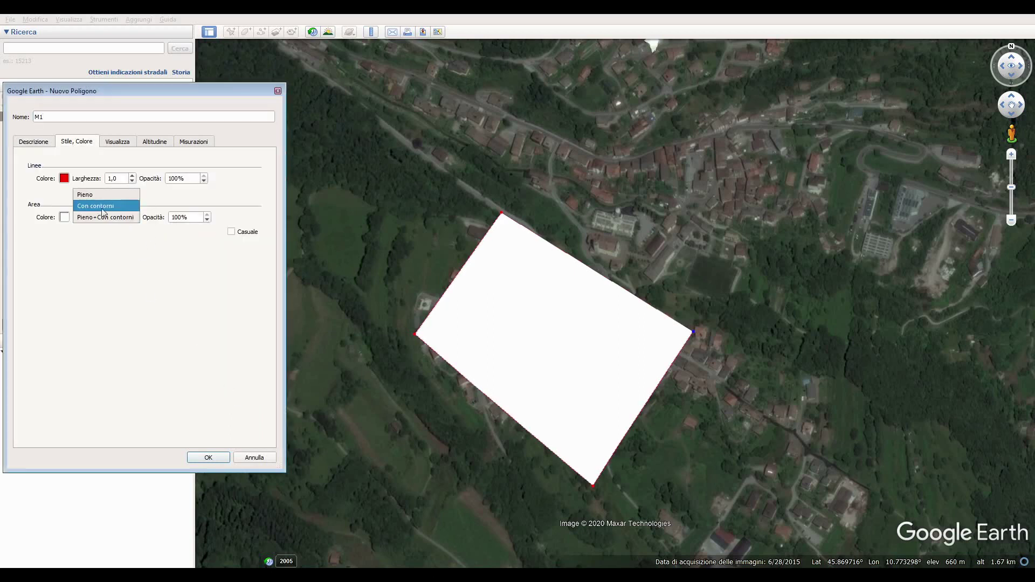
click(101, 206)
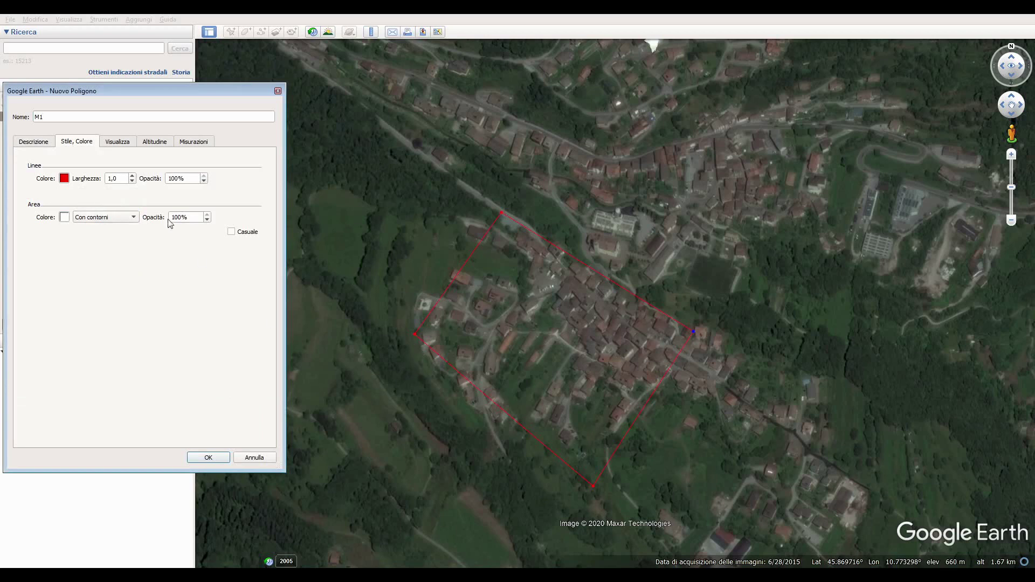
click(132, 176)
click(132, 176)
click(132, 176)
click(133, 175)
click(132, 176)
click(208, 458)
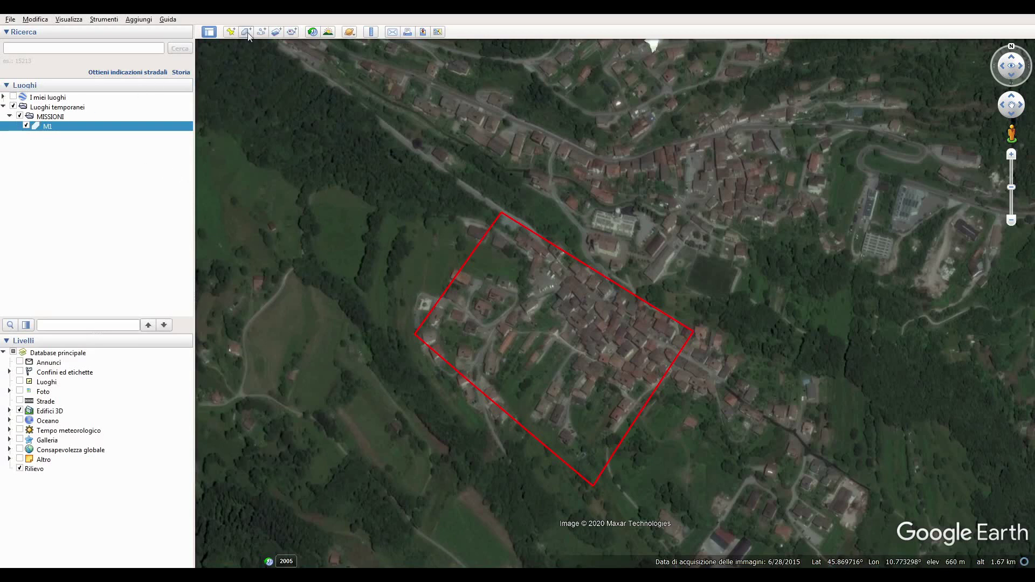
Start a second polygon named M2 in the MISSIONI folder and set its line colour to blue (#0000ff)
scroll(491, 155, down, 2)
drag(573, 143, 619, 278)
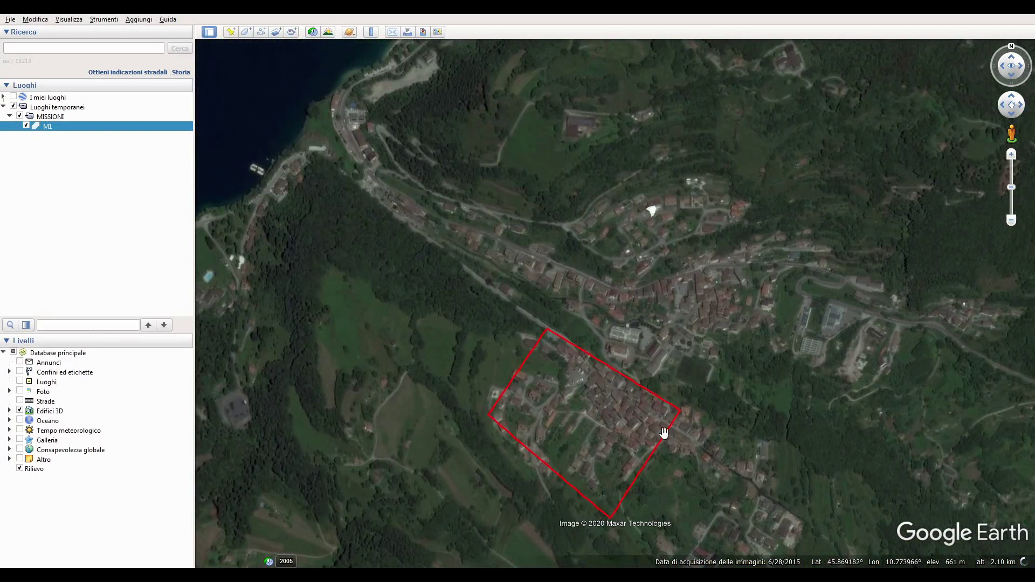
click(247, 33)
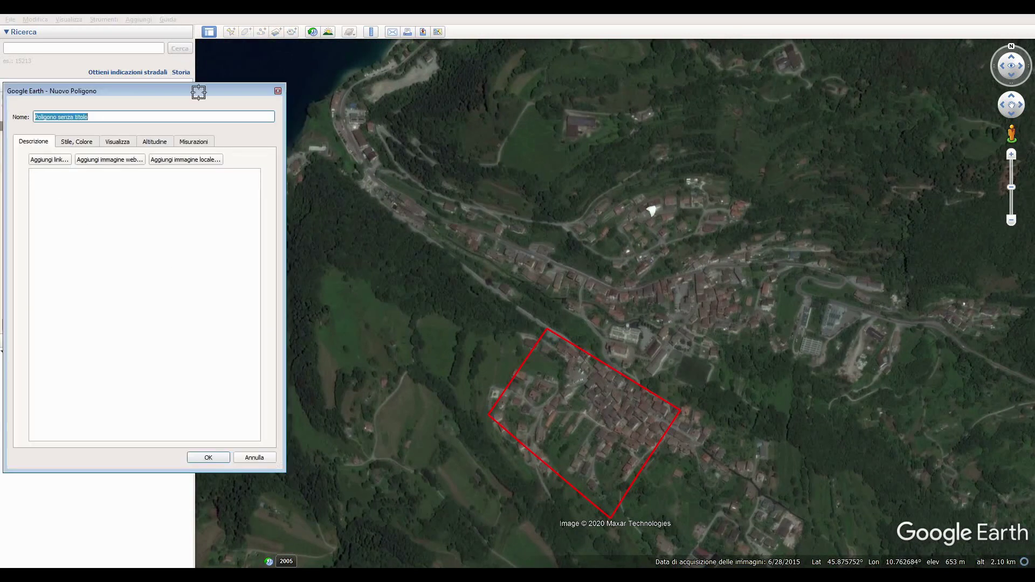
text(M2)
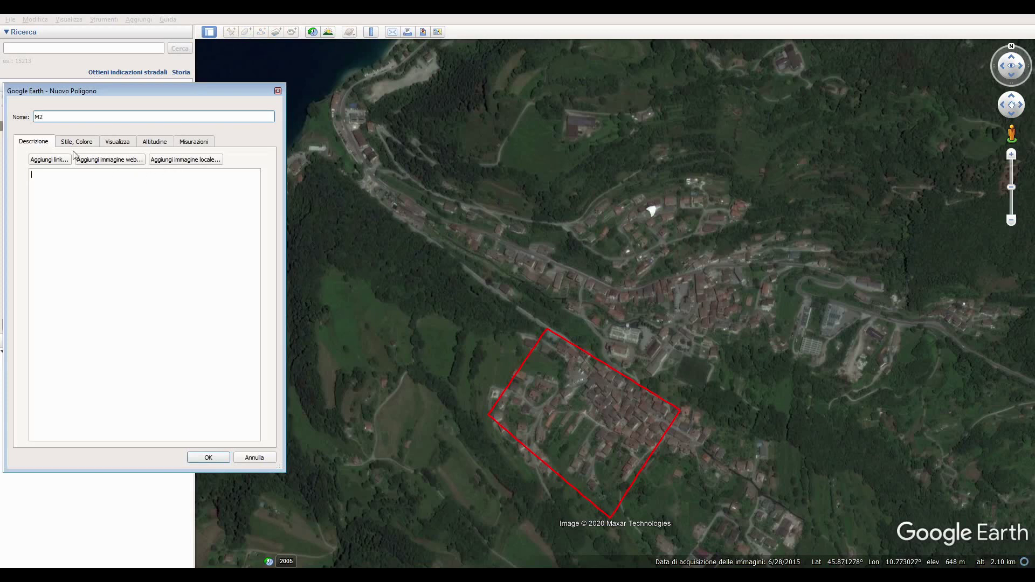
click(70, 142)
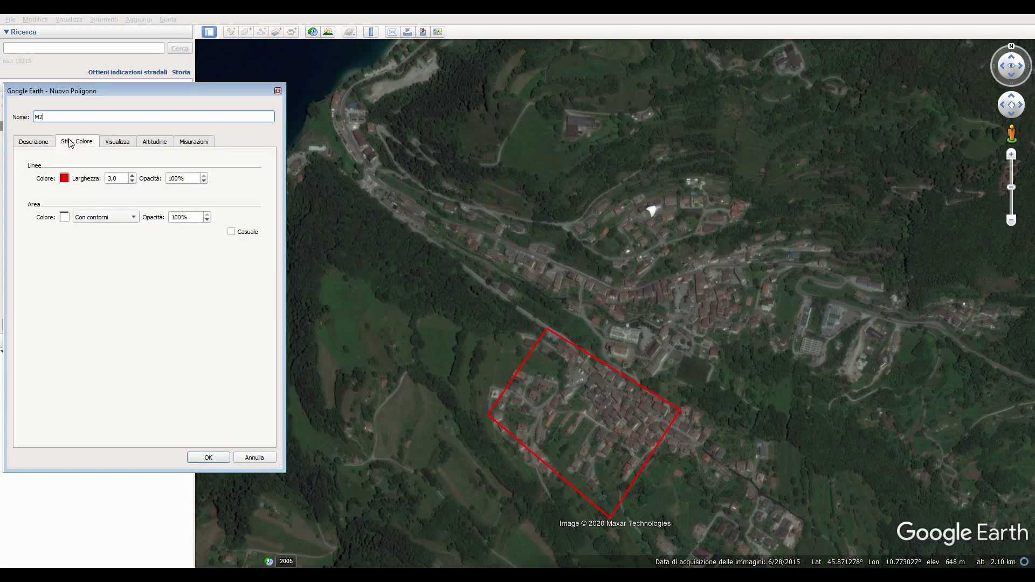
click(64, 177)
click(17, 216)
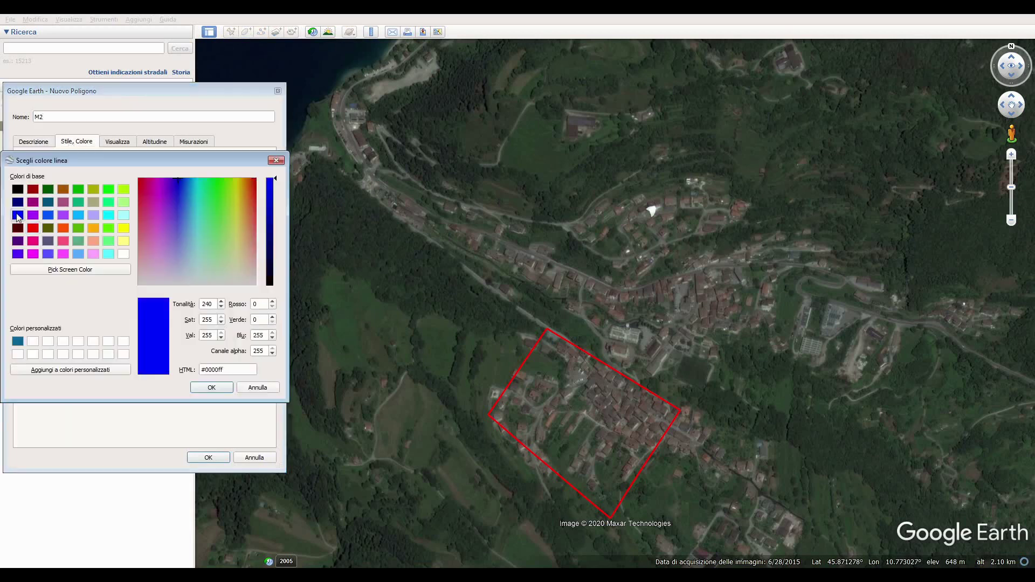
click(194, 388)
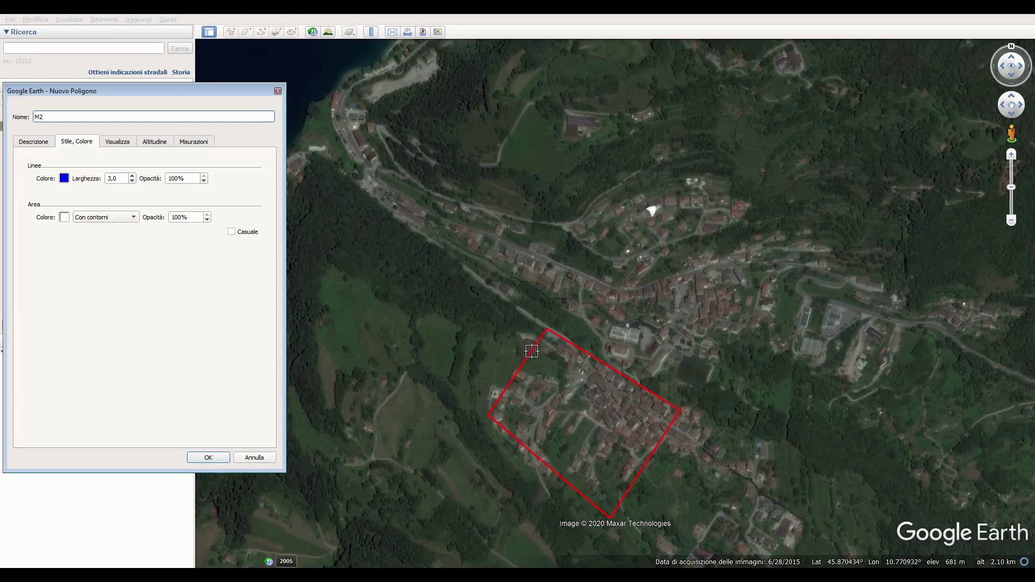
Draw M2 as a four-corner outline over the village centre north of M1, overlapping M1's northern strip, and save it
click(532, 351)
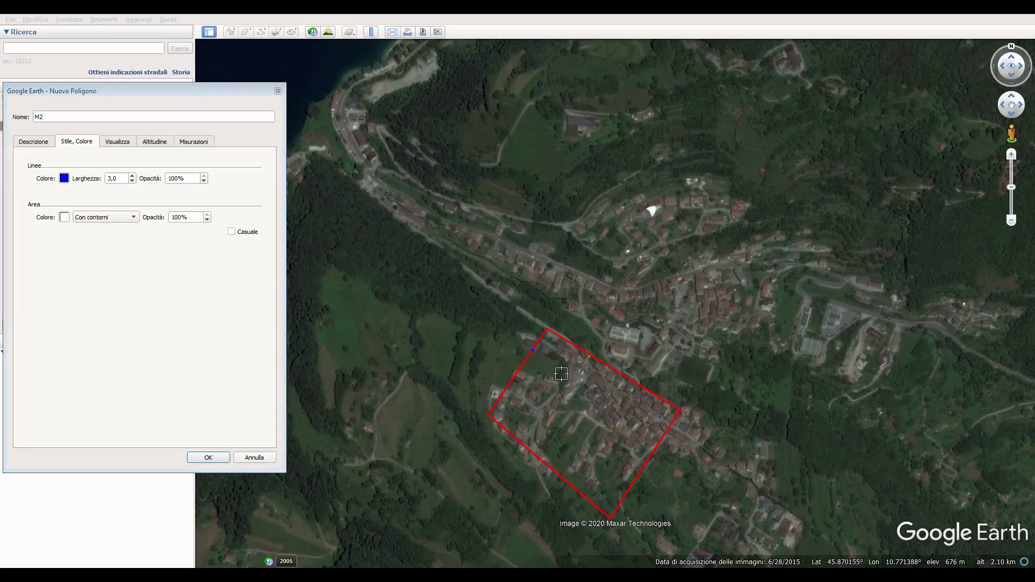
click(662, 438)
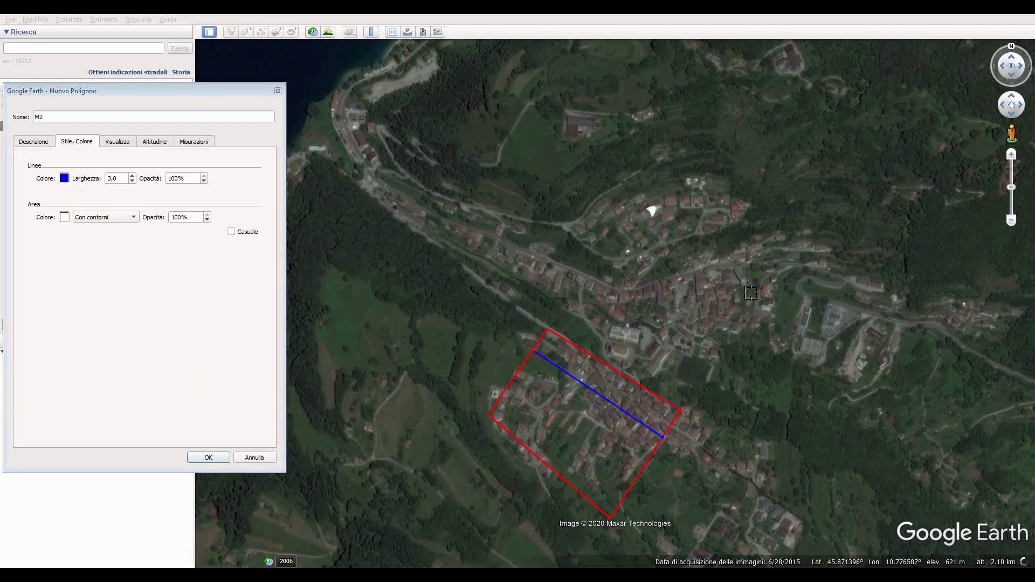
click(766, 264)
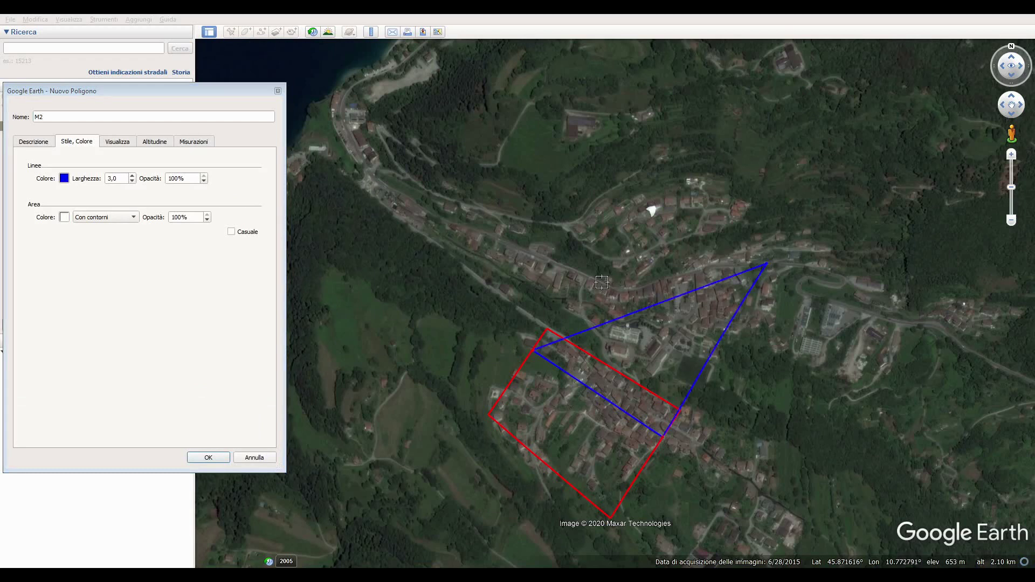
click(573, 274)
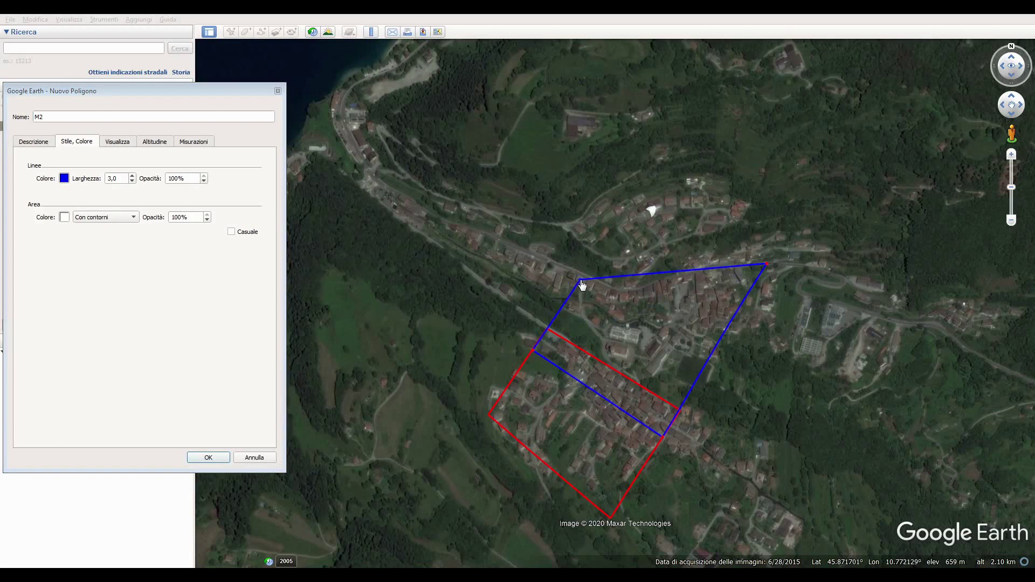
scroll(545, 358, up, 3)
scroll(546, 361, up, 1)
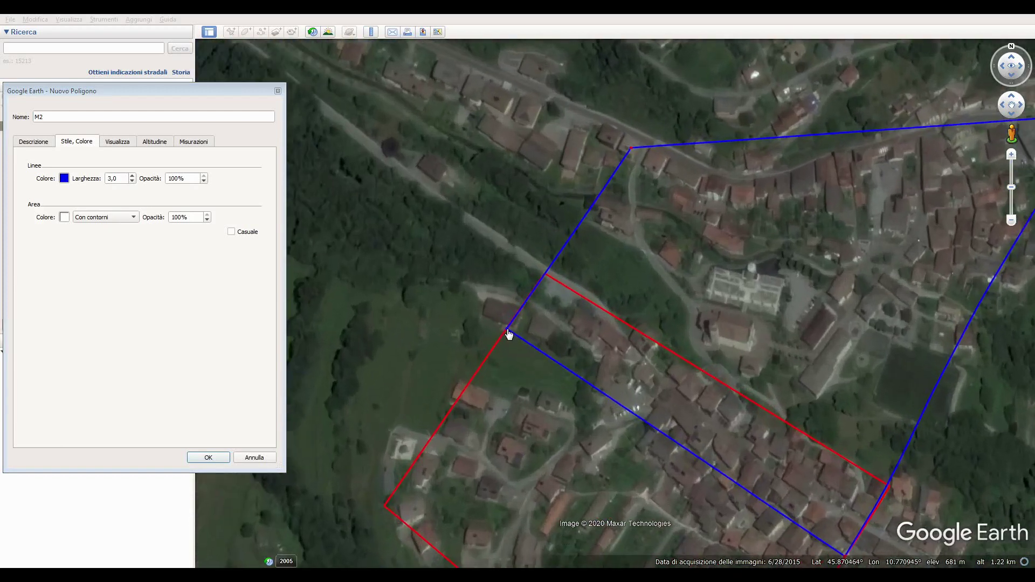
scroll(500, 306, down, 2)
scroll(499, 306, down, 2)
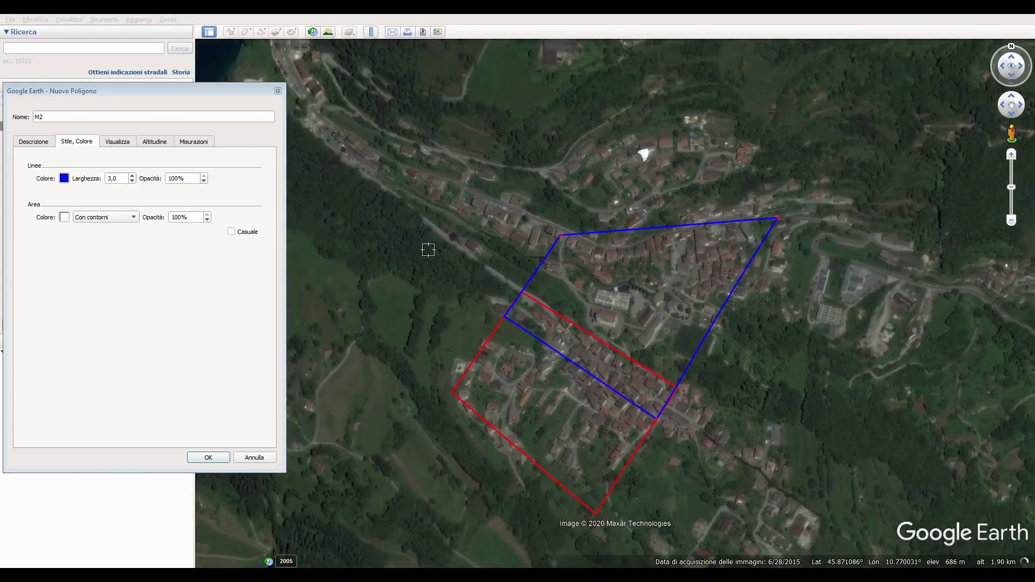
scroll(681, 458, up, 2)
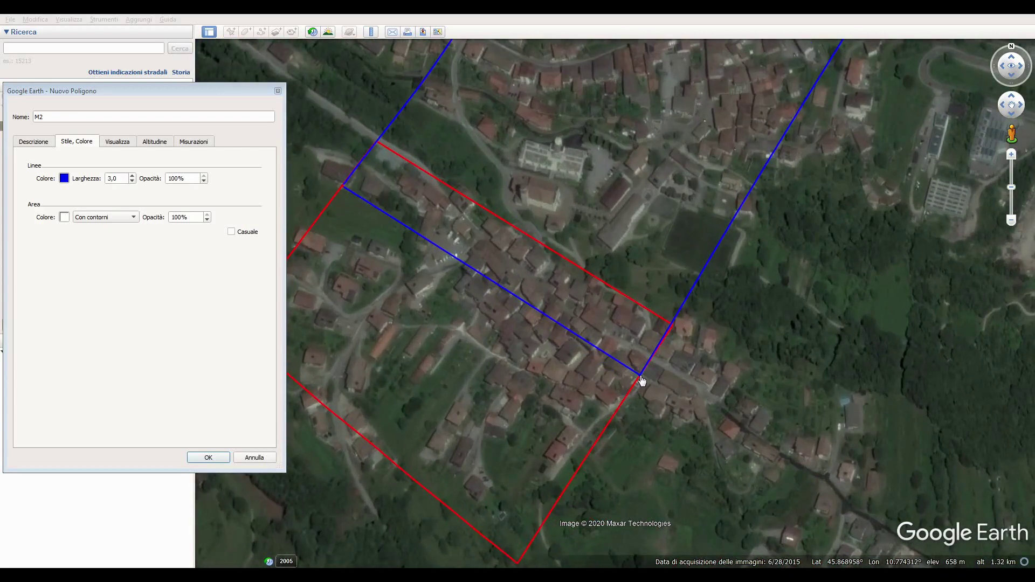
scroll(484, 332, down, 2)
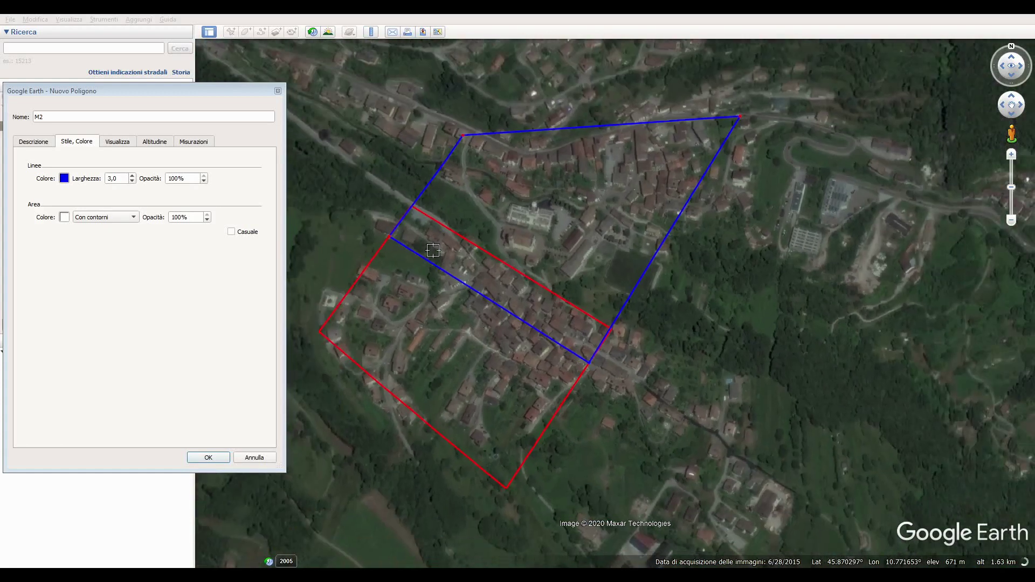
scroll(433, 250, down, 2)
click(208, 458)
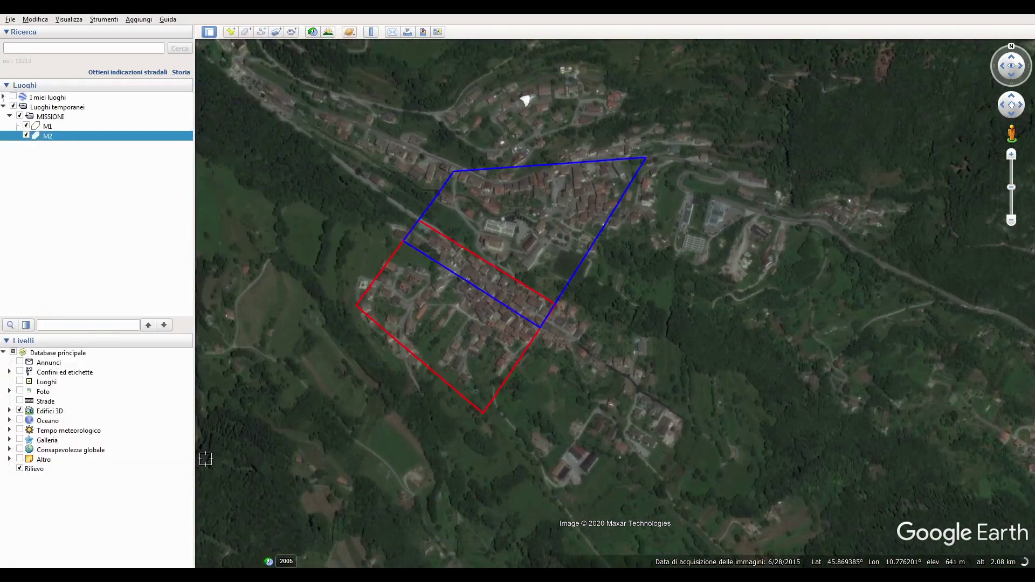
Save polygon M1 as M1.kml in the MISSIONI folder on disk, using the Kml format
click(54, 138)
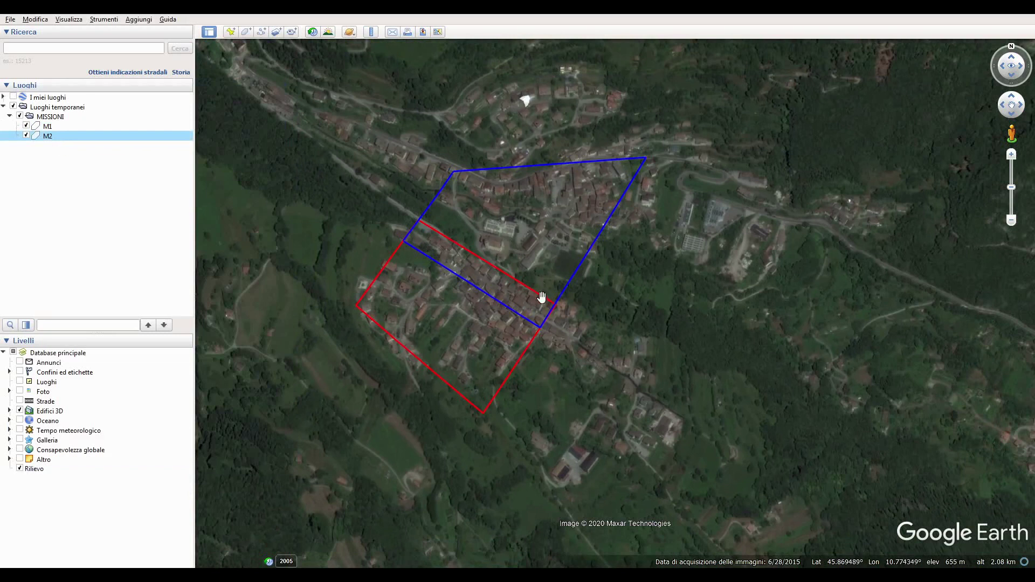
click(54, 126)
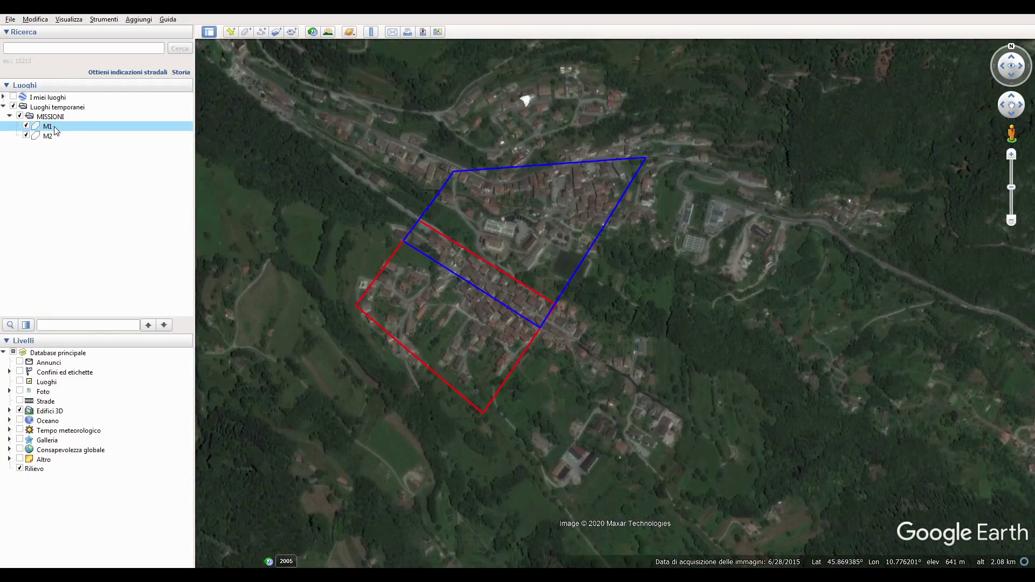
right_click(54, 126)
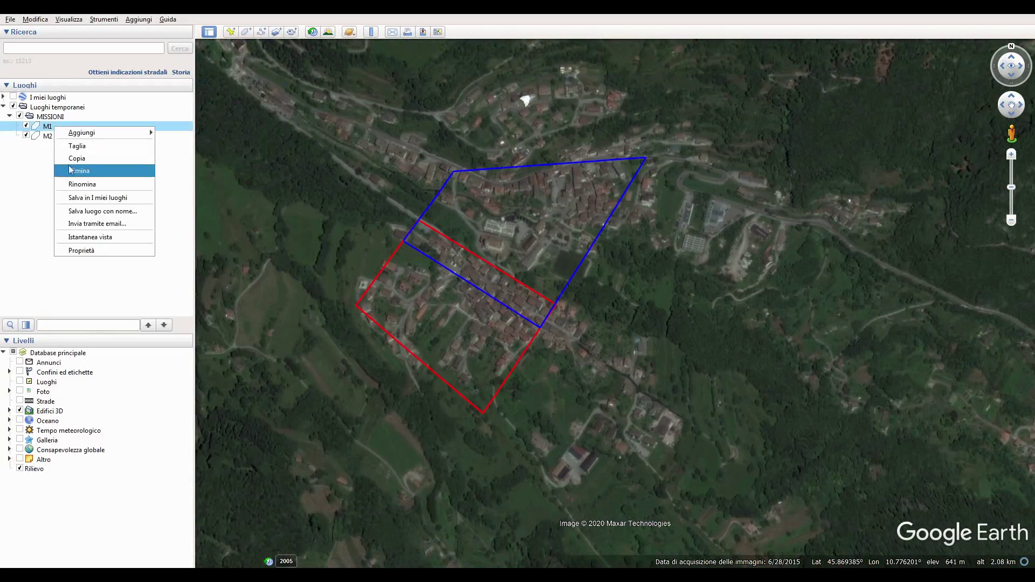
click(106, 217)
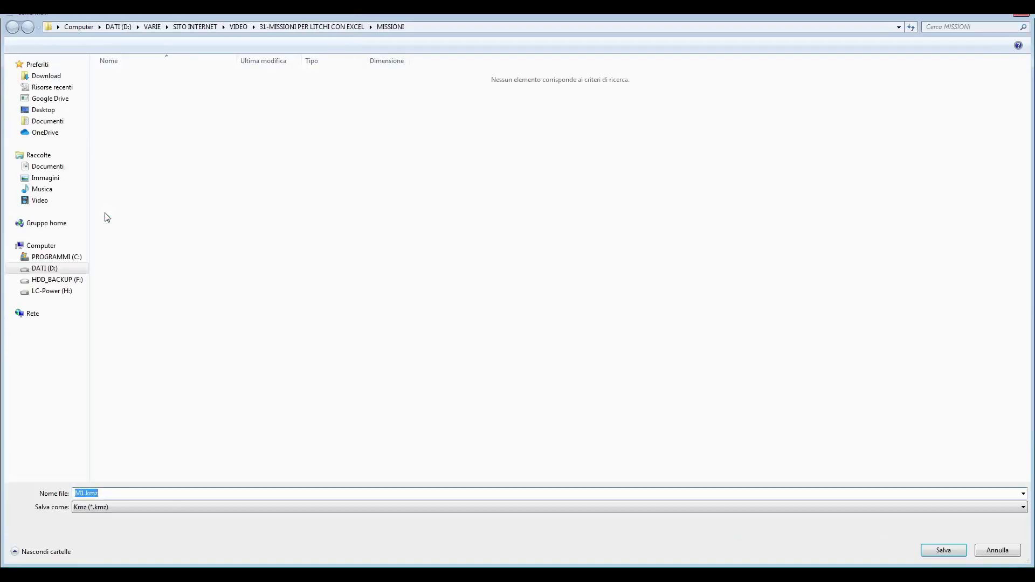
click(115, 508)
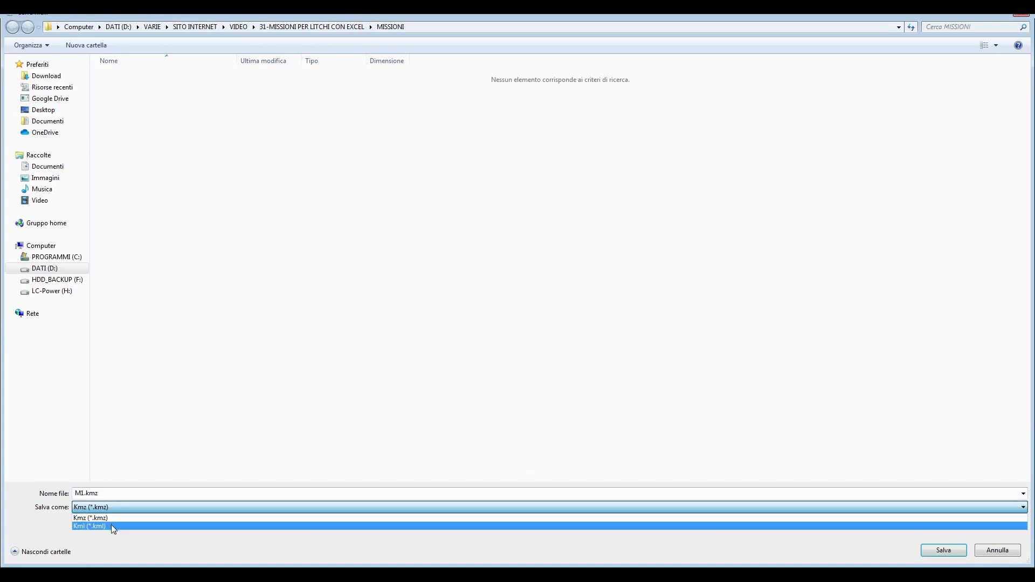
click(111, 526)
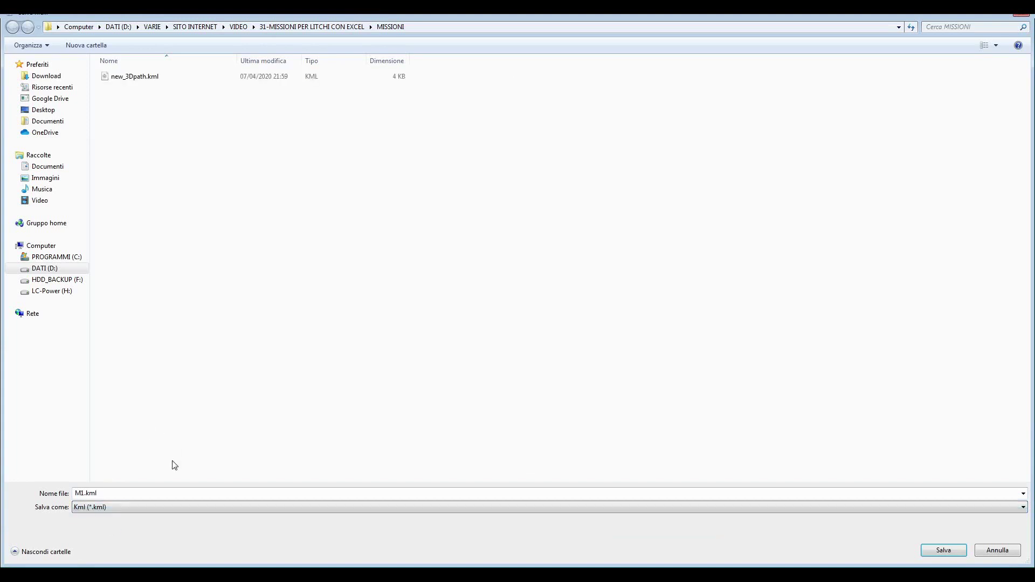
click(944, 551)
Save polygon M2 as M2.kml in the same MISSIONI folder
click(47, 136)
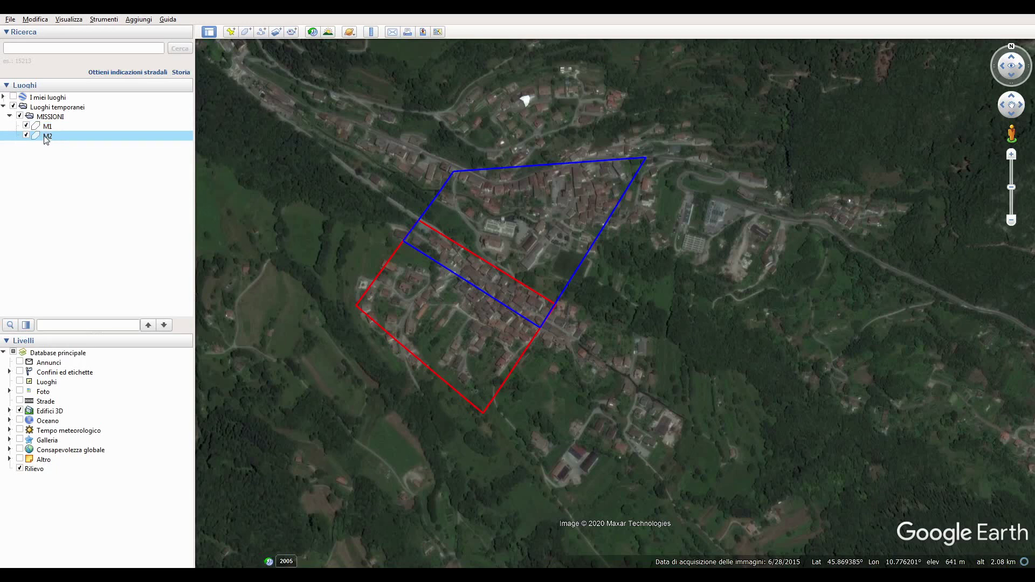
right_click(47, 138)
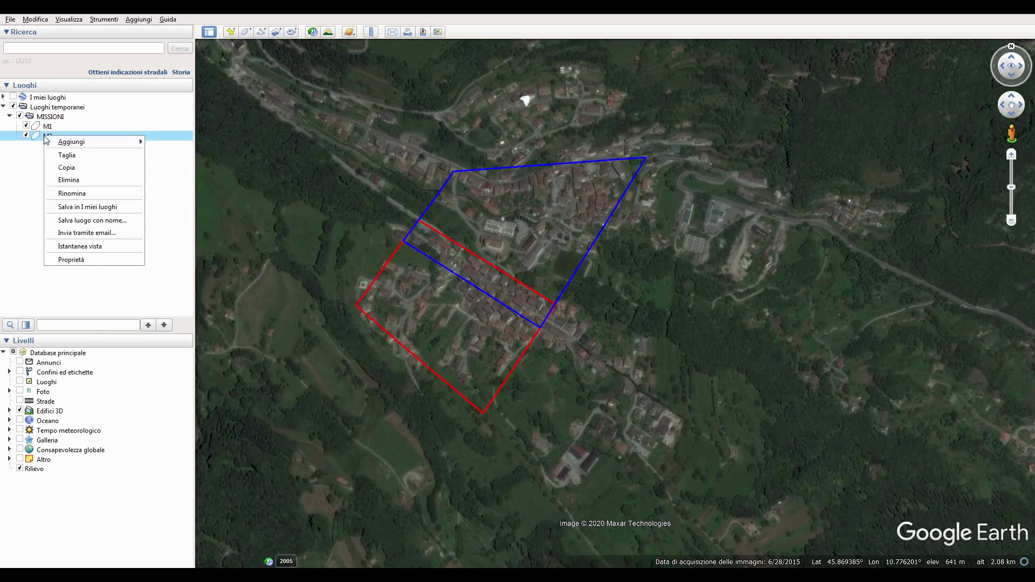
click(94, 221)
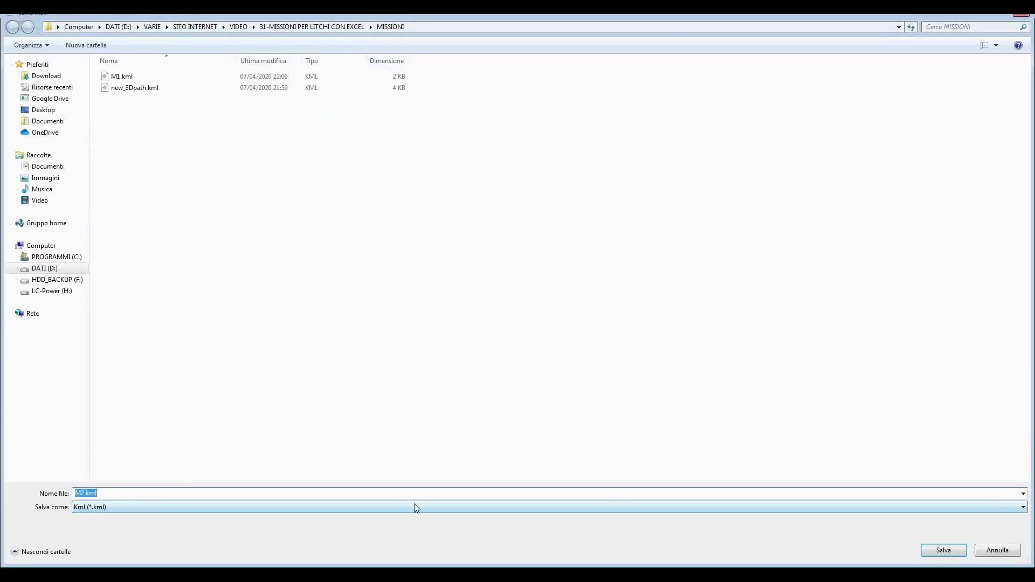
click(941, 550)
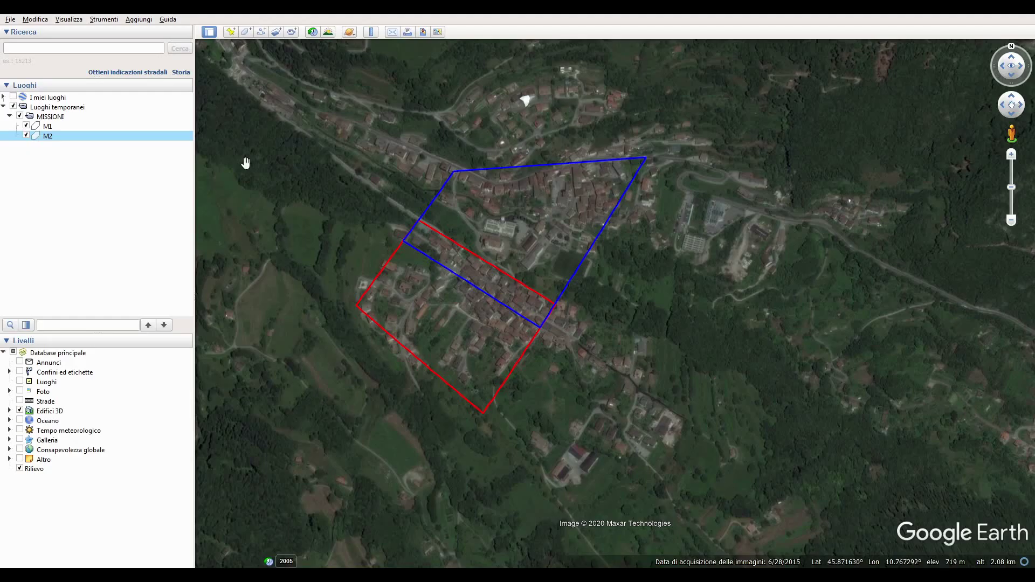
Switch to Litchi Mission Hub, duplicate its browser tab for an empty mission and import M1.kml to a new mission
click(656, 566)
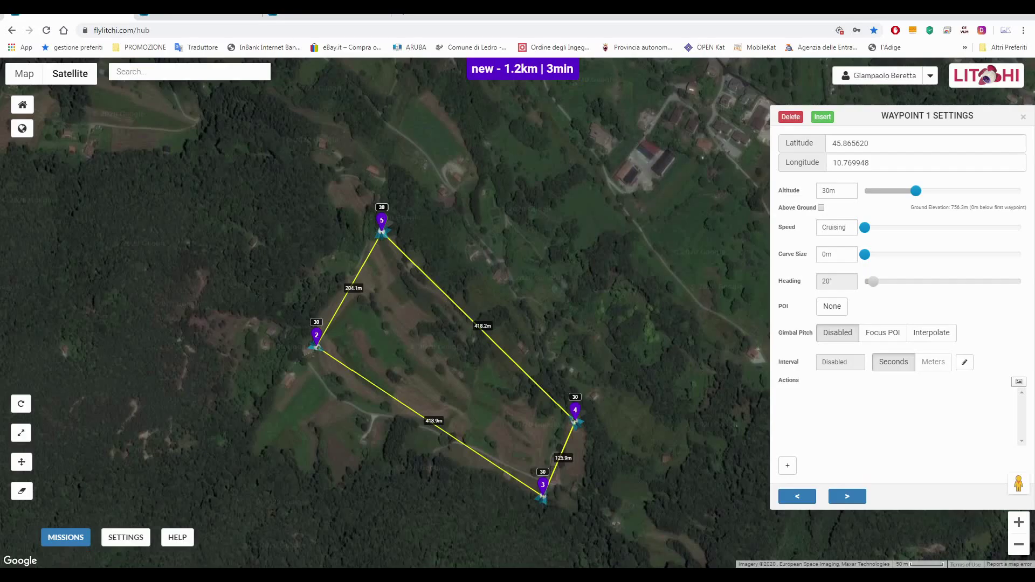
right_click(70, 16)
click(108, 52)
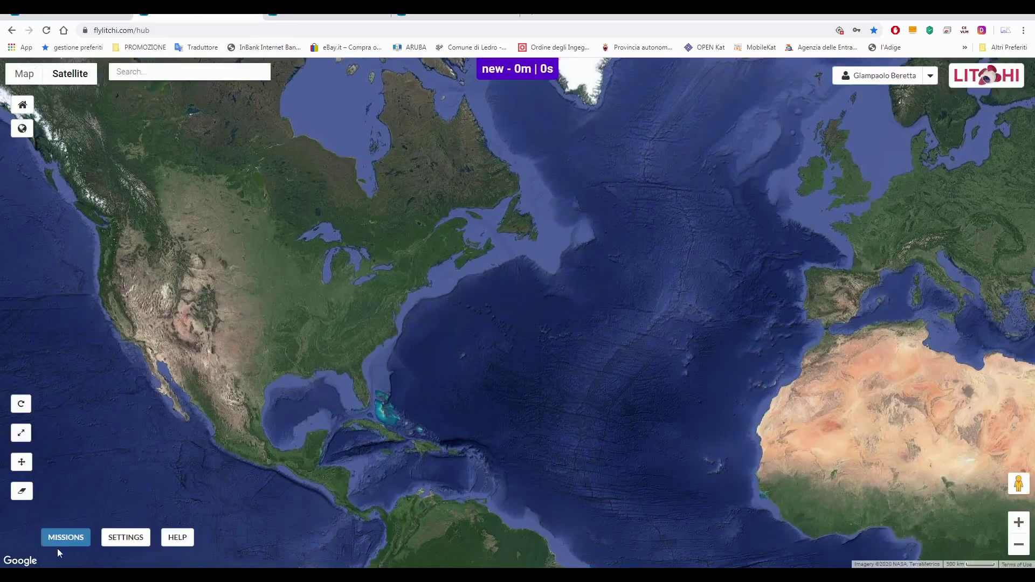
mouse_move(66, 537)
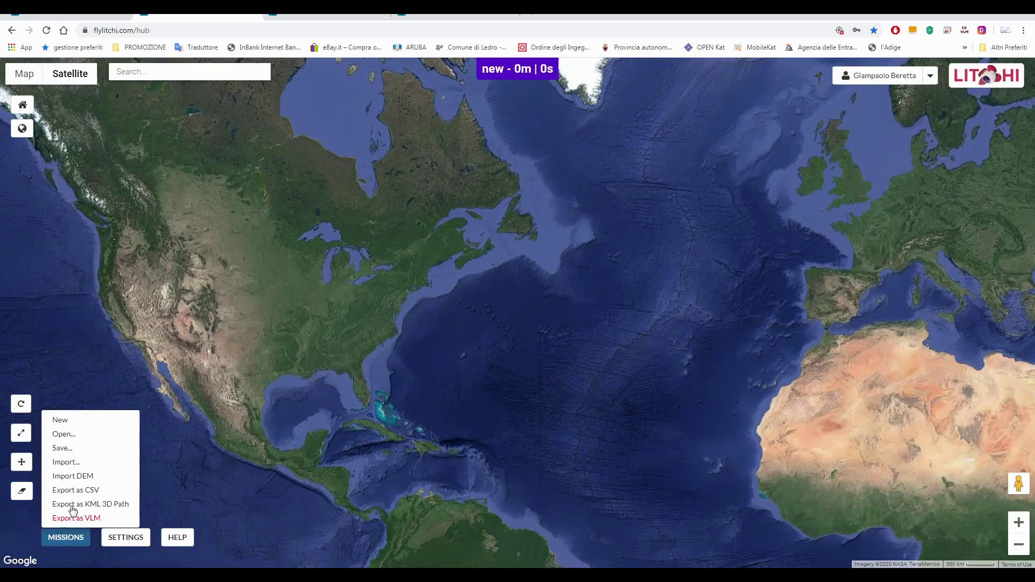
click(73, 463)
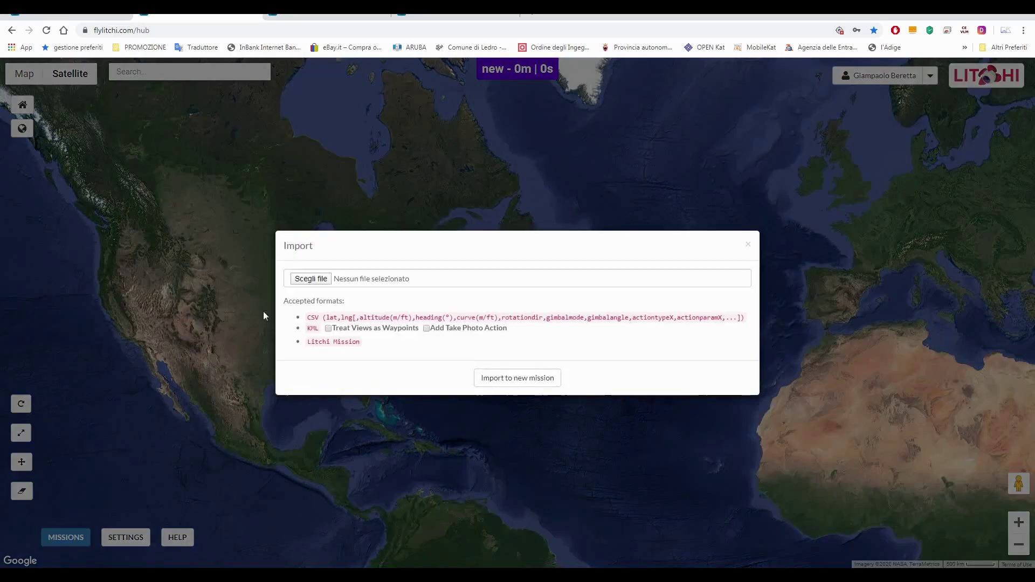
click(311, 279)
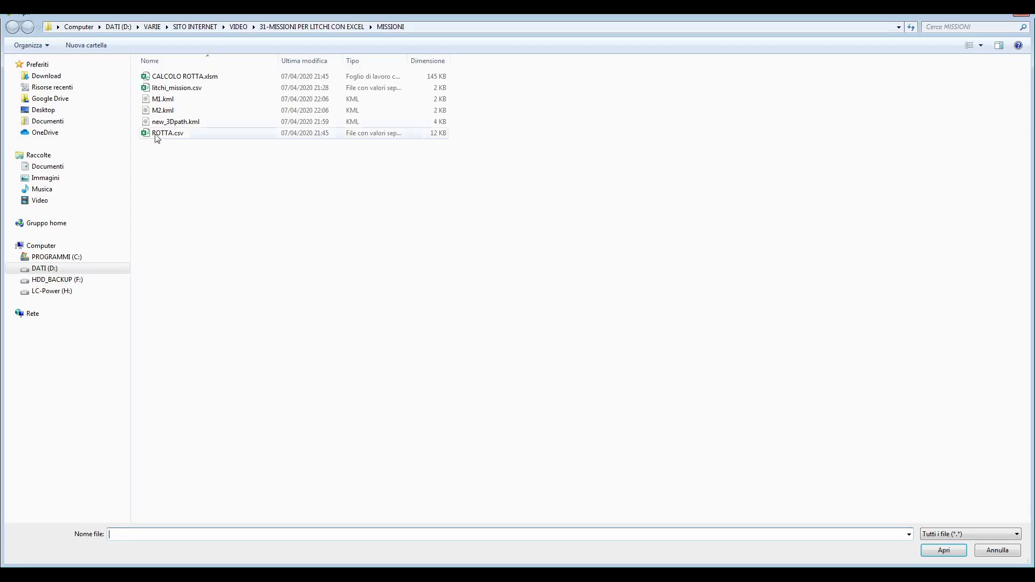
double_click(163, 98)
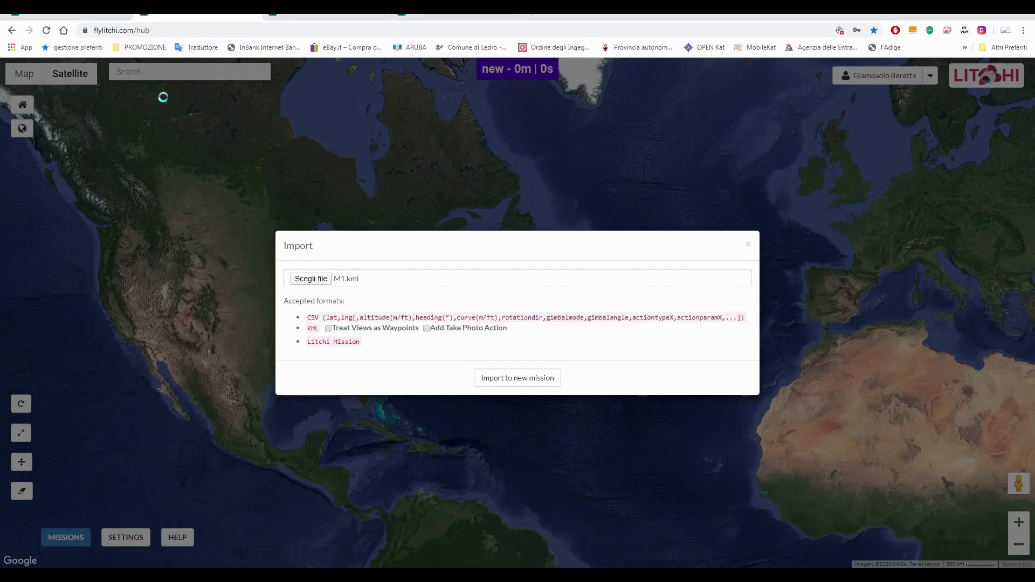
click(513, 384)
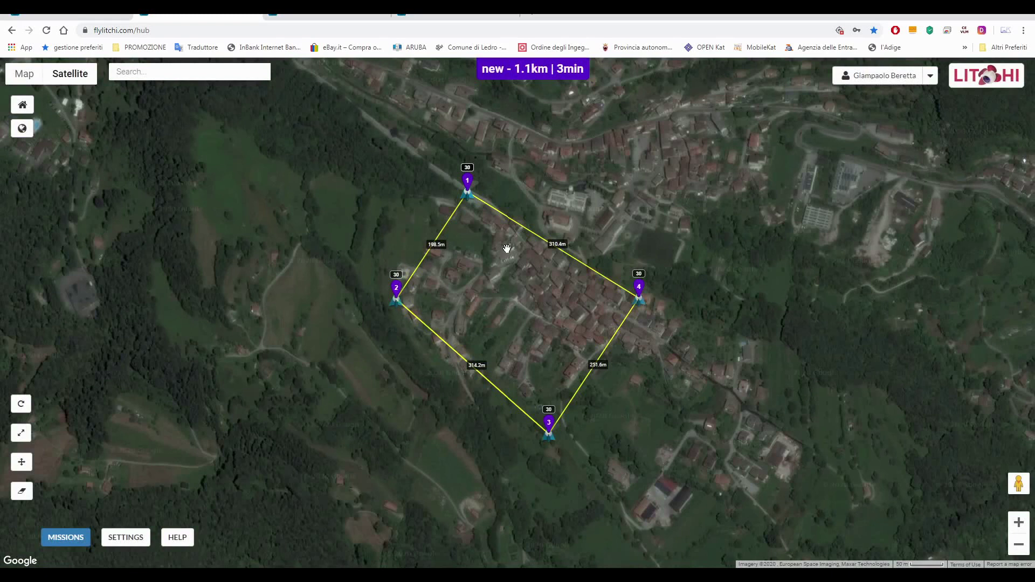
Check the settings of waypoints 1 to 5 and move waypoint 1 to the meadow about 114 m west of waypoint 2
click(467, 183)
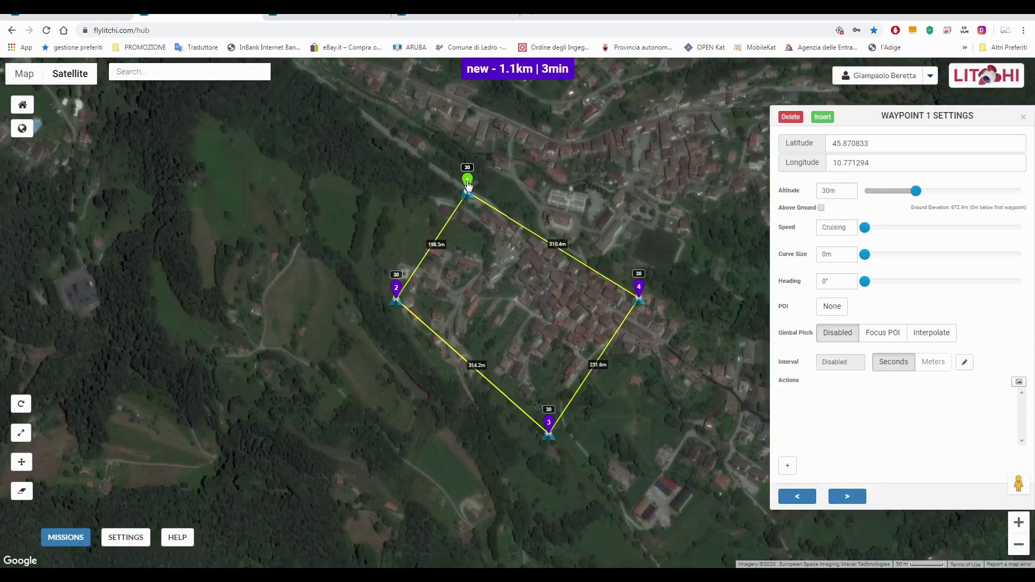
click(848, 497)
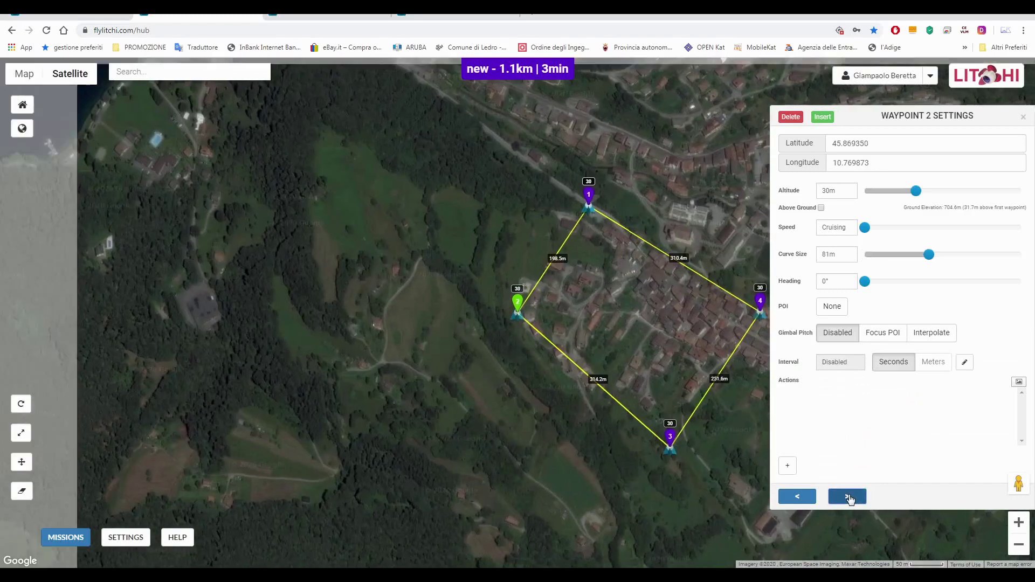
click(848, 496)
click(848, 497)
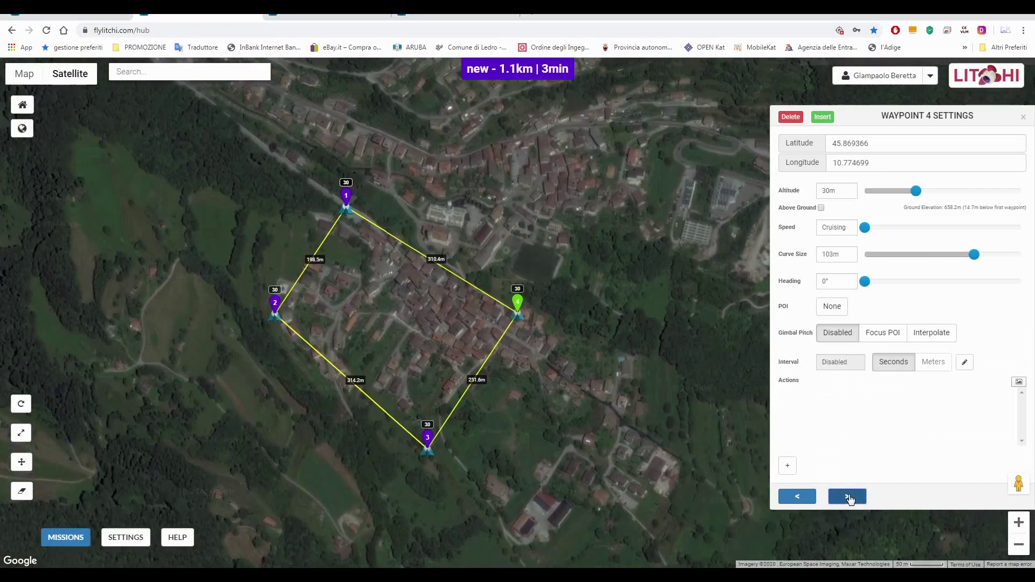
click(848, 497)
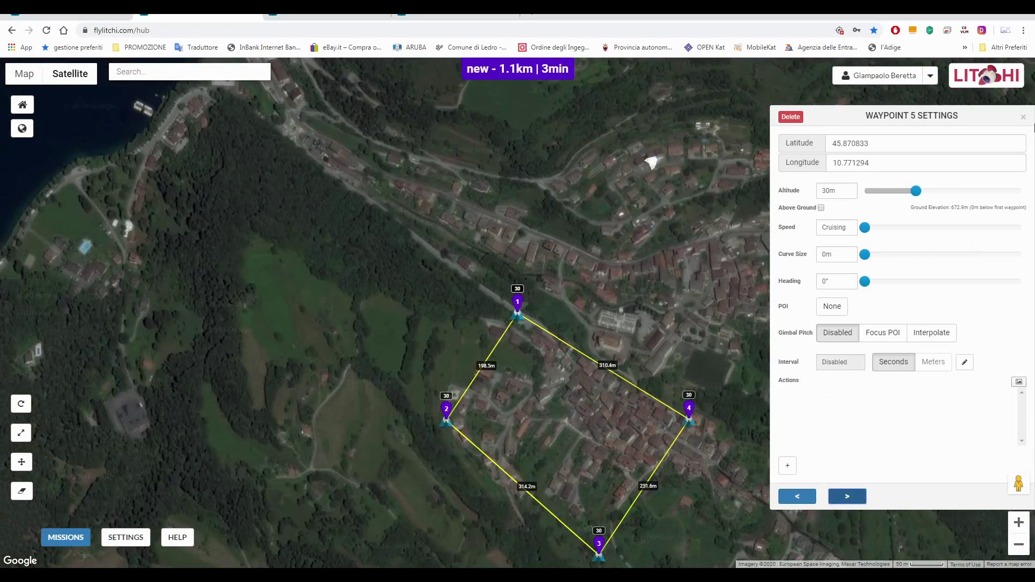
click(1023, 117)
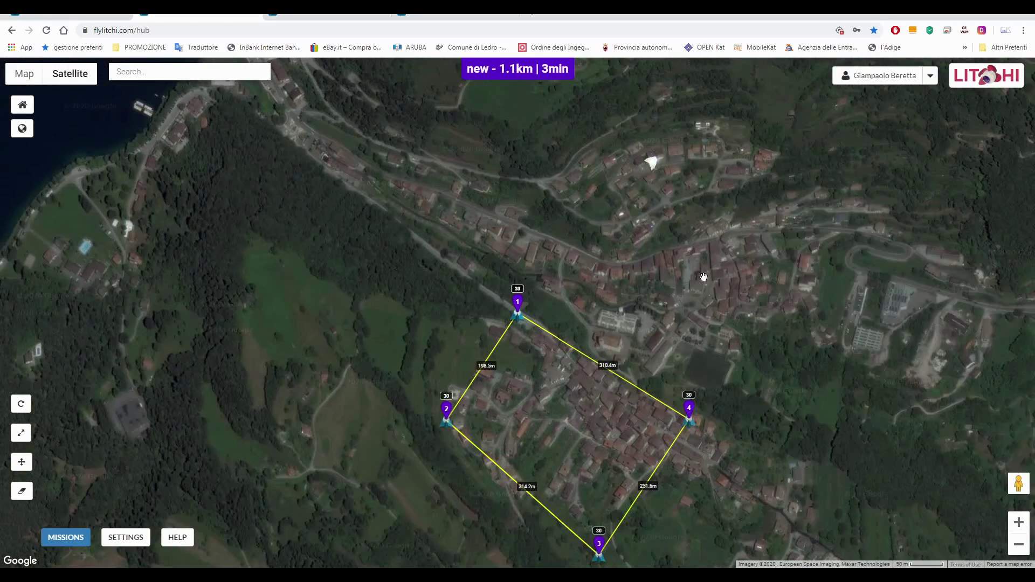
drag(696, 297, 627, 219)
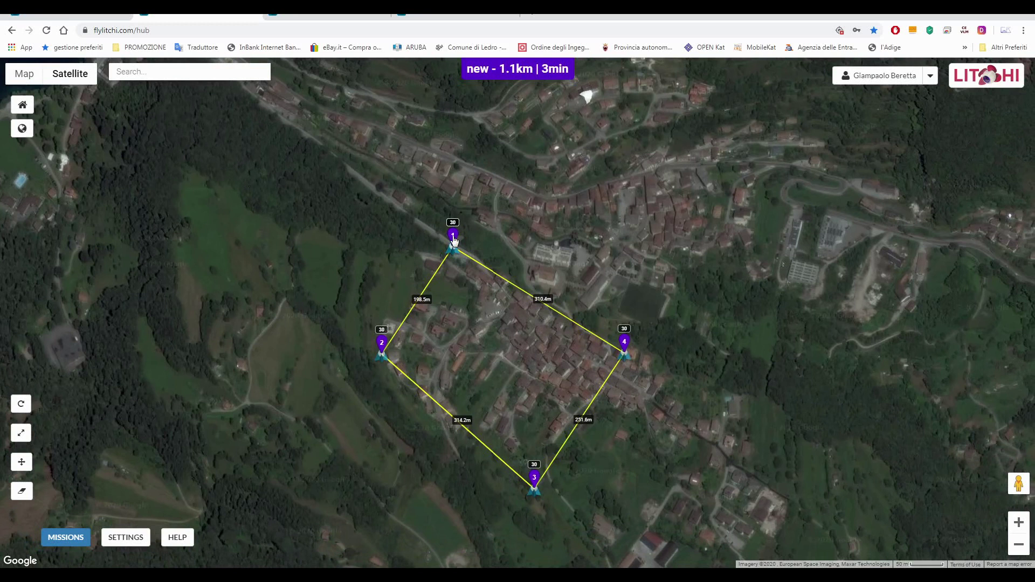
drag(454, 240, 308, 358)
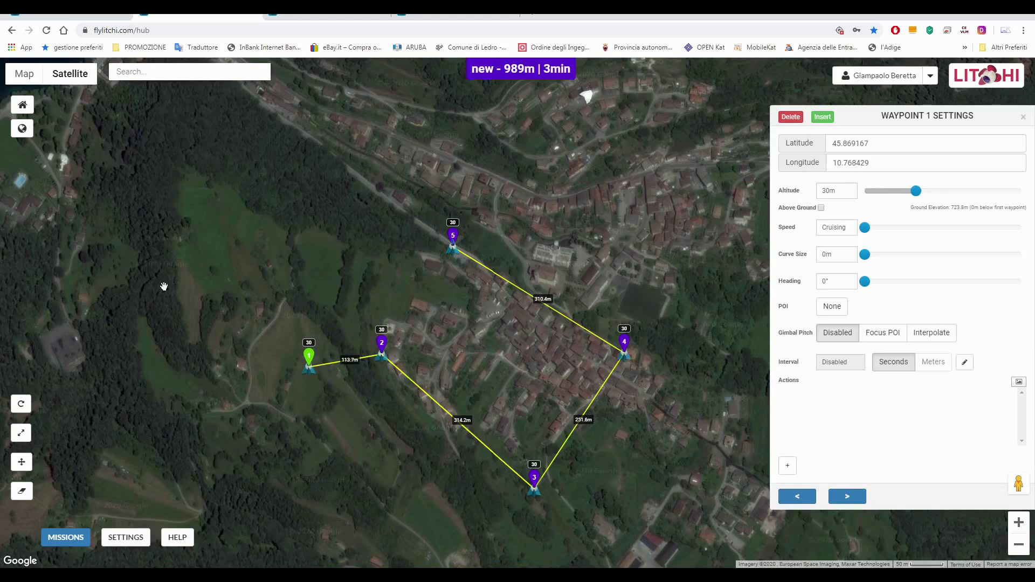
Export the mission as a CSV file named M1 in the MISSIONI folder
click(73, 534)
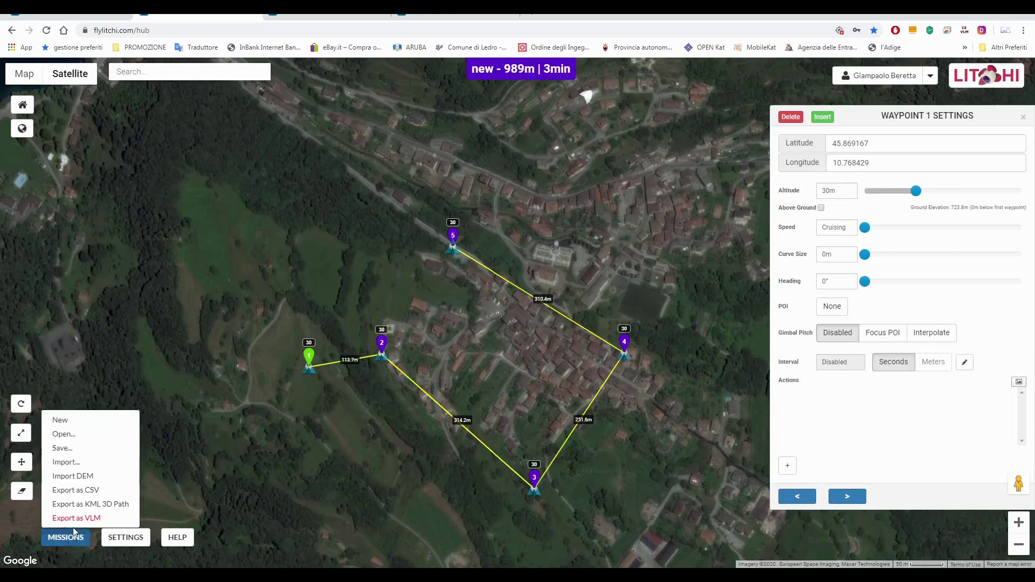
click(73, 490)
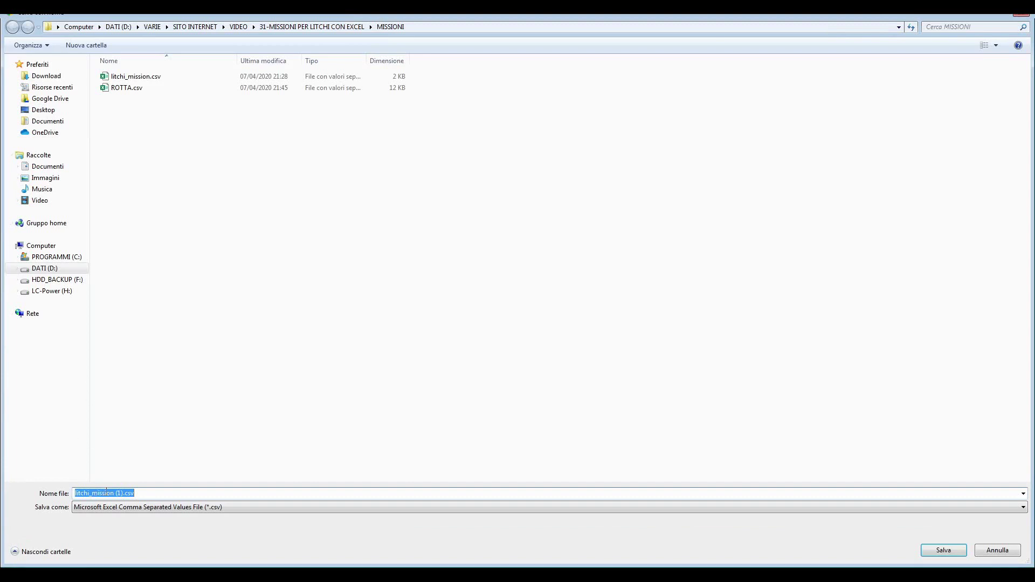
click(117, 493)
key(Delete)
key(Delete)
key(Delete)
key(Delete)
key(Delete)
key(Delete)
key(Delete)
key(Delete)
key(Delete)
key(Delete)
key(Delete)
key(Delete)
key(Delete)
key(Delete)
key(Delete)
key(Delete)
key(Delete)
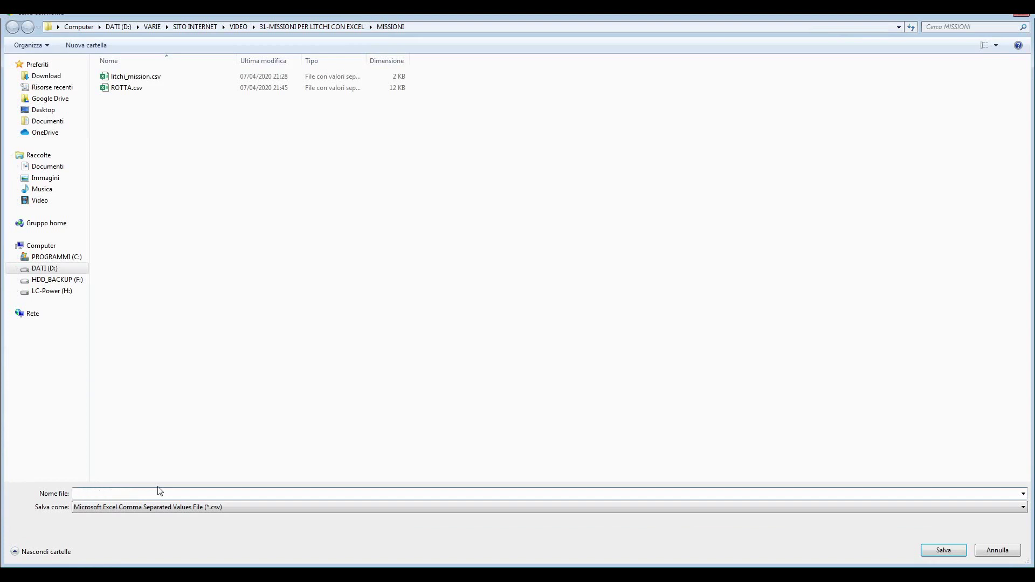
text(M1)
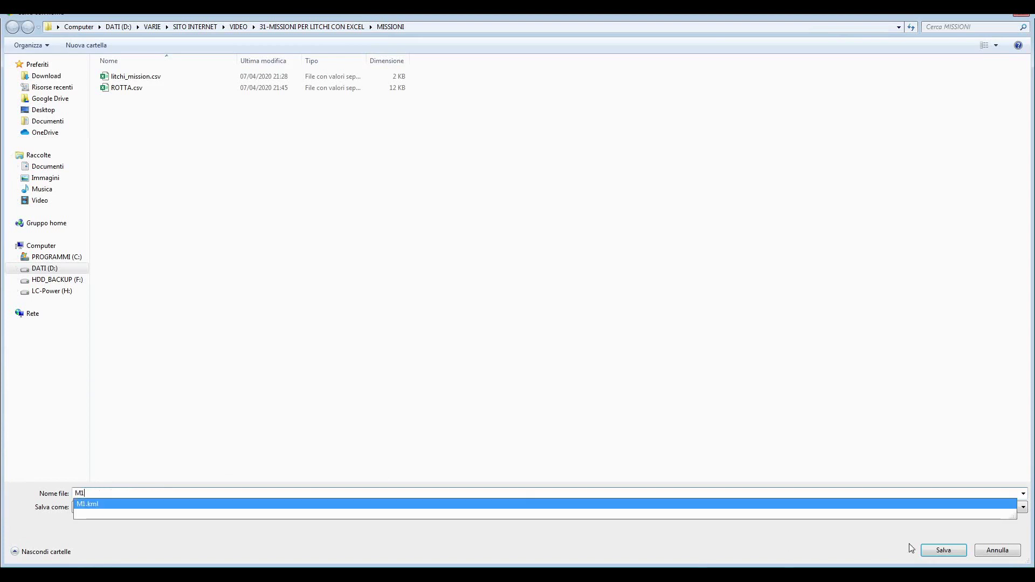
click(936, 554)
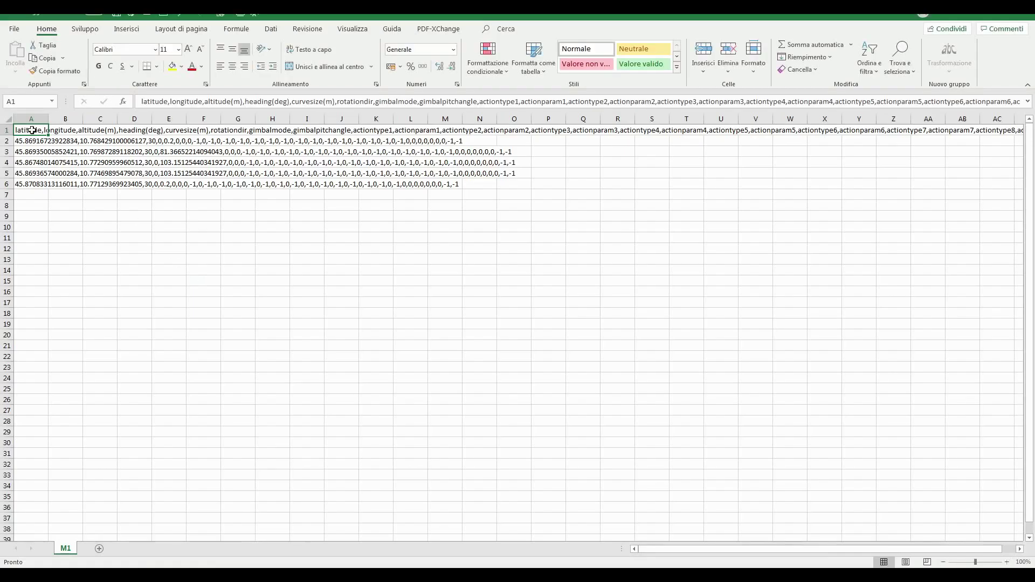
In Excel, copy cells A1:A6 of the M1 CSV into B24 of the route workbook's AREA DI RILIEVO sheet and check the route chart
drag(30, 130, 31, 184)
key(ctrl+c)
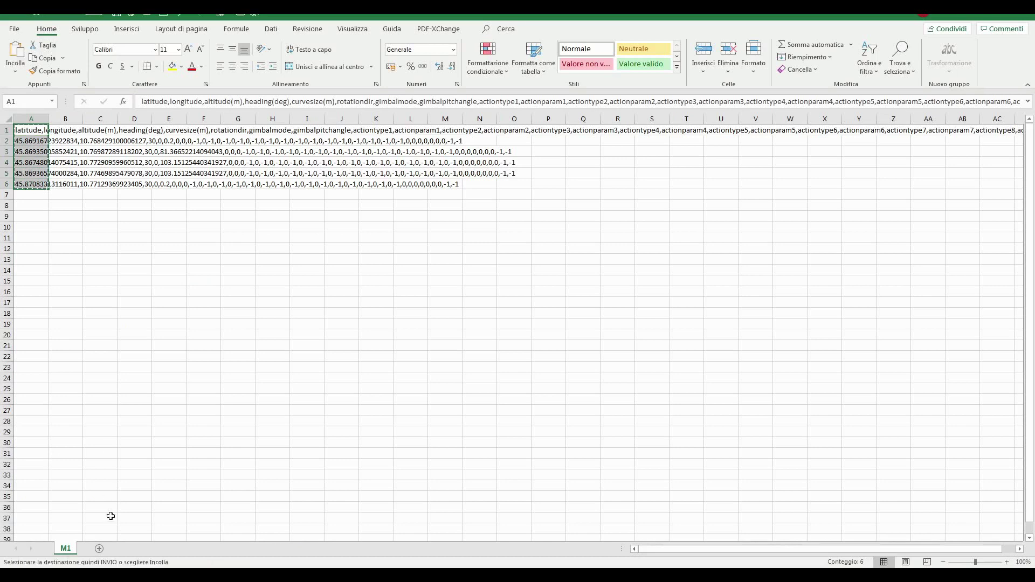
key(alt+Tab)
click(89, 548)
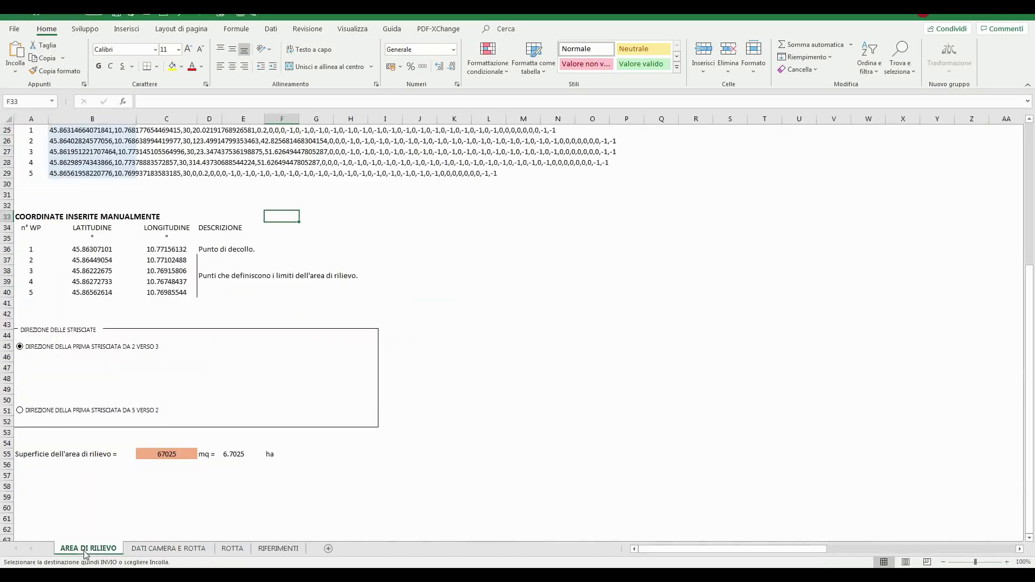
scroll(81, 317, up, 5)
click(84, 284)
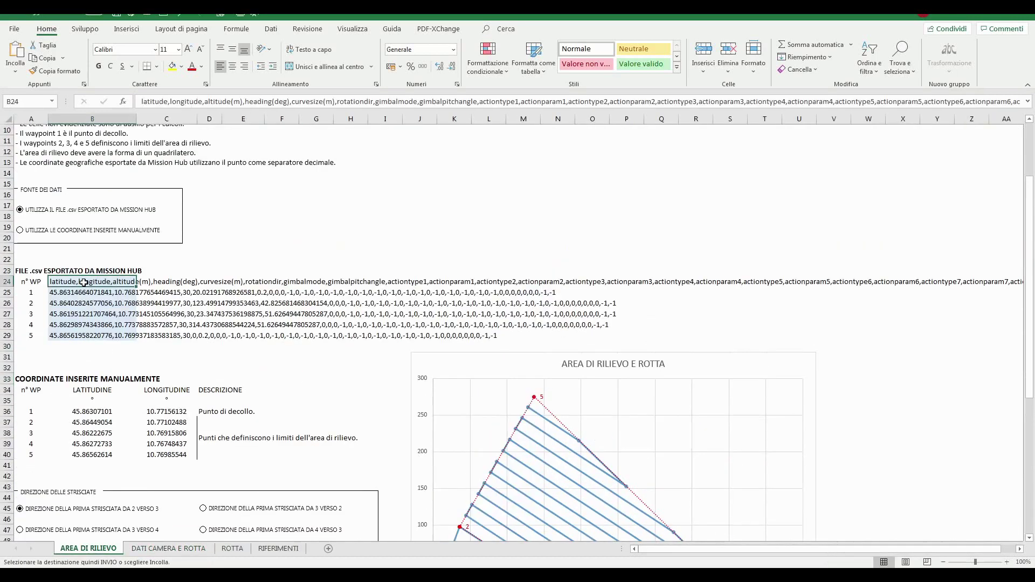
key(ctrl+v)
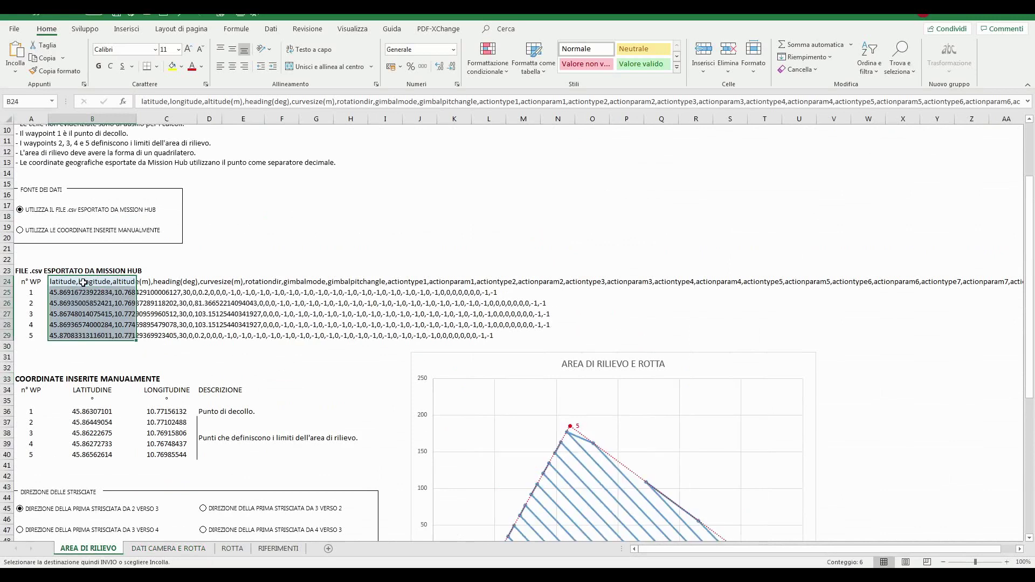
scroll(102, 281, down, 5)
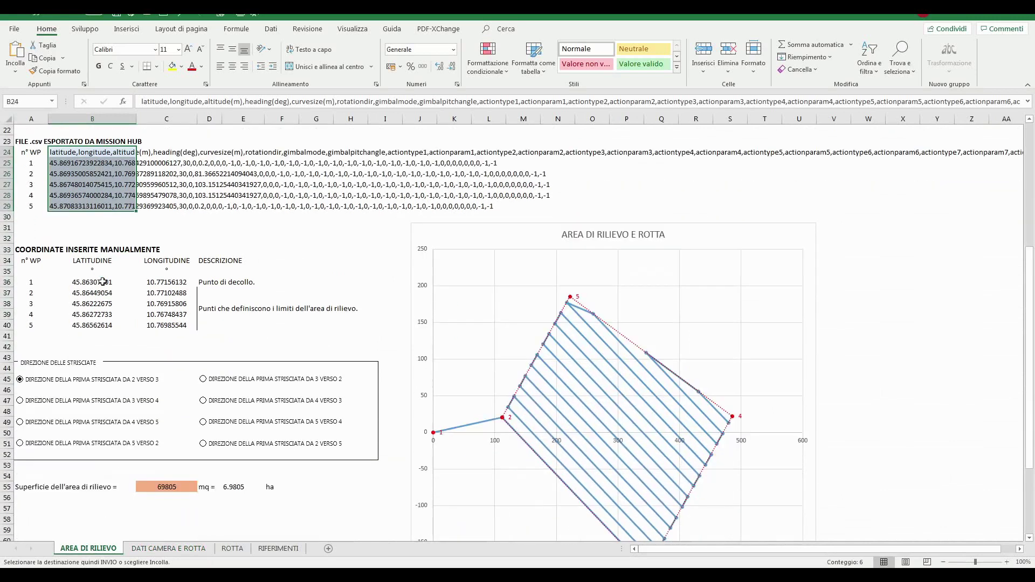
scroll(475, 358, down, 1)
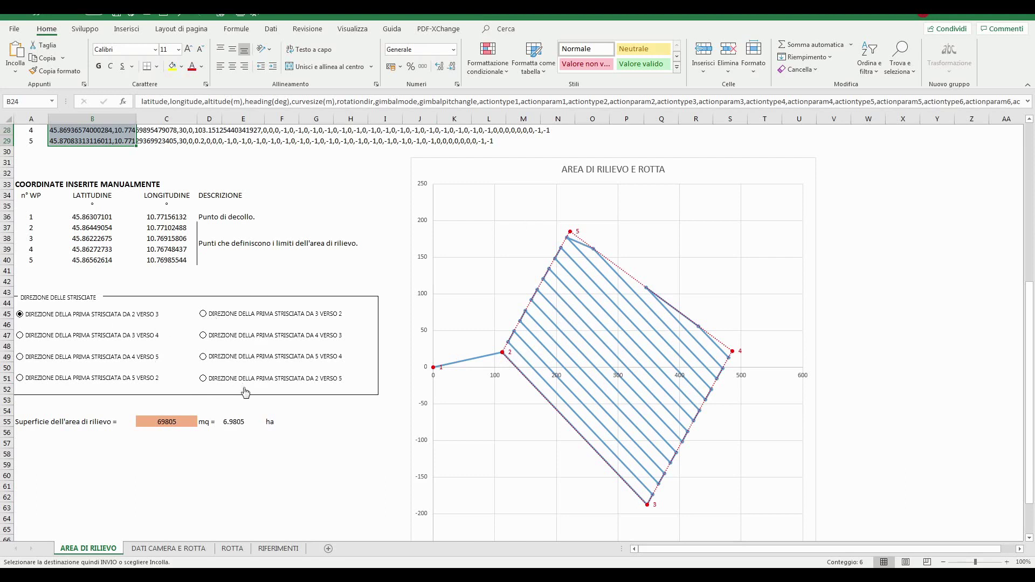
Compare the strip directions 2-5, 5-2, 2-3 and 3-2 on the route chart and settle on the first strip running from 2 to 5
click(206, 379)
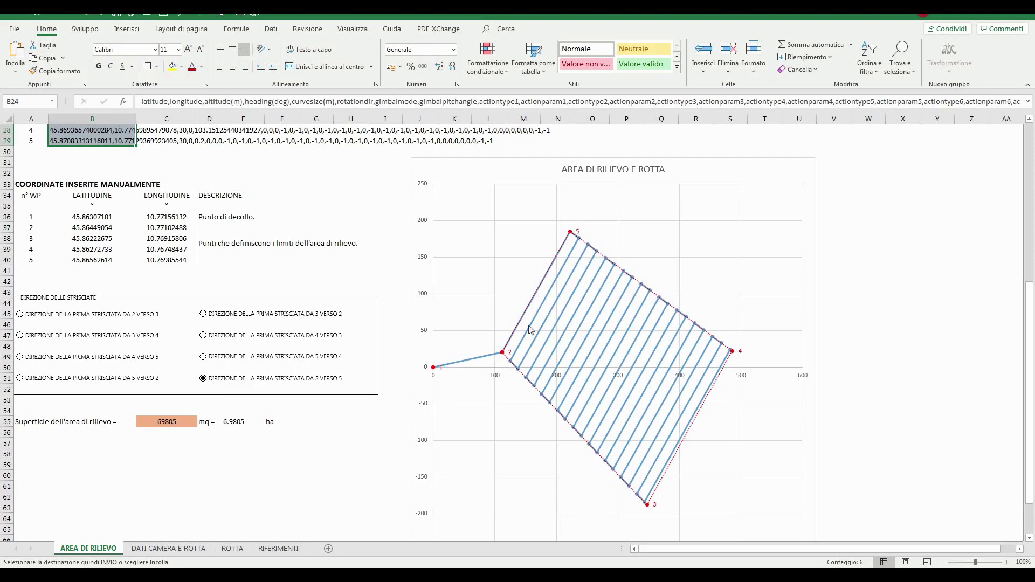
click(20, 378)
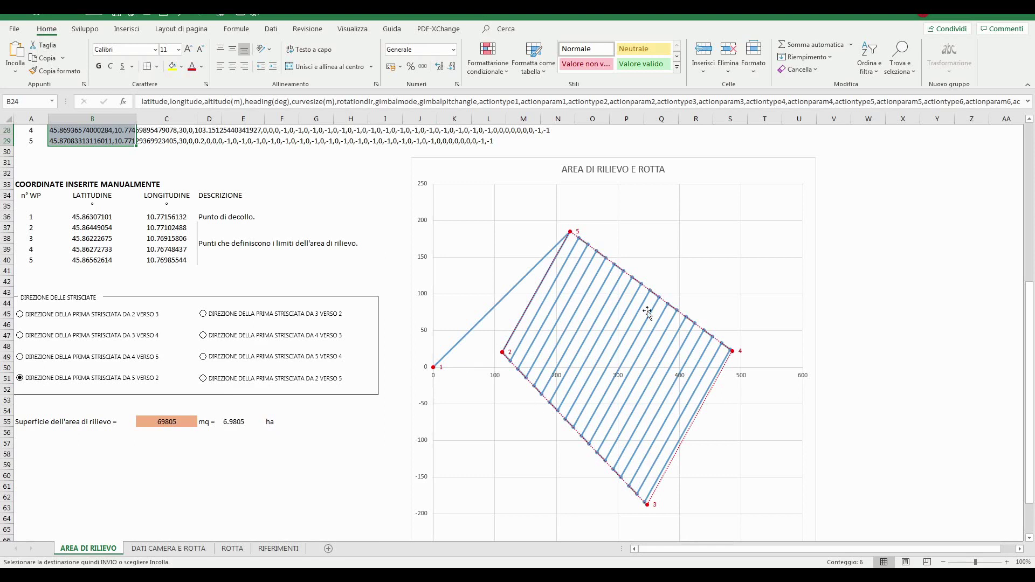
click(20, 315)
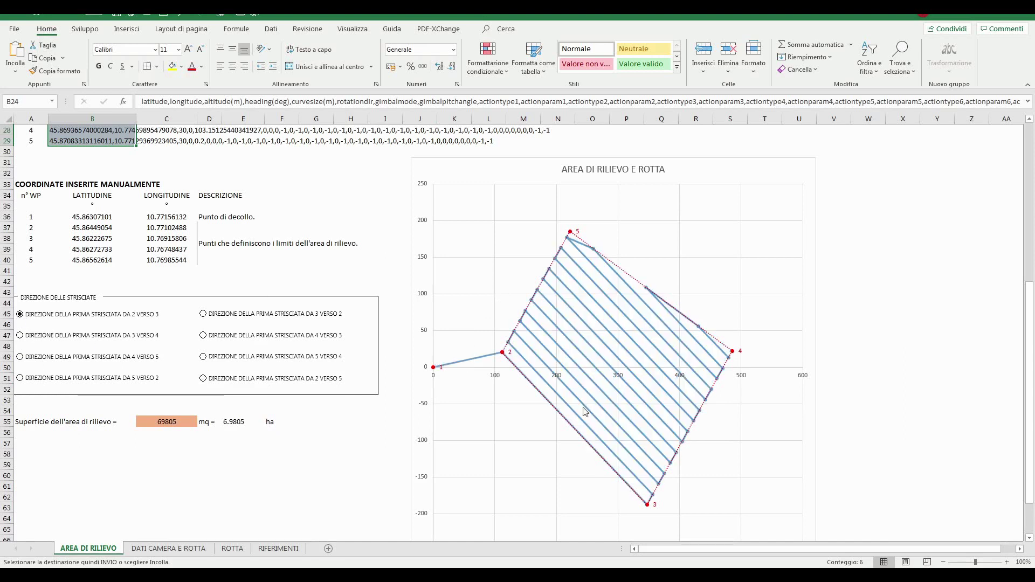
click(204, 315)
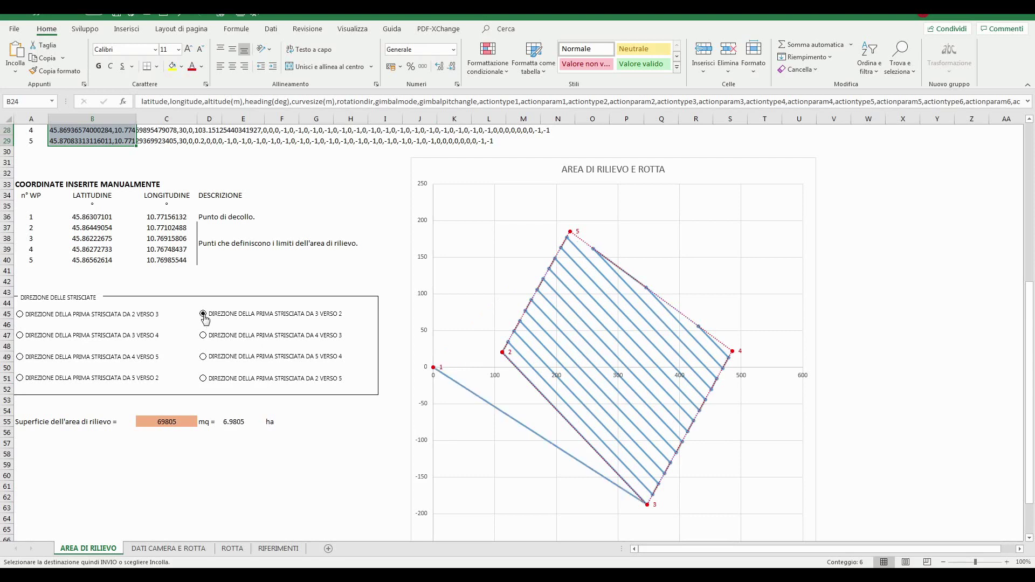
click(21, 379)
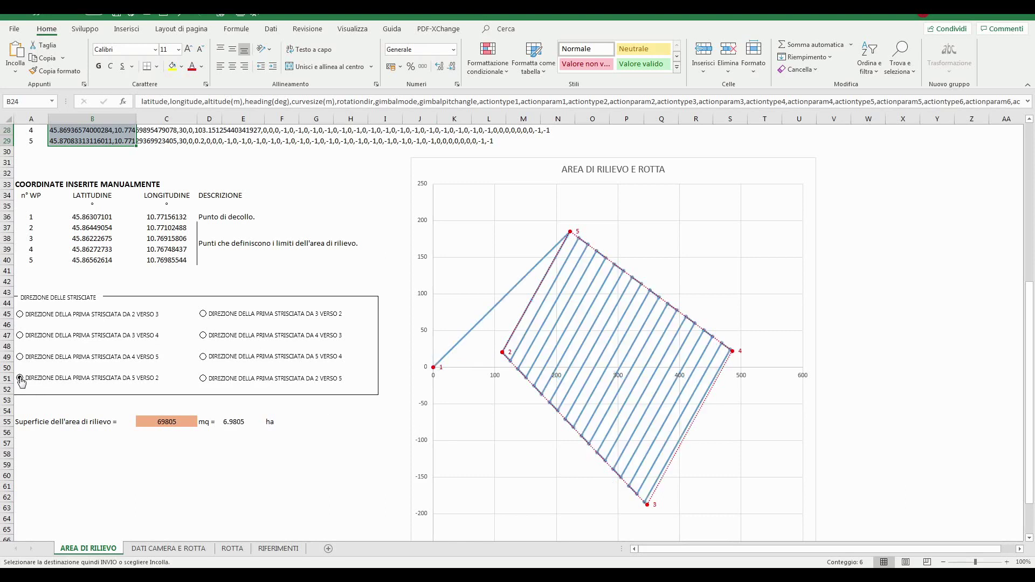
click(222, 382)
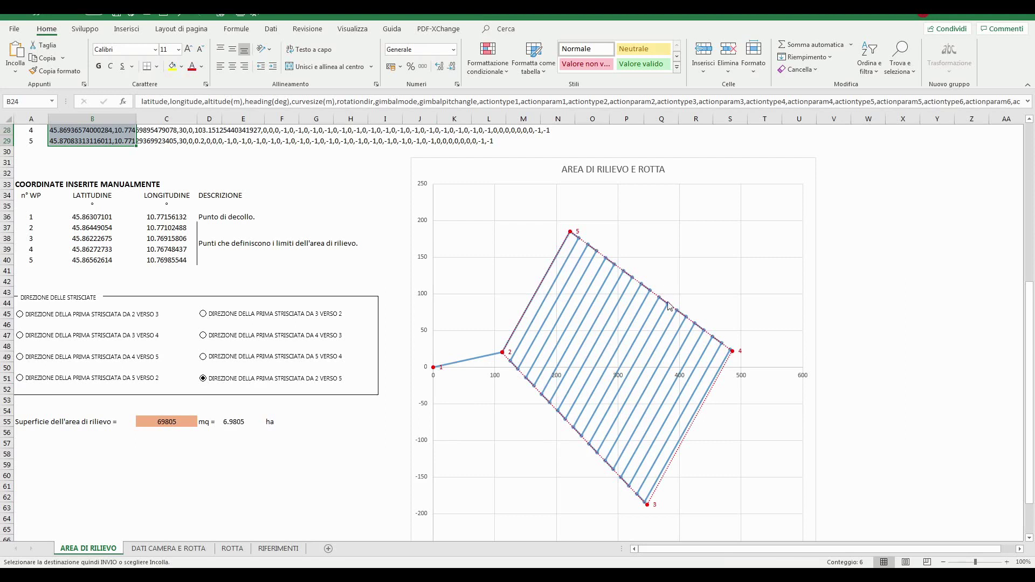
On the DATI CAMERA E ROTTA sheet, set the flight height H to 100 m and check the photo footprint on the ground
click(168, 548)
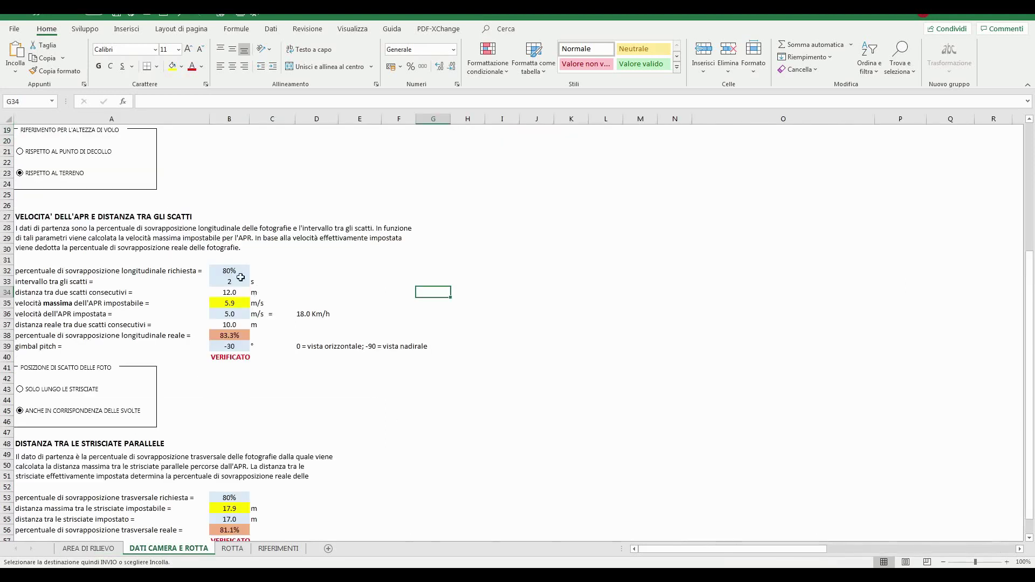
scroll(270, 250, up, 6)
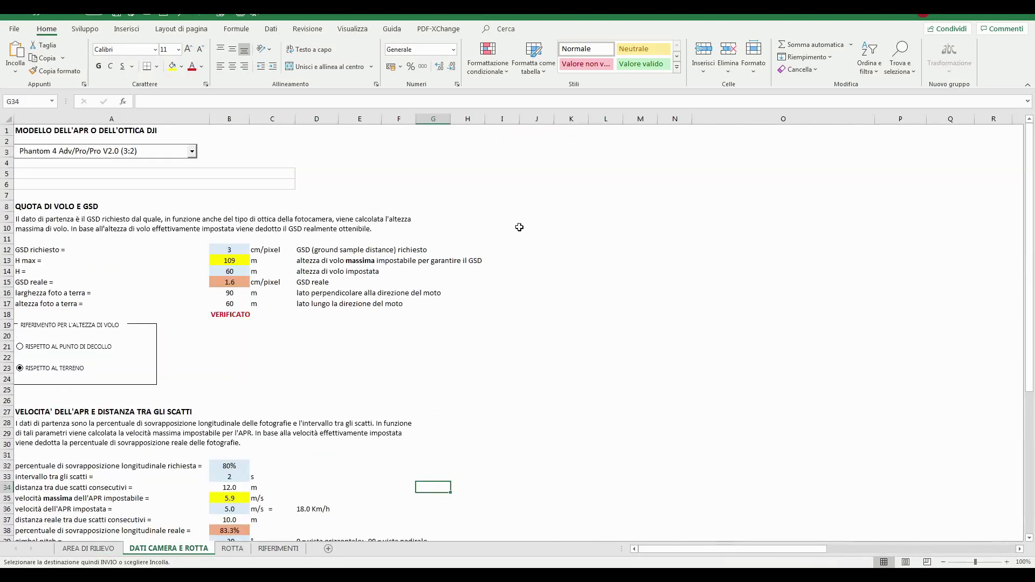
click(539, 227)
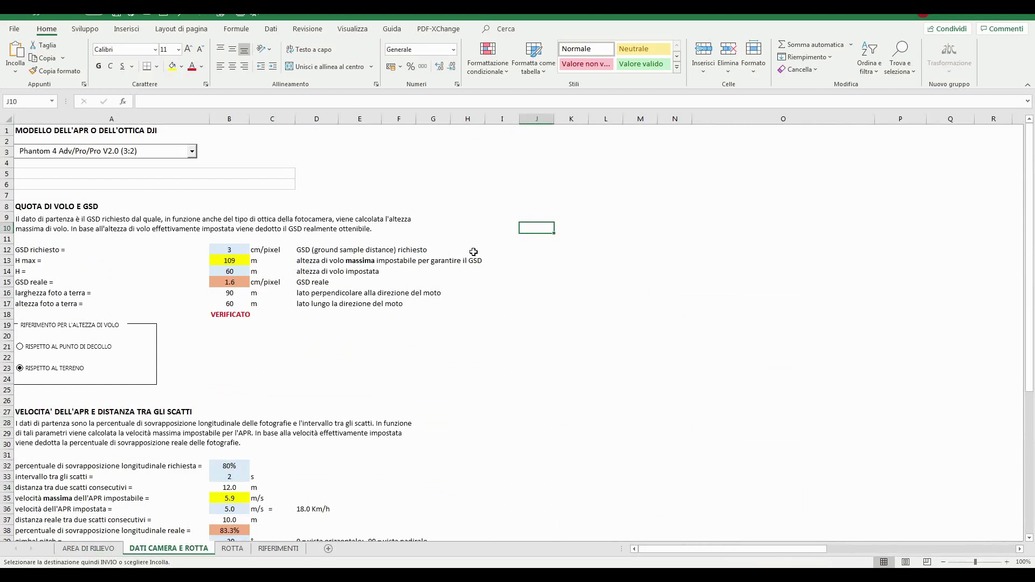
click(233, 250)
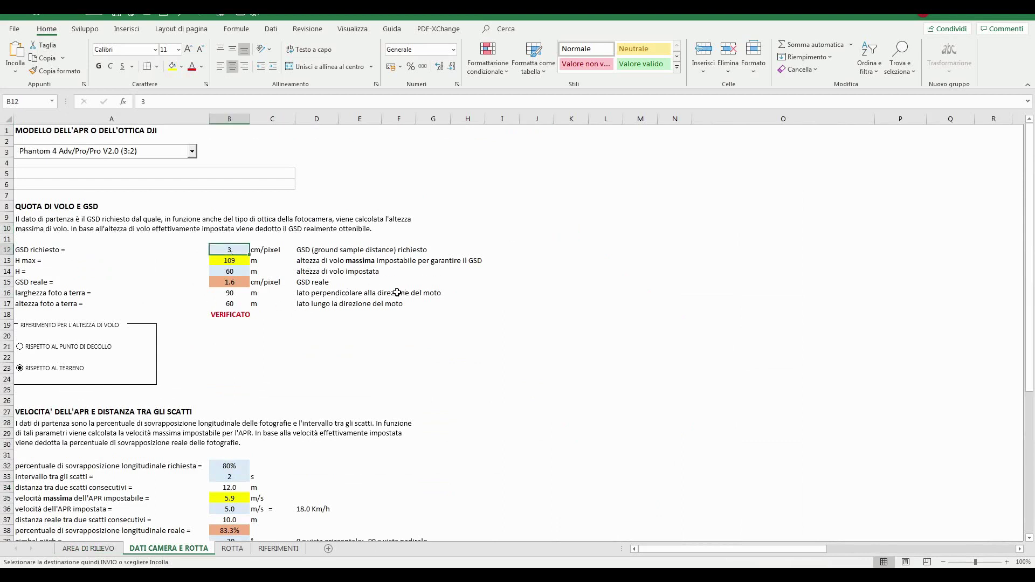
click(233, 263)
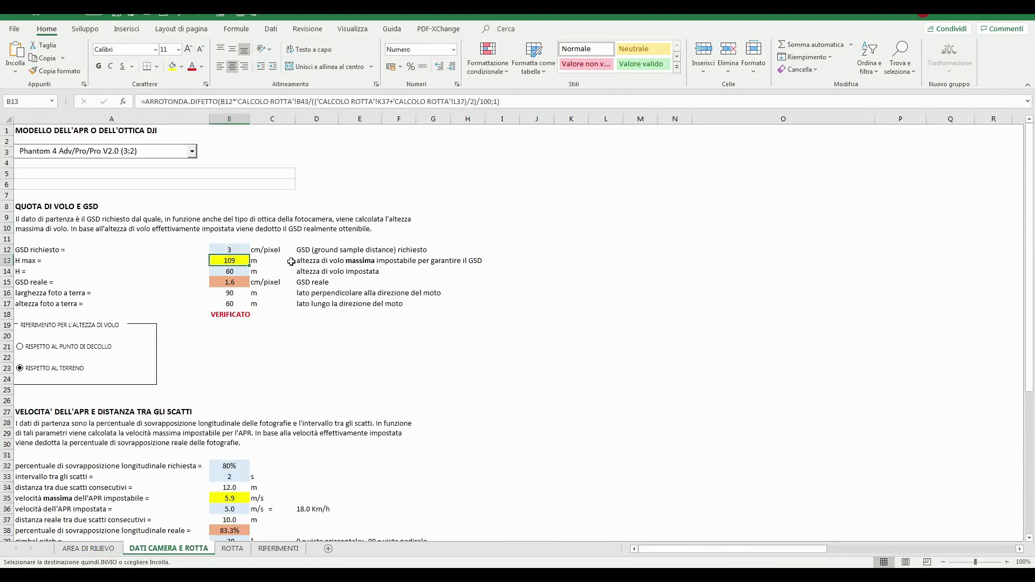
click(233, 270)
text(100)
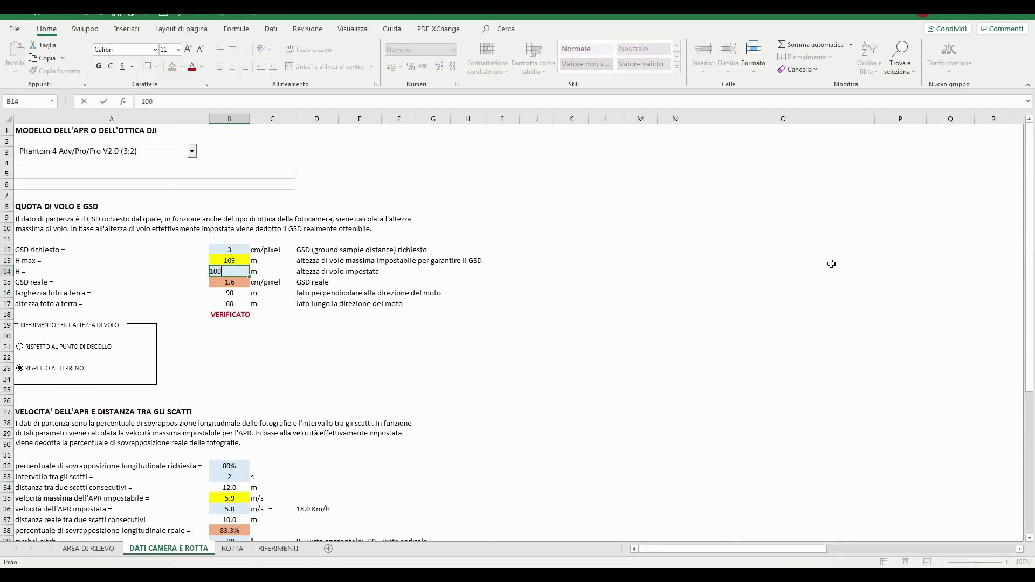
key(Return)
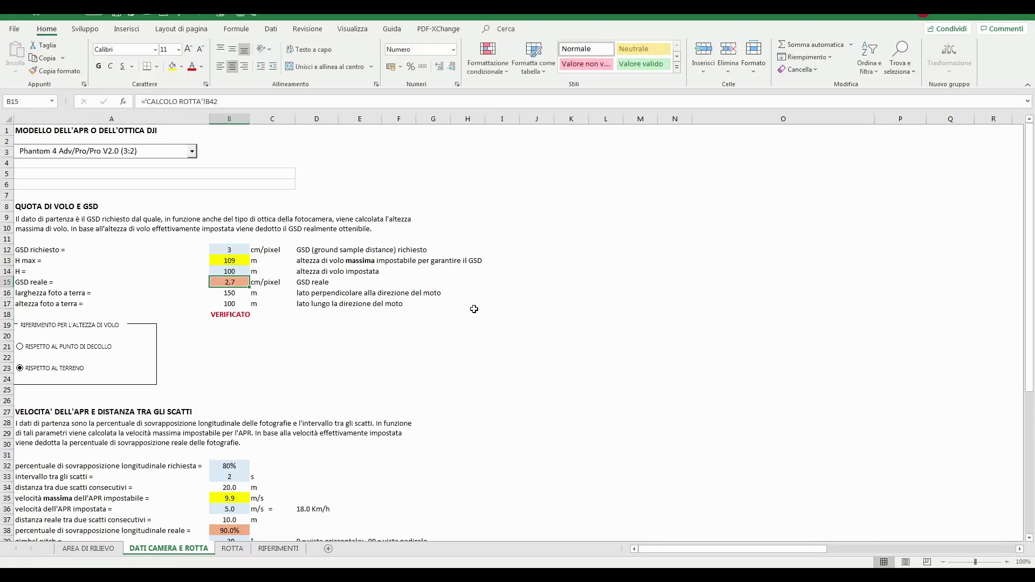
click(232, 295)
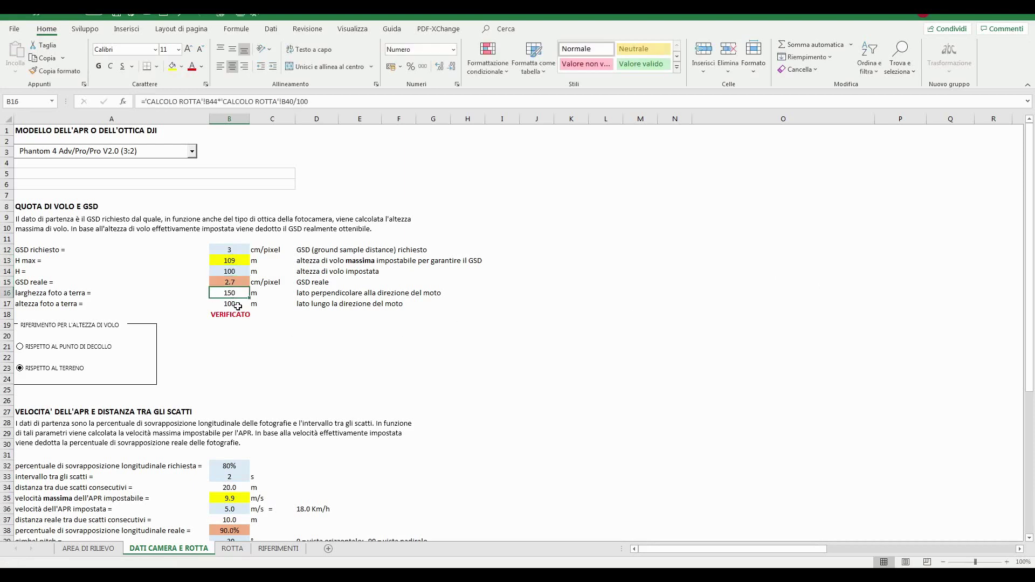
click(237, 305)
Check the required longitudinal overlap and shot interval, try a drone speed of 9.5 m/s and settle on 9 m/s
scroll(334, 370, down, 1)
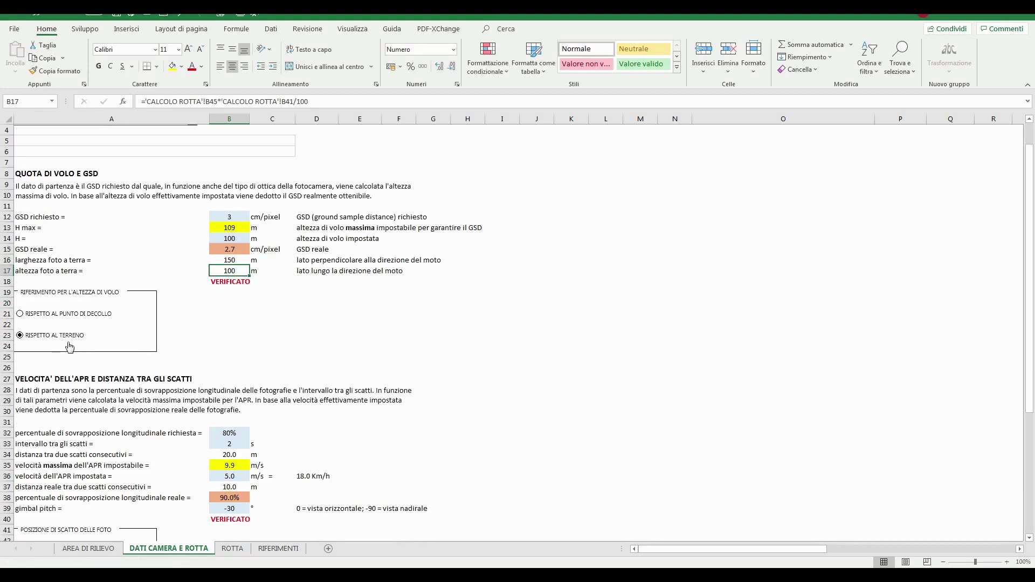
scroll(197, 345, down, 4)
scroll(197, 345, down, 1)
click(219, 272)
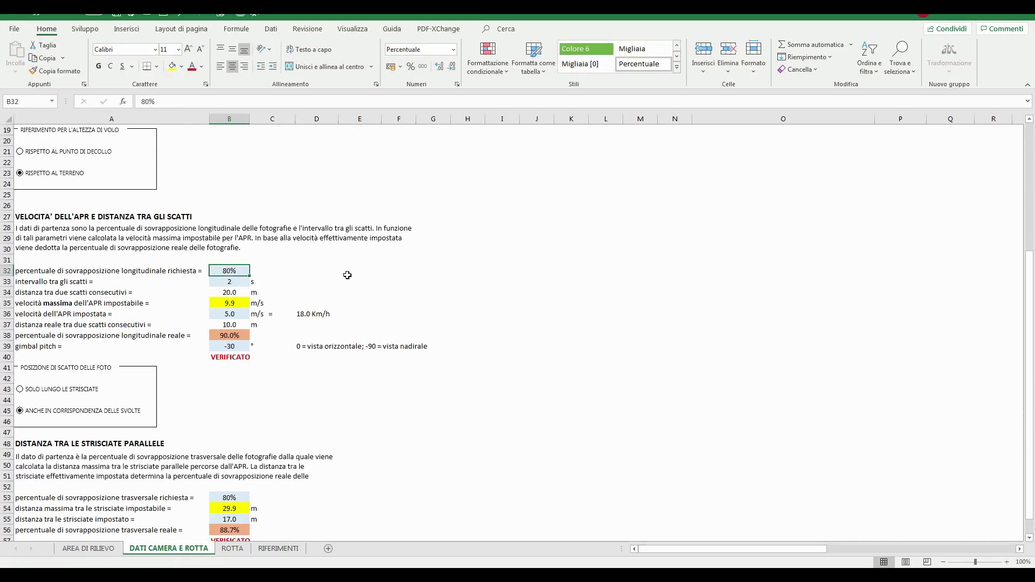
click(240, 281)
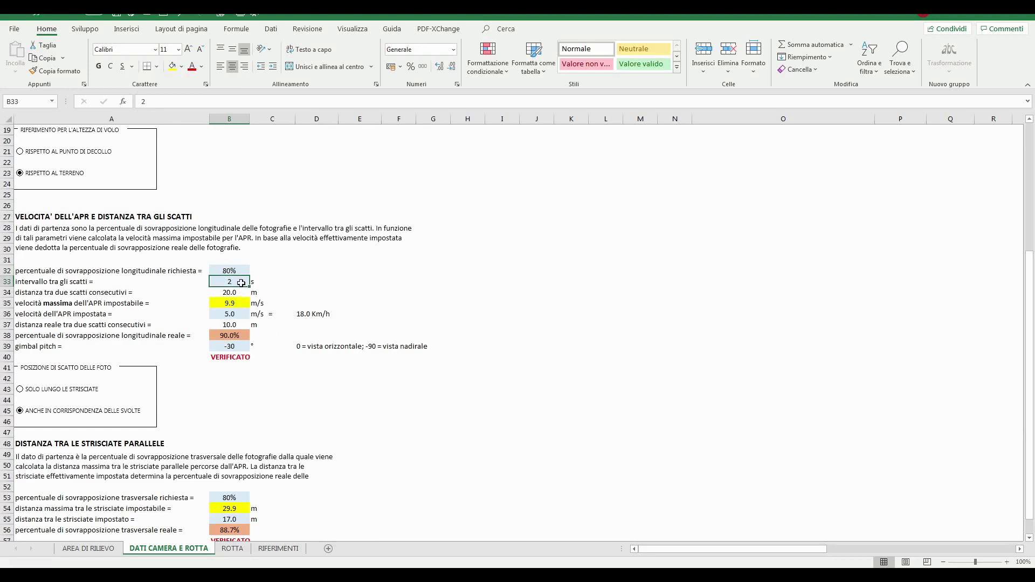
click(237, 304)
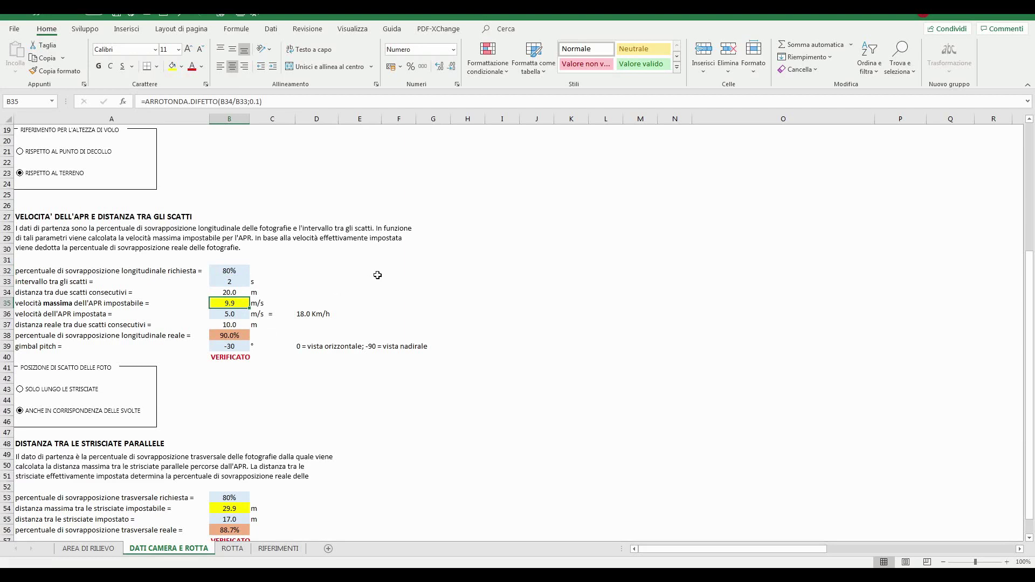
key(Down)
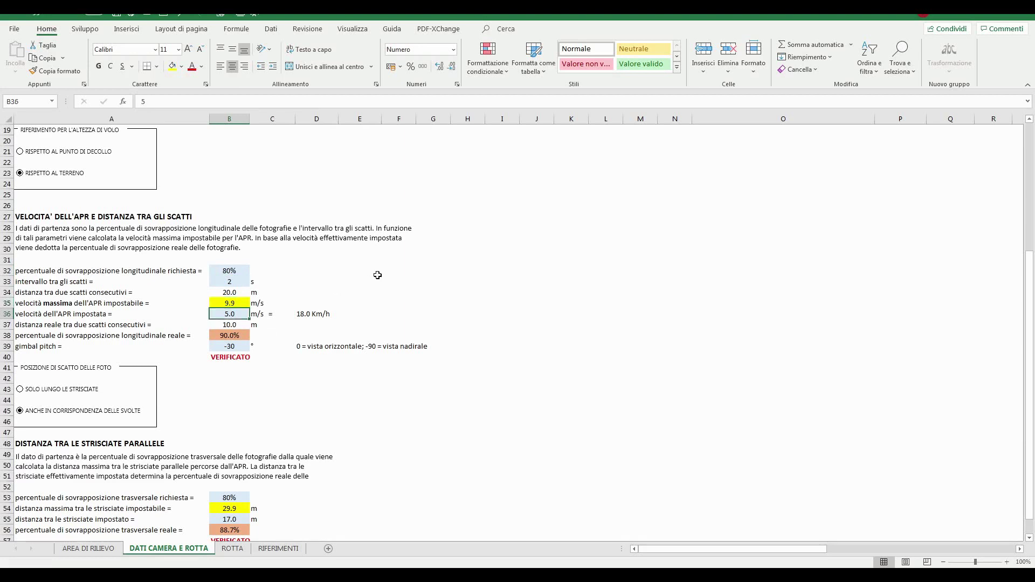
text(9.5)
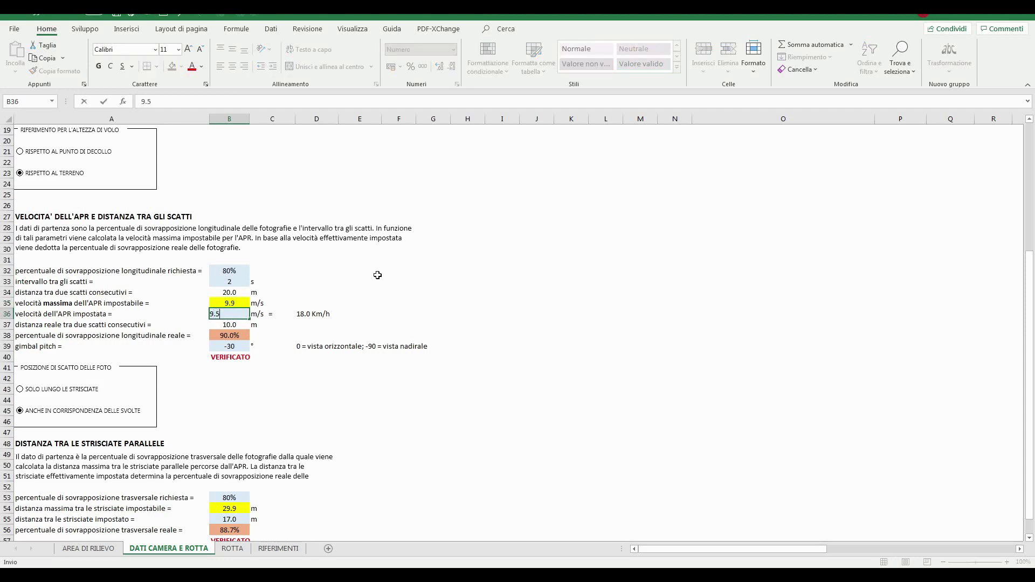
key(Return)
key(Up)
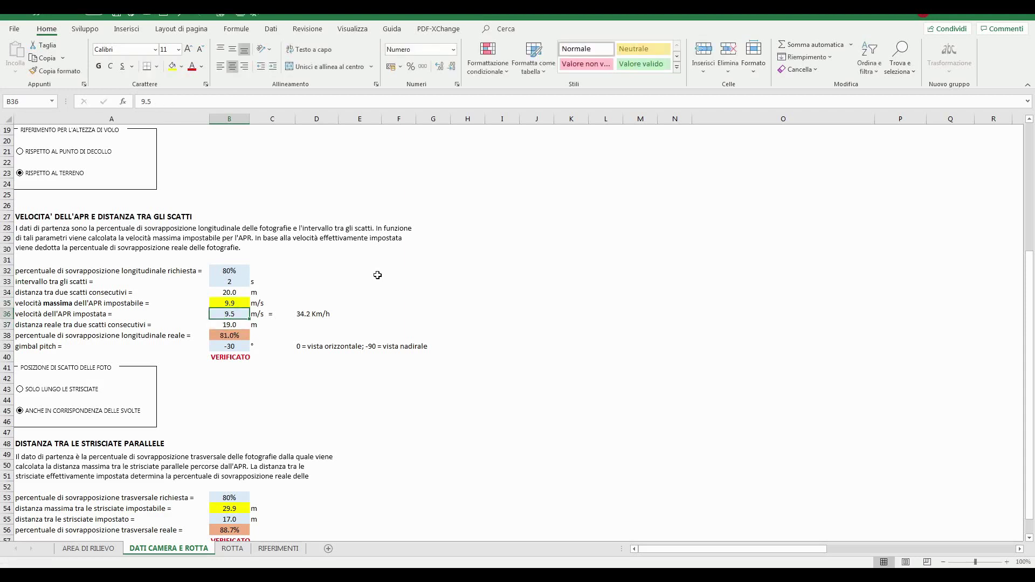
text(9)
key(Return)
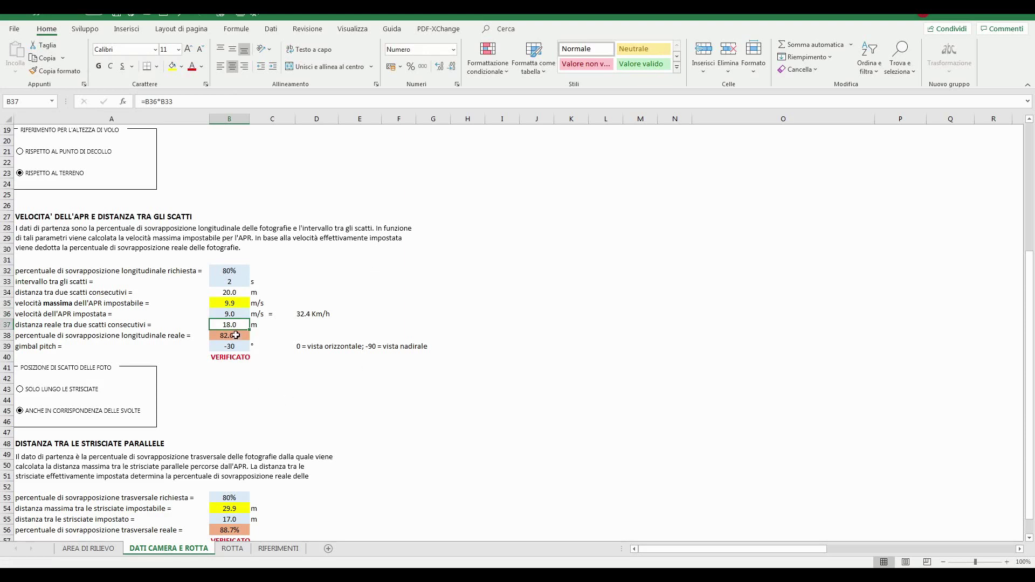
key(Down)
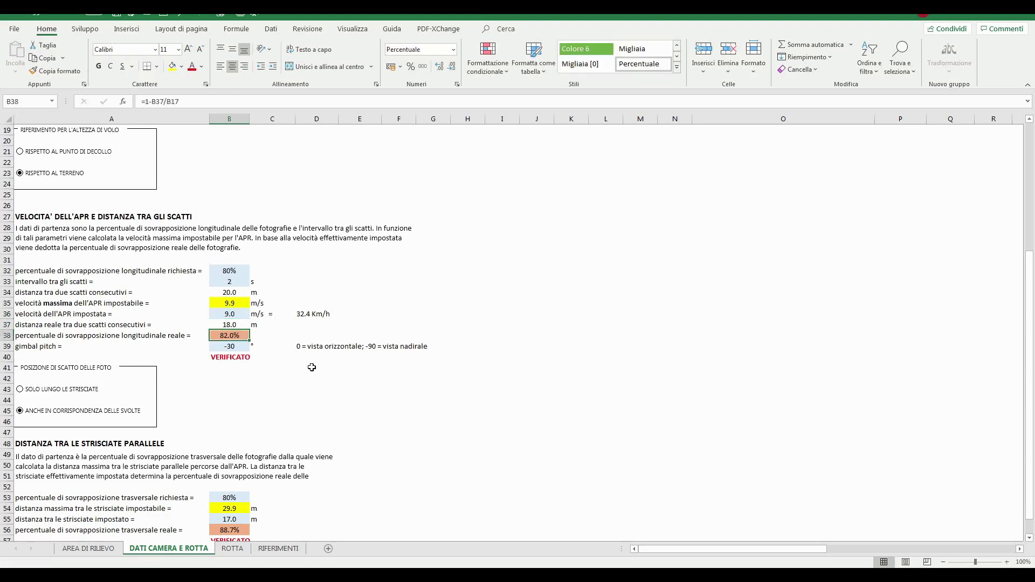
Set the gimbal pitch to -90° for a nadir view
click(234, 346)
text(-90)
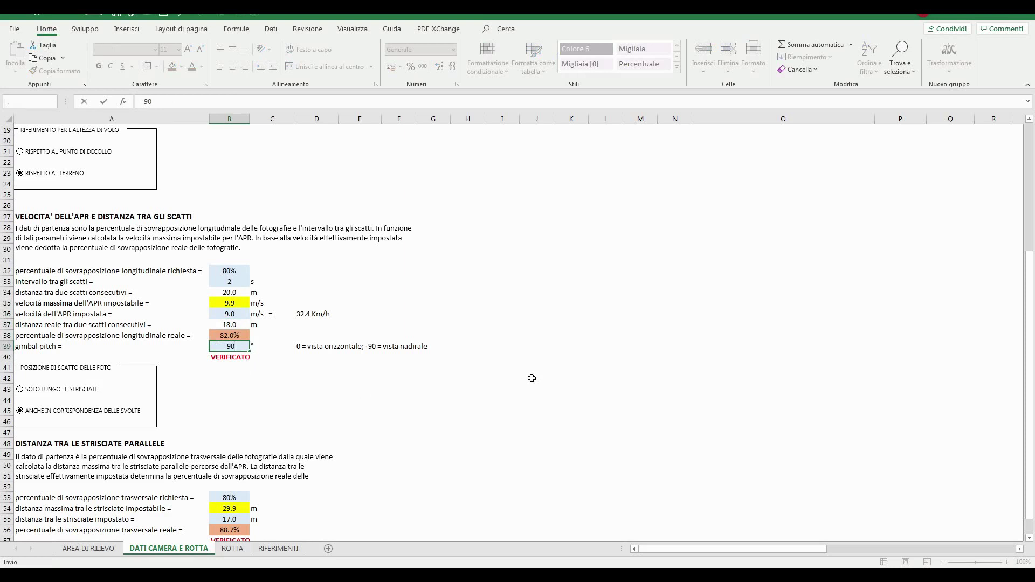
key(Return)
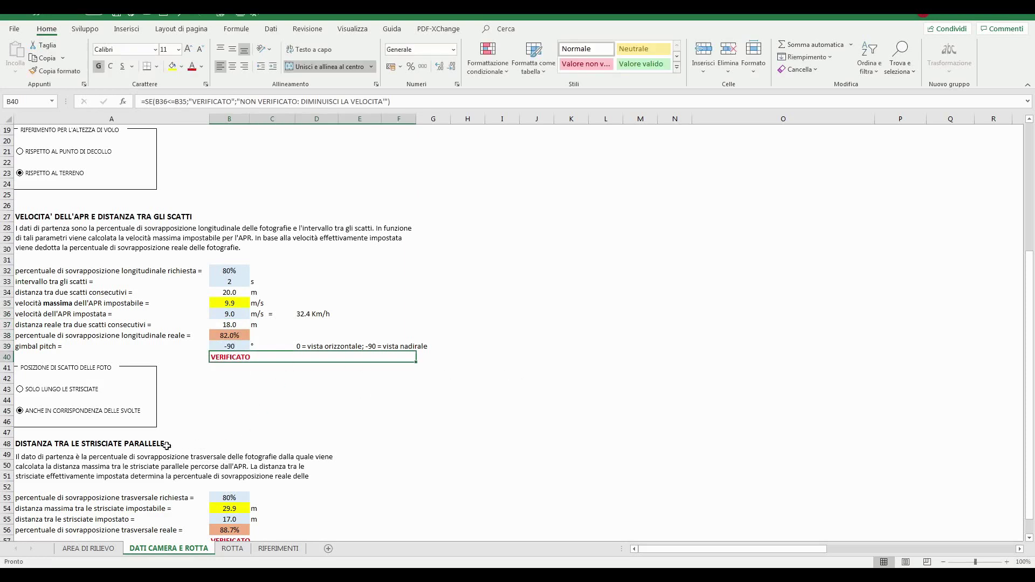
Check the required transverse overlap and maximum strip spacing, and set the distance between parallel strips to 29 m
scroll(43, 420, down, 3)
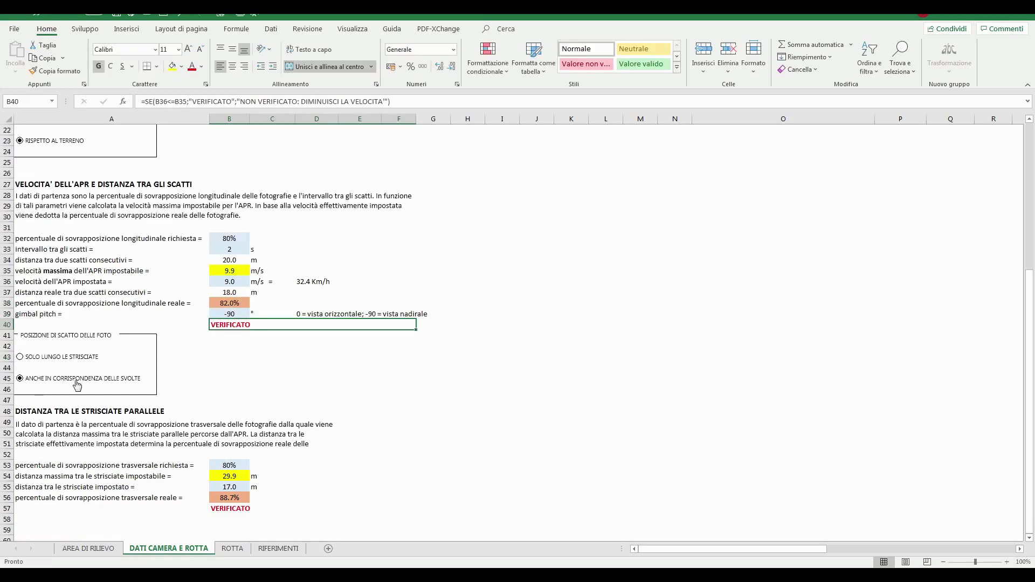
scroll(286, 471, down, 1)
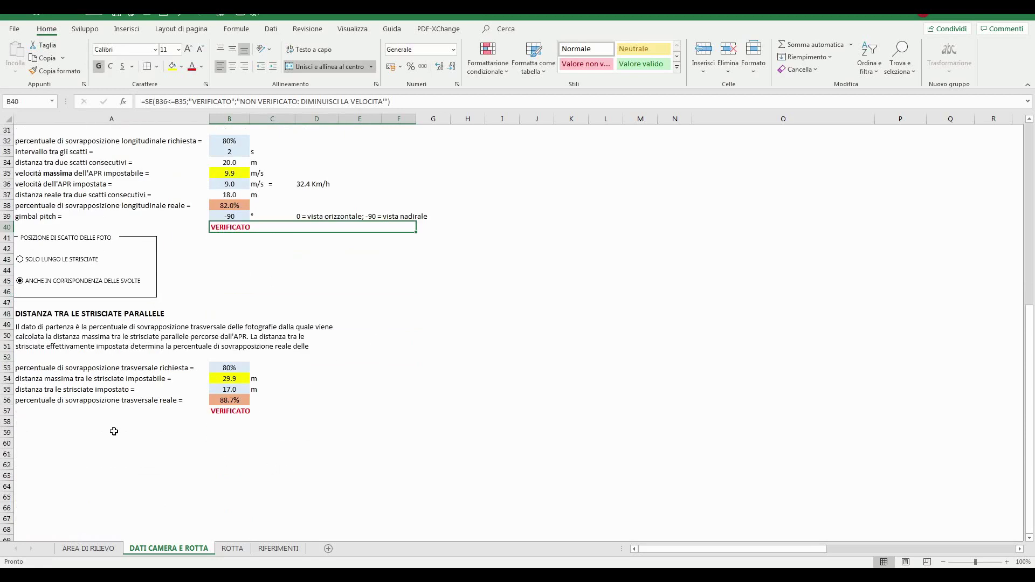
click(233, 367)
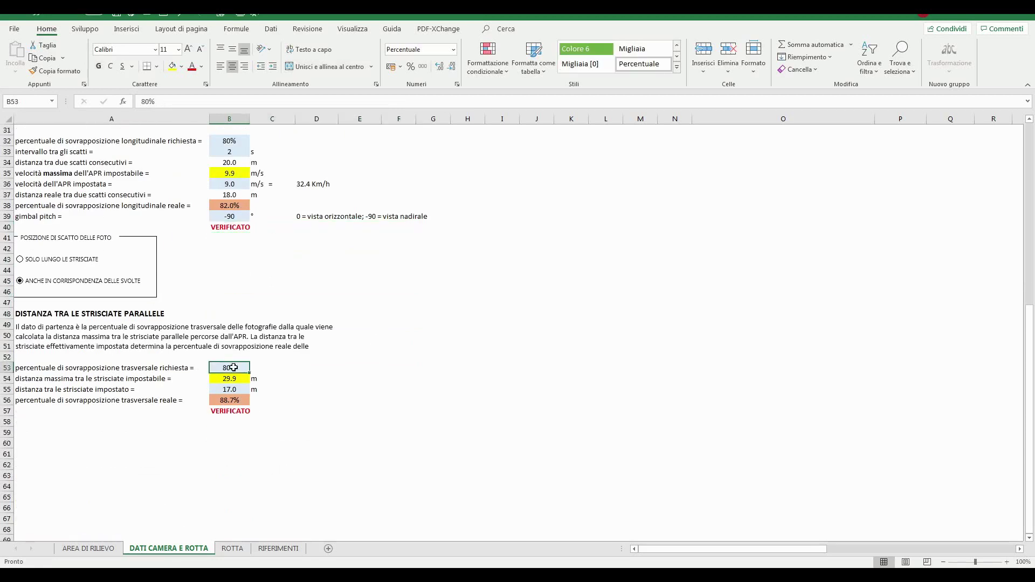
click(238, 379)
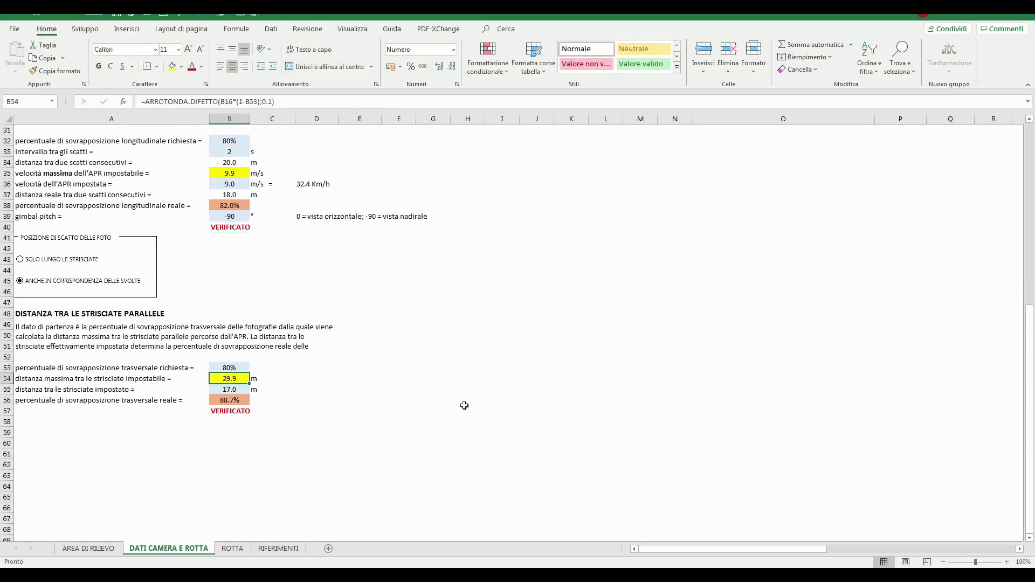
key(Down)
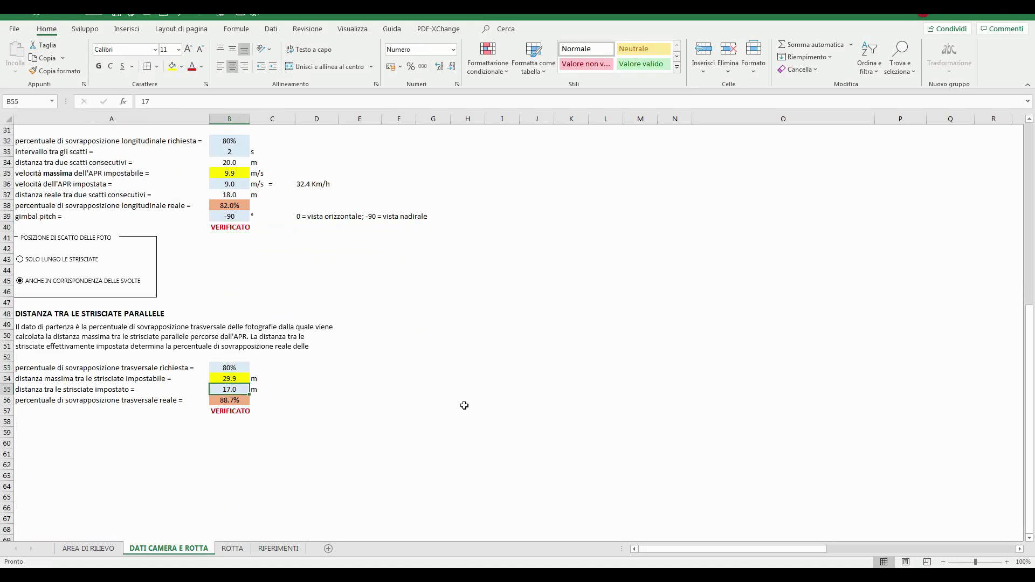
text(29)
key(Return)
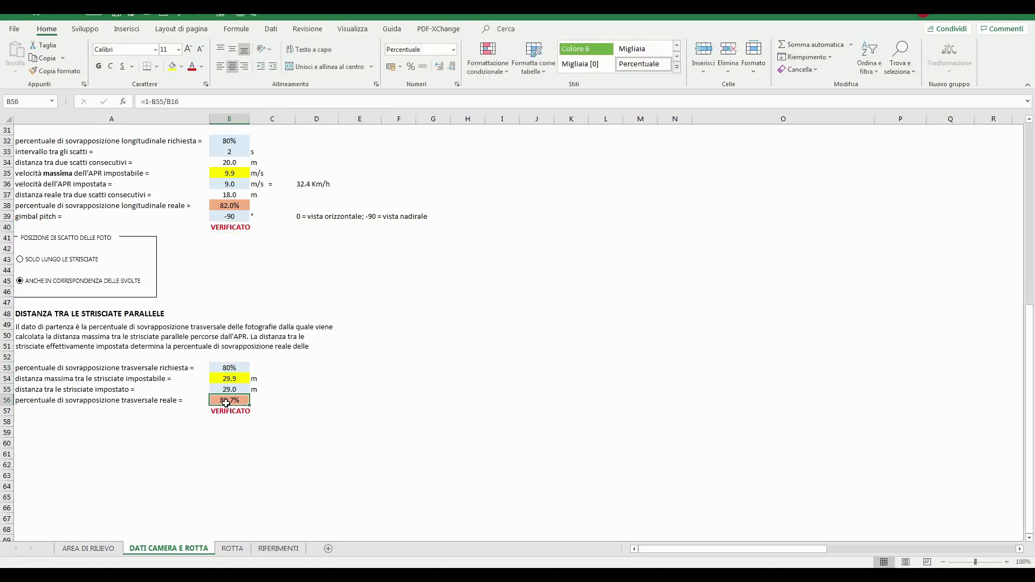
Save only the ROTTA sheet as a CSV file named ROTTA M1 in the MISSIONI folder
click(233, 549)
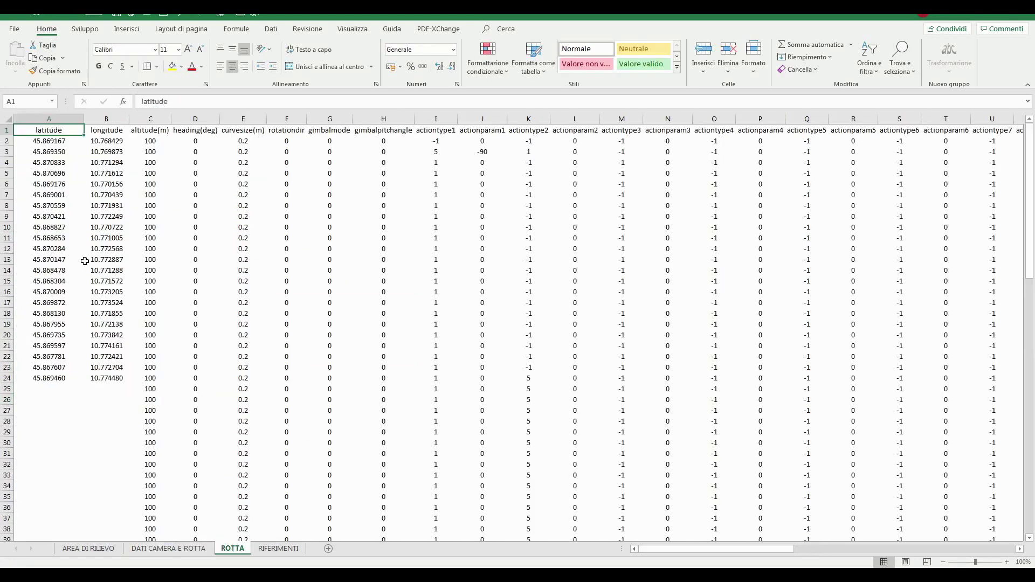
click(133, 14)
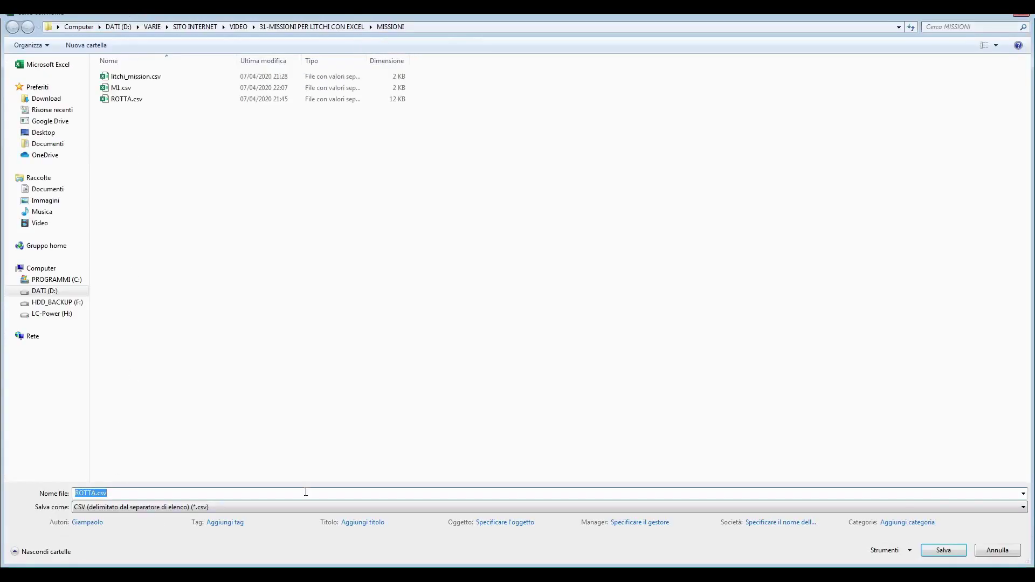
key(End)
key(Left)
key(Left)
key(Left)
key(Left)
click(943, 550)
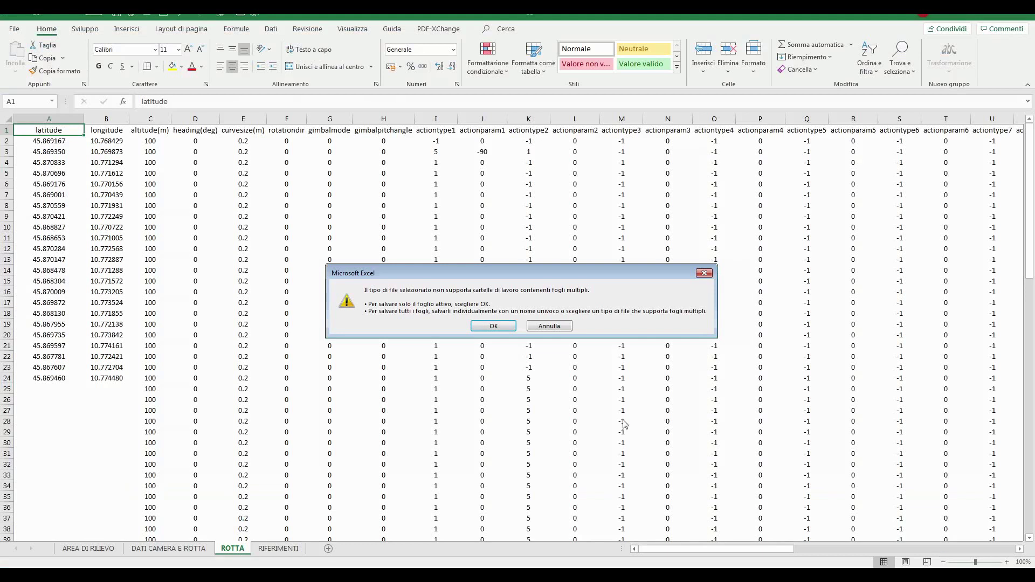
click(497, 325)
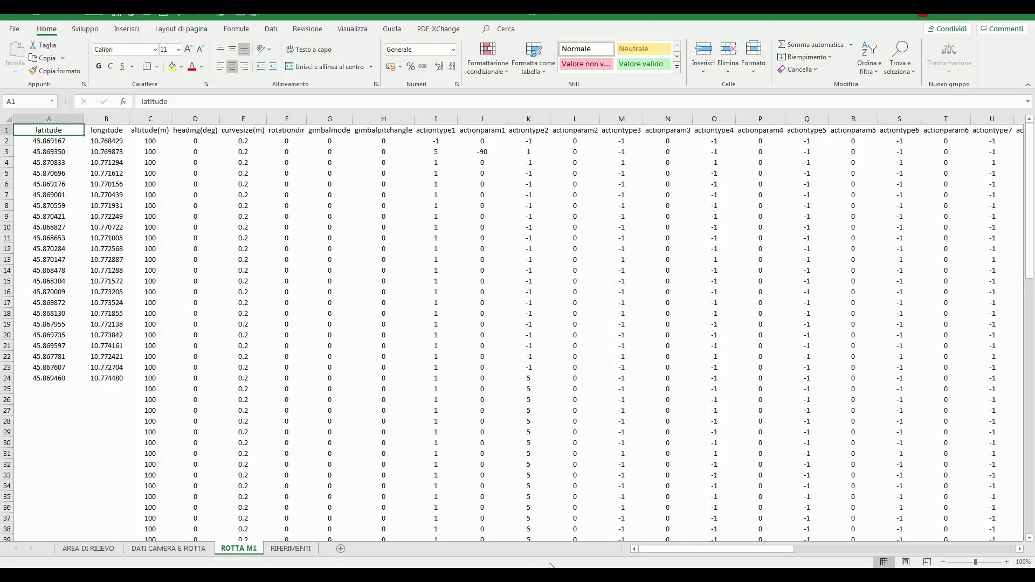
Switch to the Litchi hub, duplicate the page and import ROTTA M1.csv from the MISSIONI folder as a new mission
key(alt+Tab)
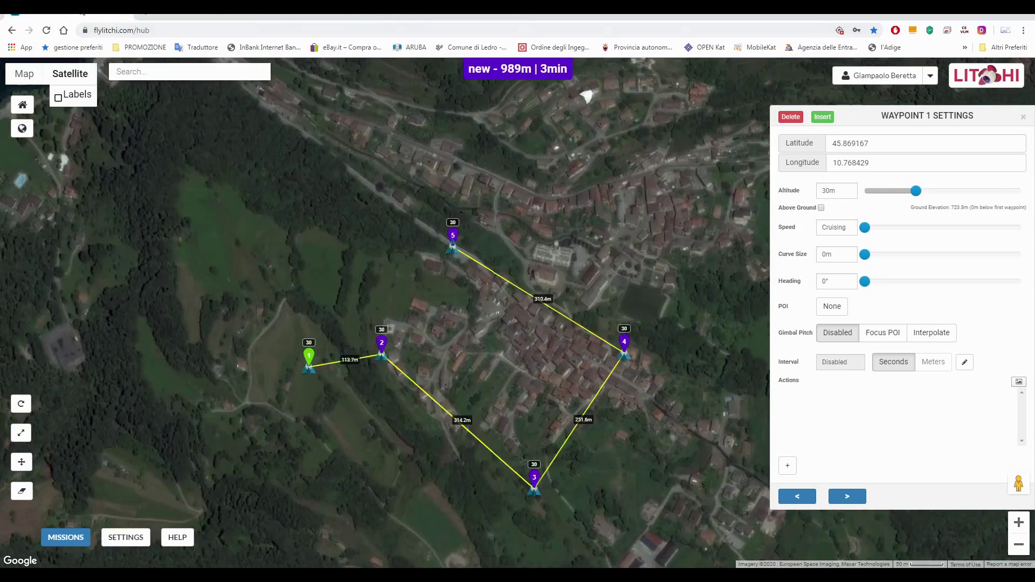
right_click(72, 13)
click(103, 48)
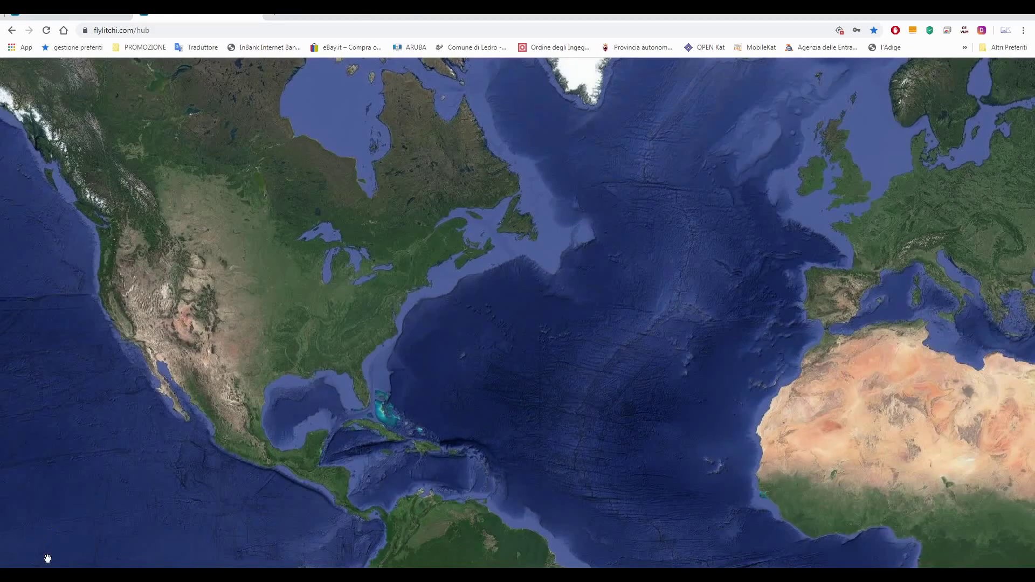
click(66, 538)
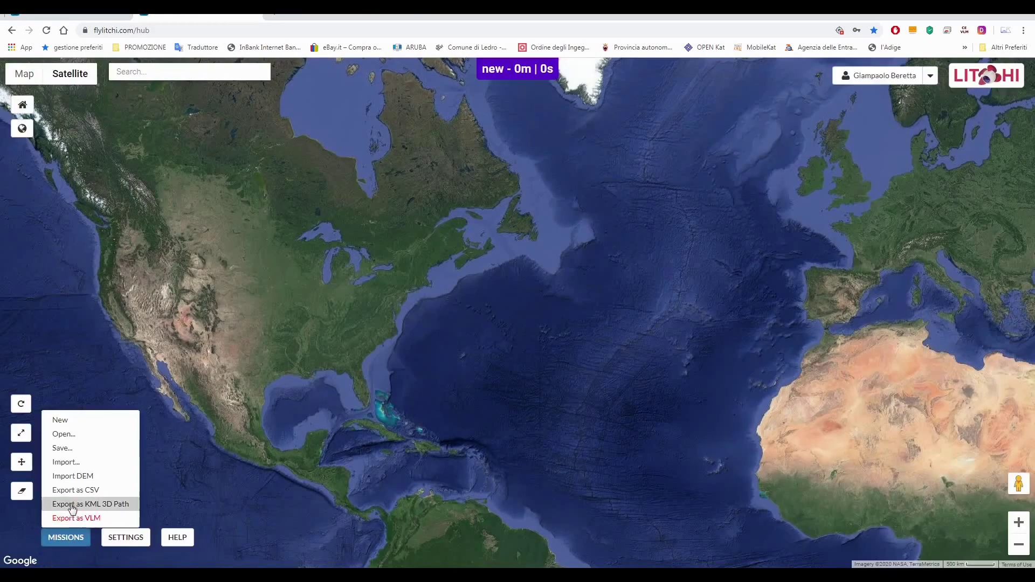
click(65, 462)
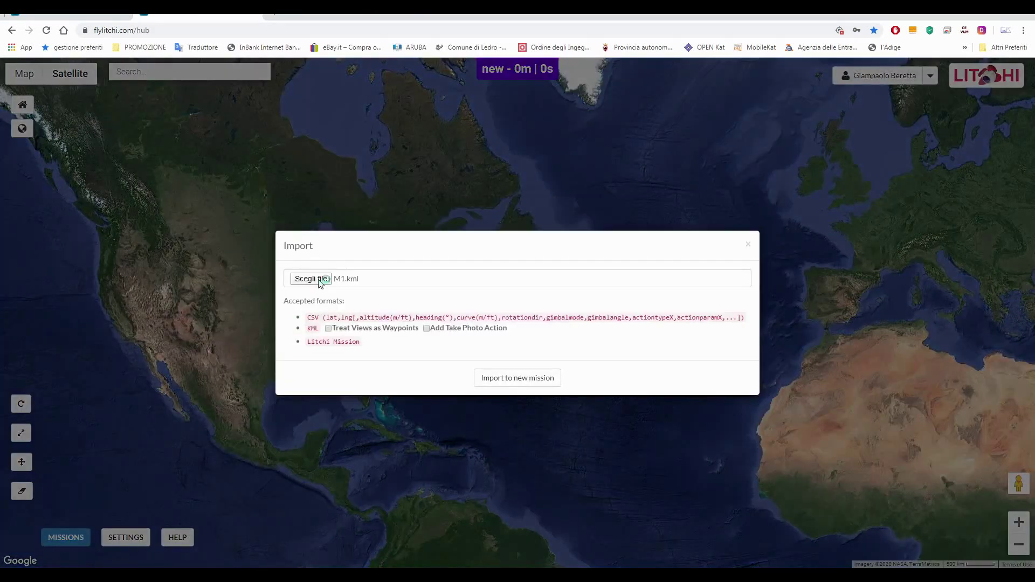
click(320, 280)
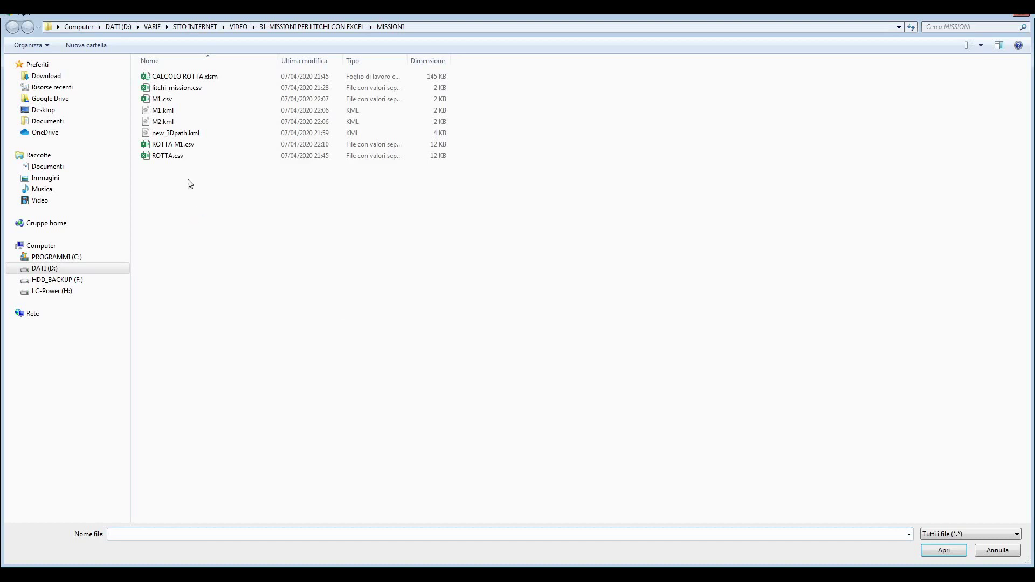
double_click(186, 145)
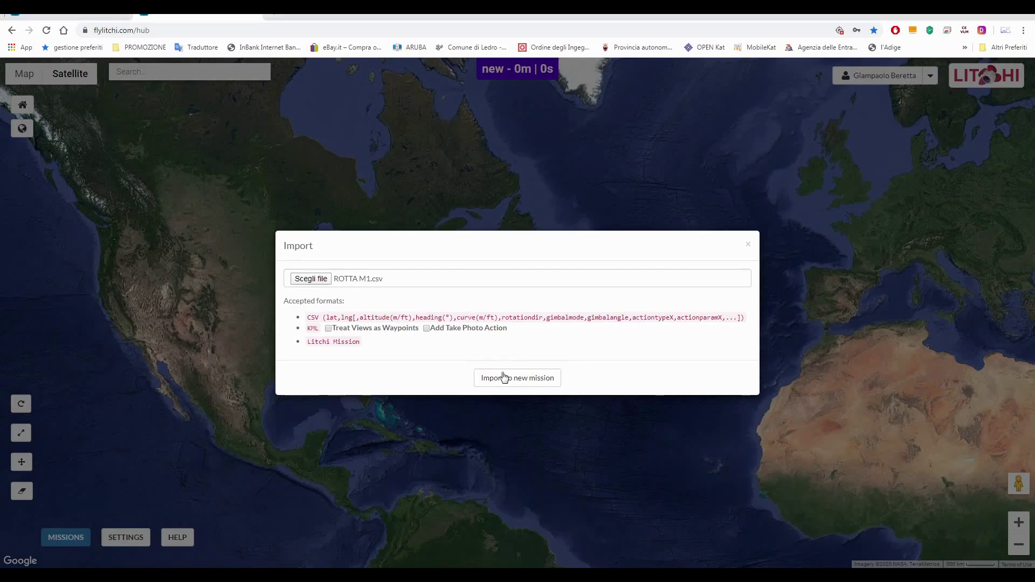
click(504, 377)
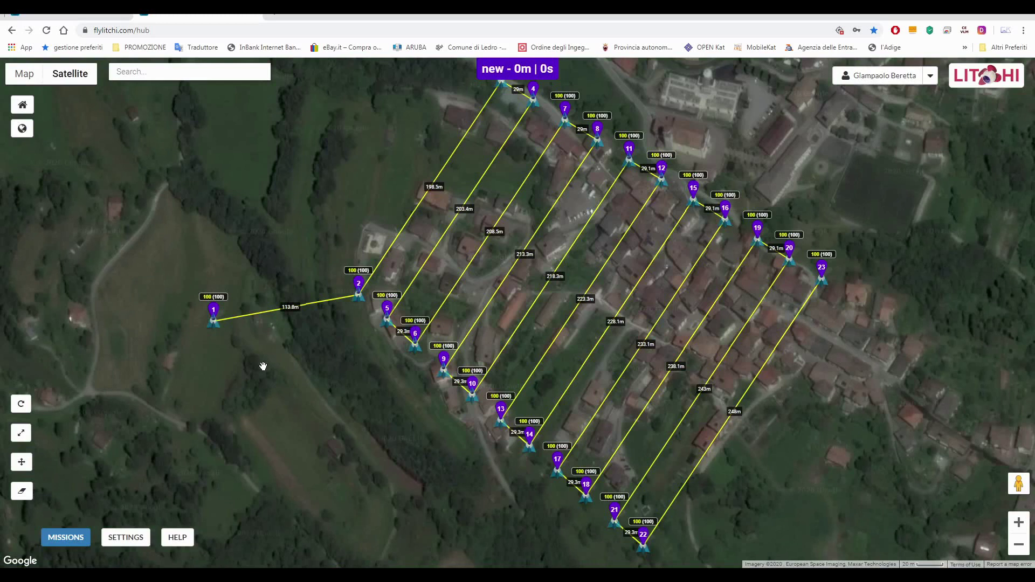
Check the imported M1 flight strips and export the mission as a KML 3D path named new_3Dpath M1 in the MISSIONI folder
scroll(245, 356, down, 1)
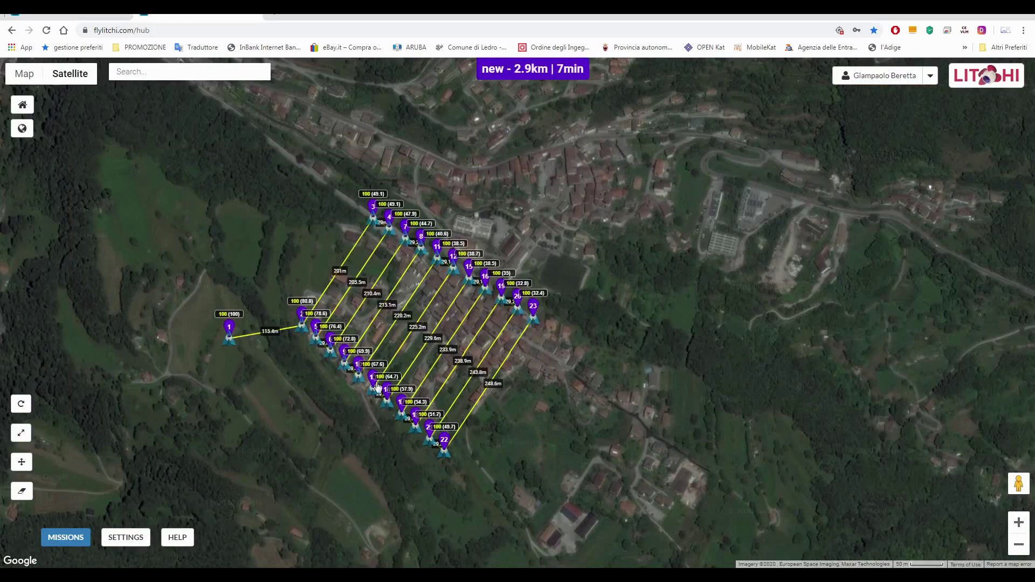
scroll(311, 316, up, 1)
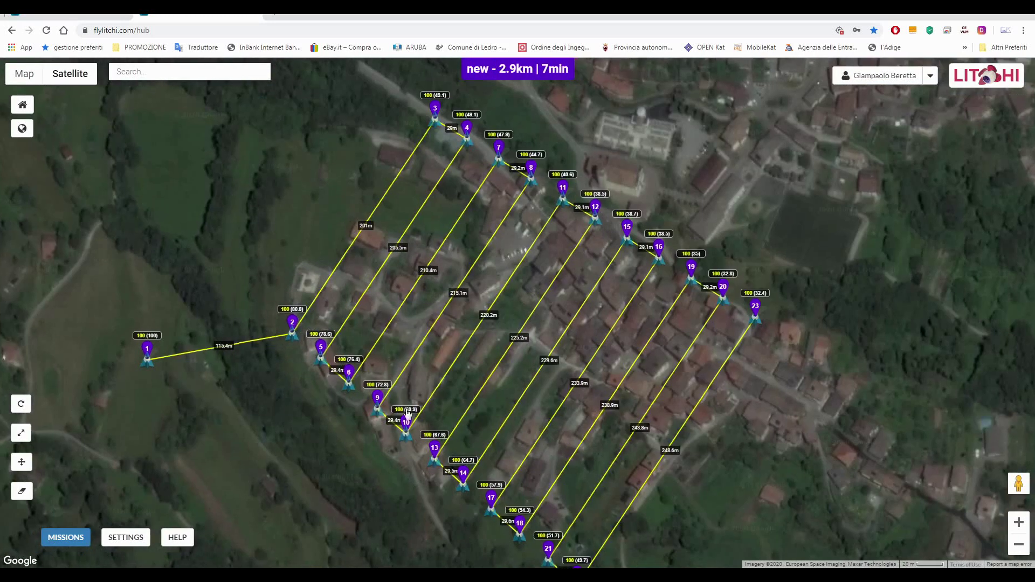
scroll(377, 245, down, 1)
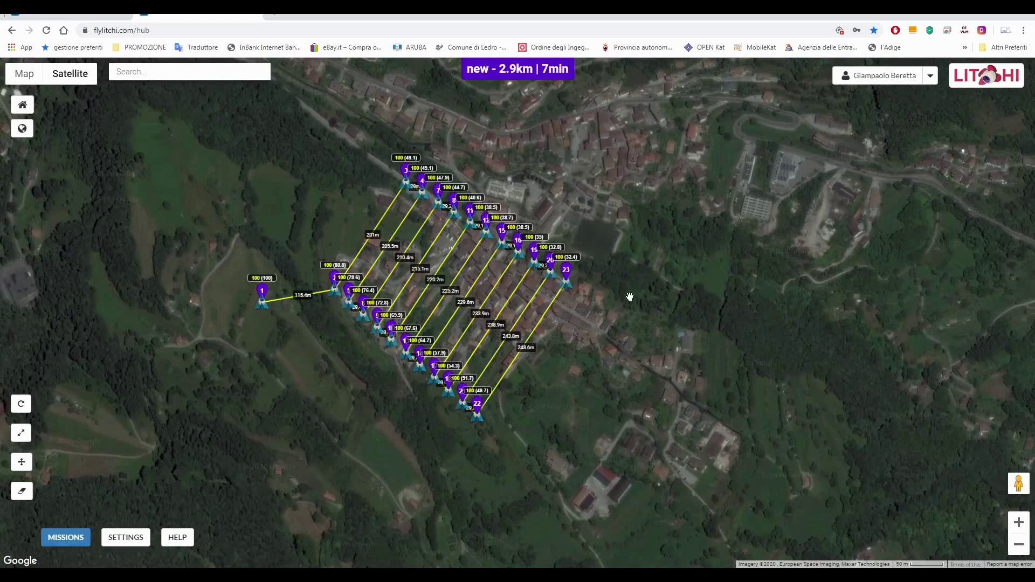
click(66, 538)
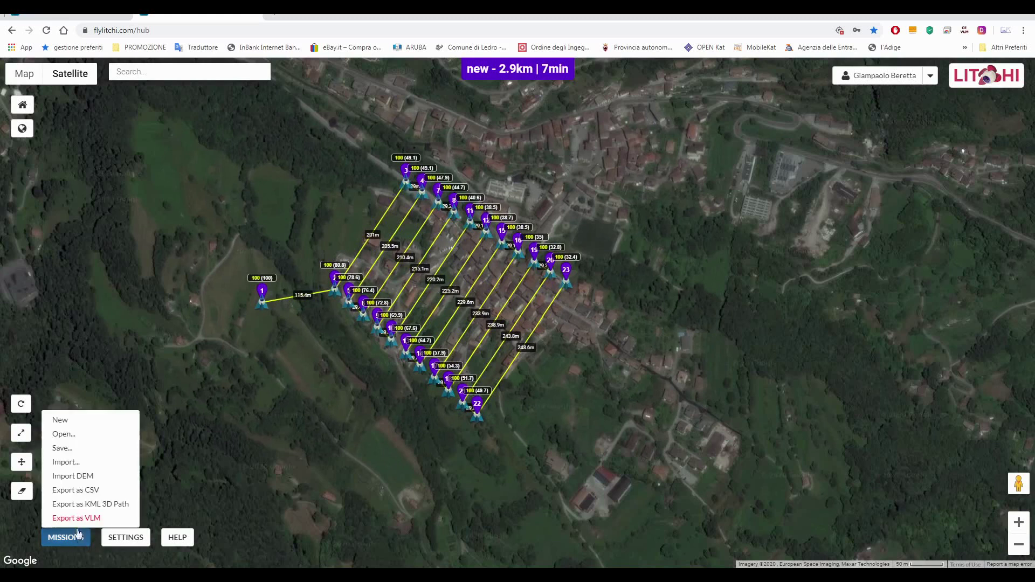
click(77, 506)
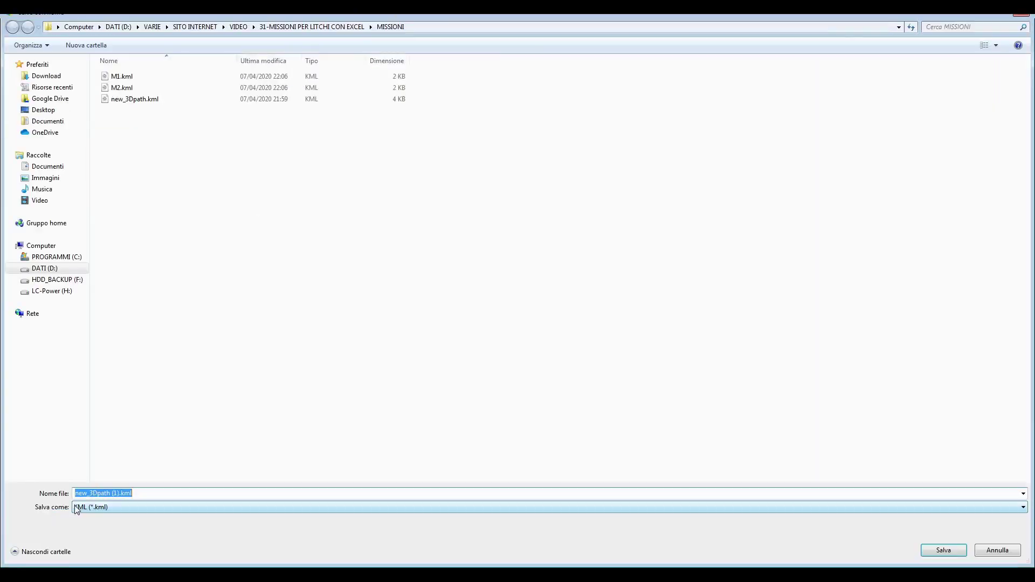
click(111, 494)
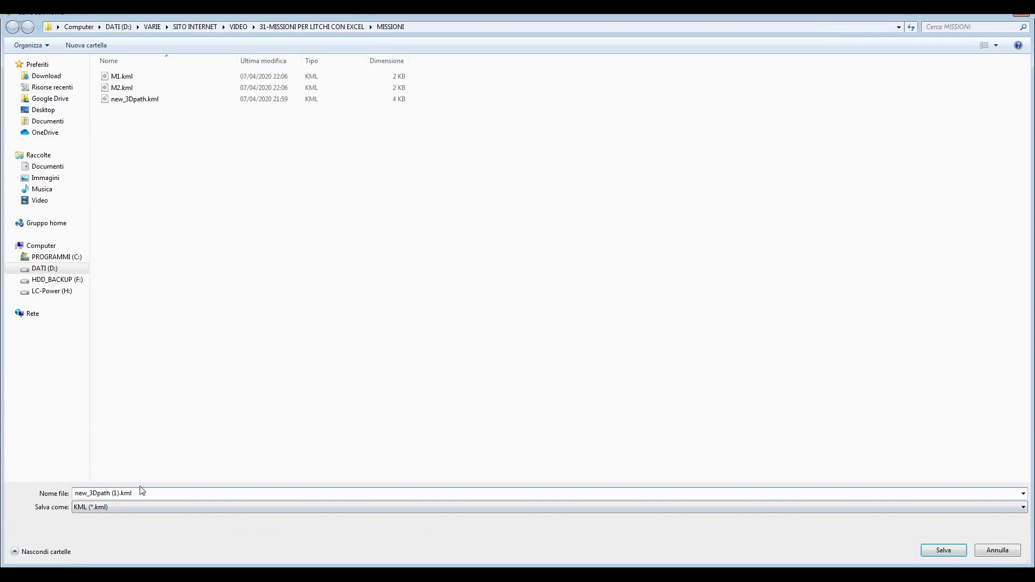
text(M)
click(943, 551)
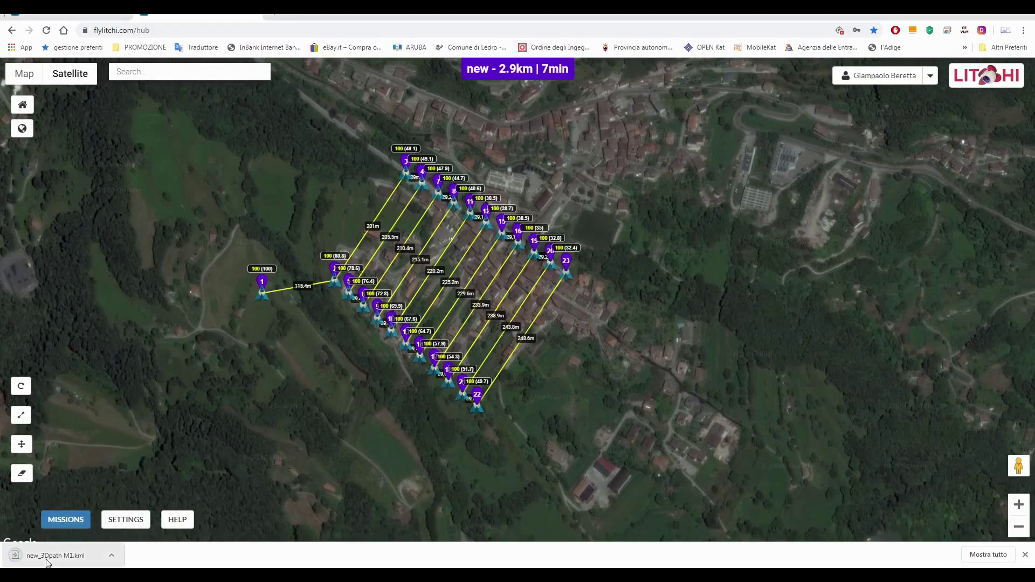
Open the exported 3D path in Google Earth and examine its flight strips and height against the M1 and M2 outlines and terrain
click(48, 564)
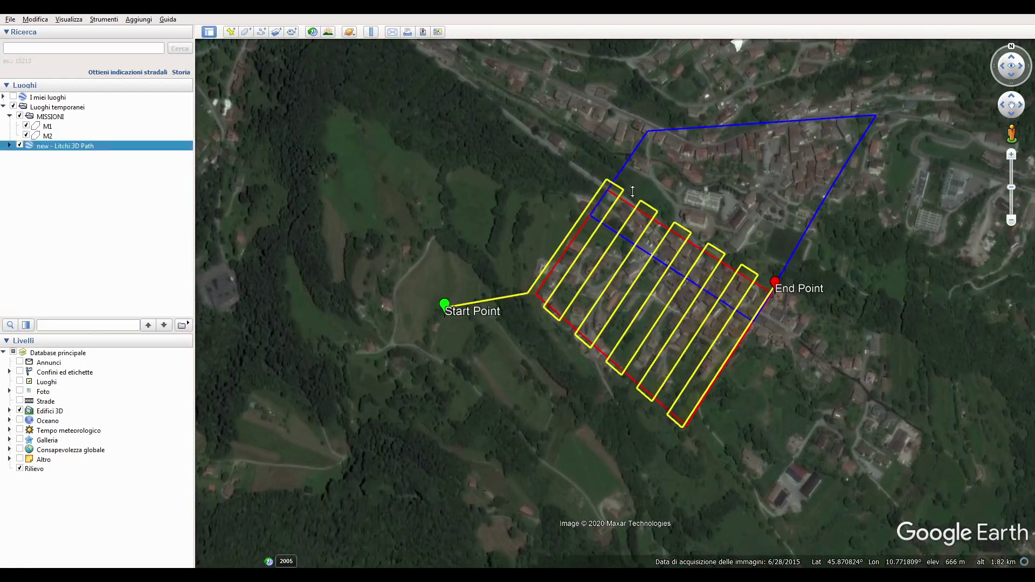
drag(632, 191, 478, 355)
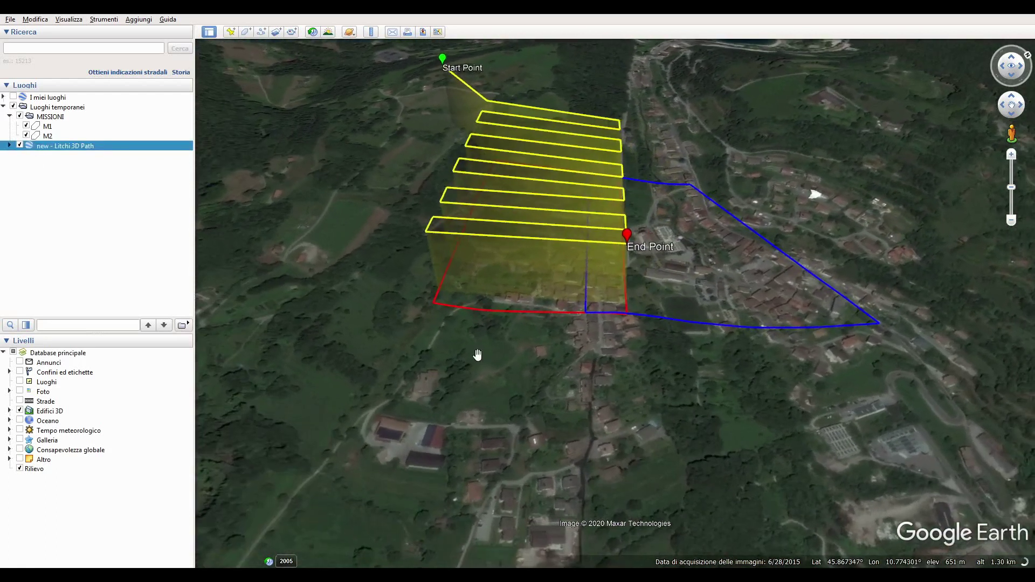
scroll(580, 221, up, 3)
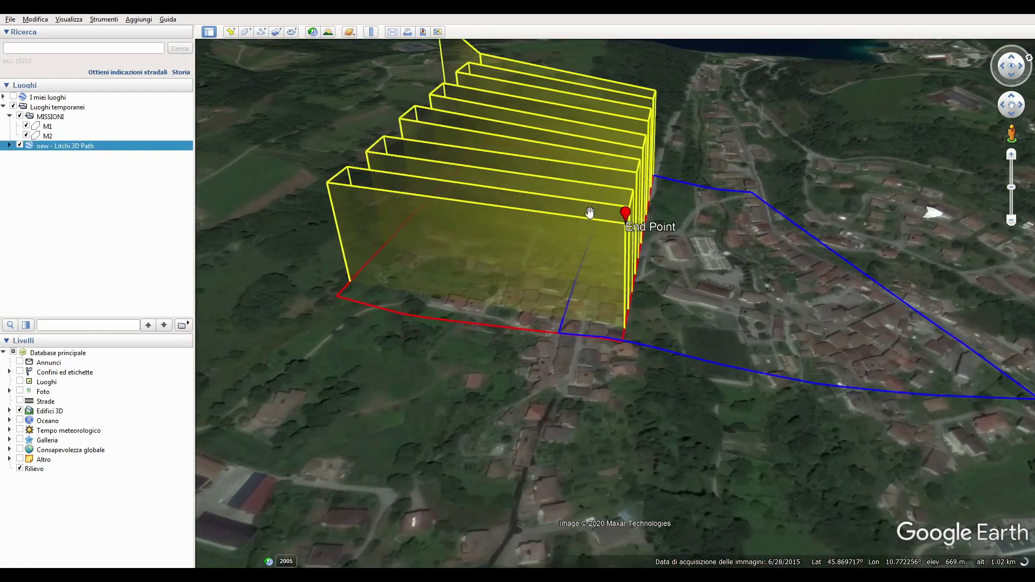
drag(590, 213, 594, 335)
drag(564, 291, 439, 342)
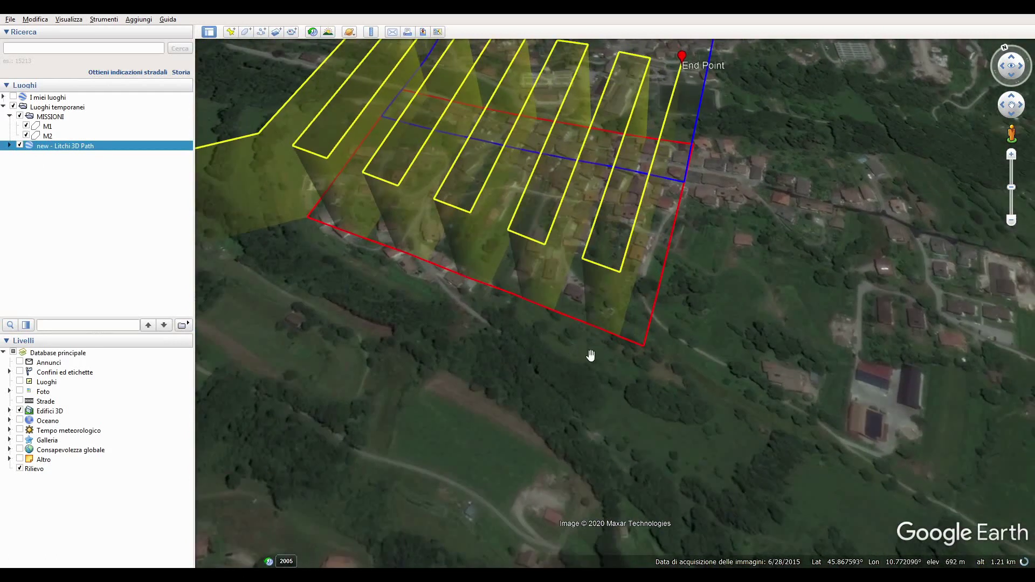
drag(592, 356, 592, 346)
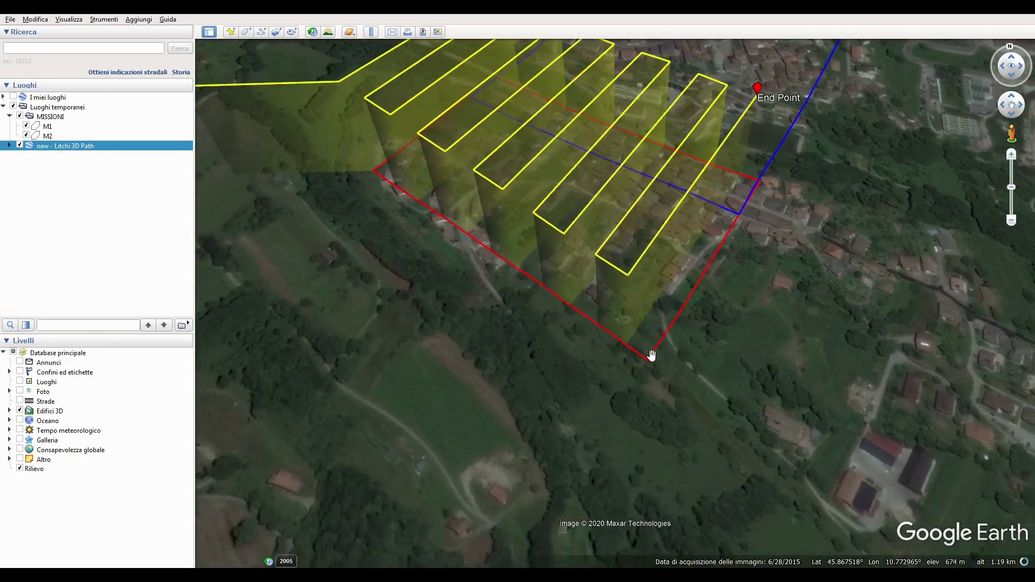
drag(484, 379, 568, 342)
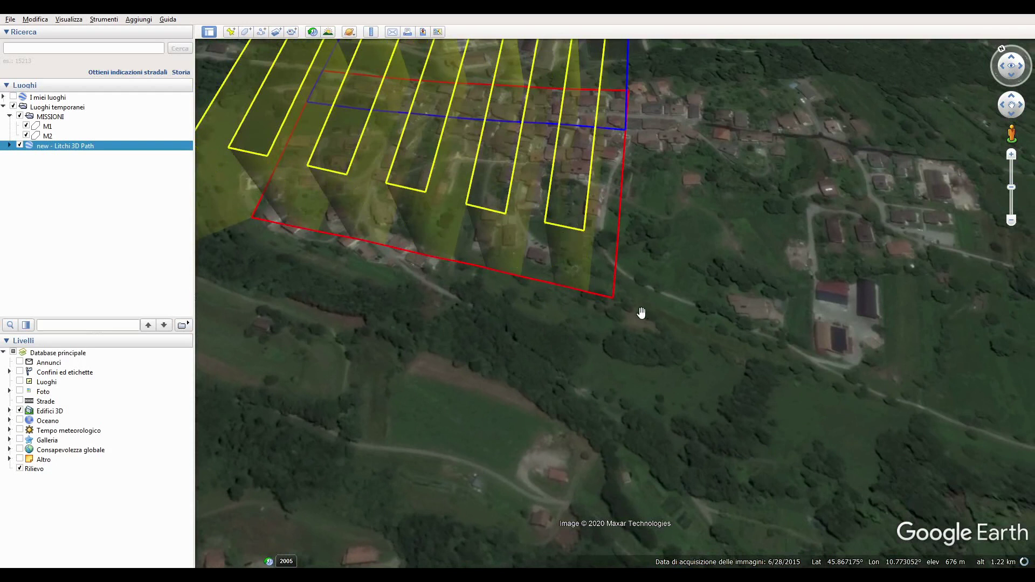
scroll(624, 232, down, 3)
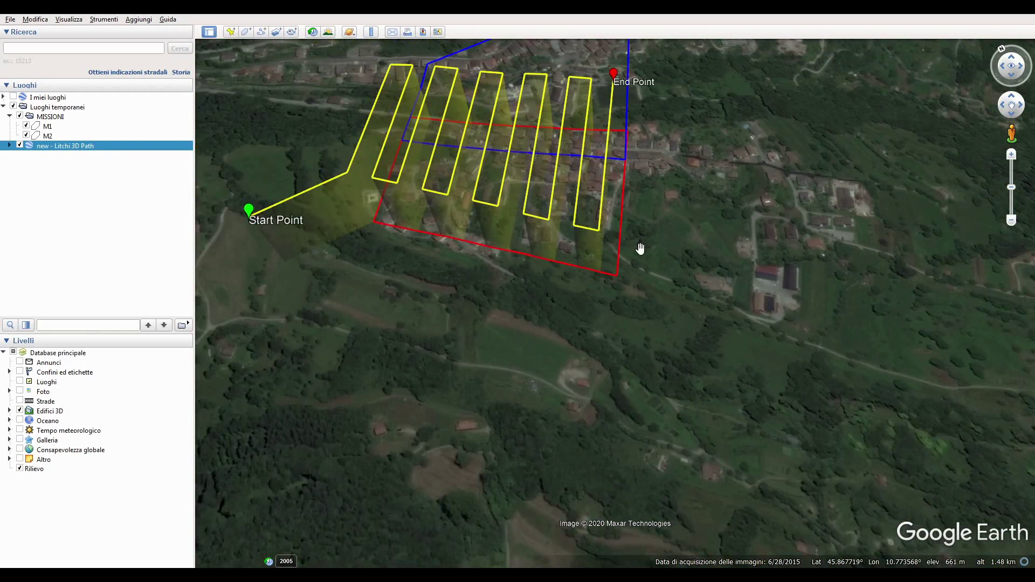
mouse_move(410, 258)
mouse_down()
mouse_move(503, 270)
mouse_move(592, 248)
mouse_move(419, 306)
mouse_move(356, 221)
mouse_move(593, 323)
mouse_move(606, 302)
mouse_move(569, 297)
mouse_move(412, 411)
mouse_up()
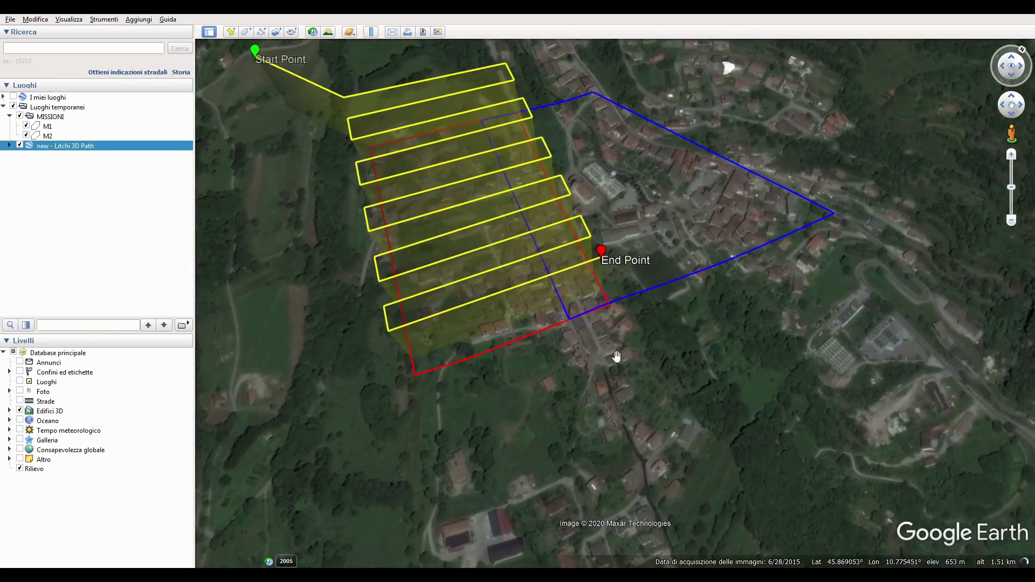
drag(615, 354, 615, 349)
scroll(485, 322, down, 3)
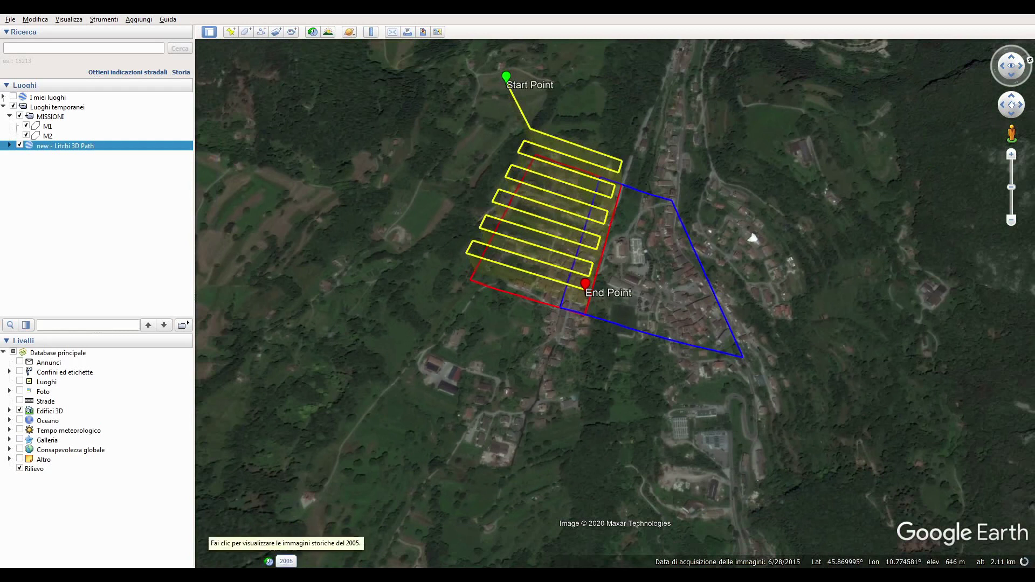
Switch to the MISSIONI folder and locate the M1.kml and M2.kml area files
key(alt+Tab)
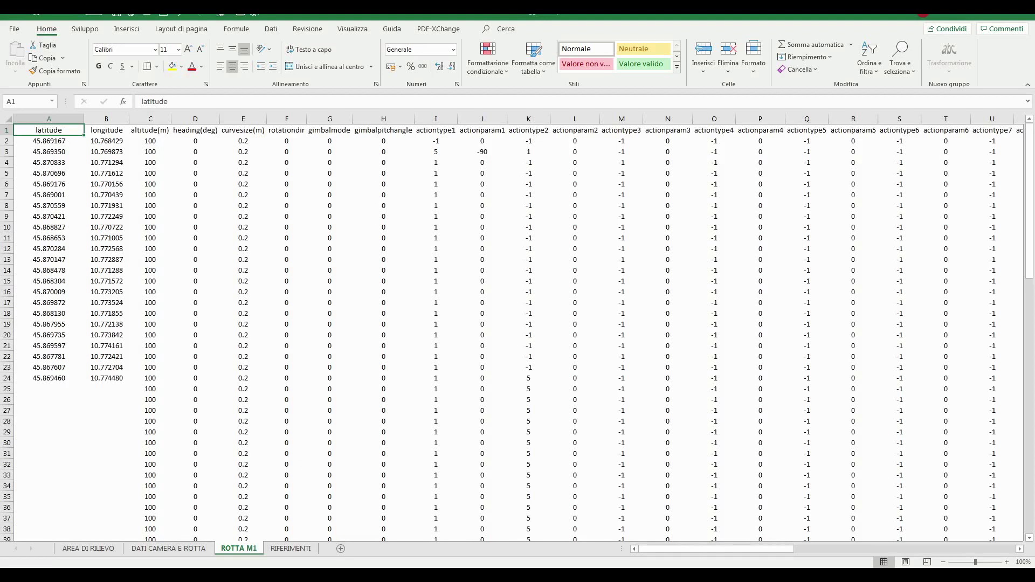
key(alt+Tab)
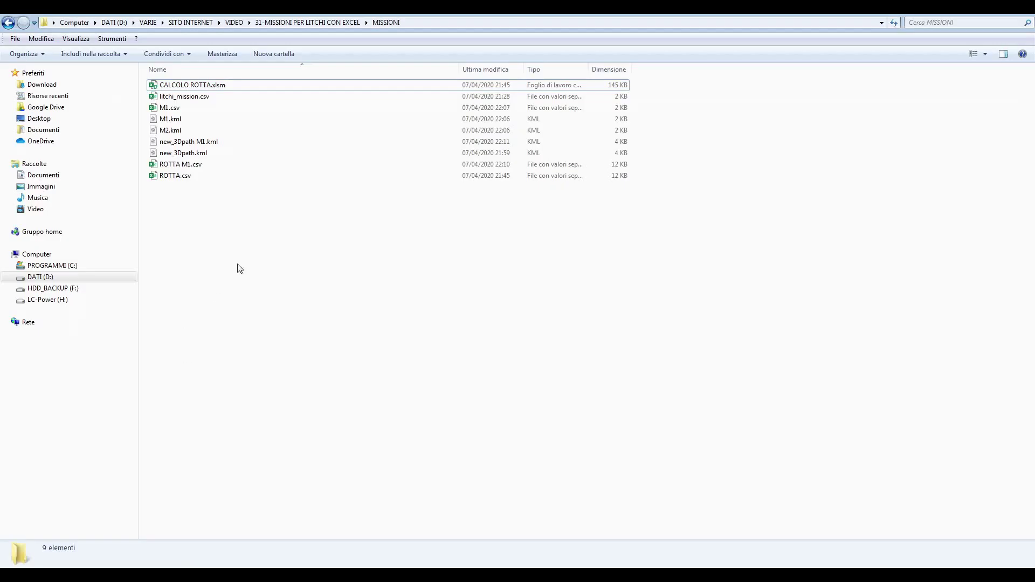
click(172, 119)
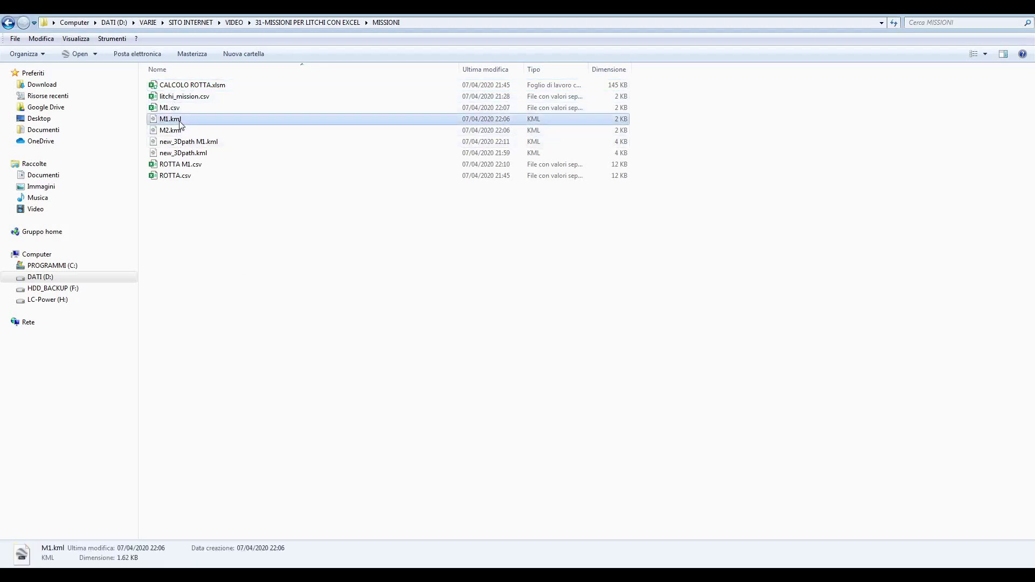
click(180, 131)
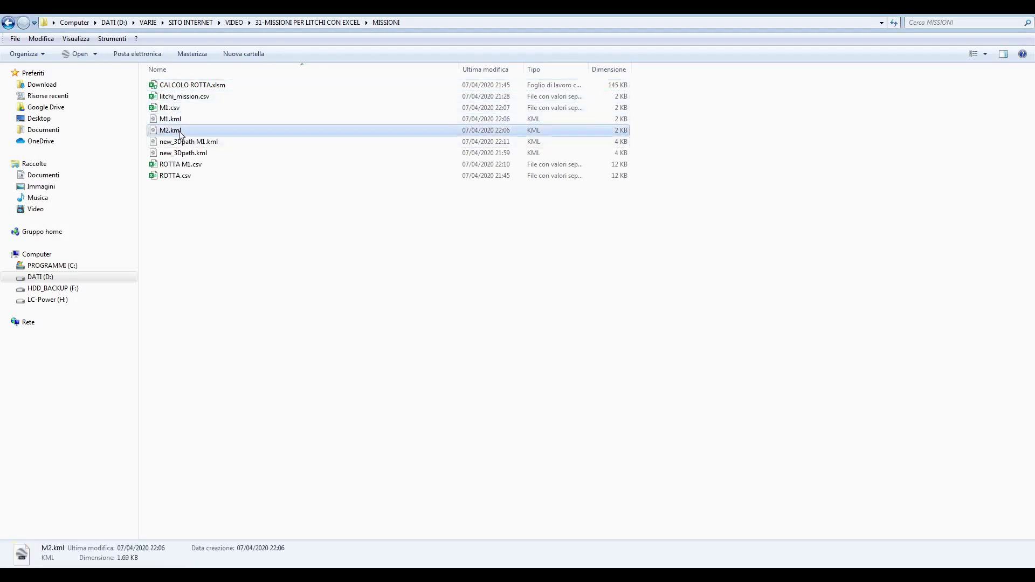
Return to the Litchi hub, duplicate the page and import M2.kml from the MISSIONI folder as a new mission
key(alt+Tab)
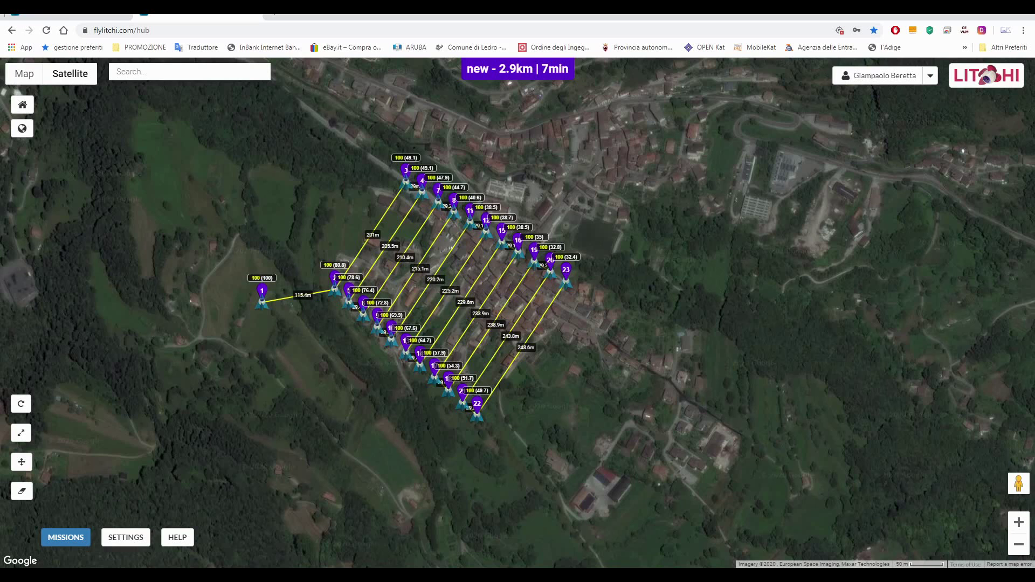
right_click(206, 18)
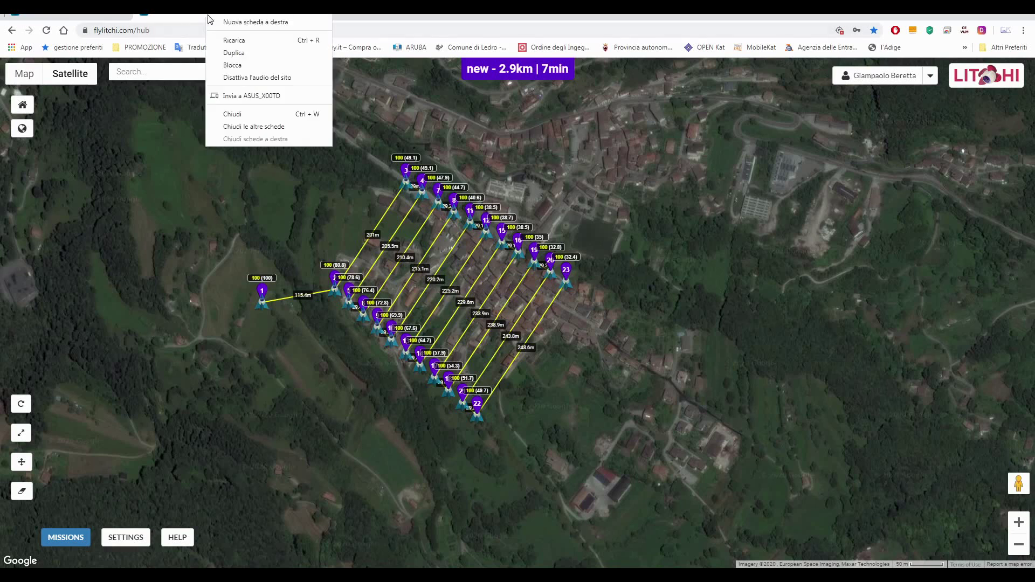
click(245, 47)
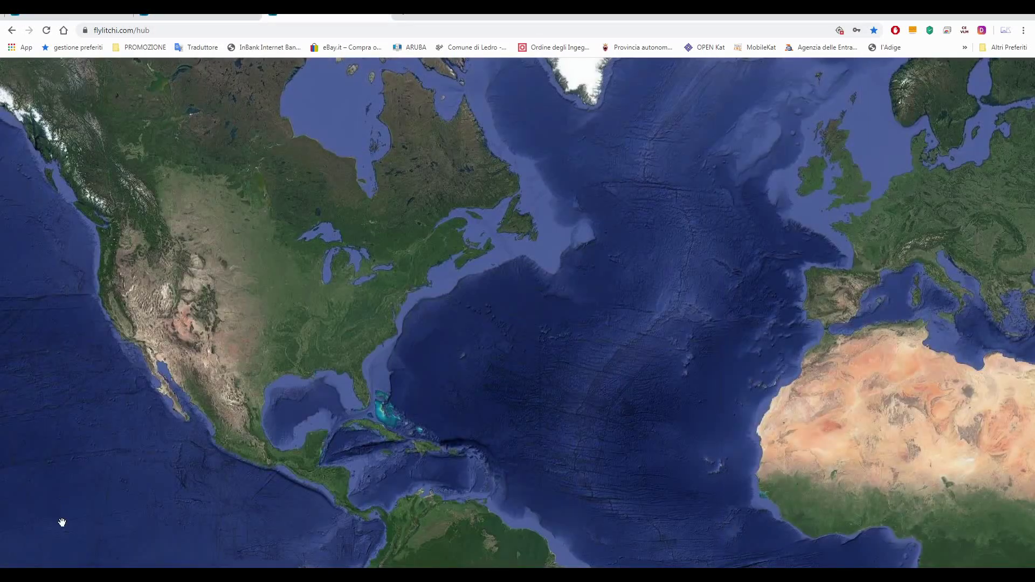
click(66, 538)
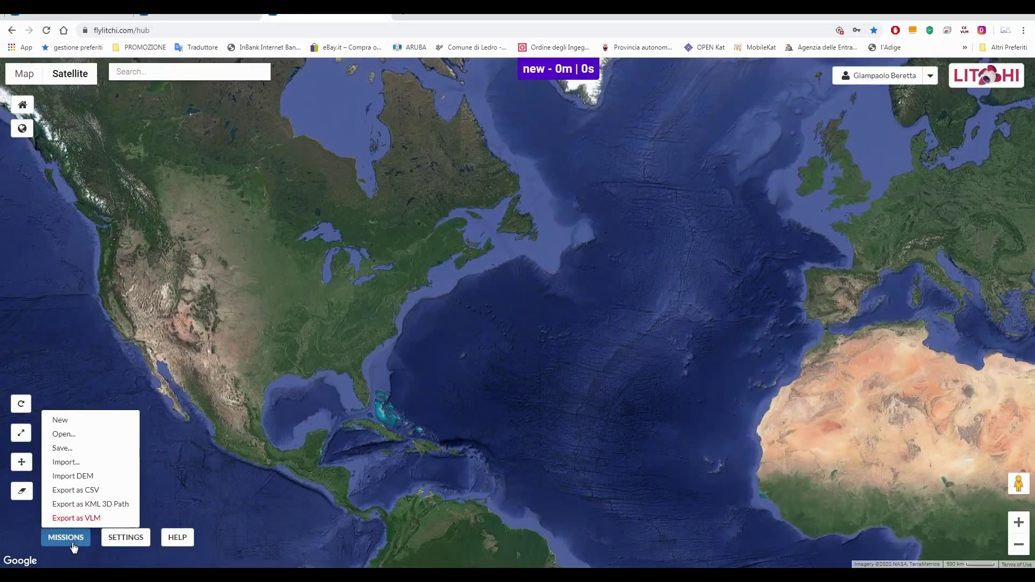
click(73, 465)
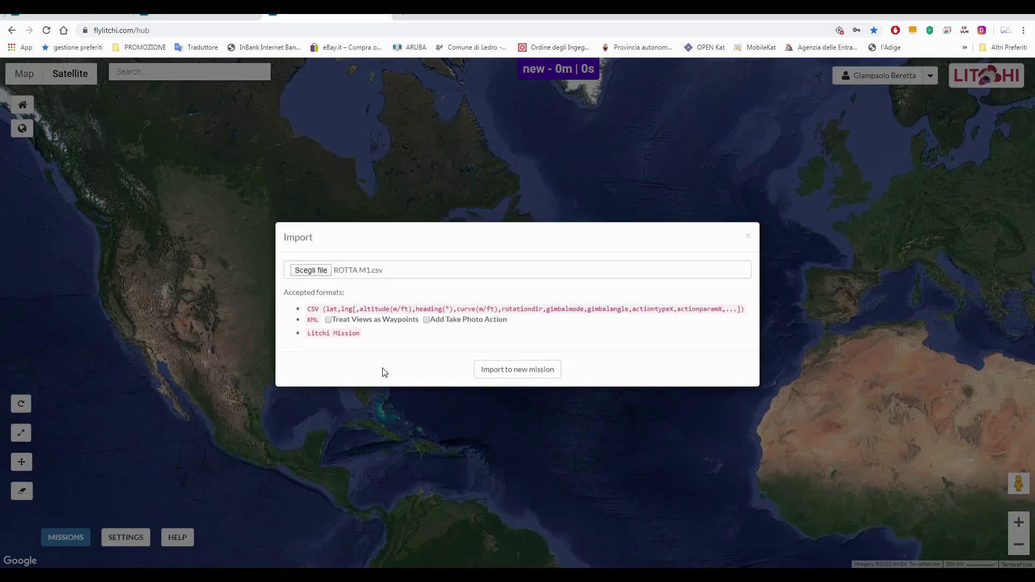
click(319, 283)
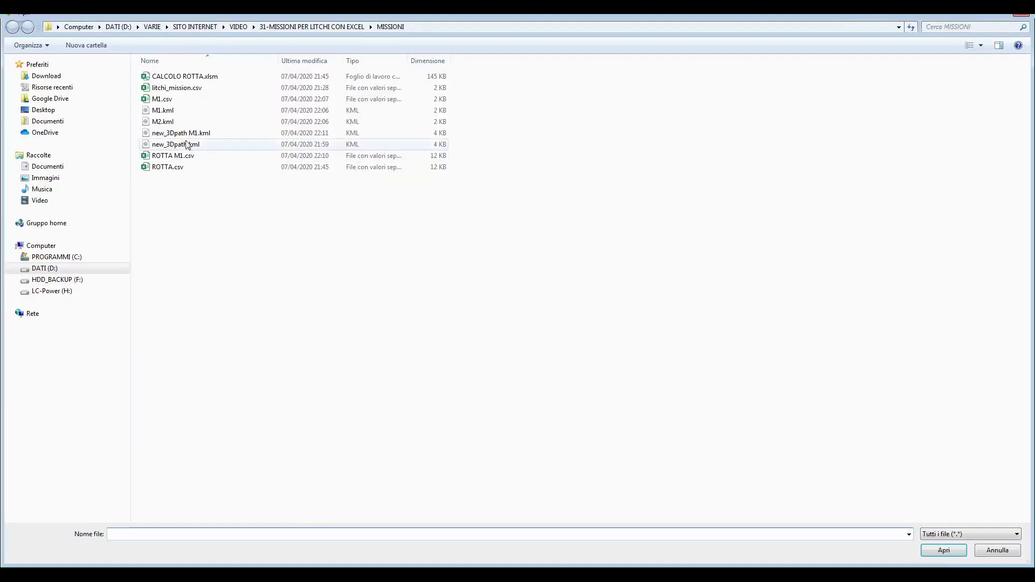
double_click(169, 123)
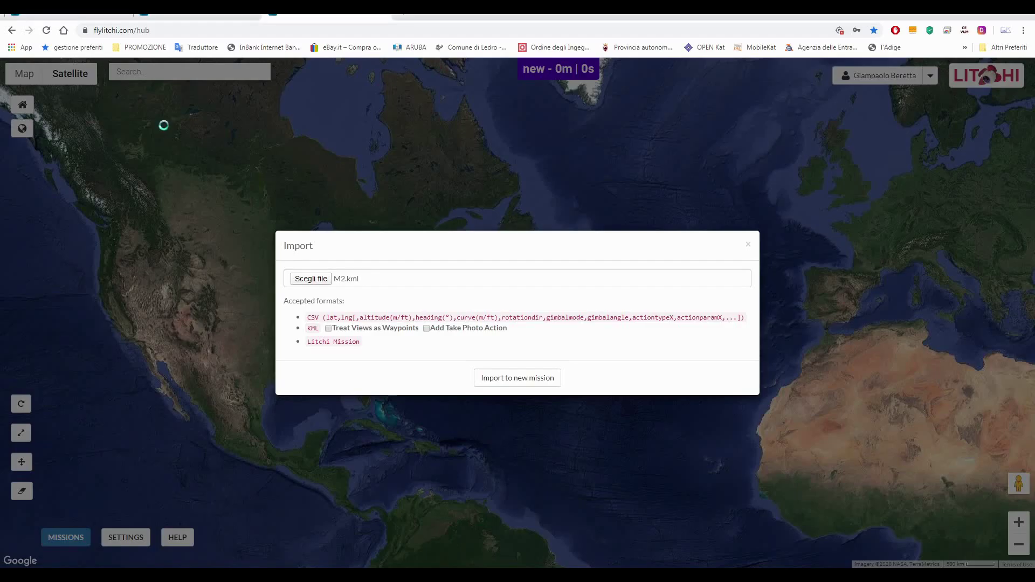
click(518, 380)
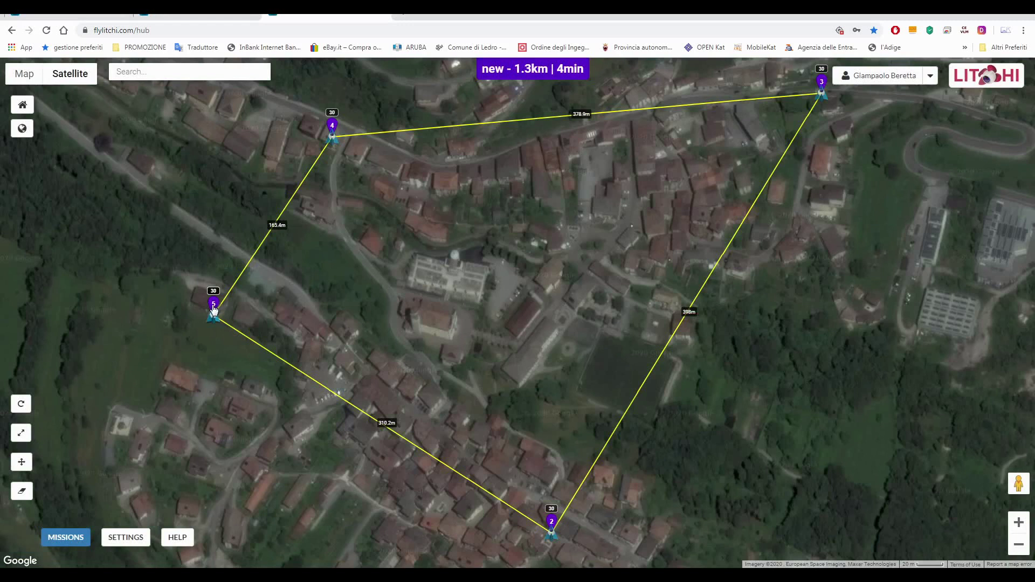
Check the imported M2 outline over the village and export it as a CSV file named M2 in the MISSIONI folder
scroll(196, 302, up, 4)
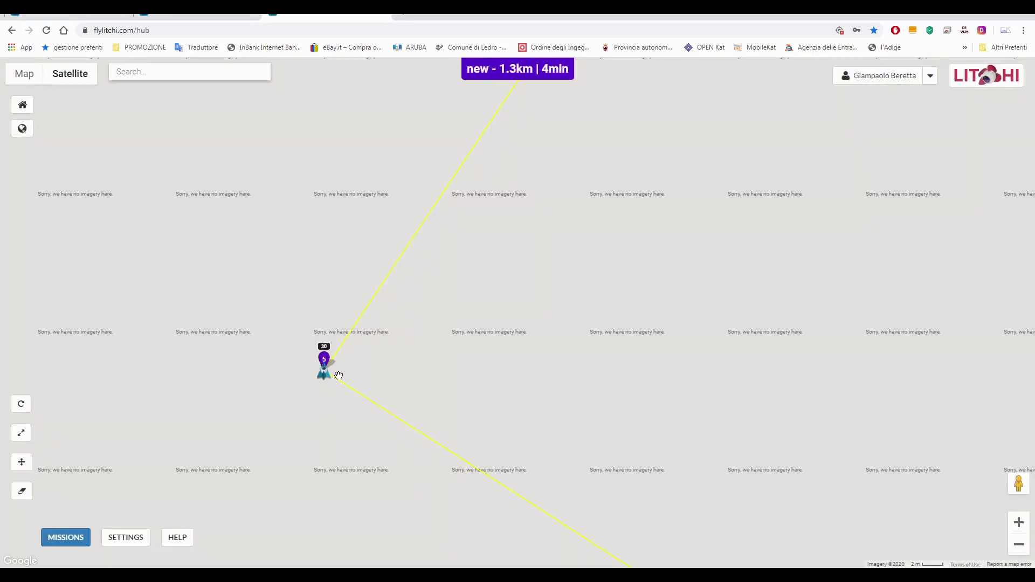
scroll(338, 373, down, 3)
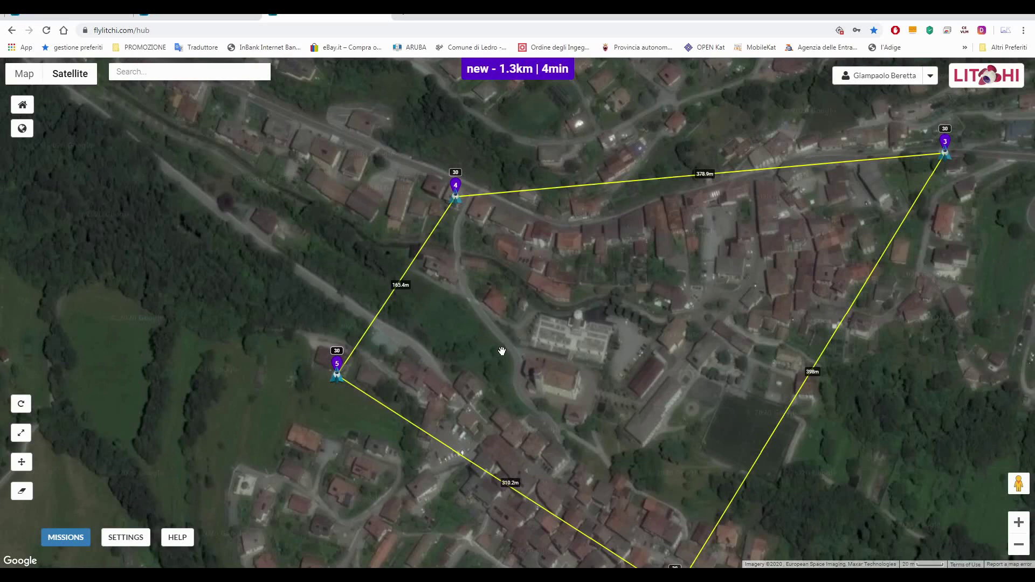
scroll(502, 352, down, 1)
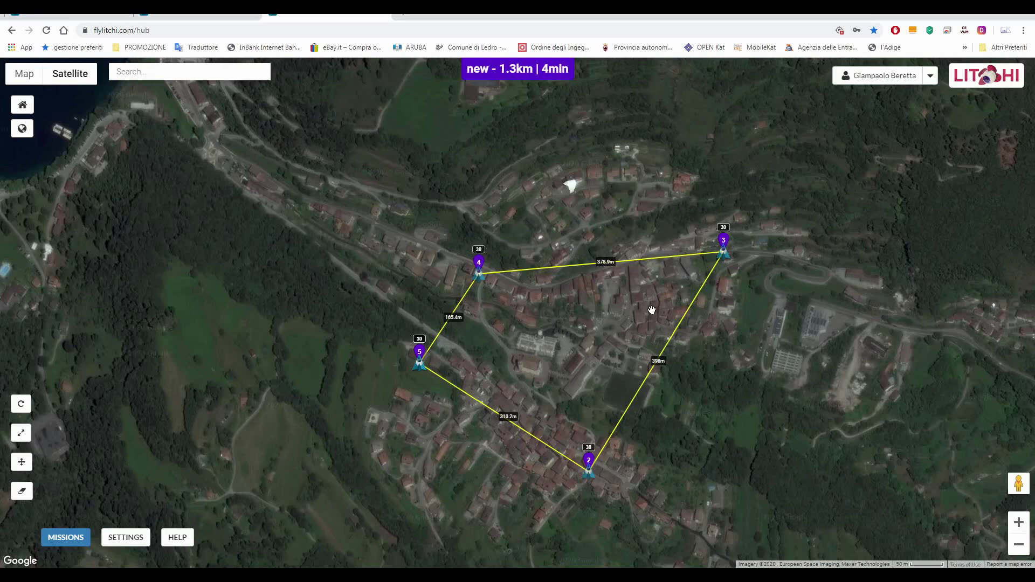
drag(613, 322, 523, 318)
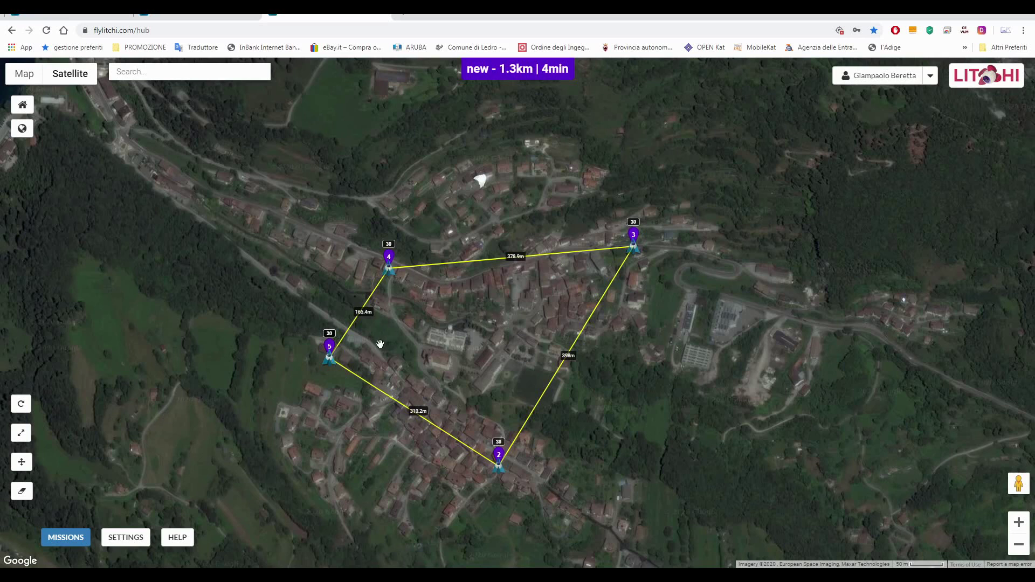
click(66, 538)
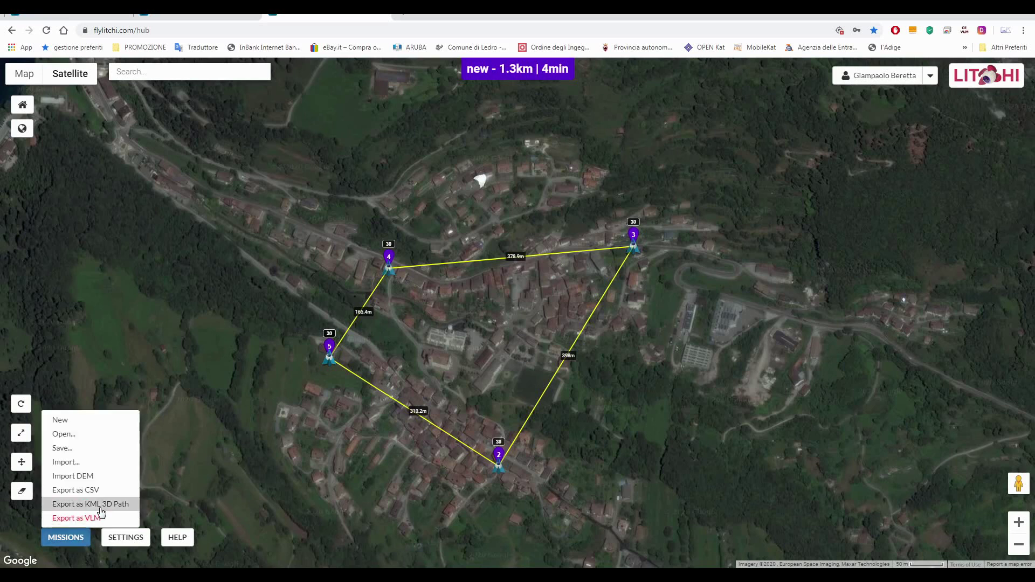
click(95, 492)
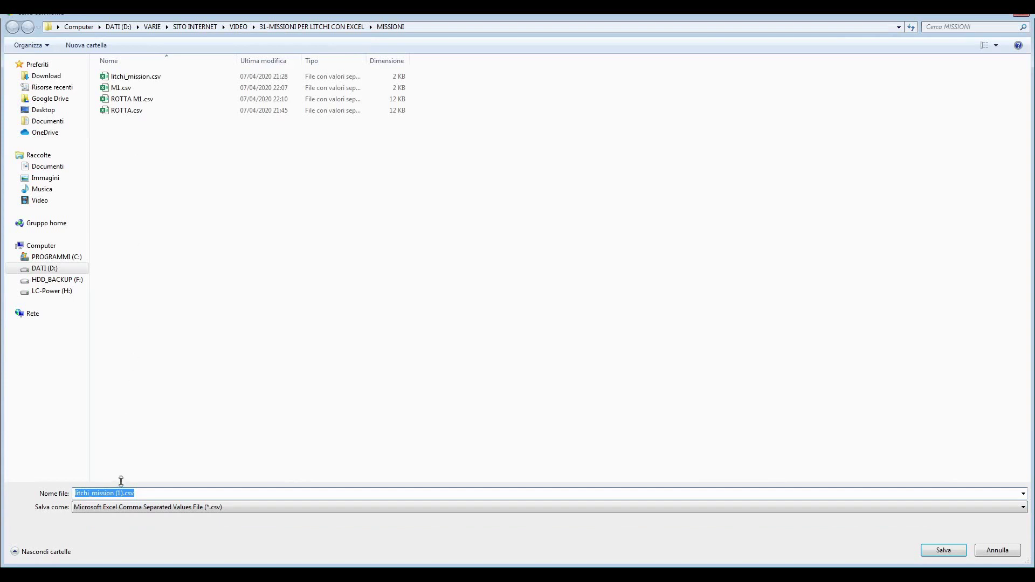
click(127, 88)
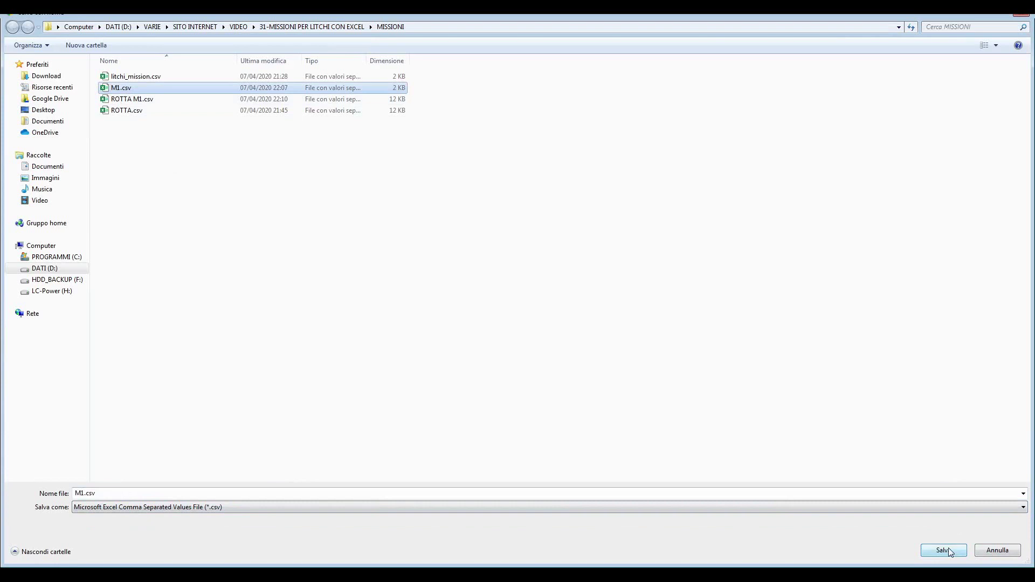
click(127, 492)
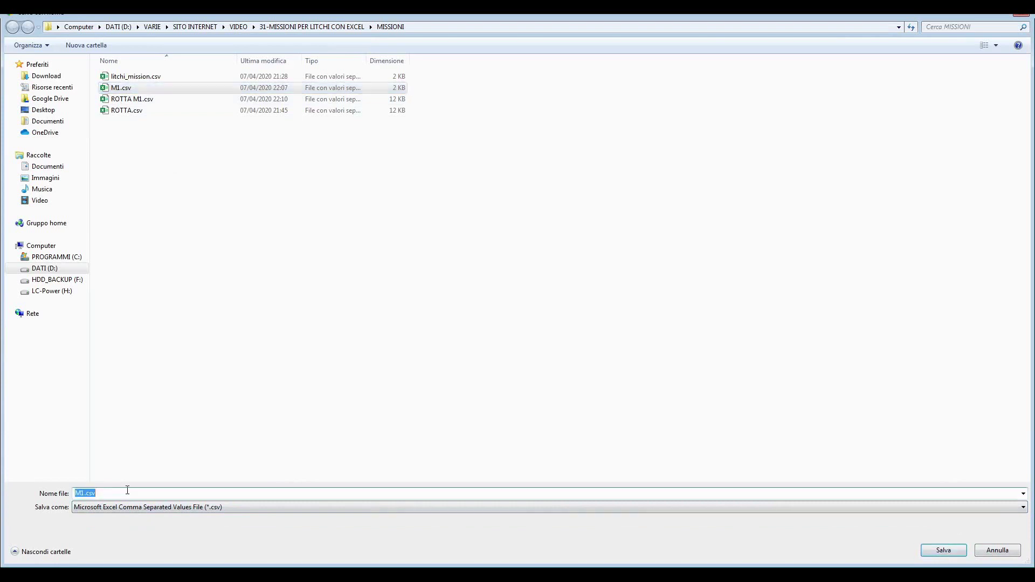
click(128, 491)
key(BackSpace)
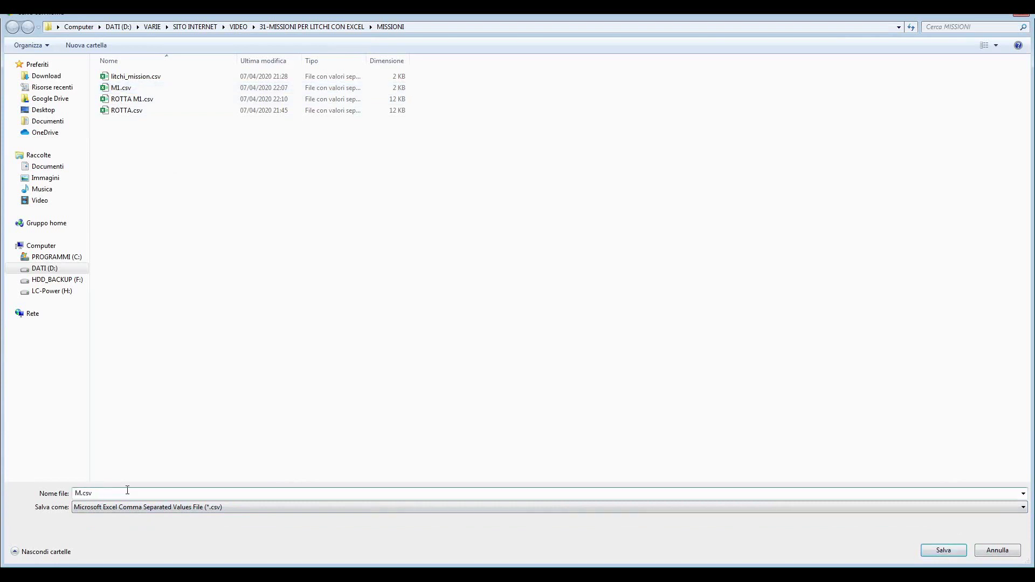
text(2)
click(944, 550)
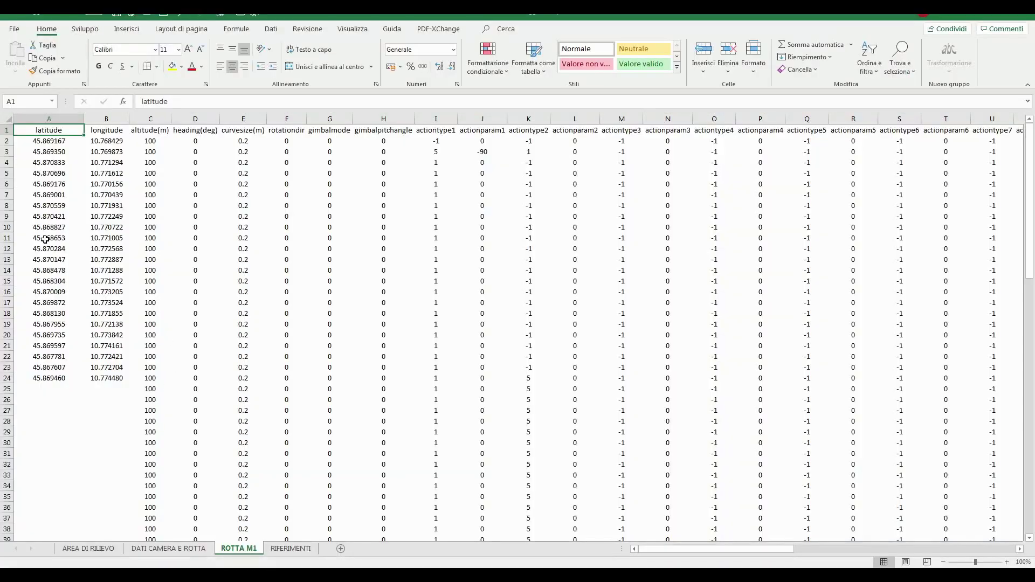
Copy the six rows of M2.csv and paste them over the exported hub data from cell B24 of the AREA DI RILIEVO sheet
drag(26, 130, 26, 182)
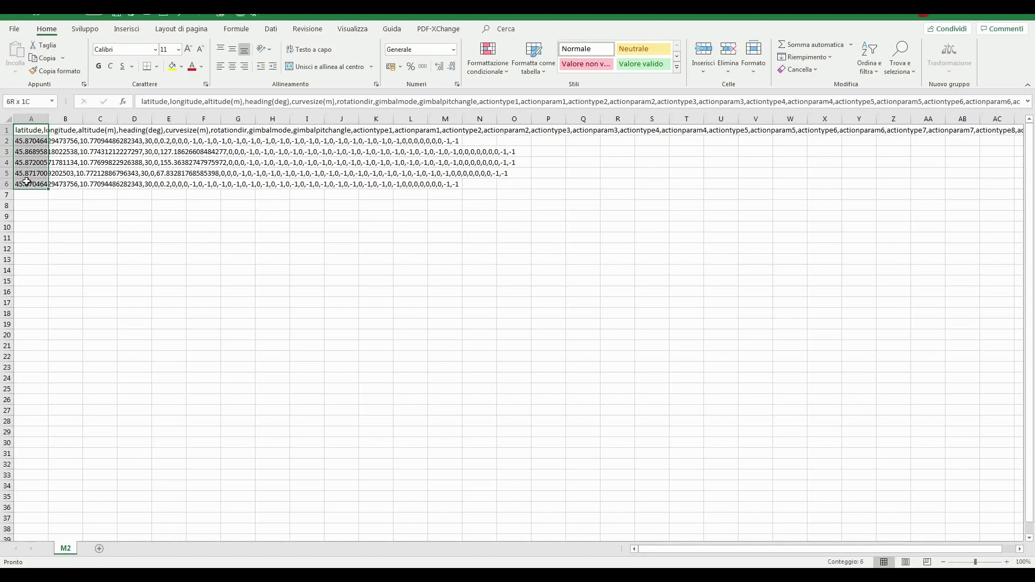
key(ctrl+c)
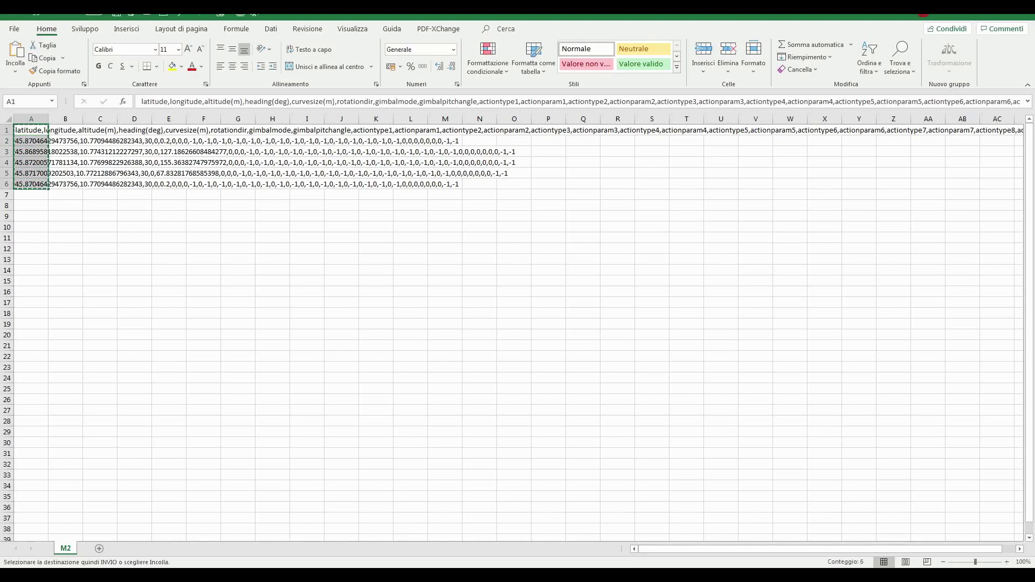
key(alt+Tab)
click(88, 549)
key(ctrl+v)
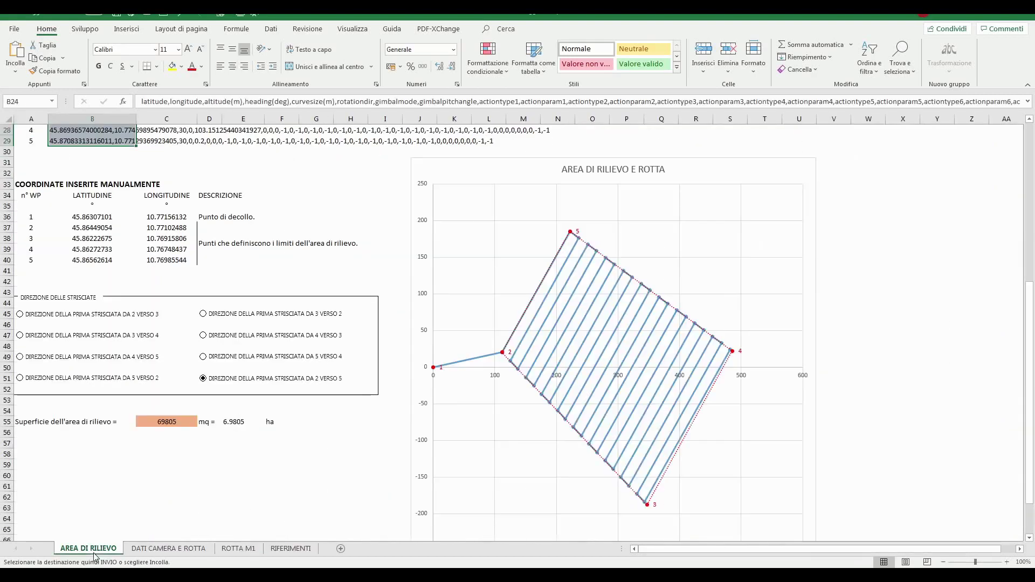
scroll(124, 271, up, 5)
click(173, 219)
click(98, 251)
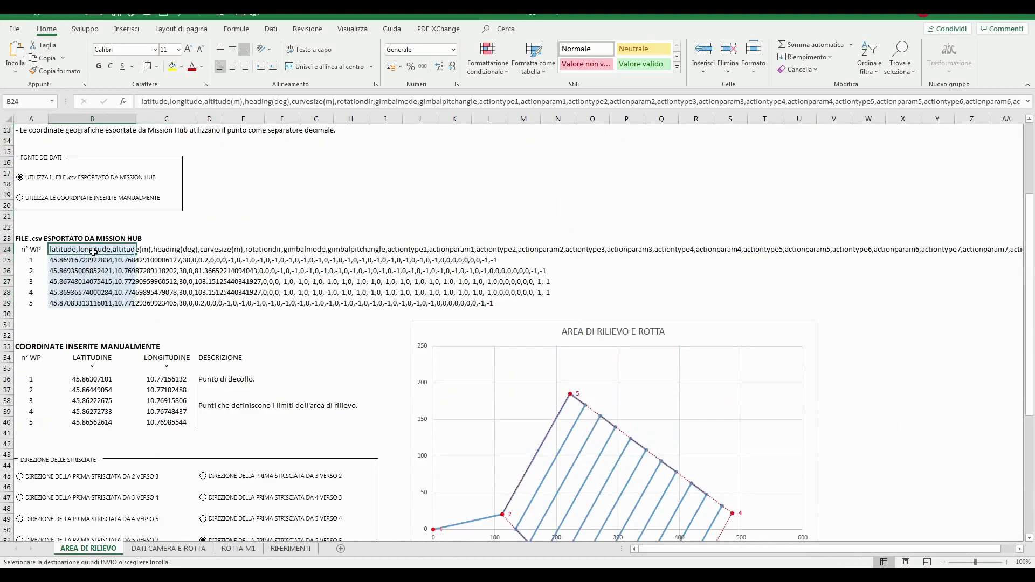
key(ctrl+v)
Examine the strips in the survey area and route chart, and review the flight parameters on the DATI CAMERA E ROTTA sheet
scroll(565, 298, down, 2)
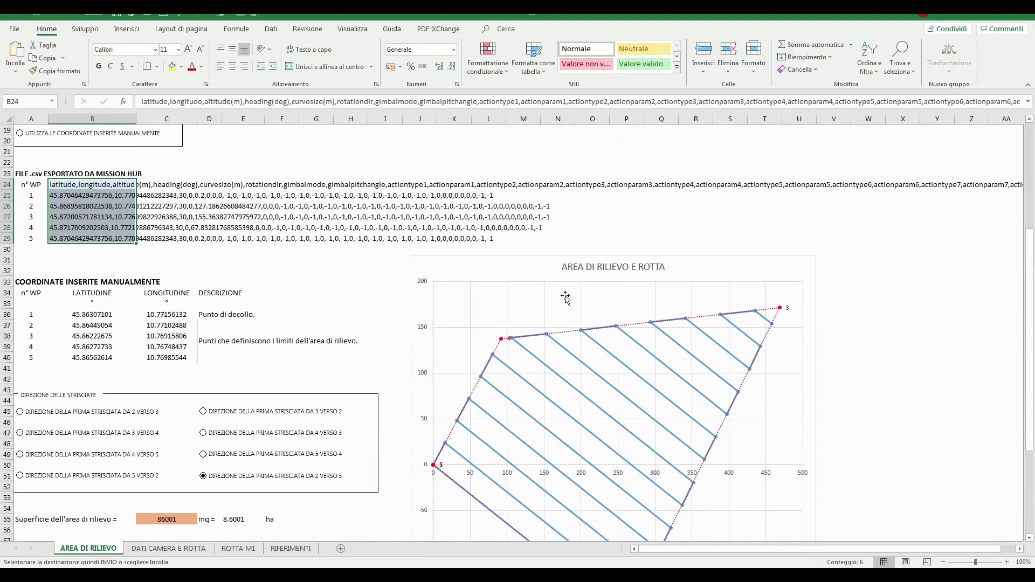
scroll(566, 302, down, 1)
scroll(558, 318, down, 1)
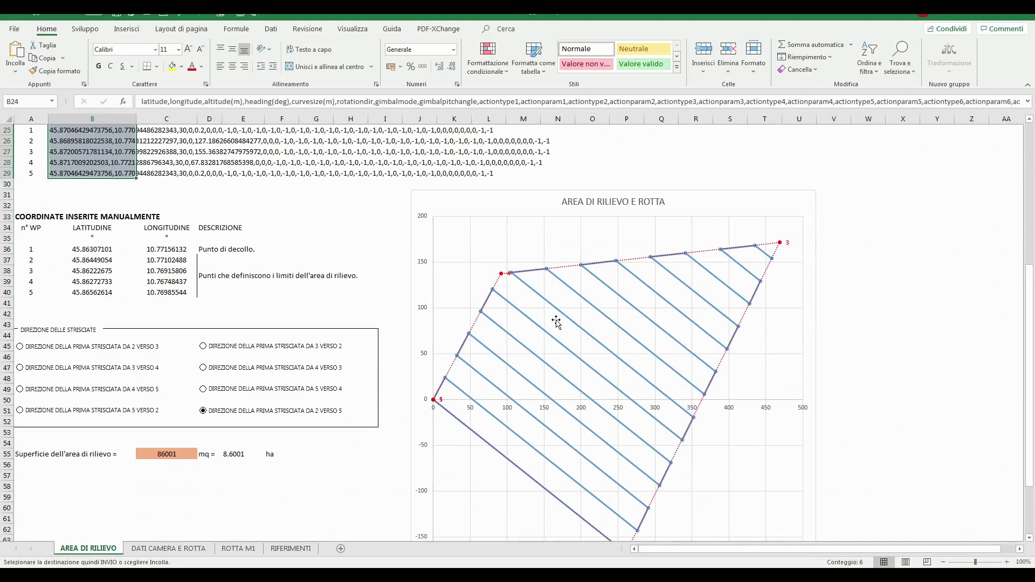
click(158, 549)
scroll(70, 239, up, 8)
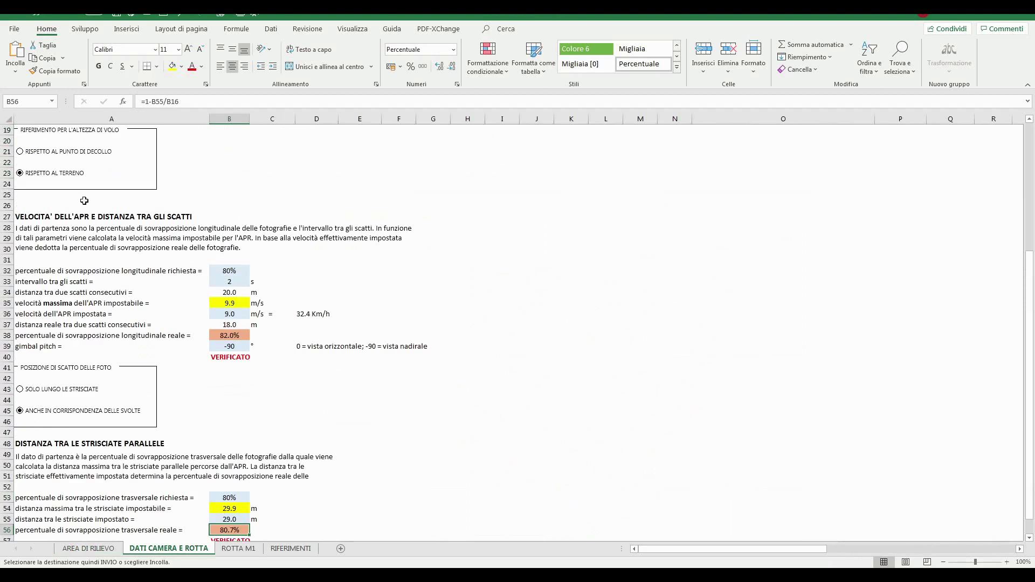
scroll(216, 244, up, 2)
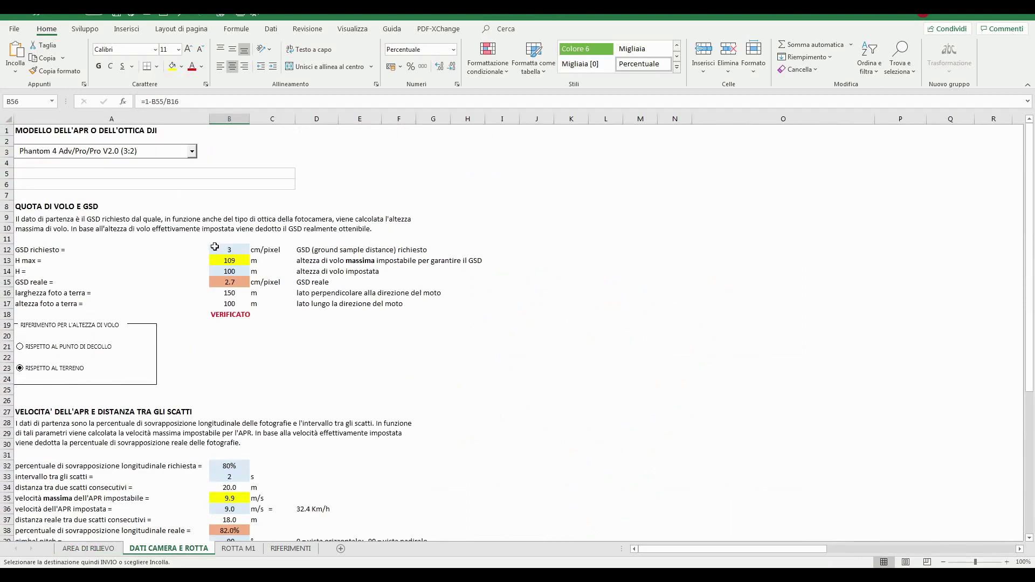
scroll(214, 247, down, 4)
scroll(224, 371, up, 4)
Save only the ROTTA M1 sheet as a CSV file named ROTTA M2 in the MISSIONI folder
click(239, 548)
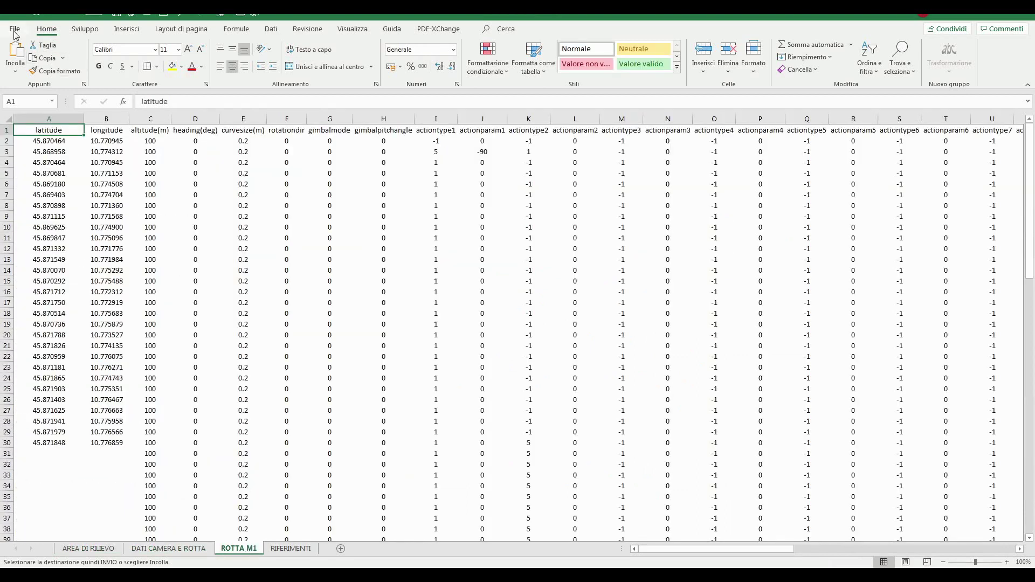
click(131, 10)
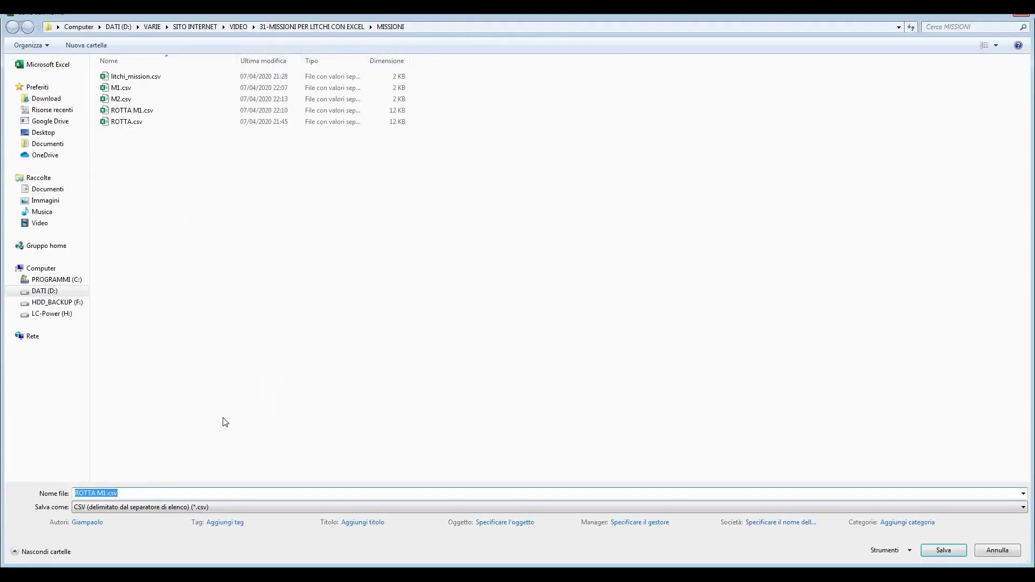
click(103, 498)
text(2)
key(Return)
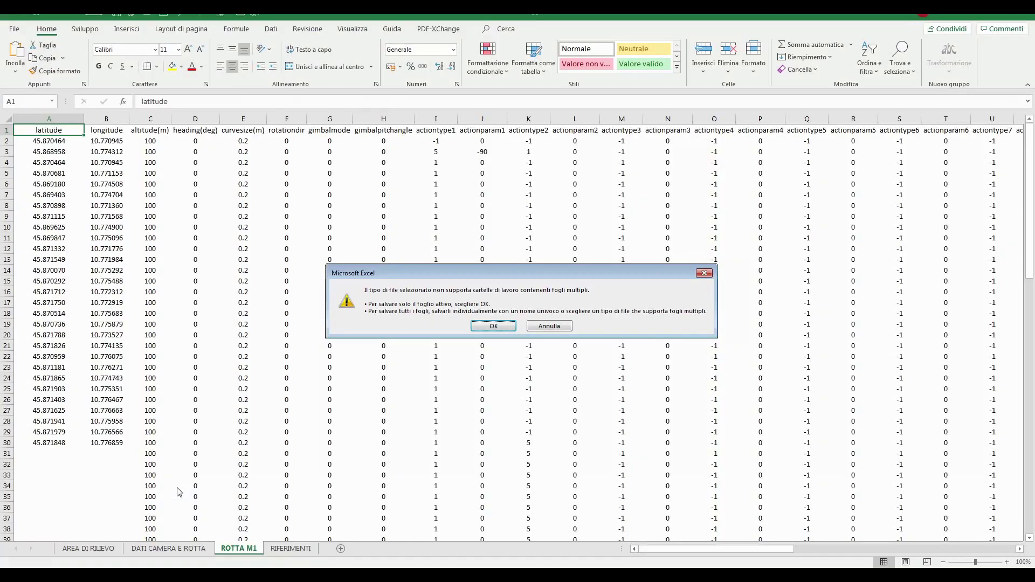
click(493, 326)
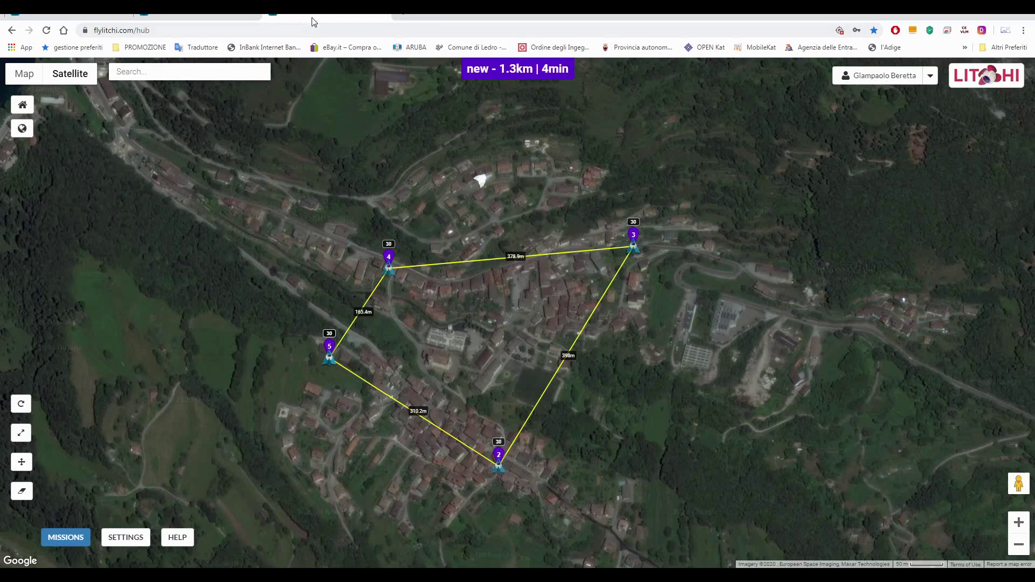
Switch to the Litchi hub, duplicate the page and import ROTTA M2.csv from the MISSIONI folder as a new mission
right_click(313, 22)
click(335, 52)
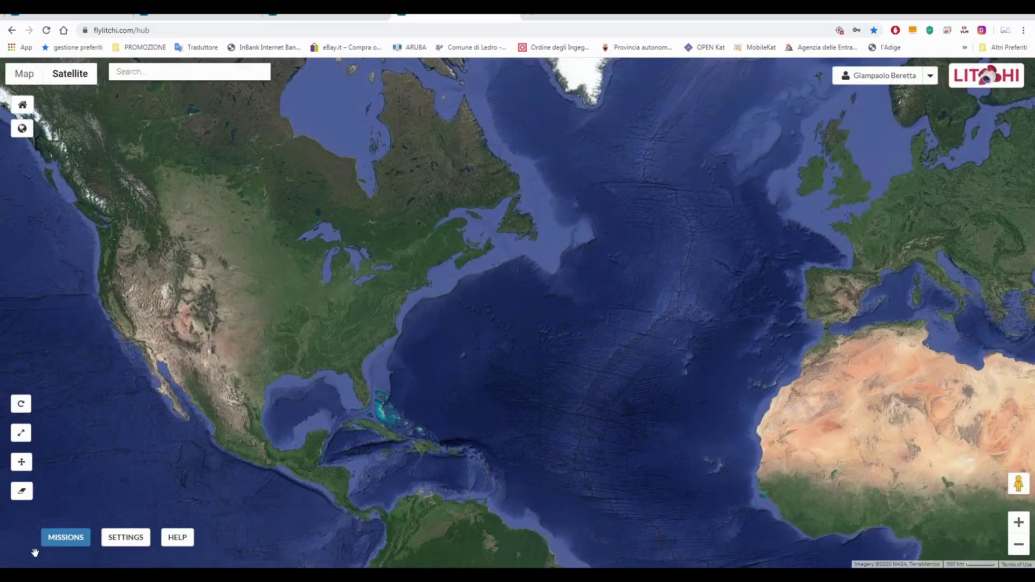
click(66, 538)
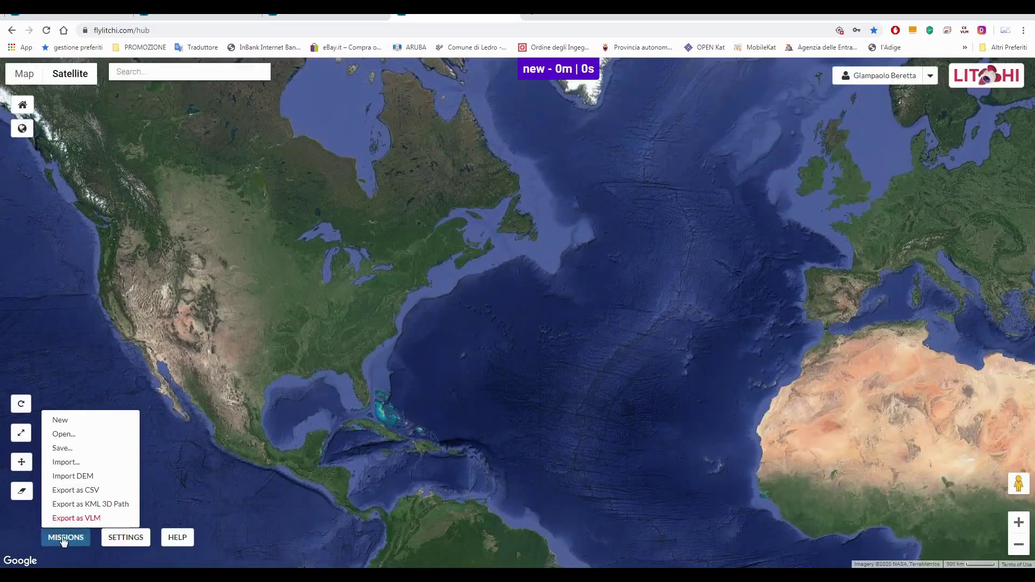
click(74, 466)
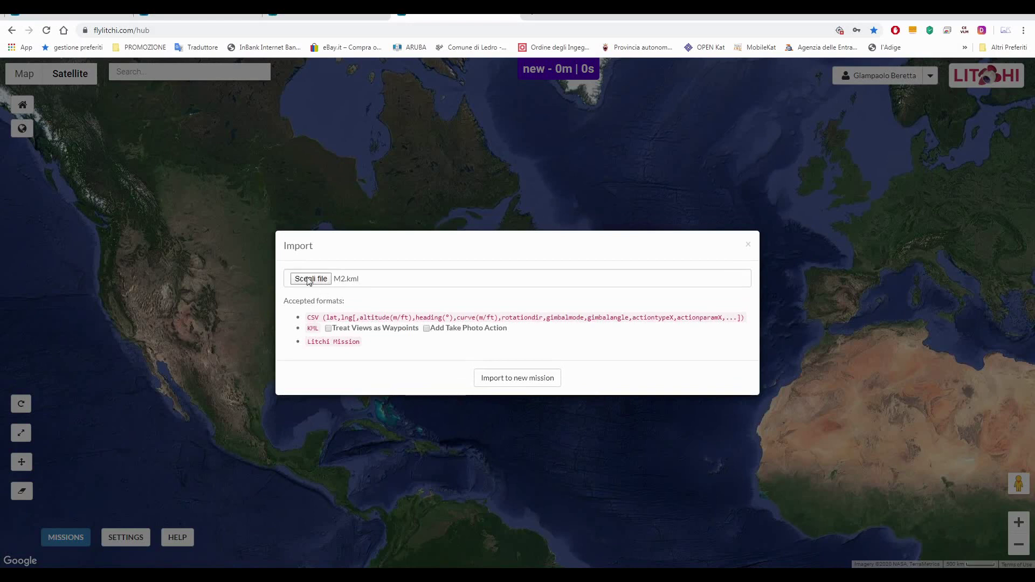
click(310, 279)
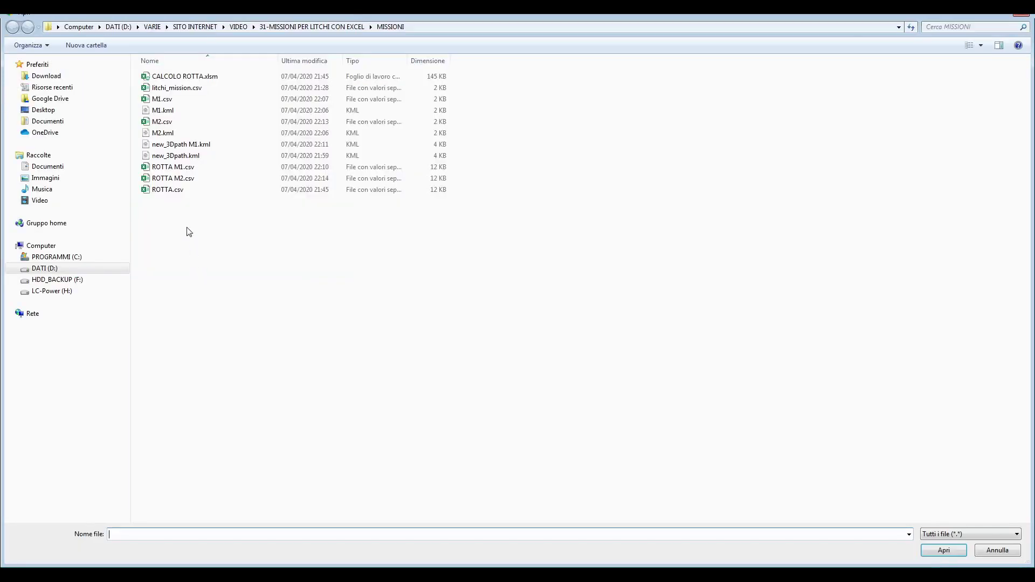
double_click(186, 178)
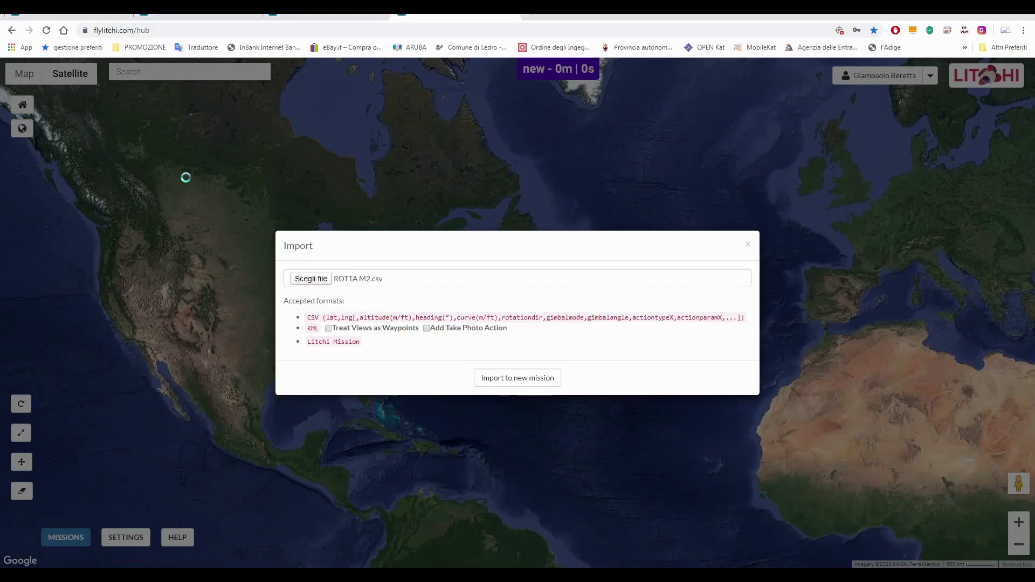
click(494, 379)
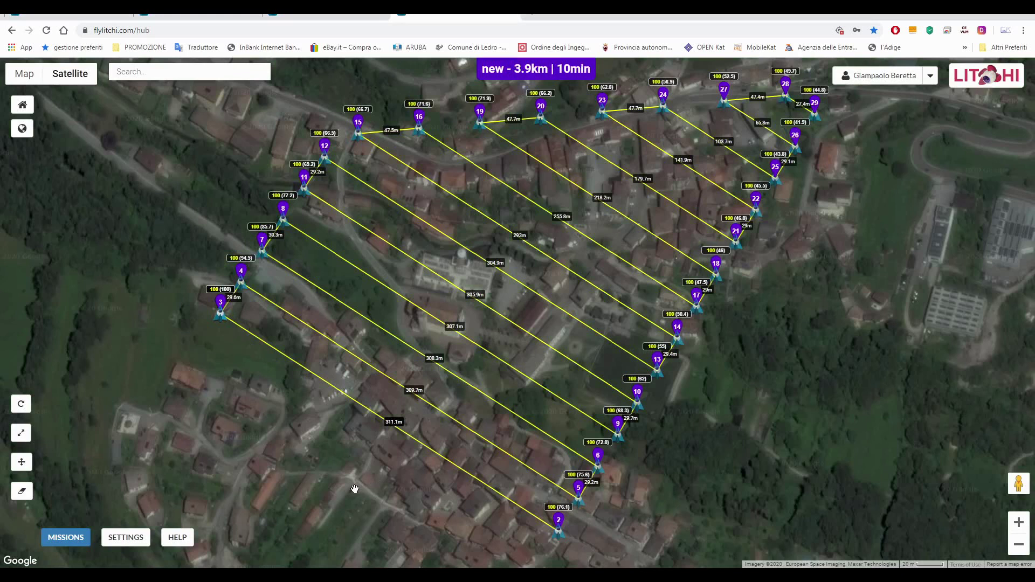
Examine the imported M2 flight strips and waypoint heights over the village, up to the start of the first strip
drag(355, 490, 362, 386)
scroll(429, 406, down, 1)
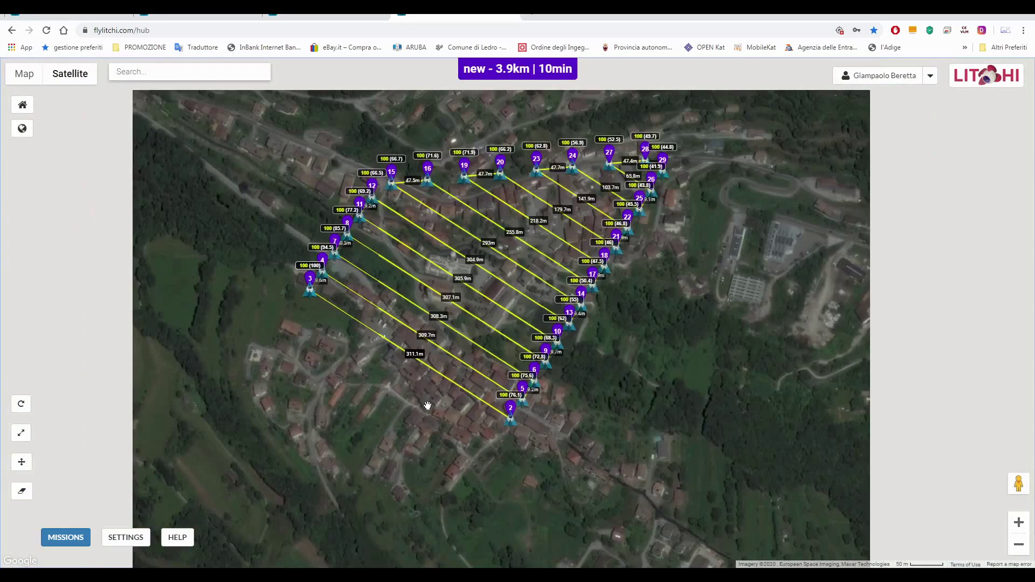
scroll(418, 255, up, 1)
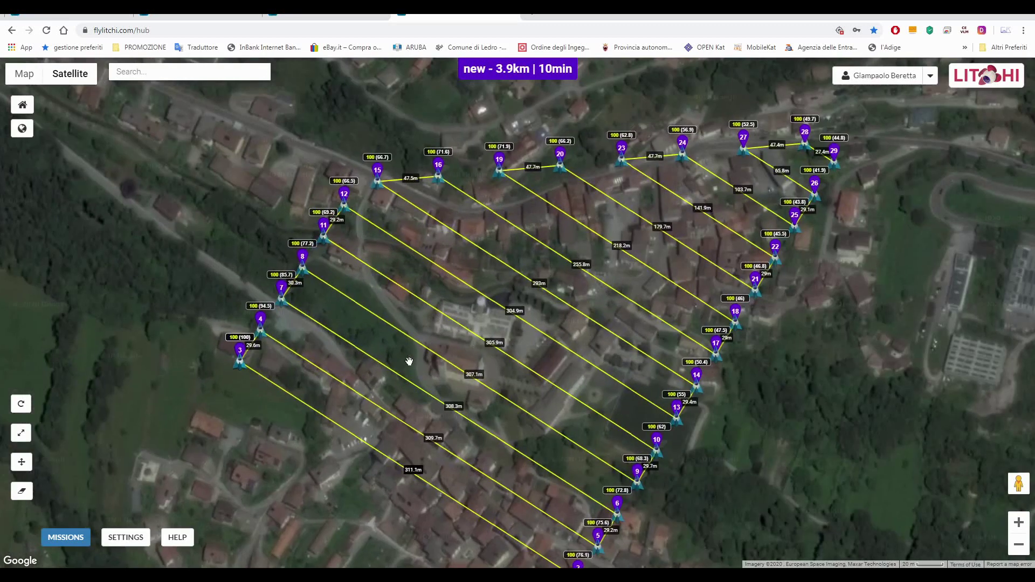
scroll(388, 349, down, 1)
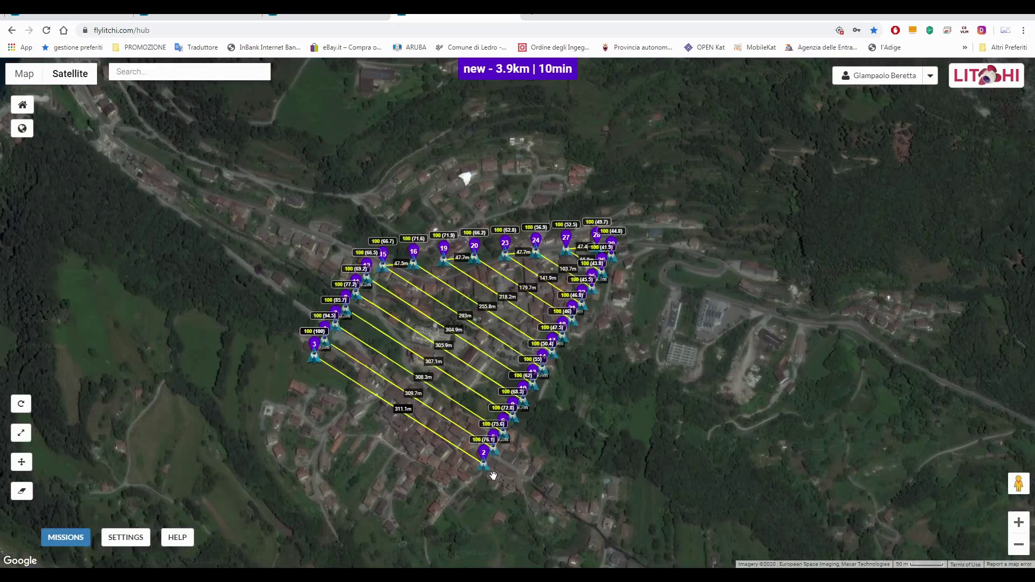
scroll(493, 475, up, 2)
scroll(504, 469, up, 2)
scroll(525, 408, up, 2)
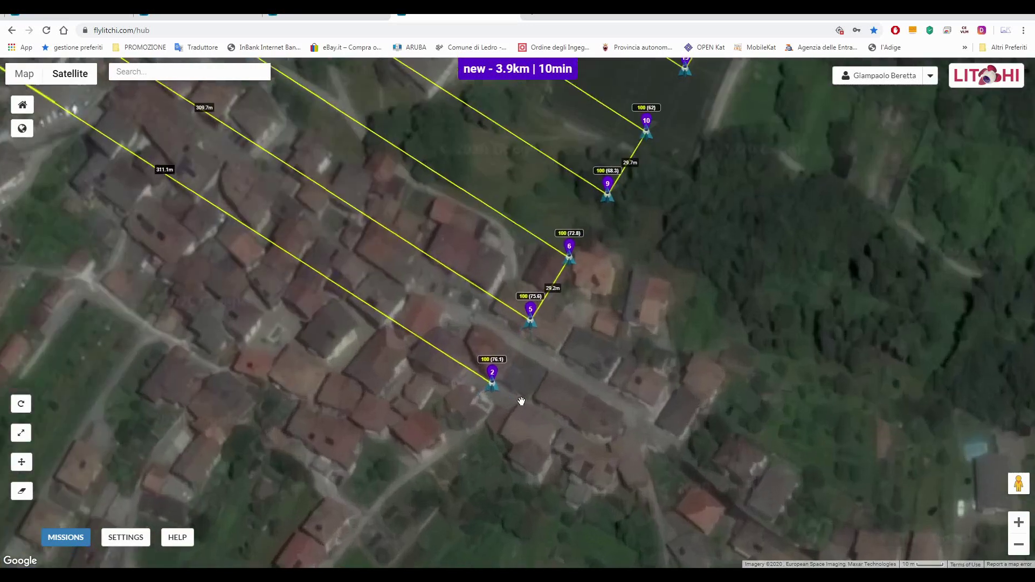
Open the settings of waypoint 2 and reposition it at the start of the first strip, at about latitude 45.868956, longitude 10.774304
click(467, 376)
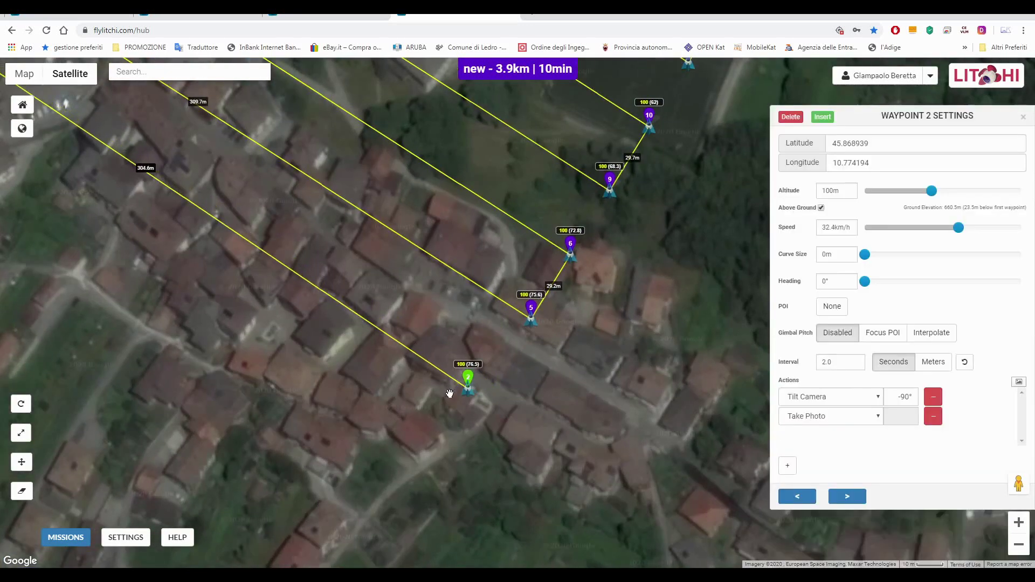
drag(467, 378, 490, 372)
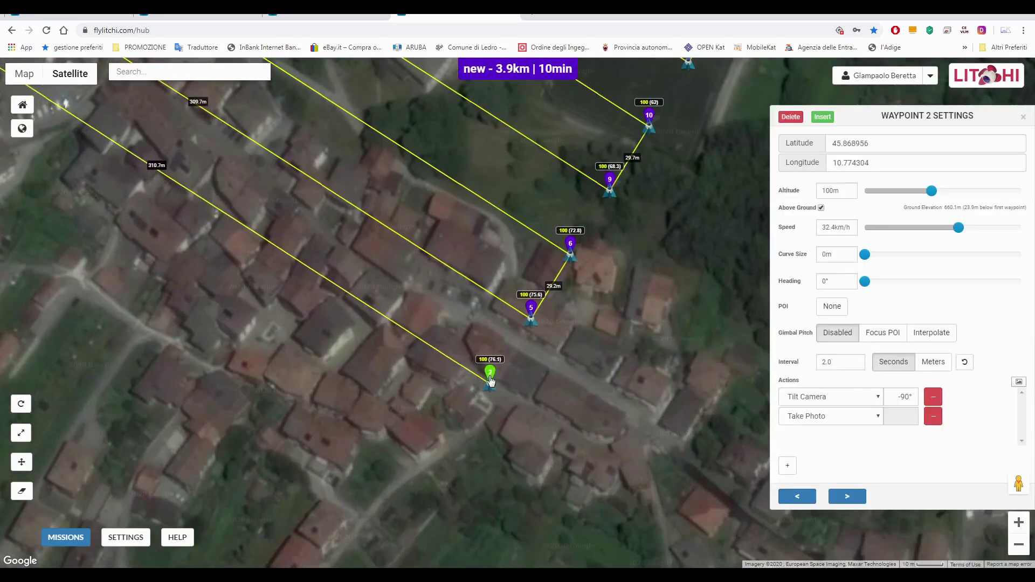
scroll(490, 381, down, 1)
drag(242, 281, 243, 371)
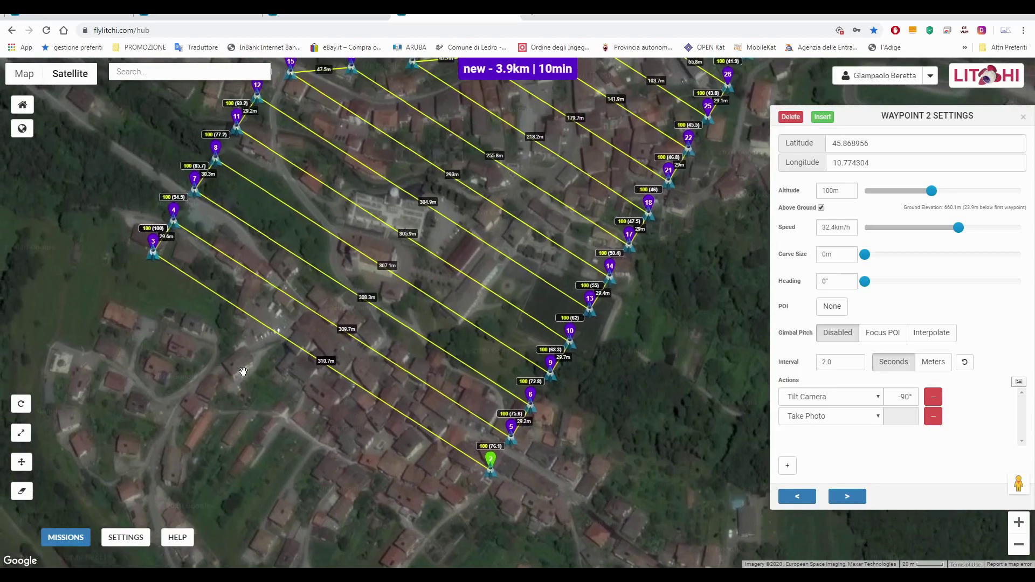
Locate waypoint 1 stacked on waypoint 3, separate it to the southwest, and set waypoint 3 at about latitude 45.870466, longitude 10.770954
key(Left)
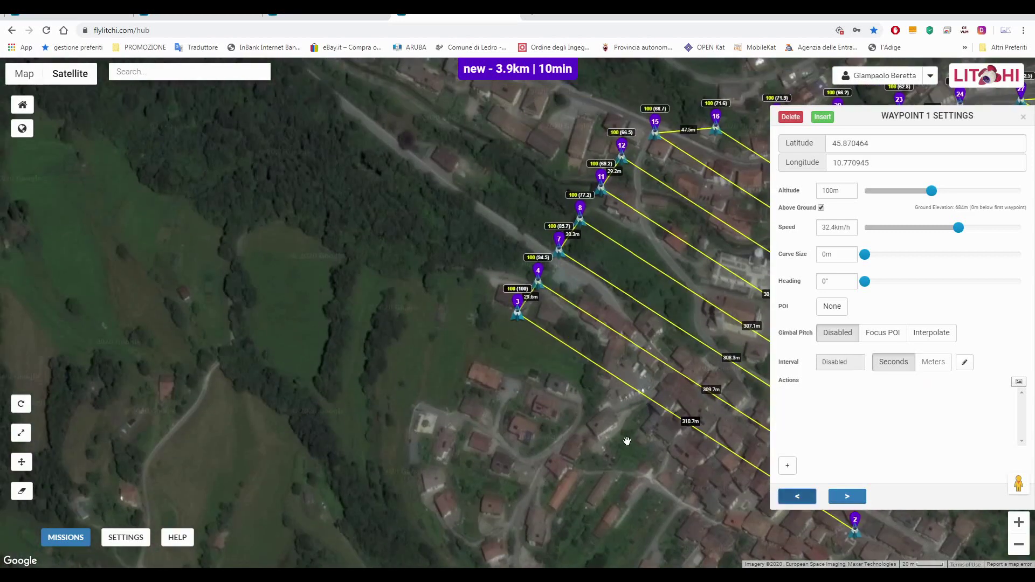
drag(626, 439, 436, 348)
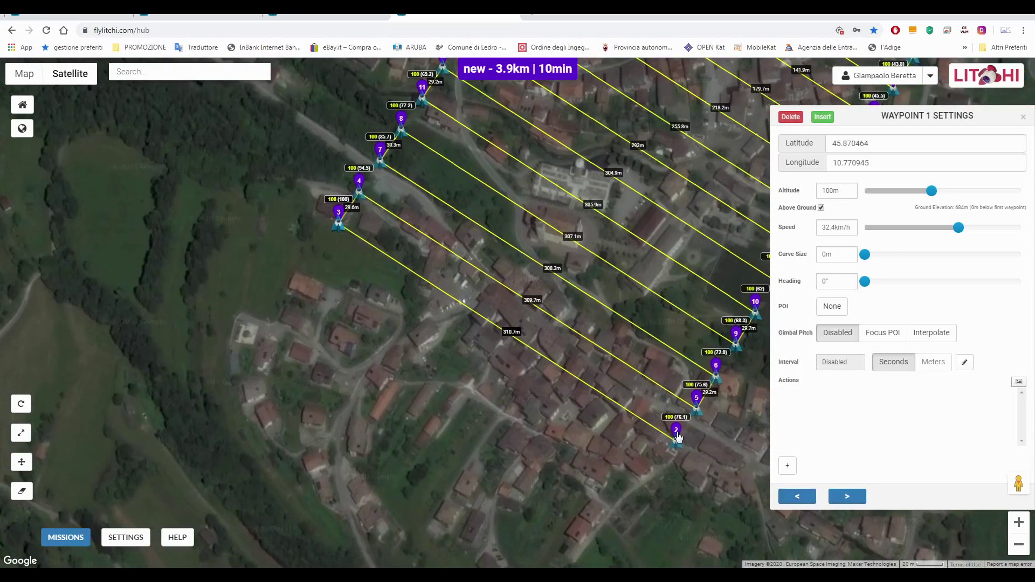
click(677, 434)
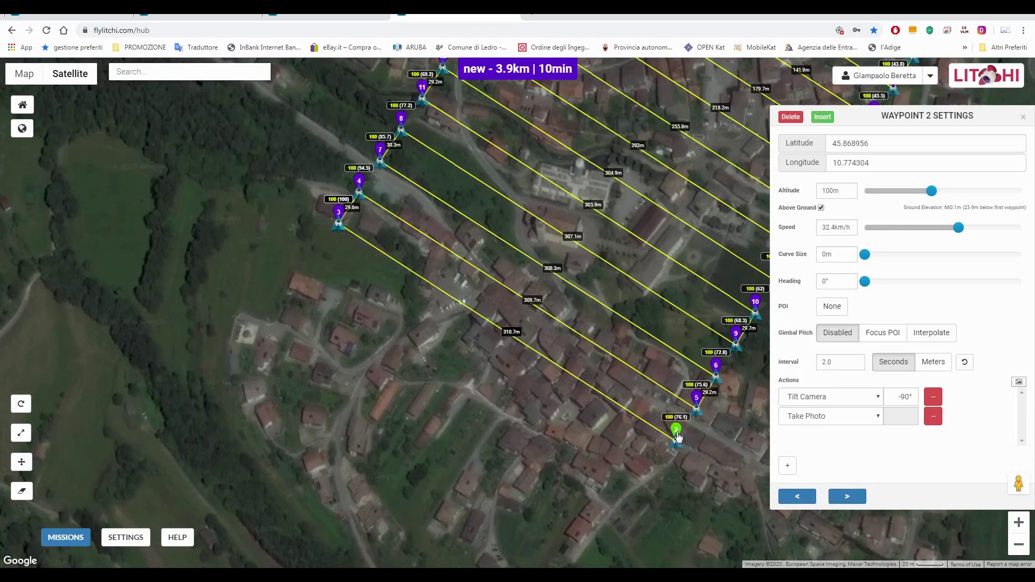
click(797, 496)
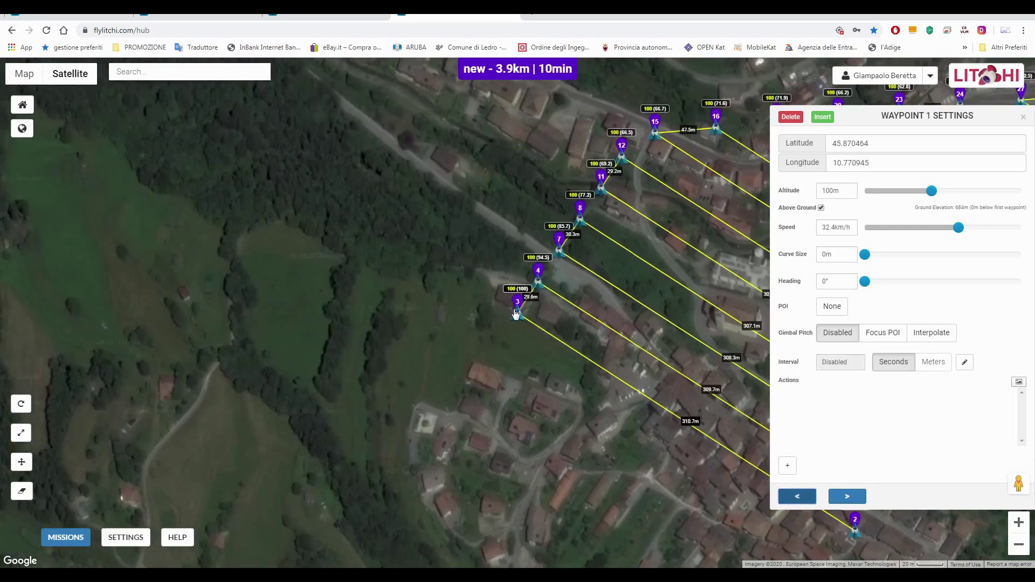
scroll(516, 370, up, 2)
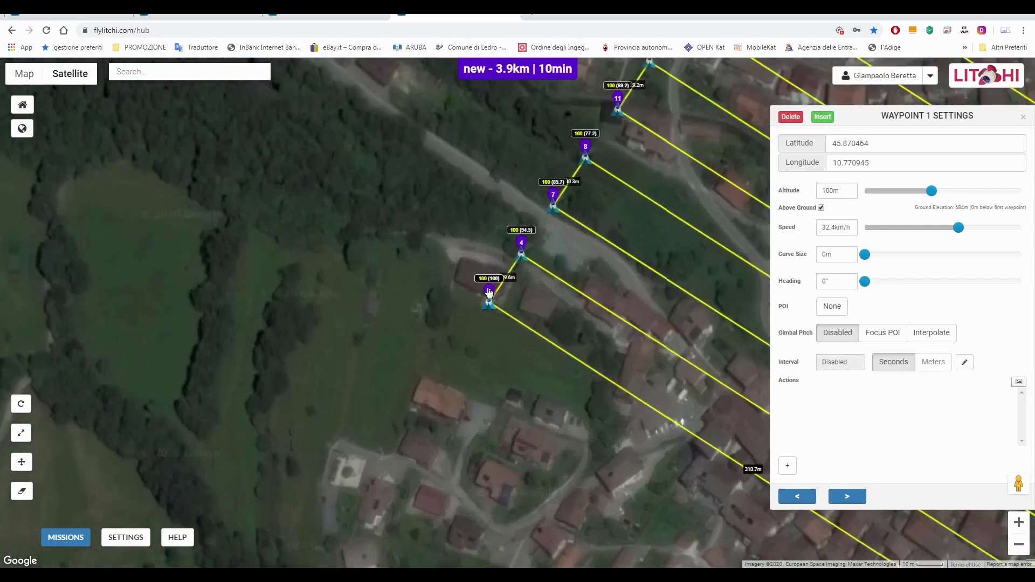
scroll(489, 292, up, 1)
scroll(492, 318, up, 1)
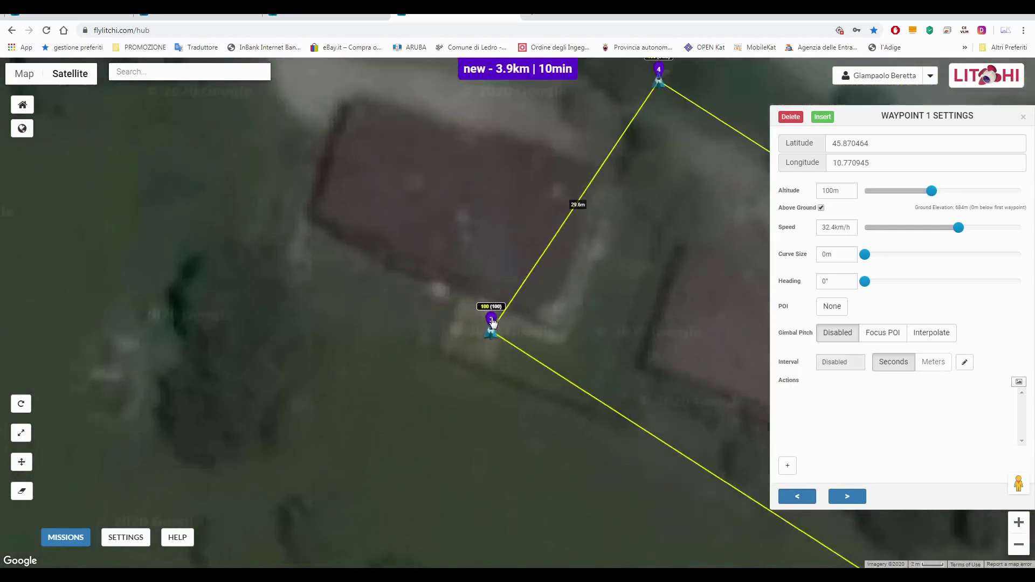
click(495, 321)
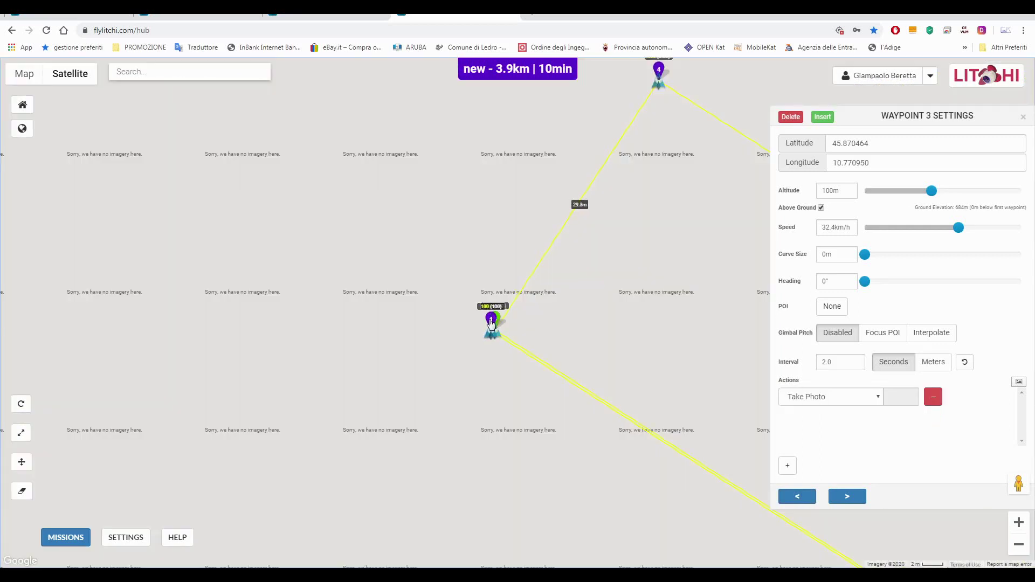
click(491, 323)
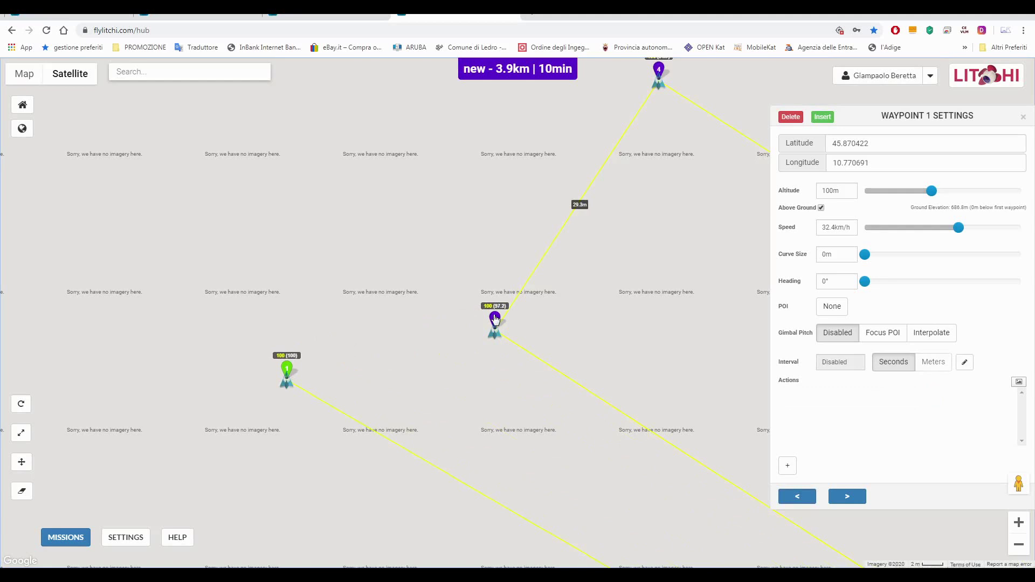
drag(495, 321, 497, 317)
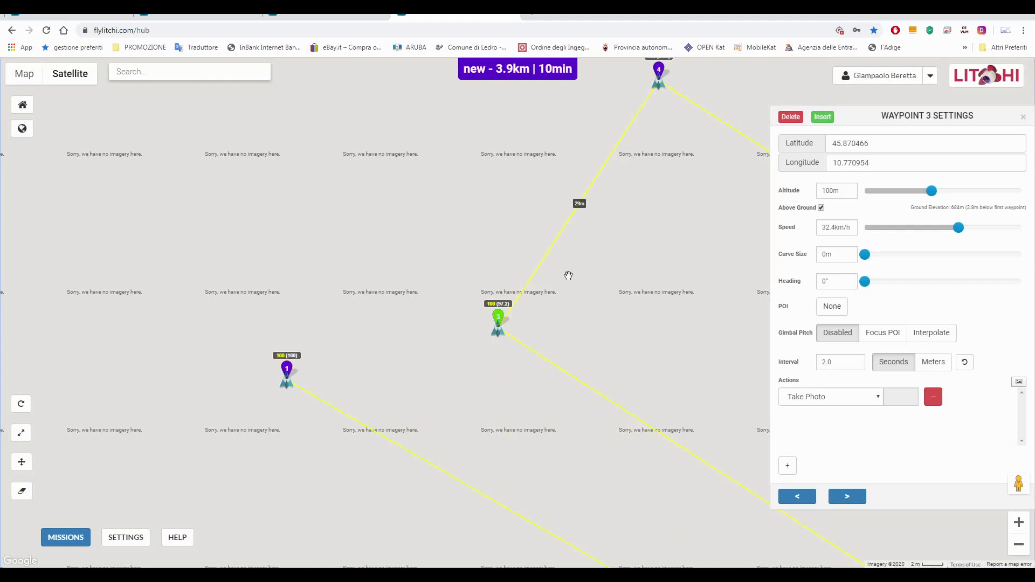
Move waypoint 1 just south of waypoint 2, to about latitude 45.868233, longitude 10.774124, as the approach to the first strip
scroll(397, 281, down, 4)
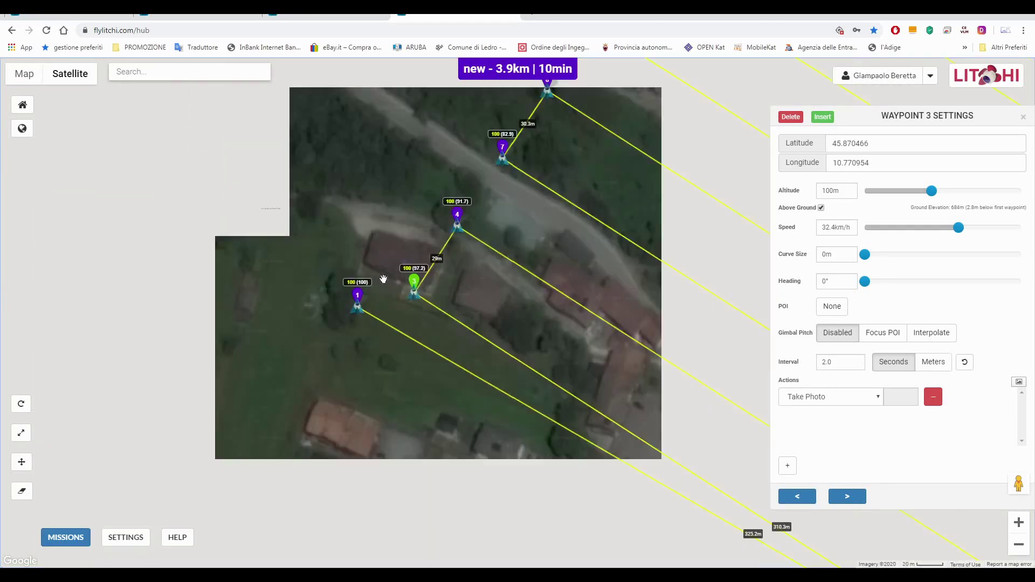
scroll(390, 298, down, 1)
scroll(381, 281, up, 2)
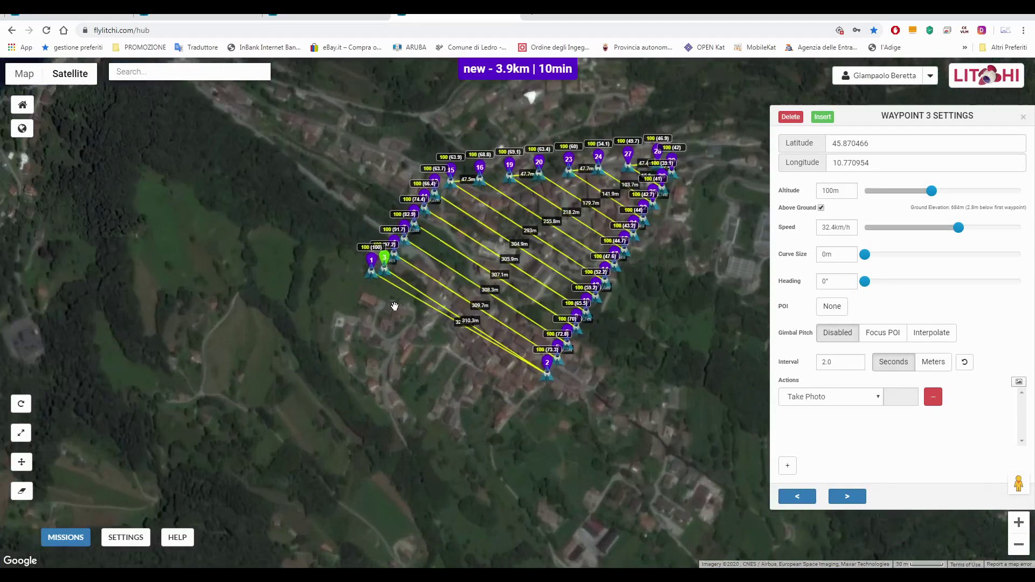
mouse_move(373, 264)
mouse_down()
mouse_move(329, 319)
mouse_move(406, 408)
mouse_move(462, 423)
mouse_move(544, 418)
mouse_up()
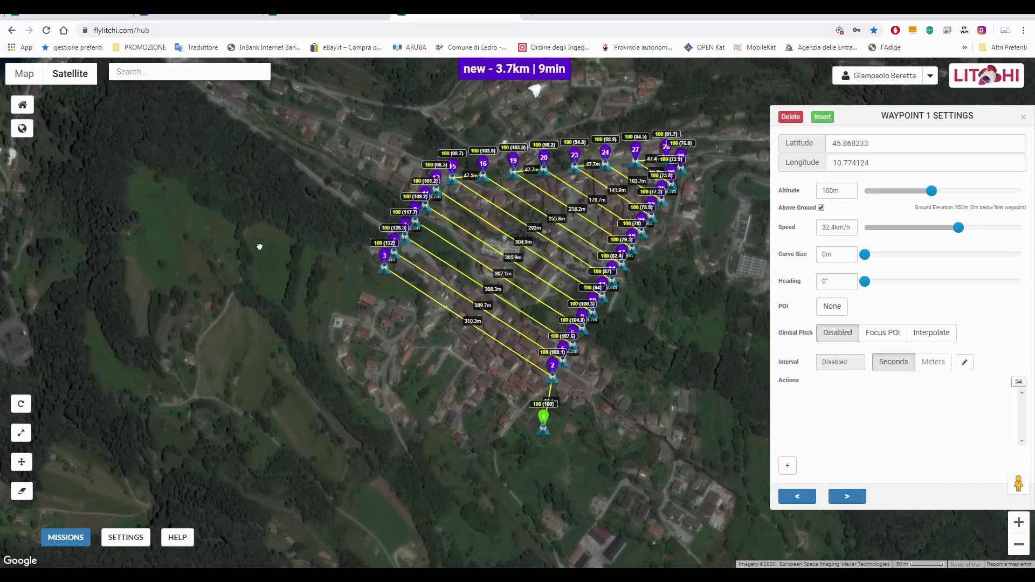
drag(260, 247, 159, 278)
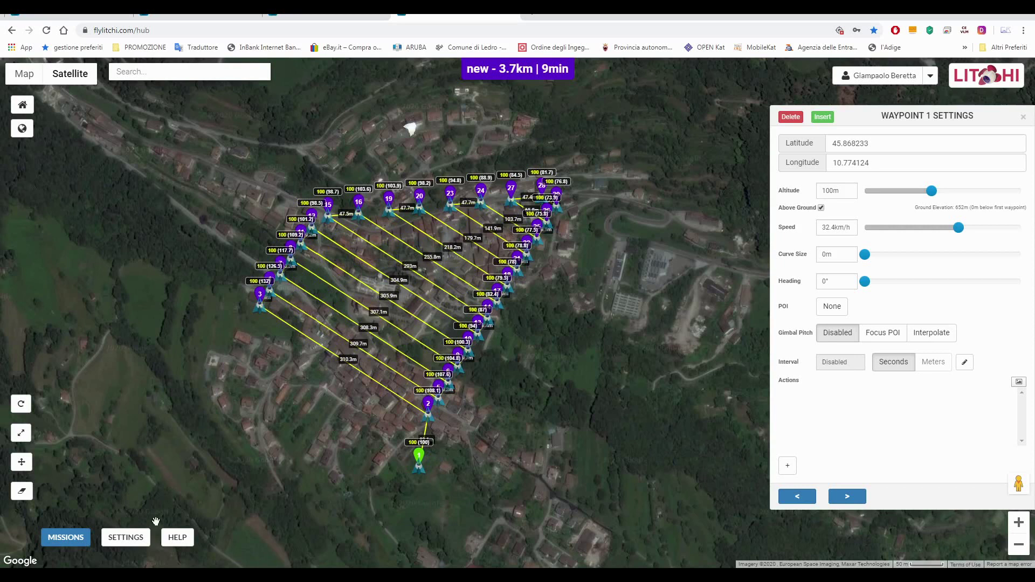
click(79, 545)
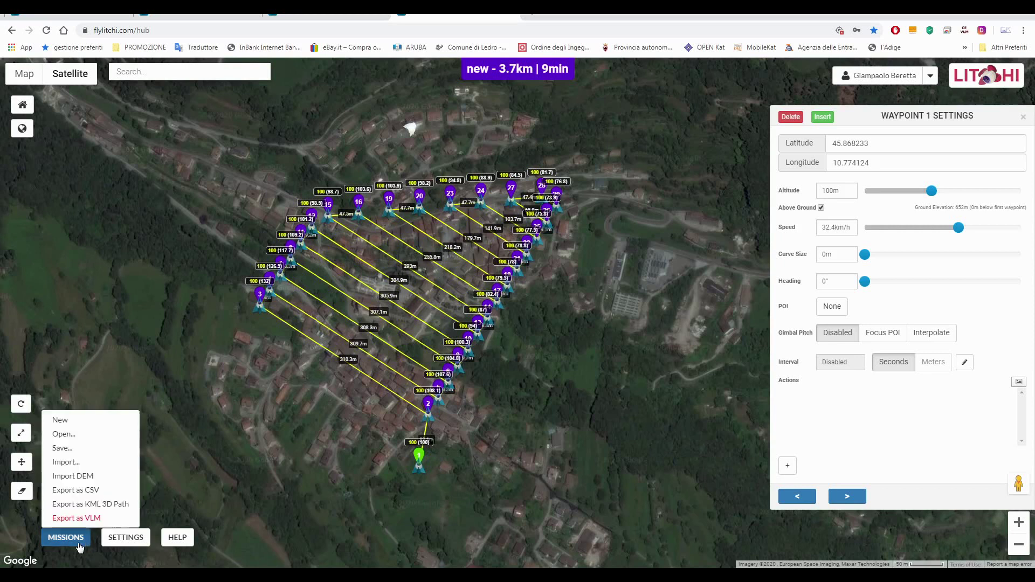
click(83, 504)
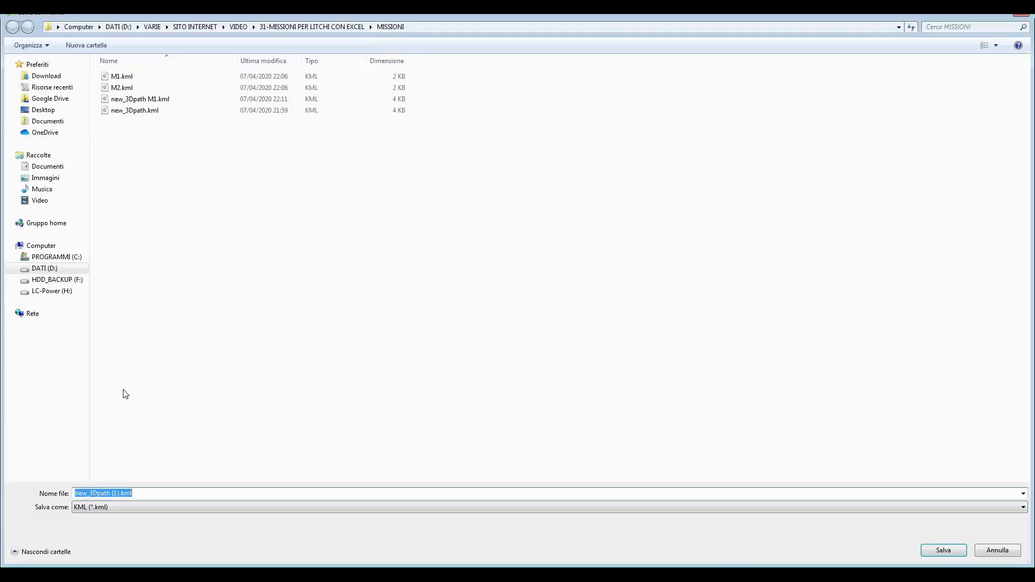
key(Return)
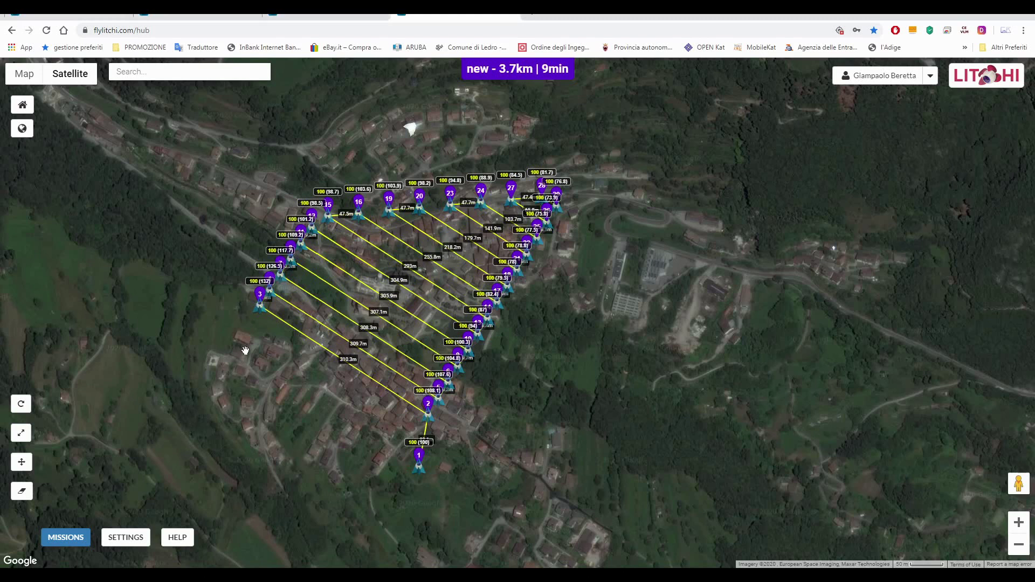
Export the M2 mission as a KML 3D path in the MISSIONI folder, reusing the new_3Dpath M1 file name with its mission number changed
click(69, 530)
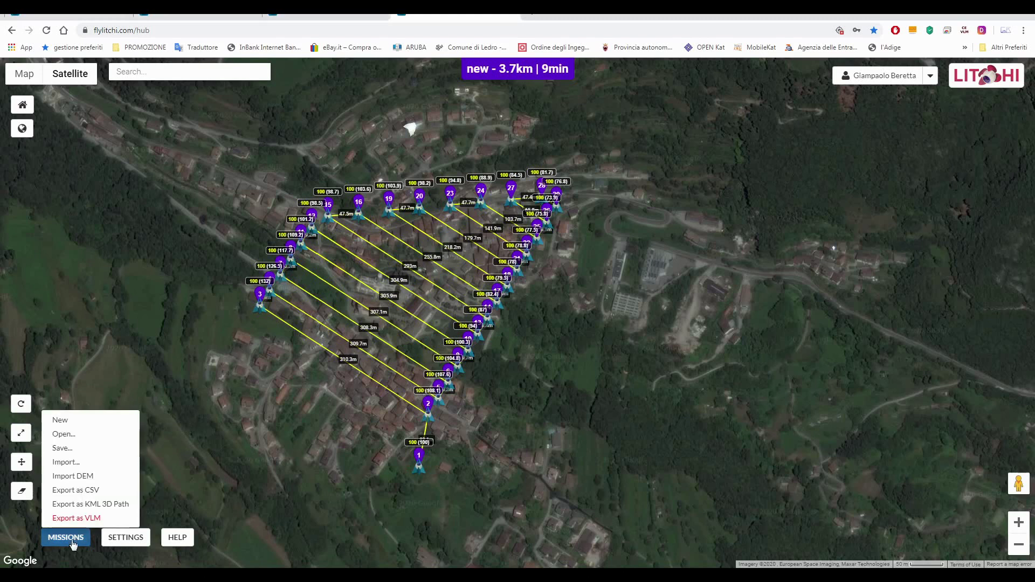
click(88, 507)
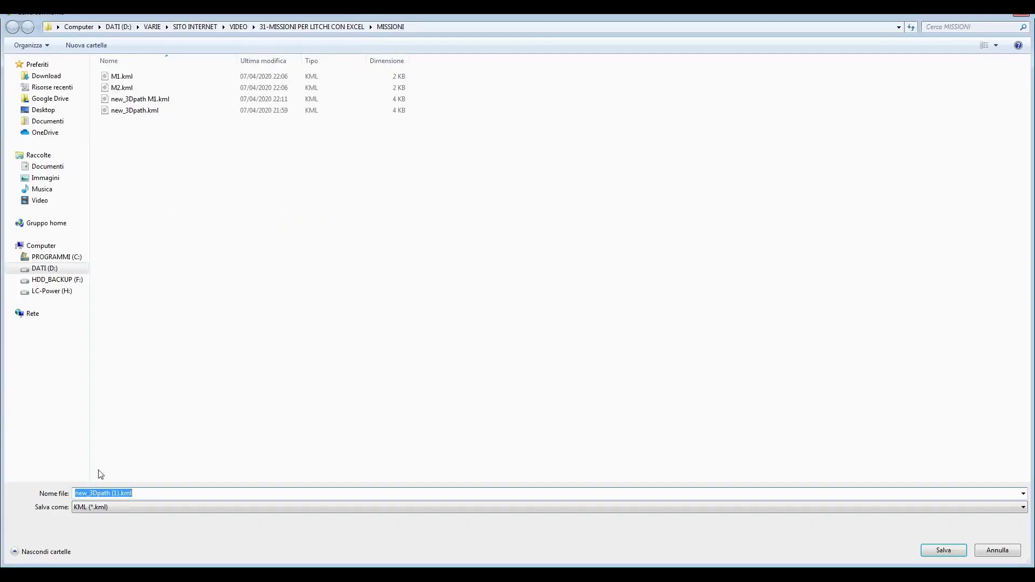
click(141, 99)
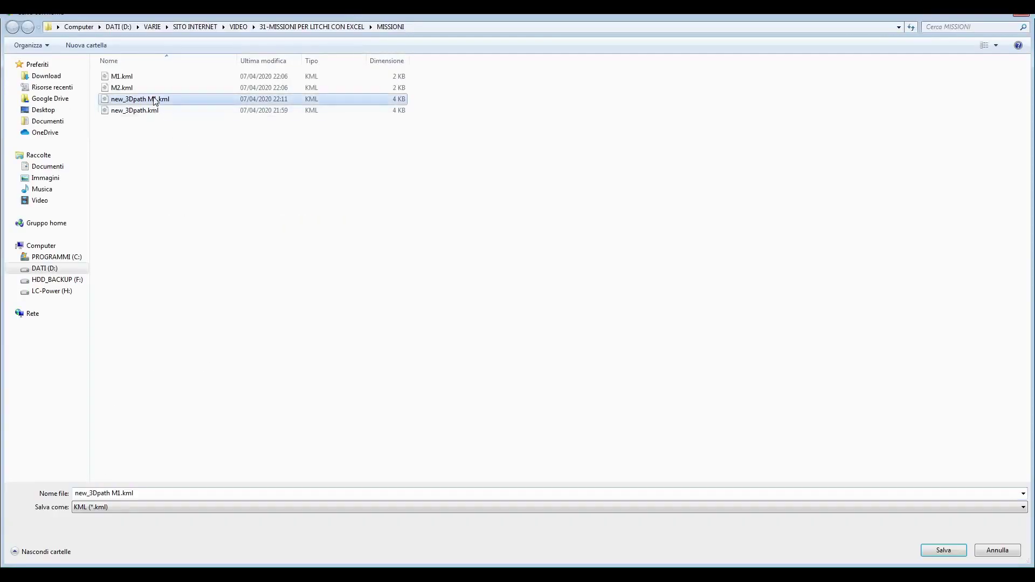
click(119, 496)
key(End)
key(Left)
key(Left)
key(Left)
key(Left)
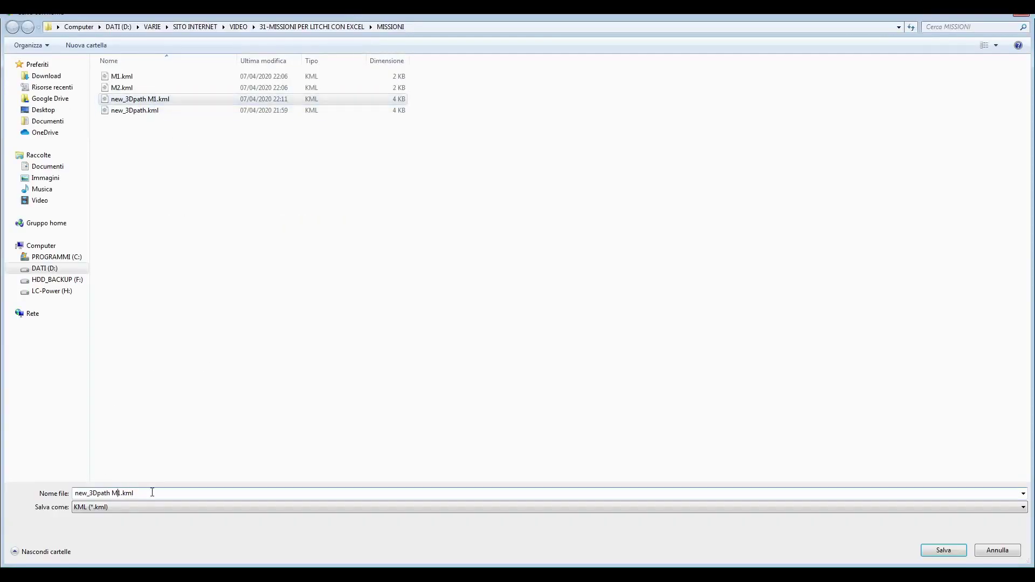
key(BackSpace)
key(Return)
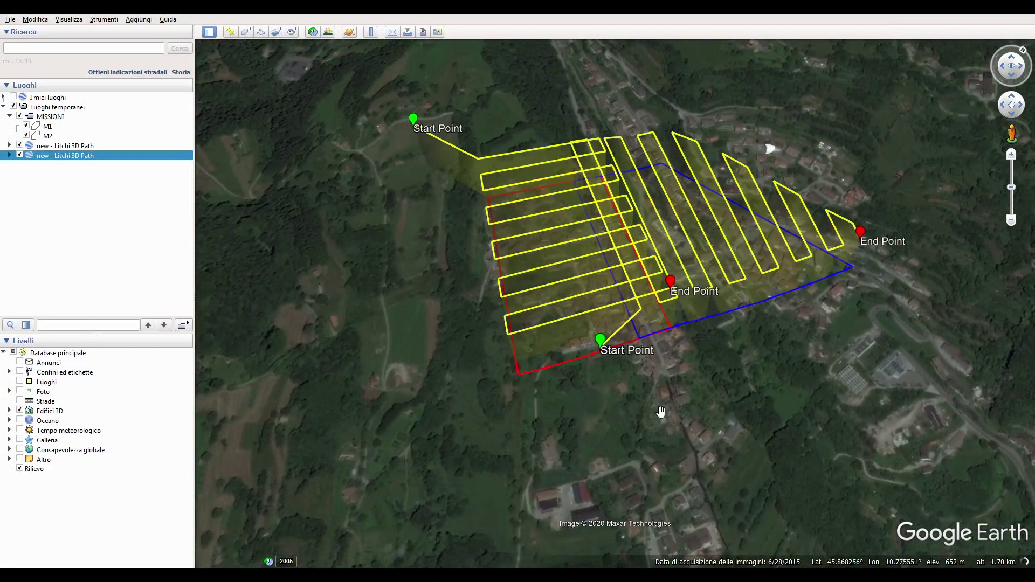
In Google Earth, open the properties of the first Litchi mission's 3D Path and set its line colour to red
click(10, 146)
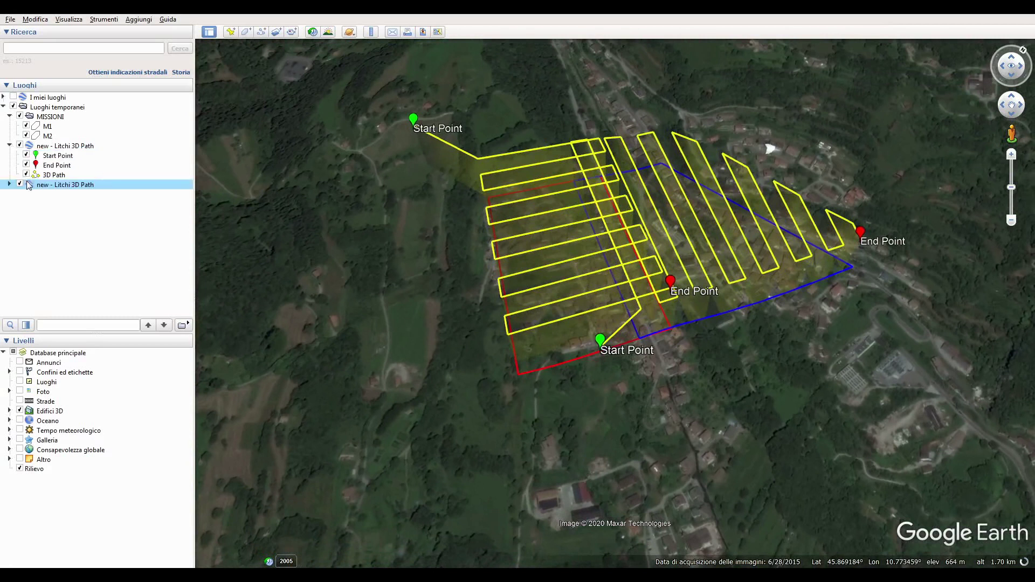
click(40, 176)
right_click(52, 179)
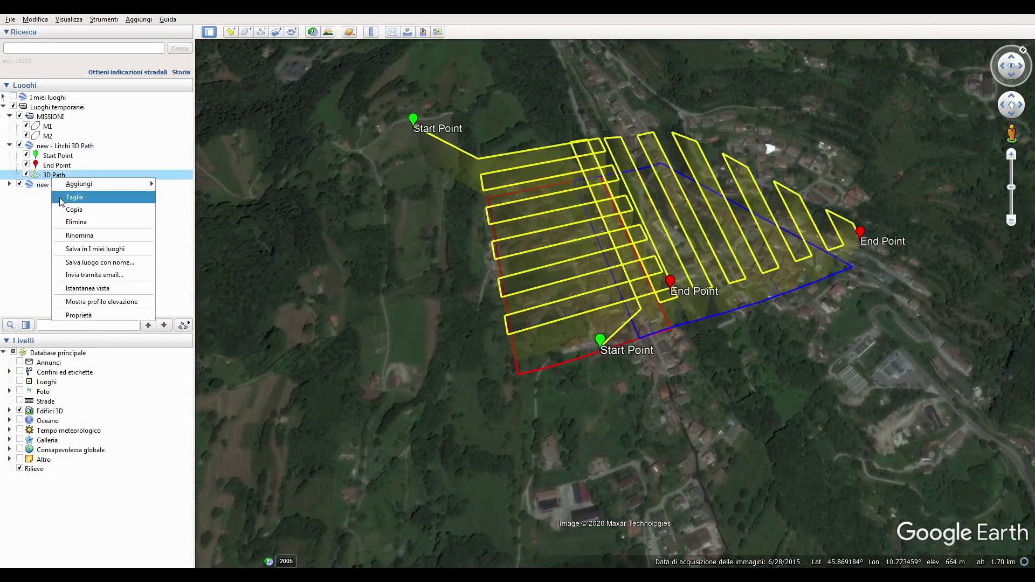
click(96, 319)
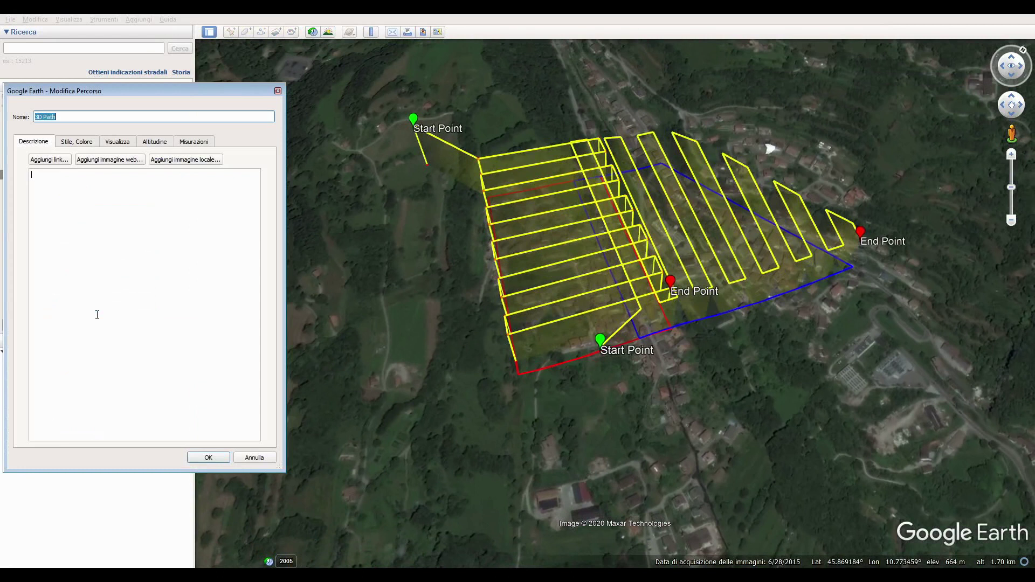
click(68, 144)
click(65, 178)
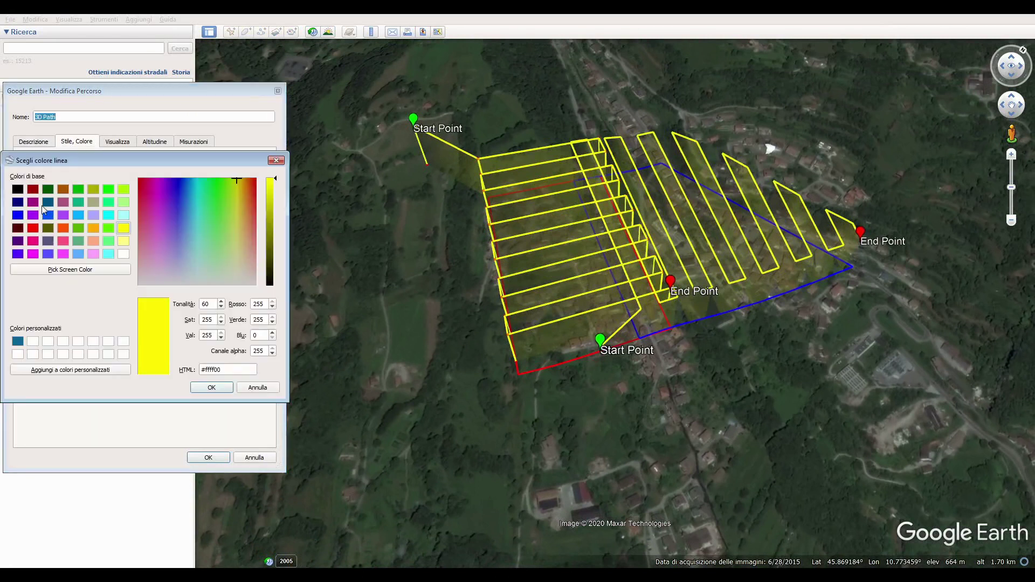
click(33, 228)
click(224, 392)
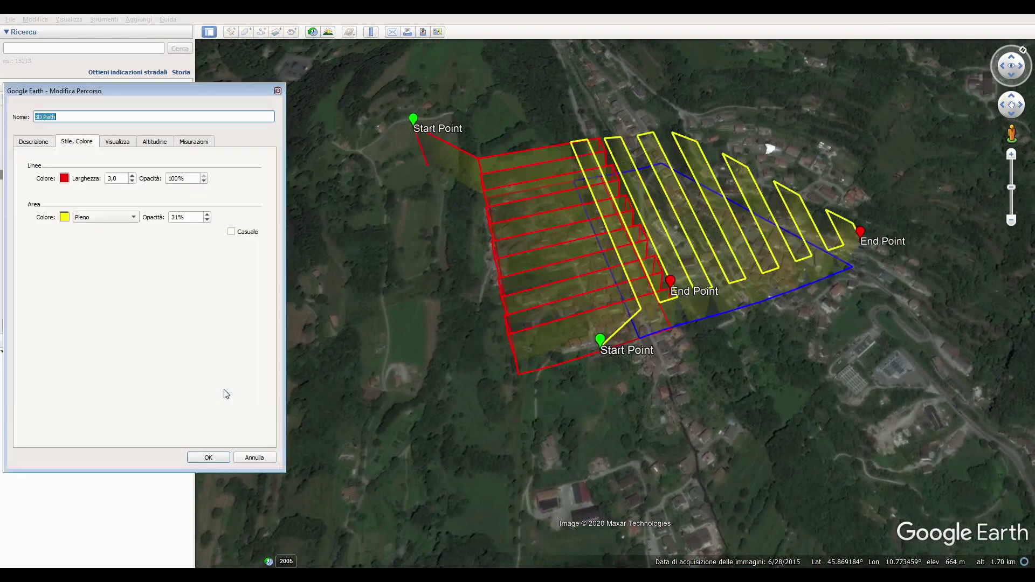
Set the area colour of the first mission's 3D Path to red and apply the style changes
click(64, 217)
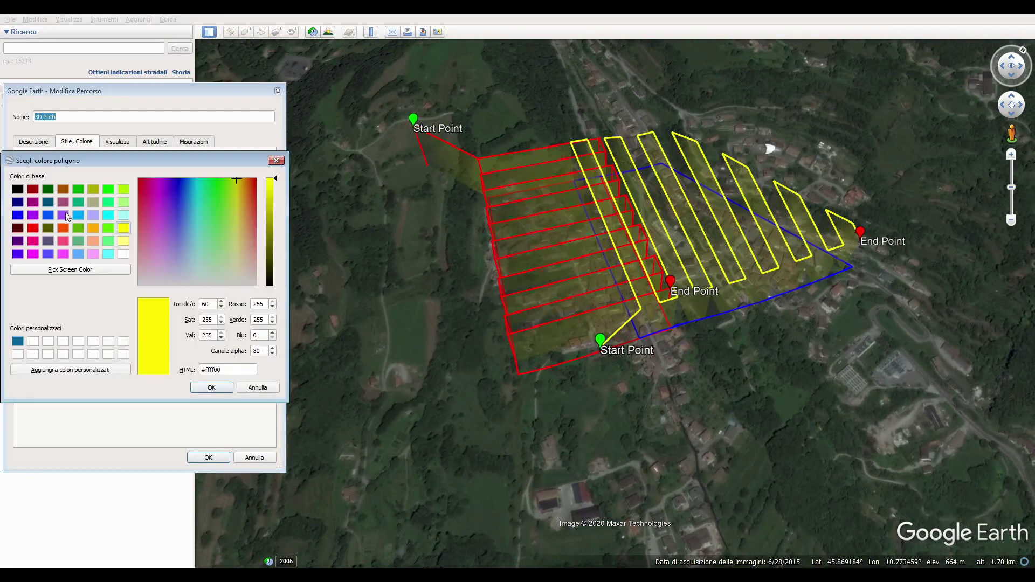
click(32, 228)
click(219, 388)
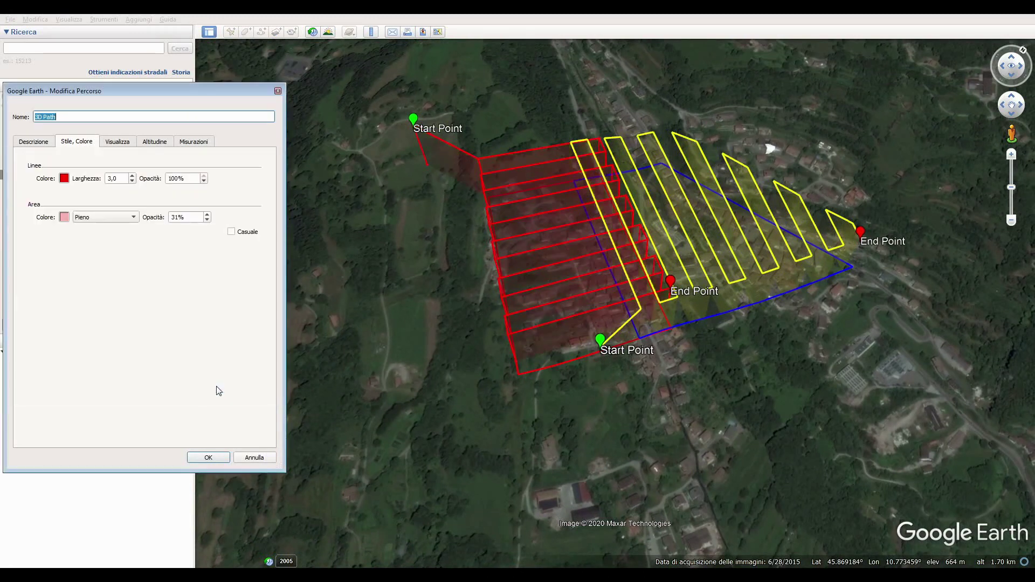
click(209, 458)
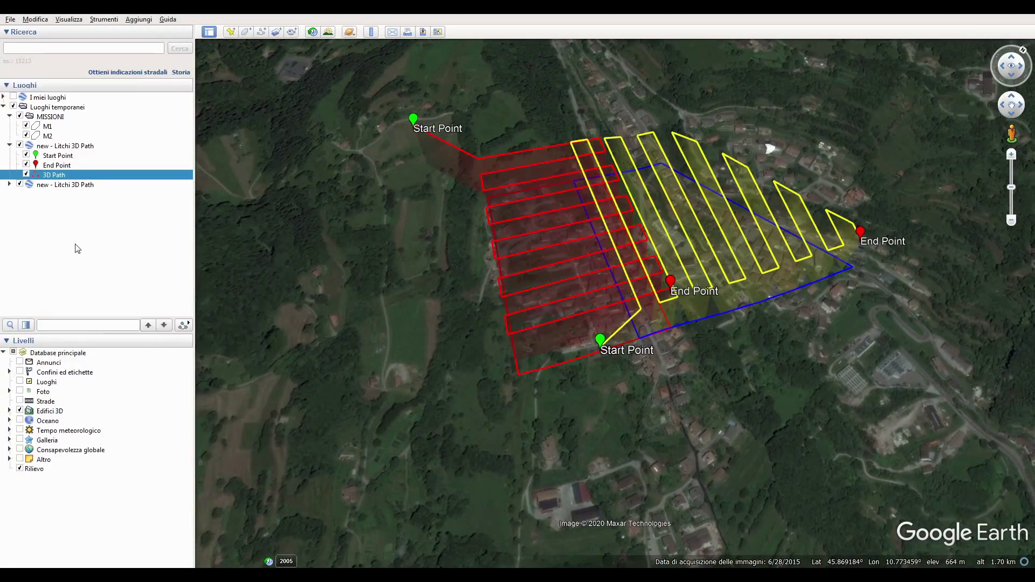
Open the properties of the second Litchi mission's 3D Path and set its line colour to blue
click(9, 185)
click(50, 214)
right_click(50, 214)
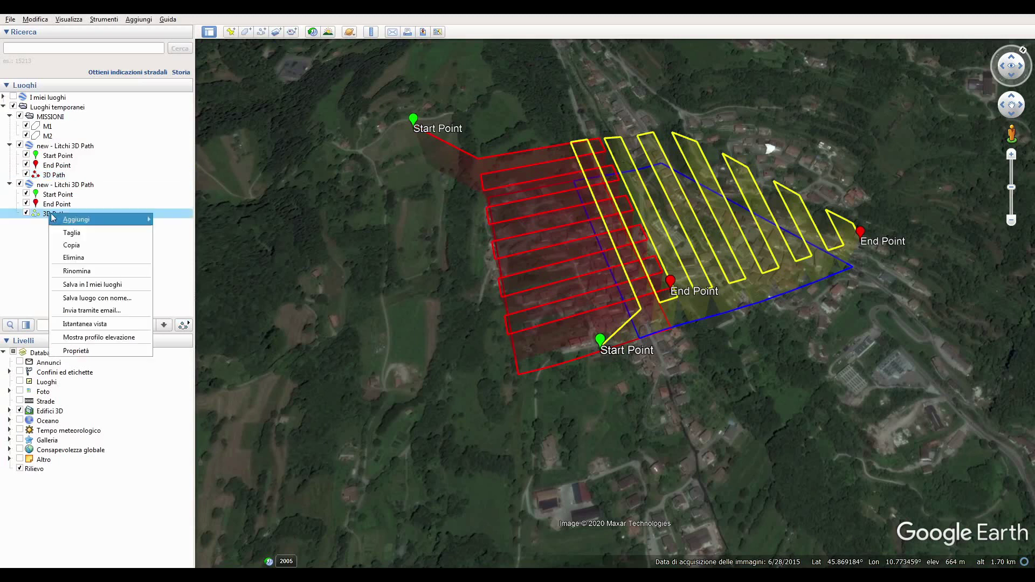
click(80, 351)
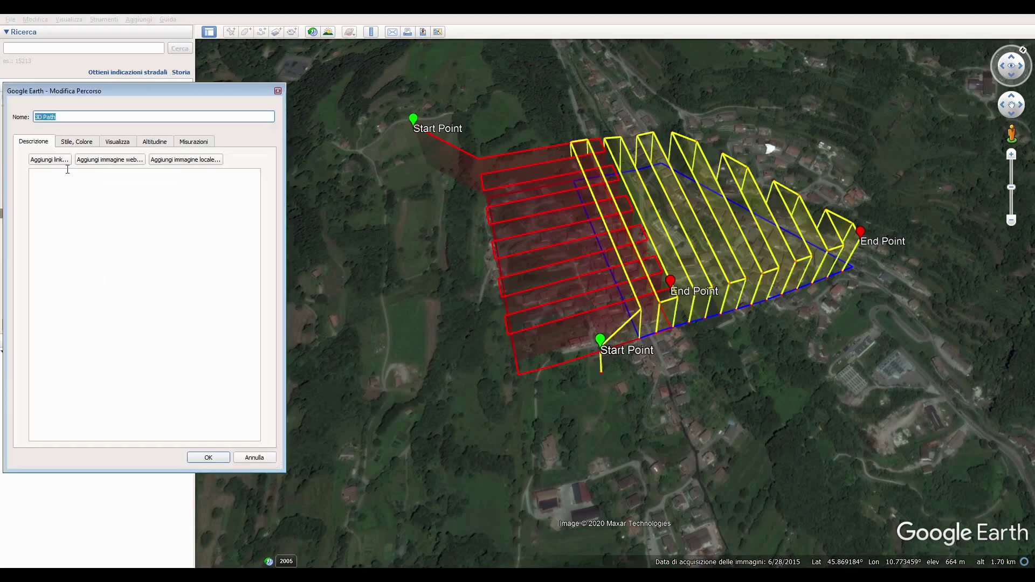
click(76, 142)
click(64, 180)
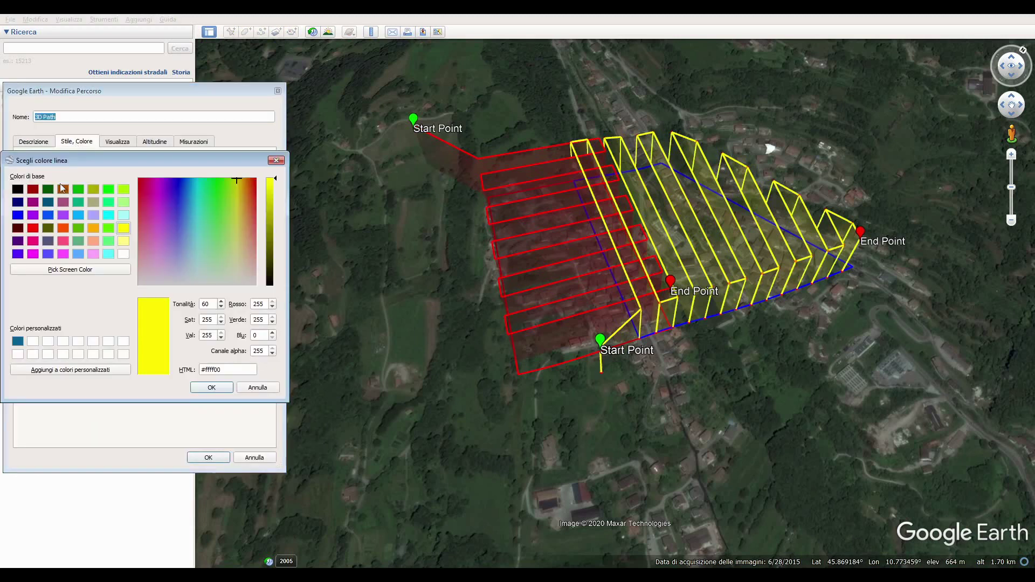
click(17, 215)
click(232, 391)
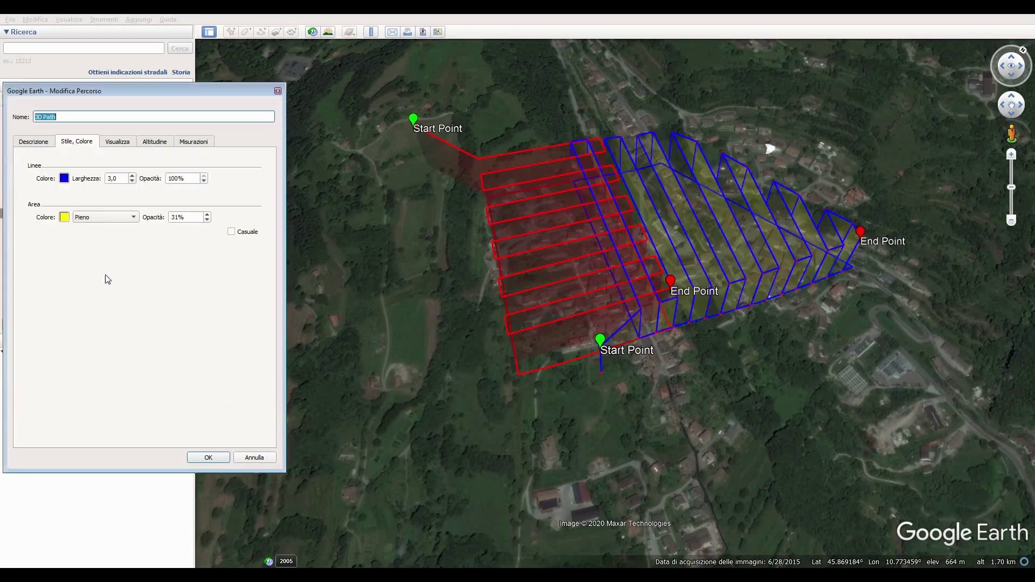
Set the area colour of the second mission's 3D Path to blue and apply the style changes
click(64, 218)
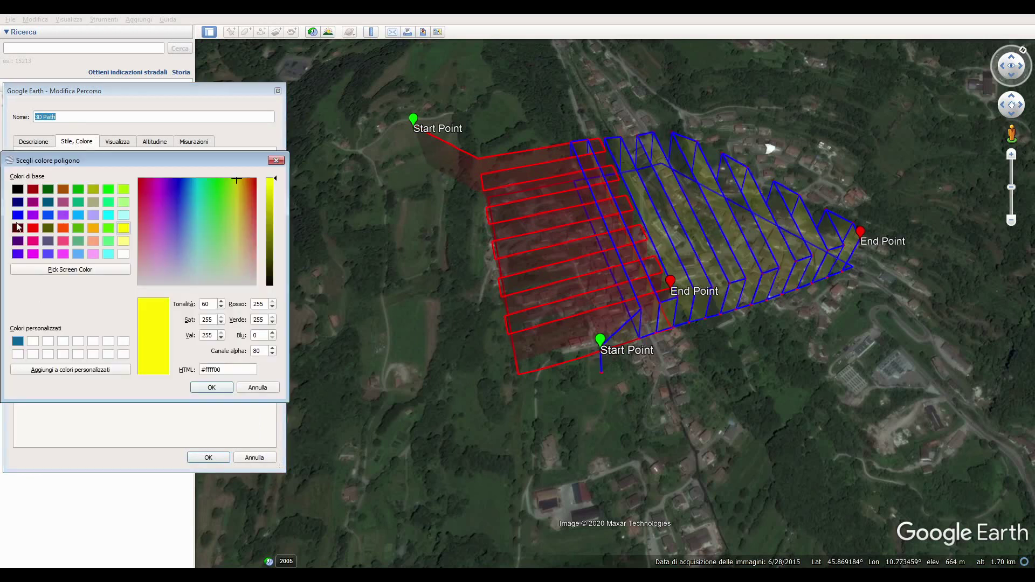
click(18, 216)
click(212, 388)
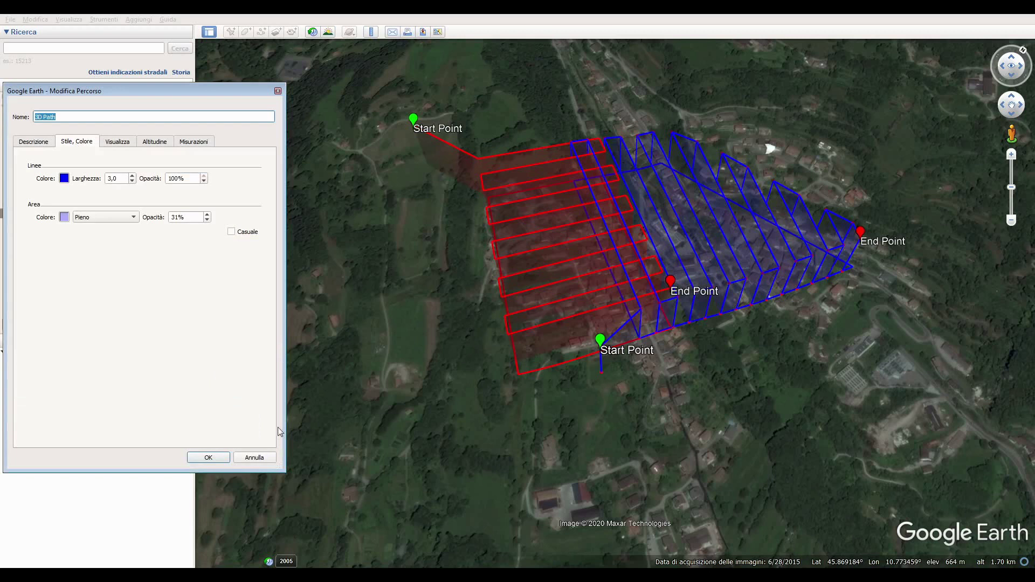
click(221, 458)
Inspect where the red and blue 3D paths overlap at several tilts, and bring up the AREA DI RILIEVO sheet in Excel
scroll(611, 305, up, 5)
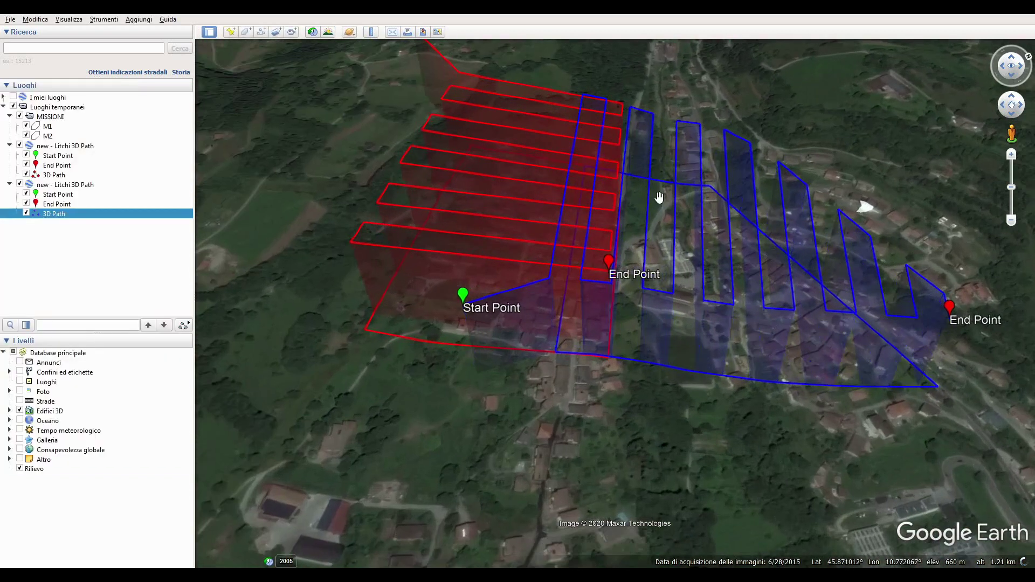
drag(659, 198, 560, 198)
scroll(537, 291, up, 3)
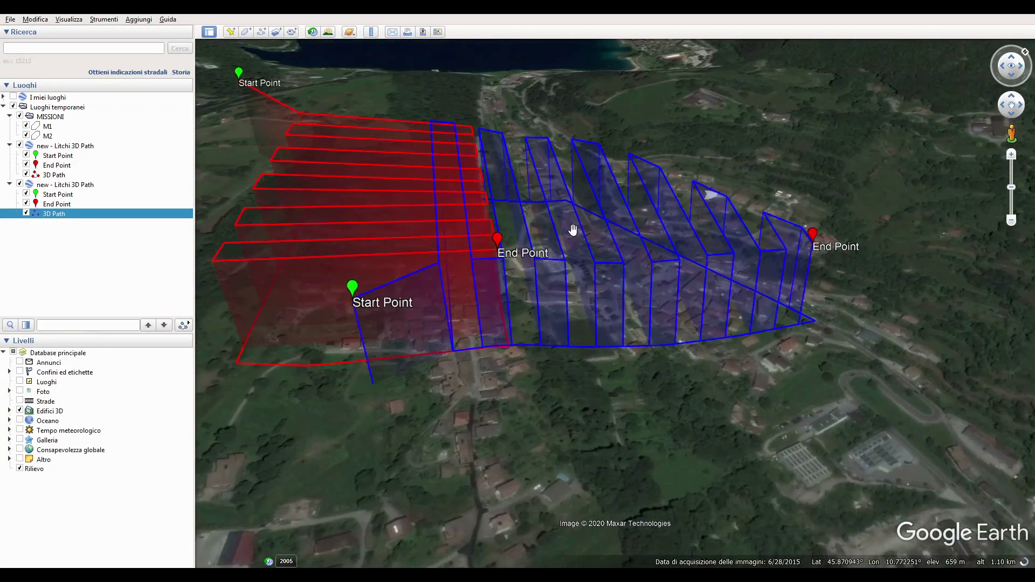
scroll(543, 312, down, 3)
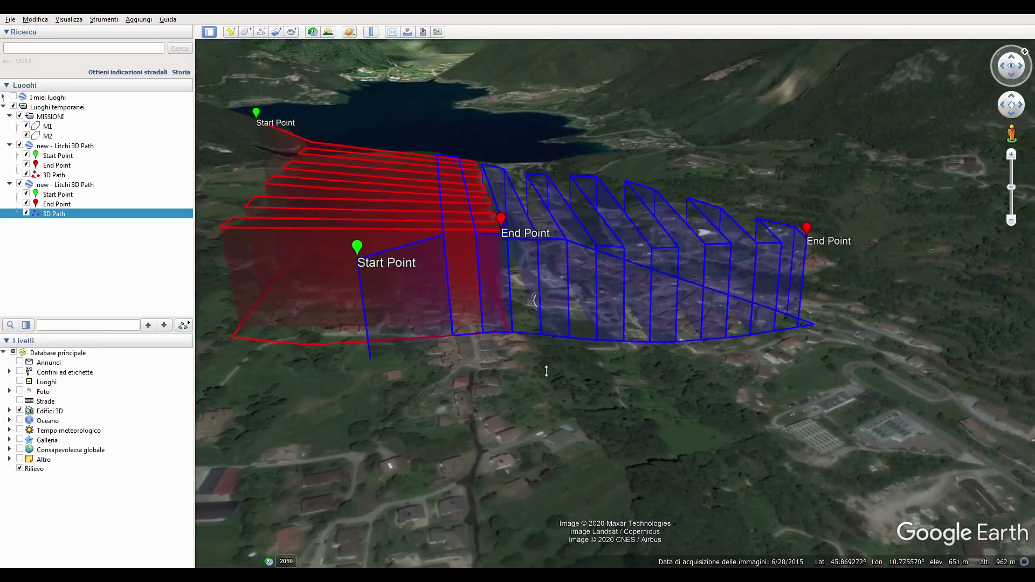
scroll(702, 338, up, 2)
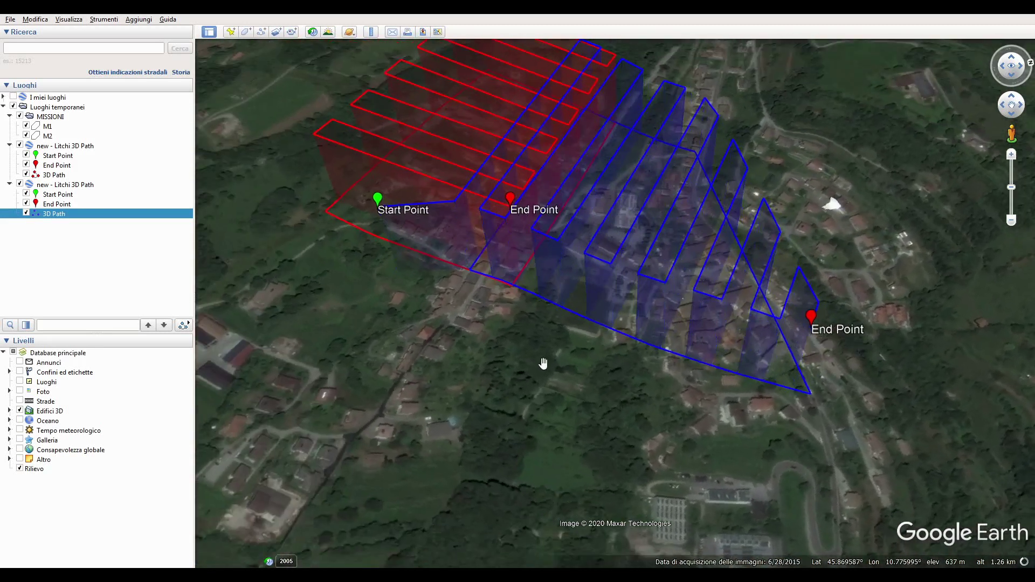
scroll(485, 354, down, 3)
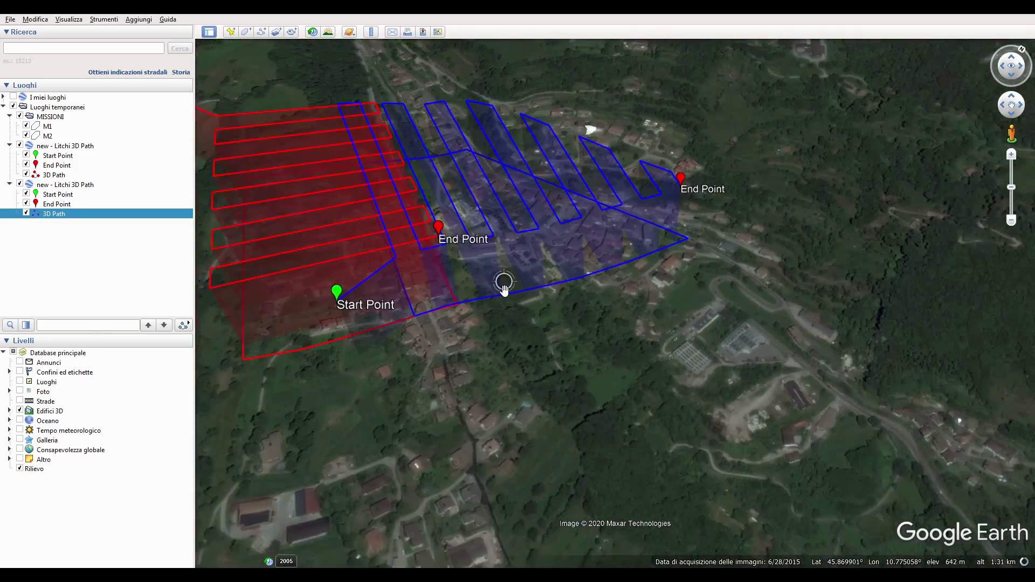
scroll(507, 283, down, 2)
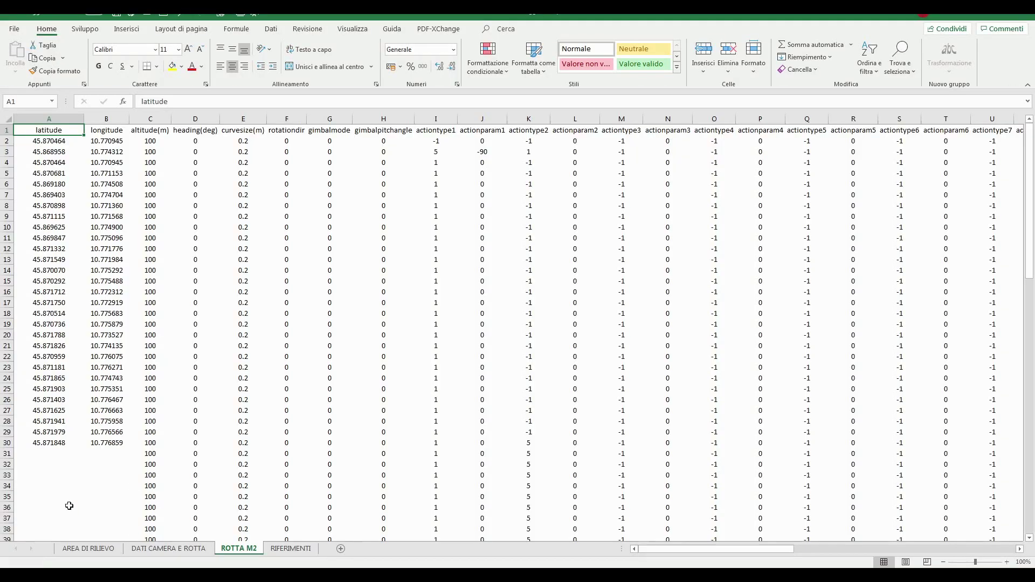
click(57, 550)
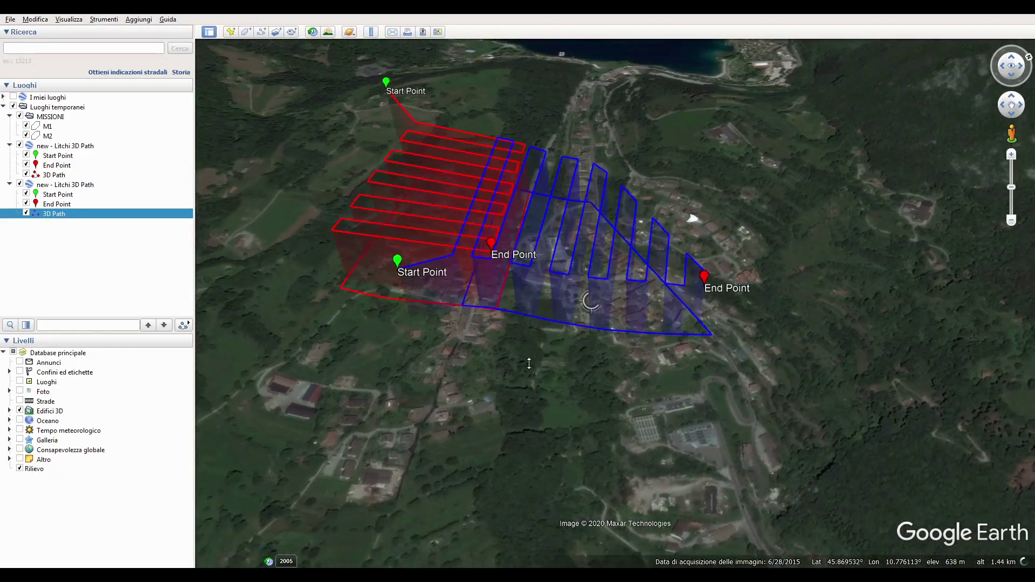
Back in Google Earth, examine both missions' flight lines, start points and end points from all sides of the village and from above
drag(529, 364, 369, 195)
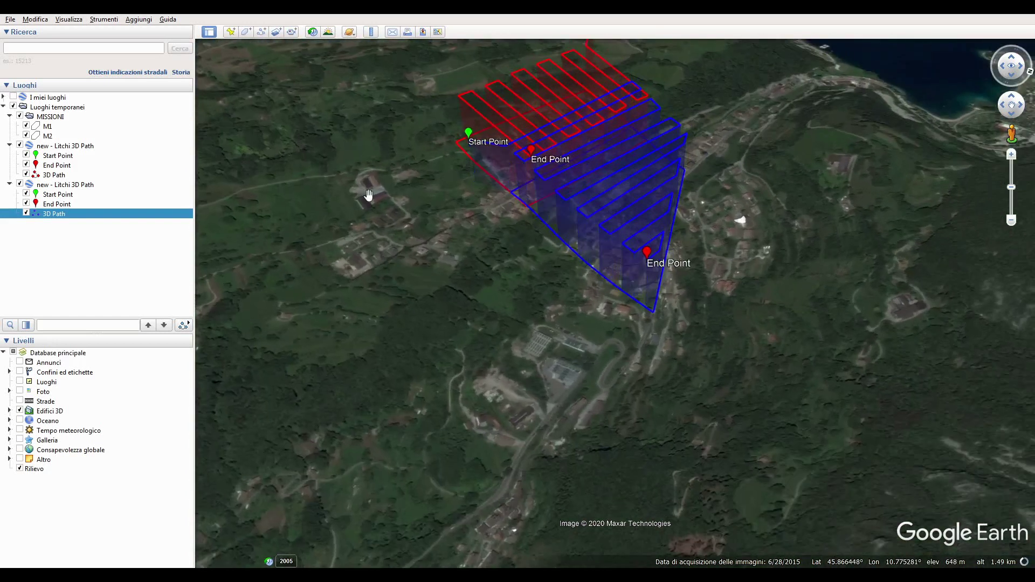
drag(755, 245, 637, 338)
drag(738, 257, 708, 337)
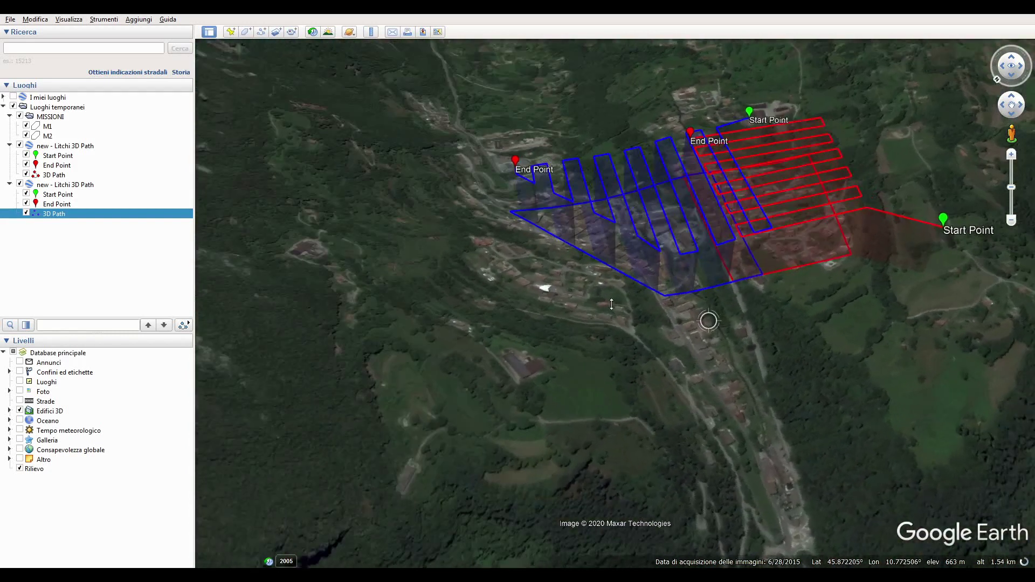
drag(794, 290, 711, 324)
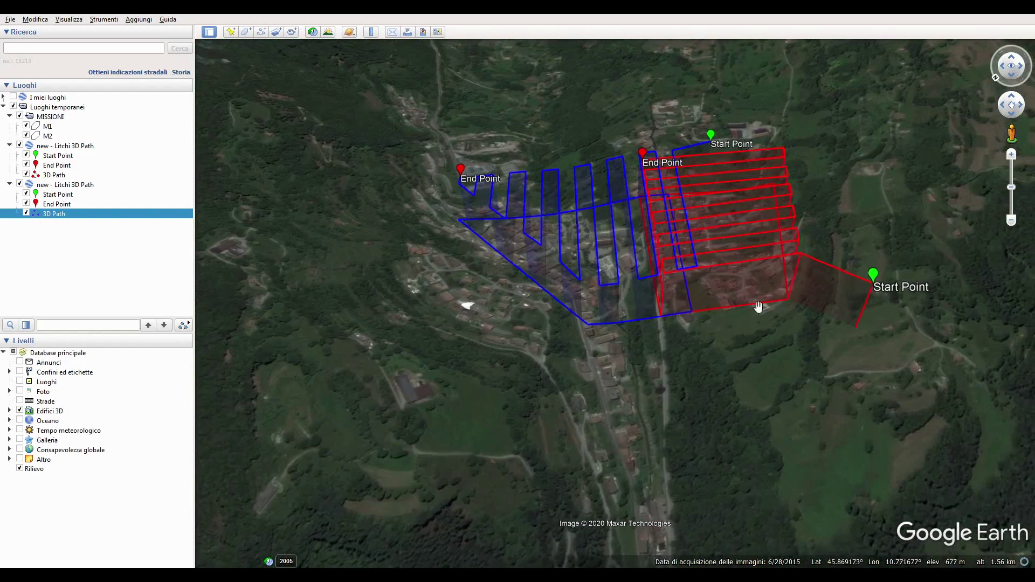
scroll(659, 289, up, 2)
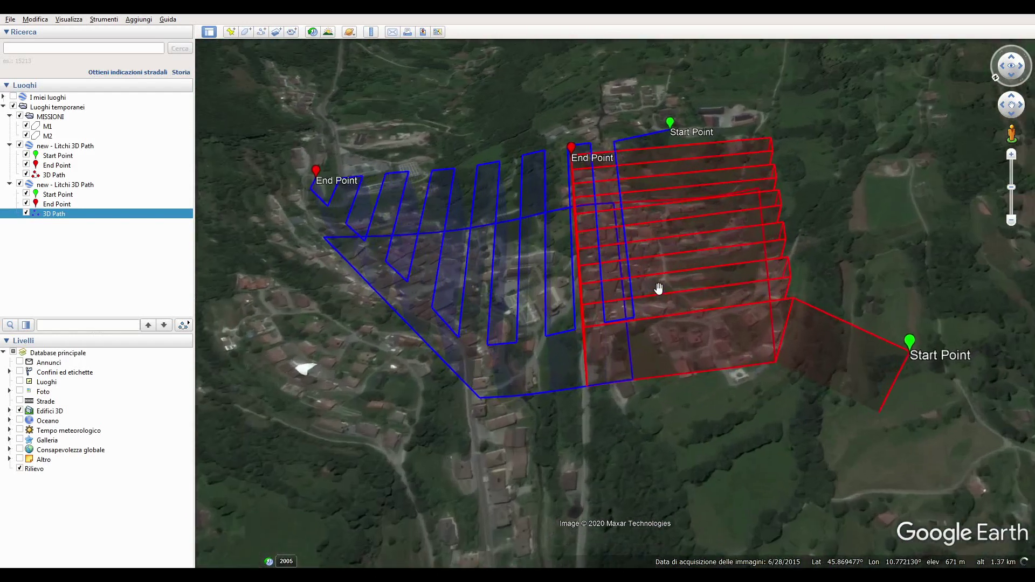
scroll(658, 284, down, 1)
drag(658, 284, 600, 361)
scroll(814, 335, up, 2)
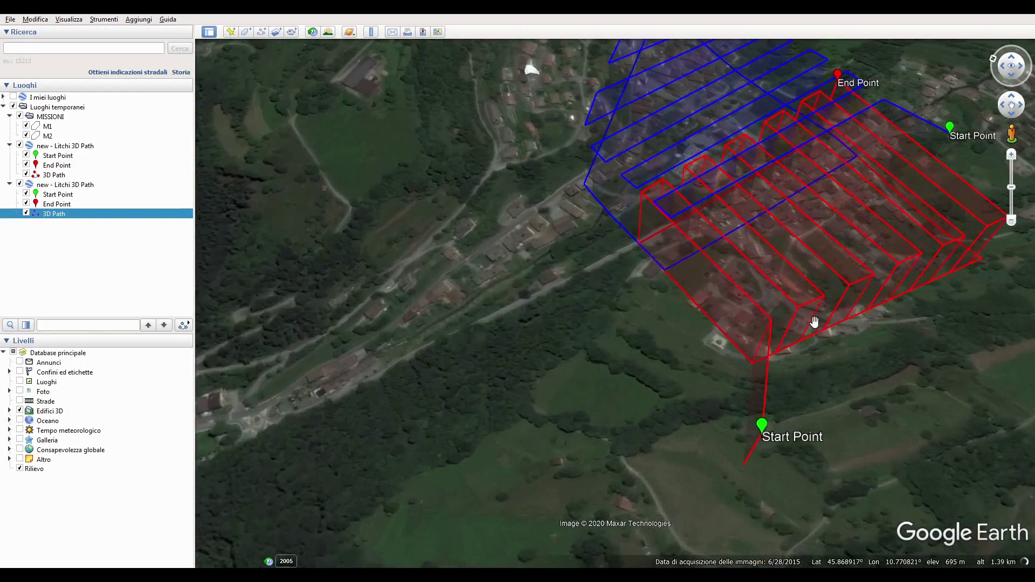
drag(814, 323, 554, 380)
scroll(602, 323, down, 3)
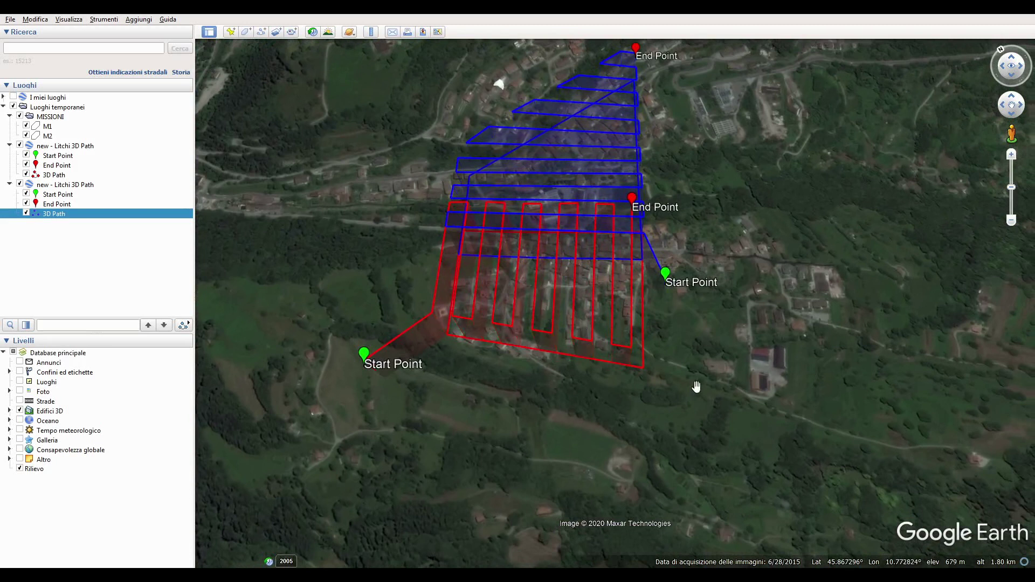
drag(697, 386, 606, 364)
drag(751, 299, 603, 382)
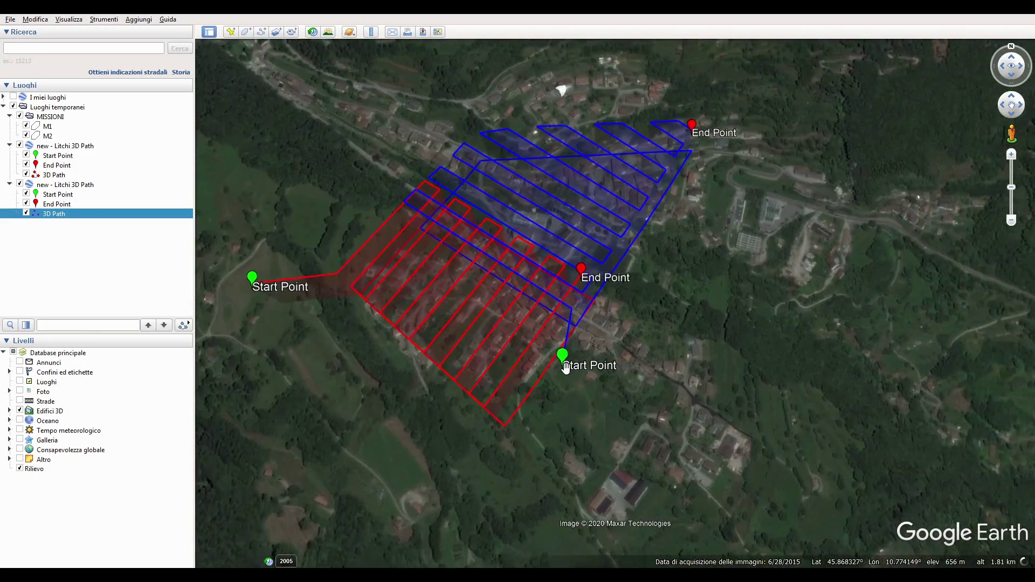
drag(565, 369, 532, 381)
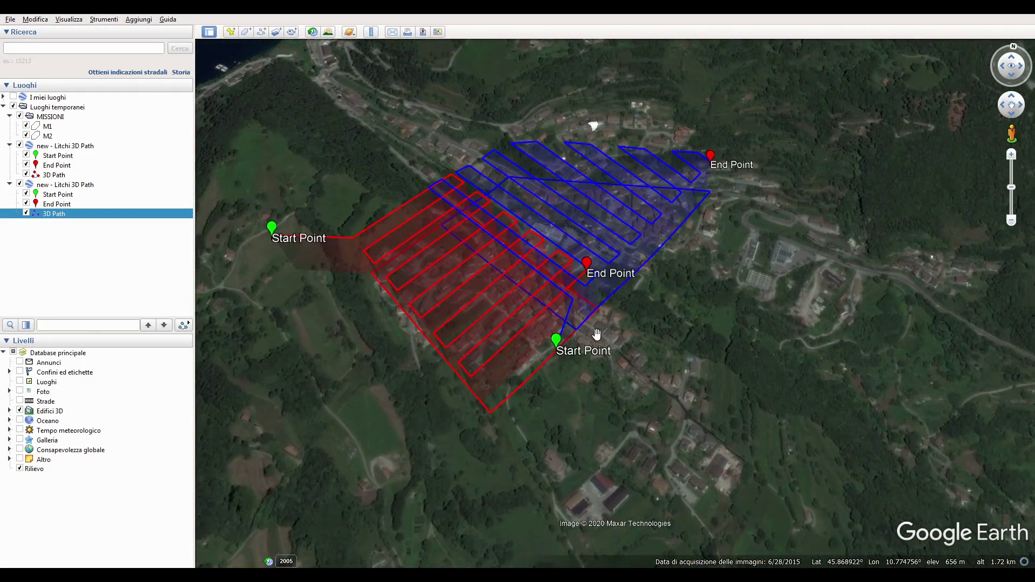
mouse_move(620, 317)
mouse_down()
mouse_move(599, 339)
mouse_move(667, 298)
mouse_move(602, 337)
mouse_move(711, 316)
mouse_up()
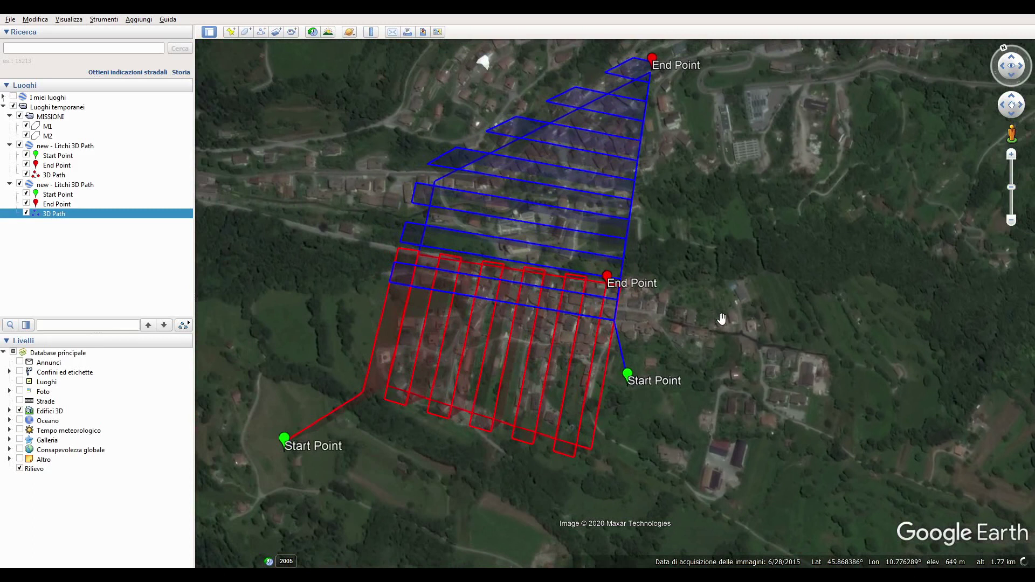
scroll(718, 320, down, 3)
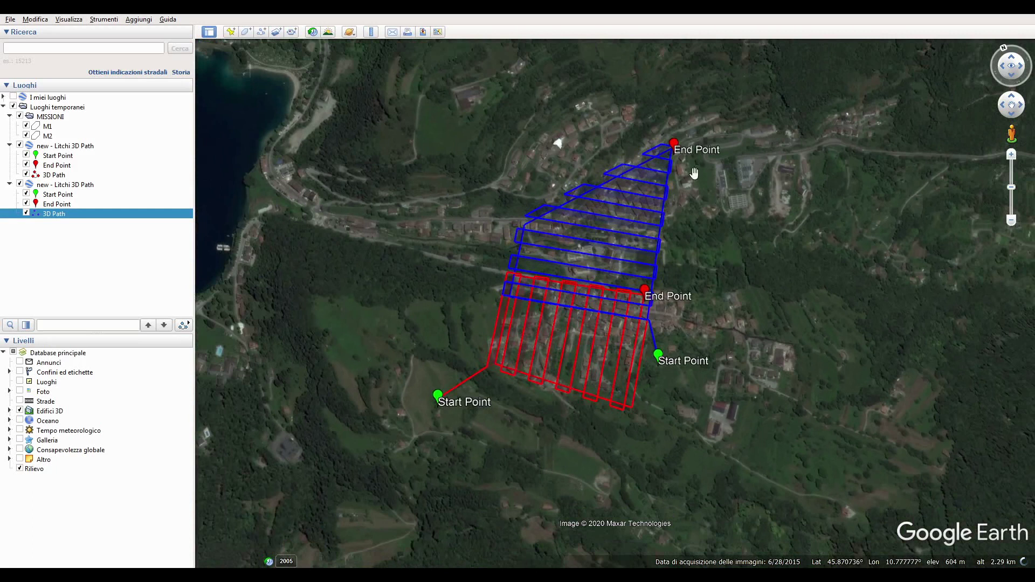
drag(759, 218, 674, 219)
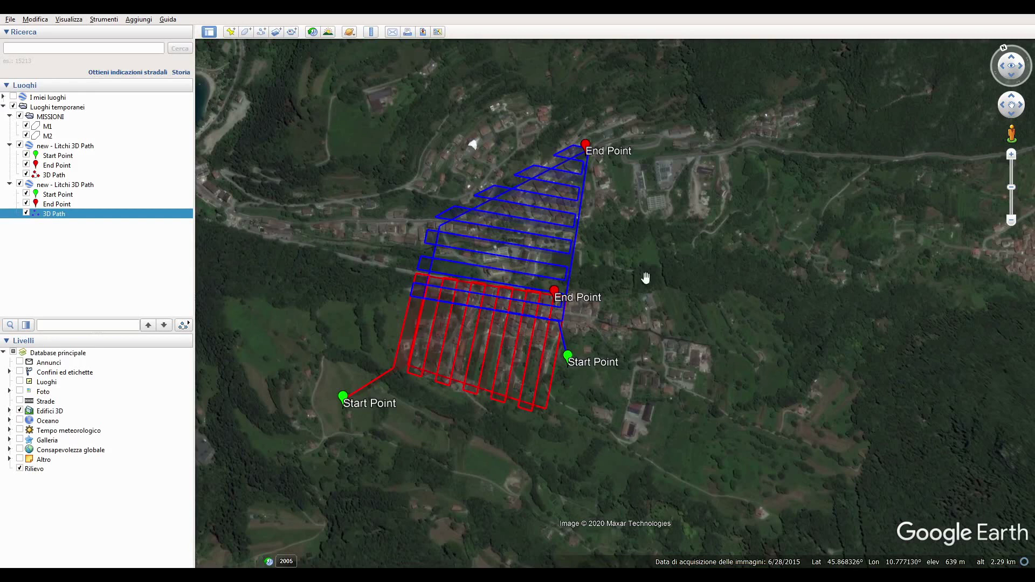
drag(625, 361, 601, 353)
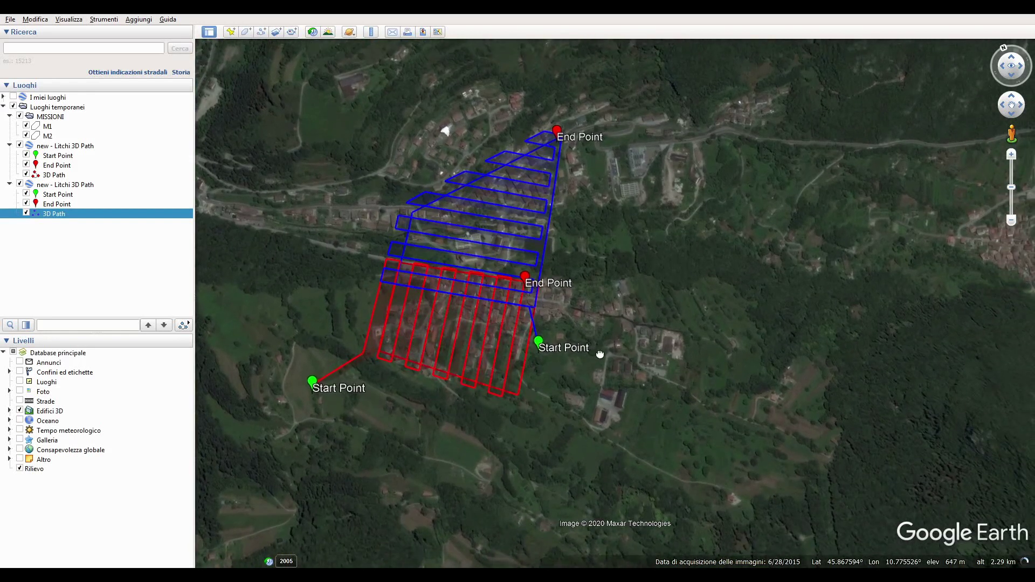
click(1004, 51)
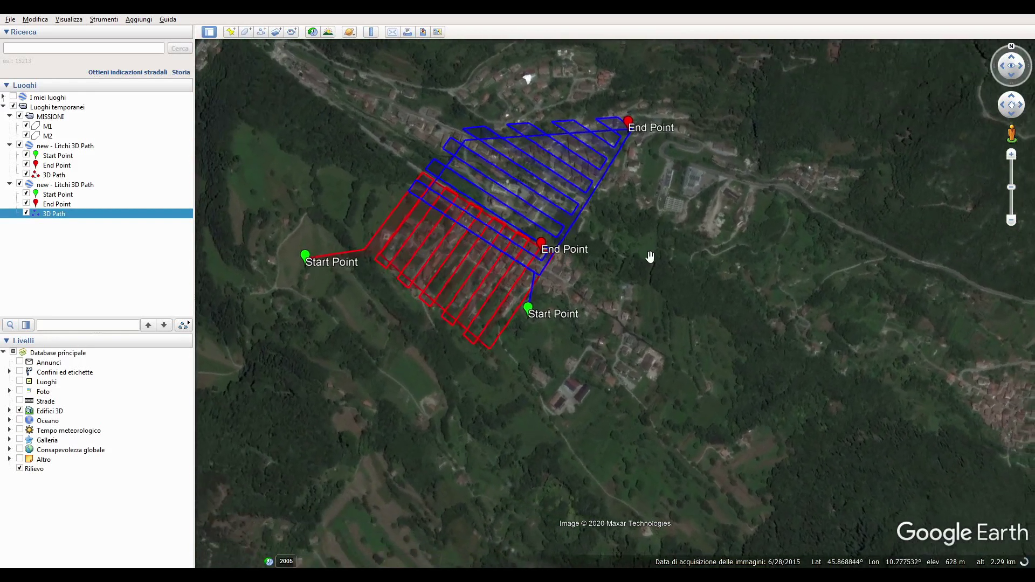
drag(644, 238, 633, 274)
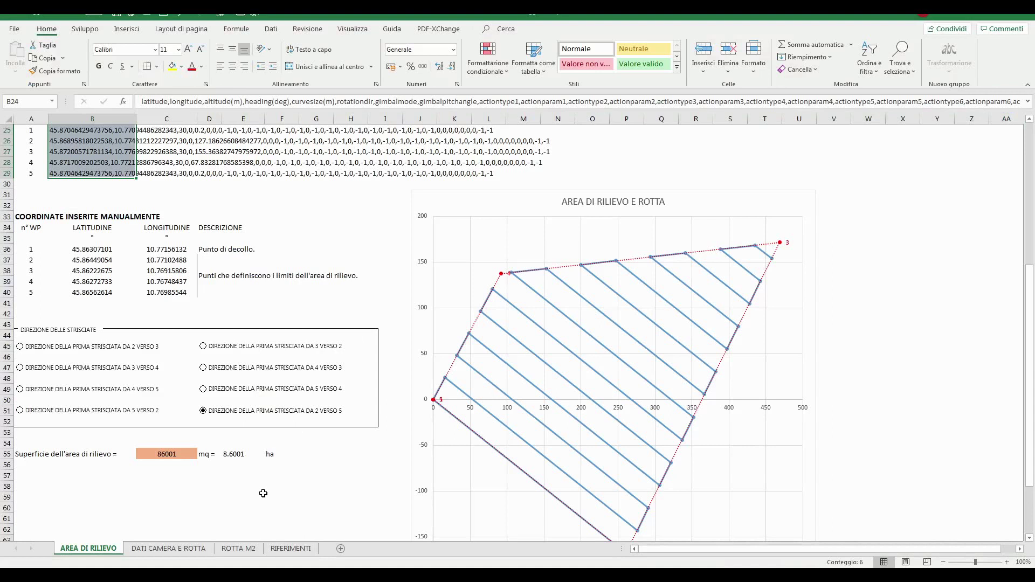
Switch to Excel and review the AREA DI RILIEVO notes, the DATI CAMERA E ROTTA parameters and the RIFERIMENTI sheet
click(262, 493)
scroll(284, 480, up, 8)
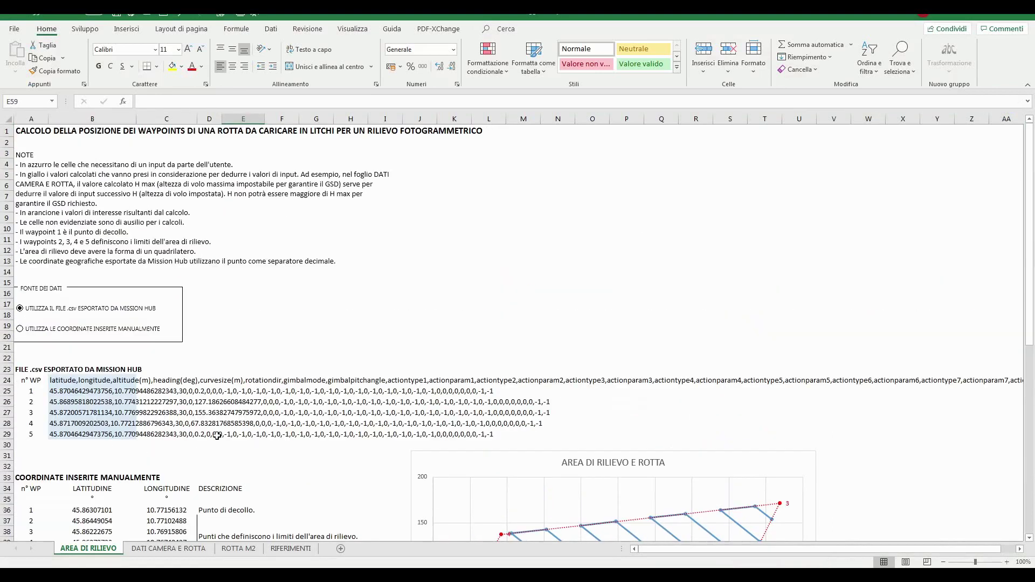
click(300, 324)
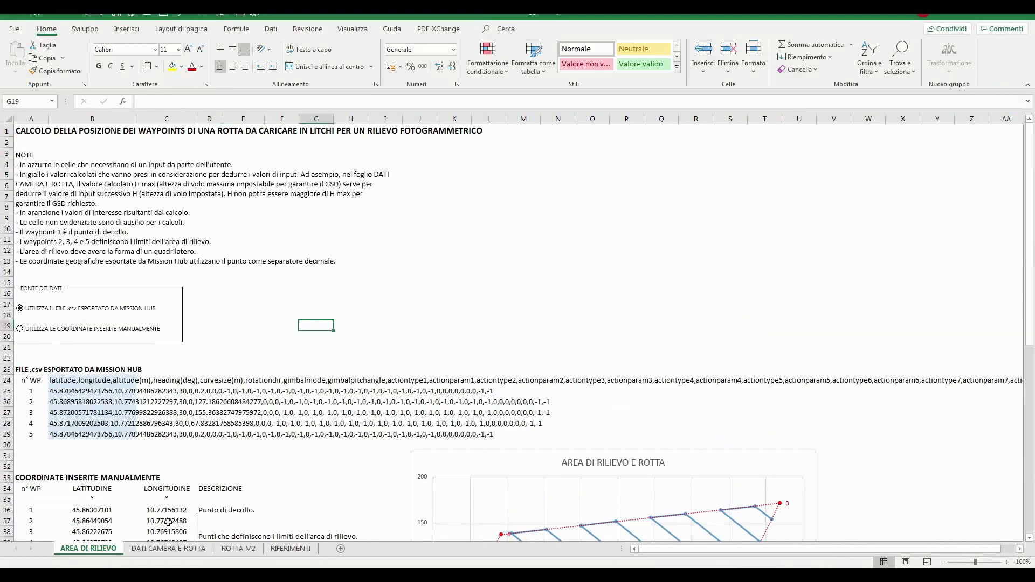
click(159, 550)
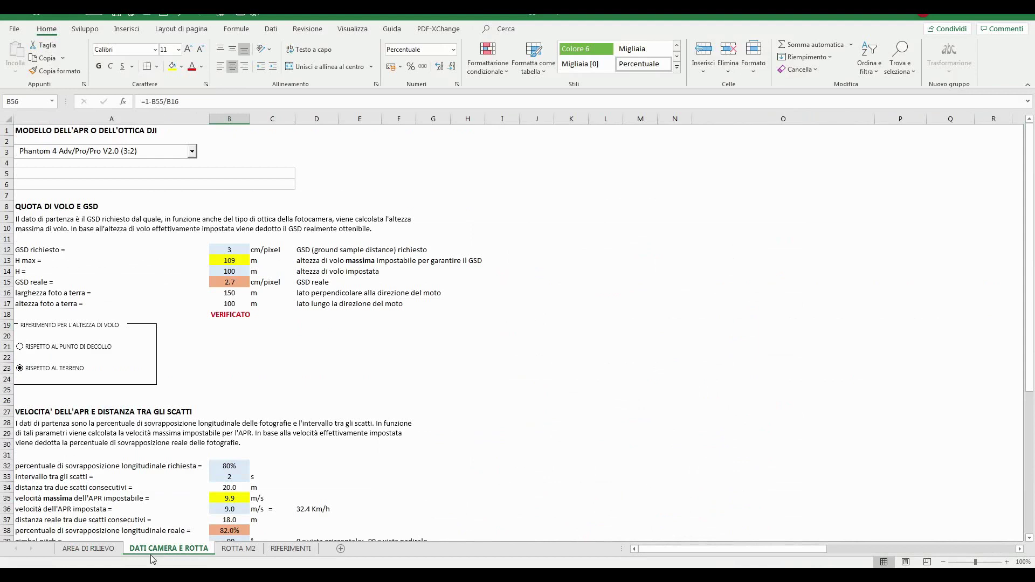
click(315, 390)
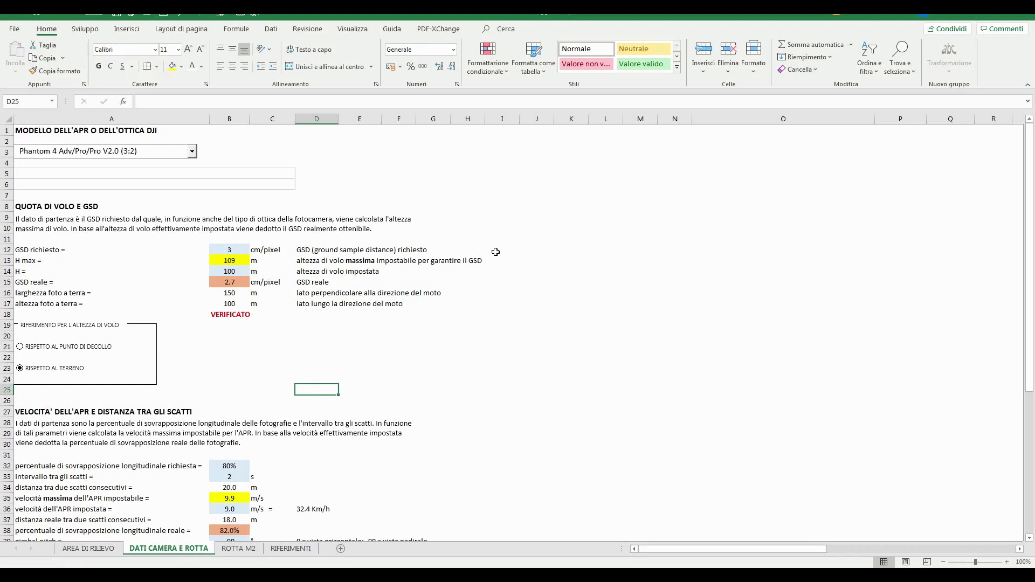
click(294, 550)
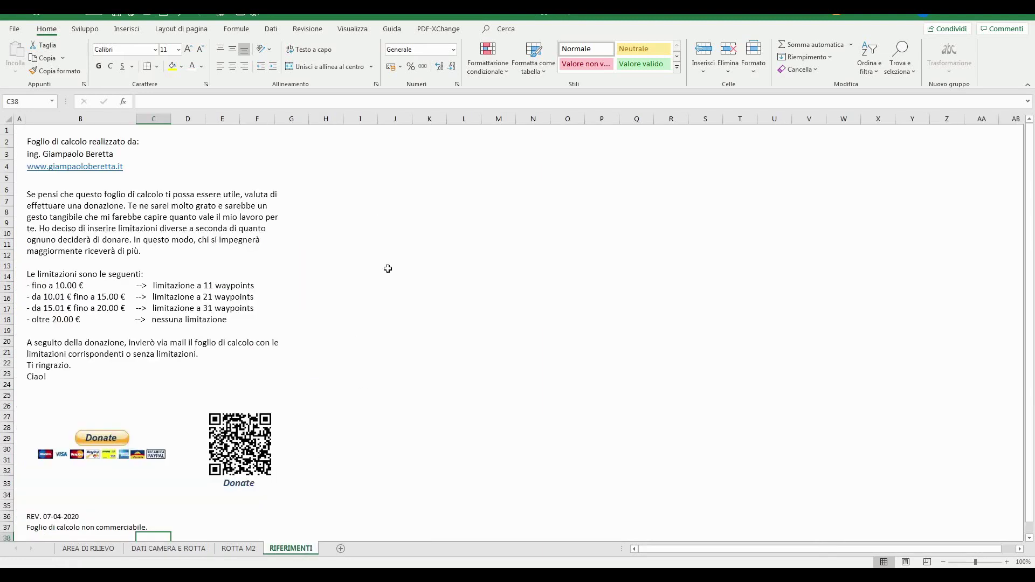